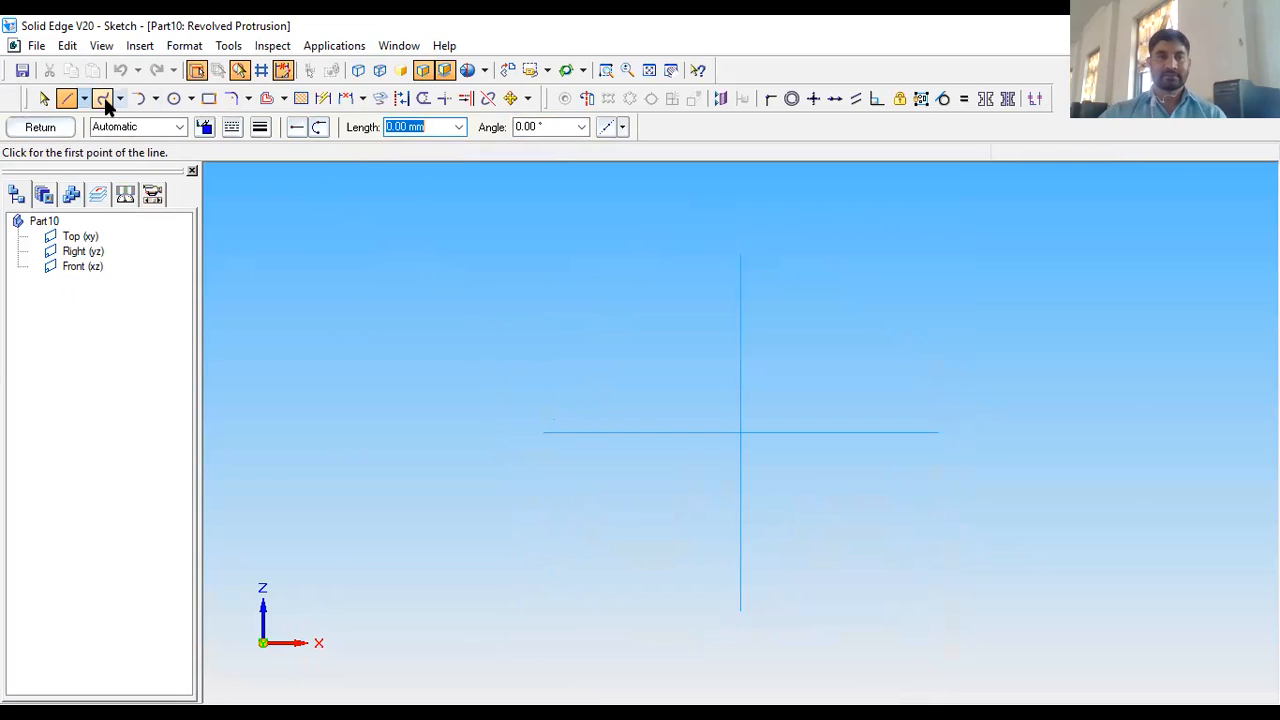
Sketch a closed L-shaped profile beside the vertical axis, about 34 mm wide, with step heights of about 20 mm and 18 mm
{"action": "left_click", "coordinate": [815, 342]}
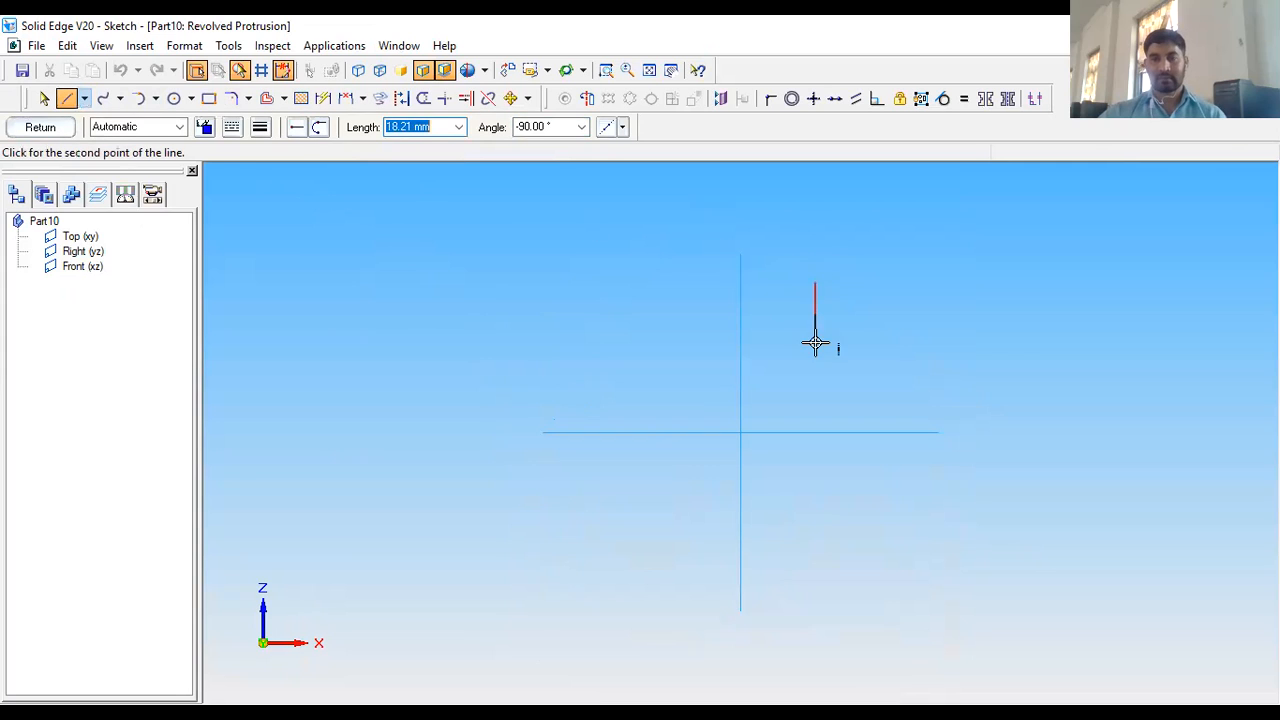
{"action": "left_click", "coordinate": [894, 342]}
{"action": "left_click", "coordinate": [894, 409]}
{"action": "left_click", "coordinate": [782, 409]}
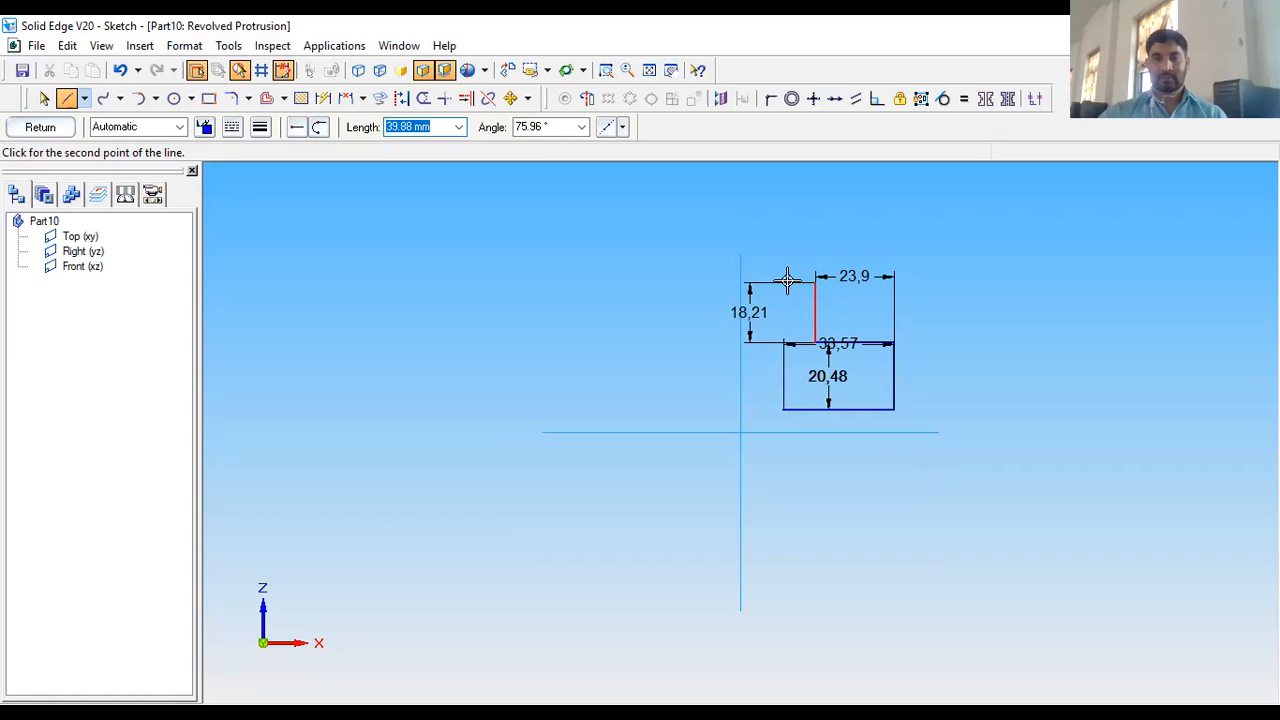
{"action": "left_click", "coordinate": [782, 281]}
{"action": "left_click", "coordinate": [815, 283]}
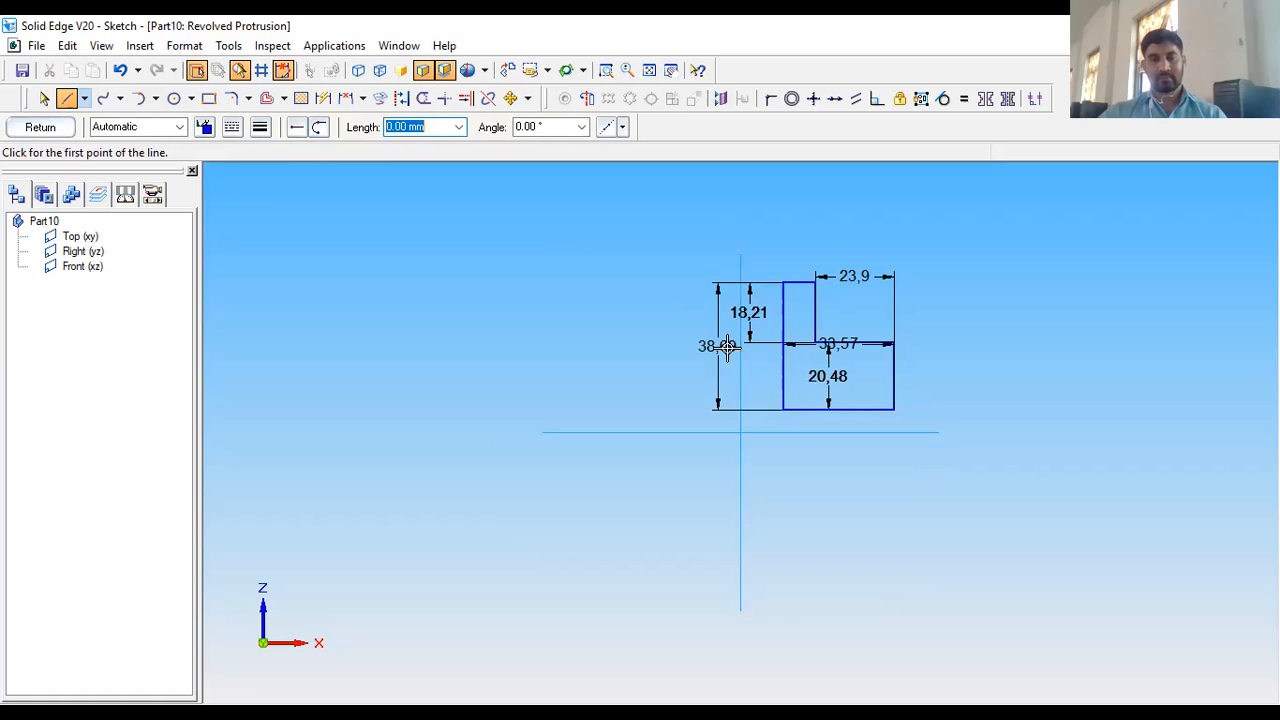
{"action": "key", "text": "Escape"}
Delete all the dimensions around the L-shaped profile
{"action": "left_click", "coordinate": [712, 346]}
{"action": "key", "text": "Delete"}
{"action": "left_click", "coordinate": [745, 325]}
{"action": "key", "text": "Delete"}
{"action": "left_click", "coordinate": [851, 281]}
{"action": "key", "text": "Delete"}
{"action": "left_click", "coordinate": [833, 388]}
{"action": "key", "text": "Delete"}
{"action": "left_click", "coordinate": [800, 346]}
{"action": "key", "text": "Delete"}
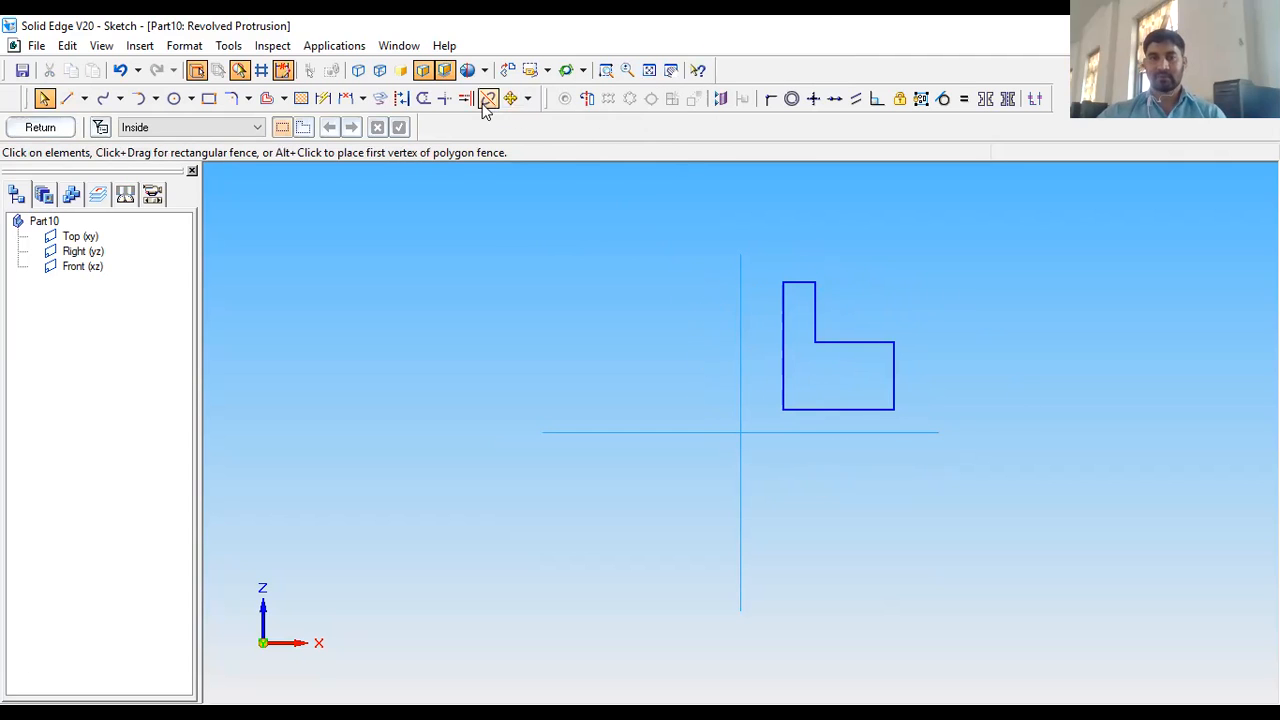
Set the vertical reference line as the axis of revolution and close the profile sketch
{"action": "left_click", "coordinate": [587, 99]}
{"action": "left_click", "coordinate": [742, 348]}
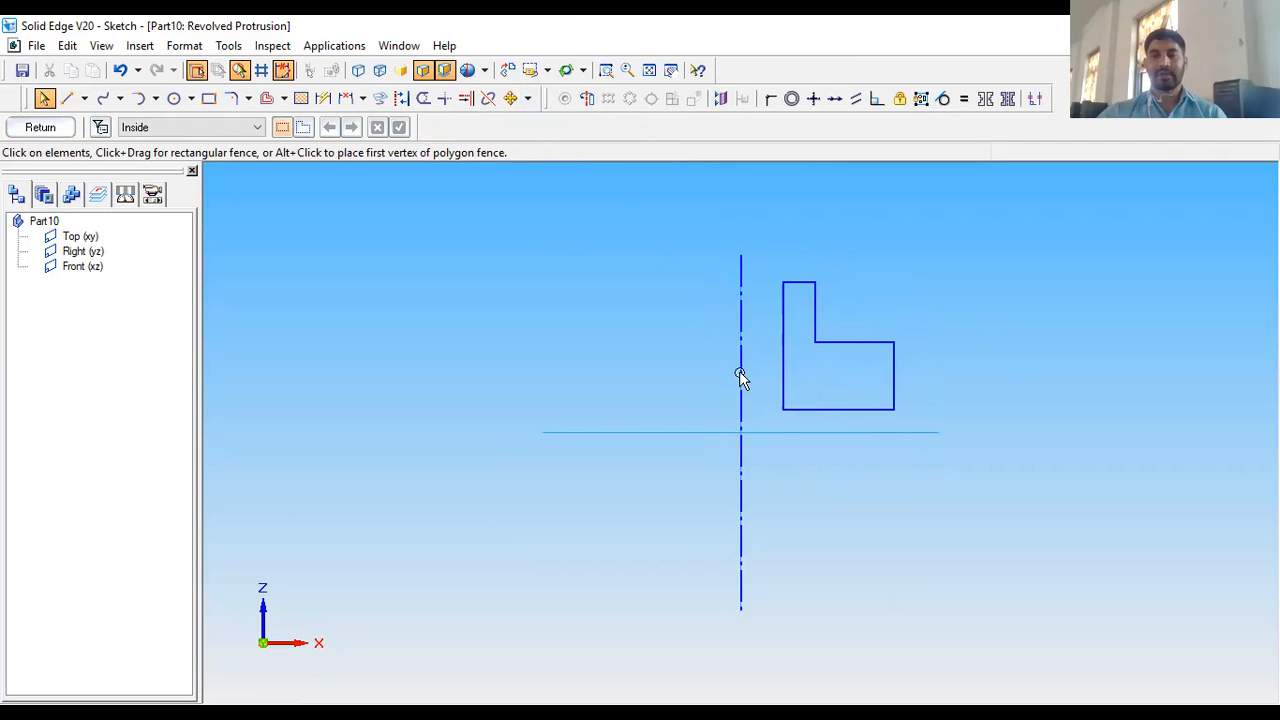
{"action": "left_click", "coordinate": [40, 127]}
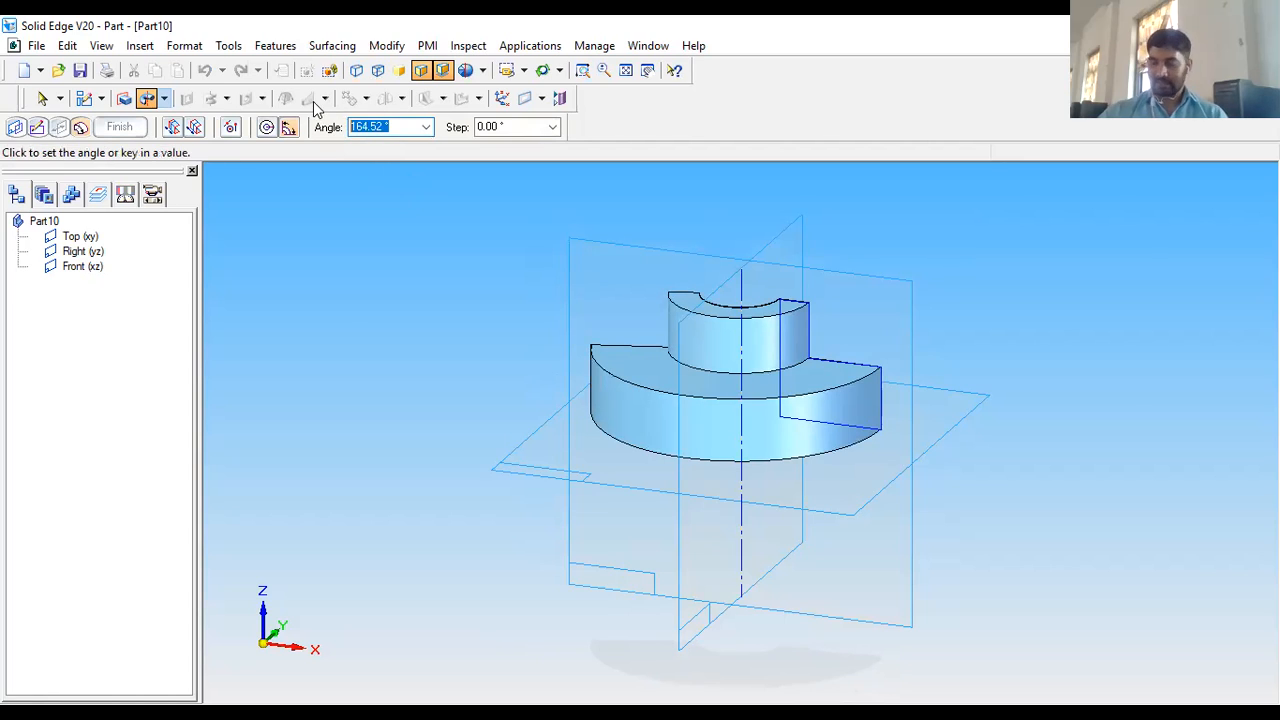
Revolve the L-shaped profile 360° about the vertical axis and finish the protrusion
{"action": "type", "text": "360"}
{"action": "key", "text": "Return"}
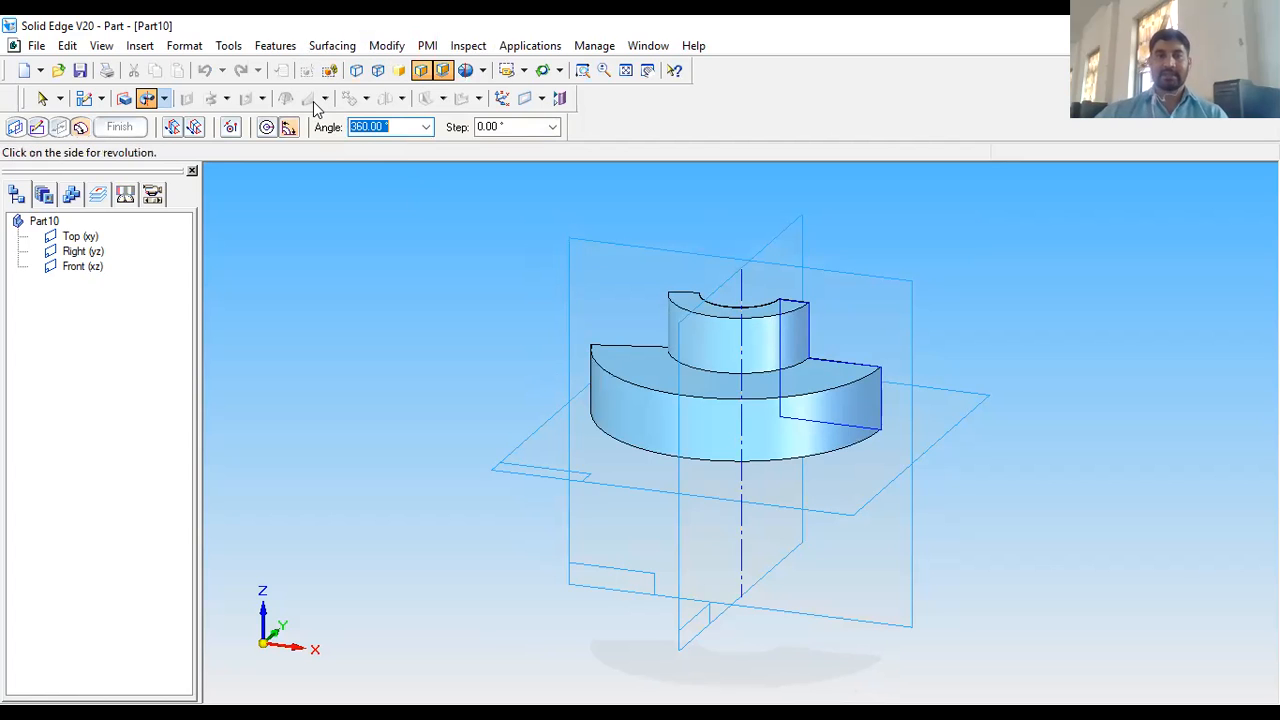
{"action": "middle_click_drag", "start_coordinate": [796, 346], "coordinate": [812, 390]}
{"action": "scroll", "coordinate": [815, 374], "scroll_direction": "up", "scroll_amount": 3}
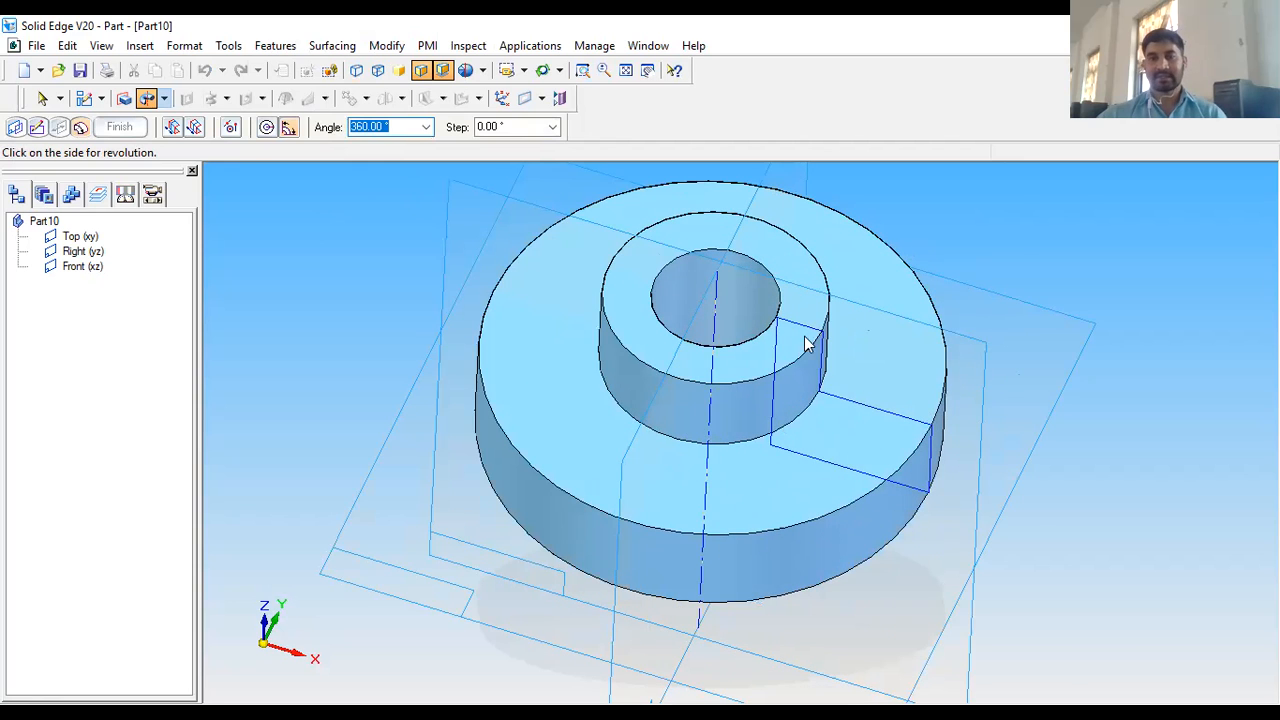
{"action": "middle_click_drag", "start_coordinate": [771, 337], "coordinate": [789, 313]}
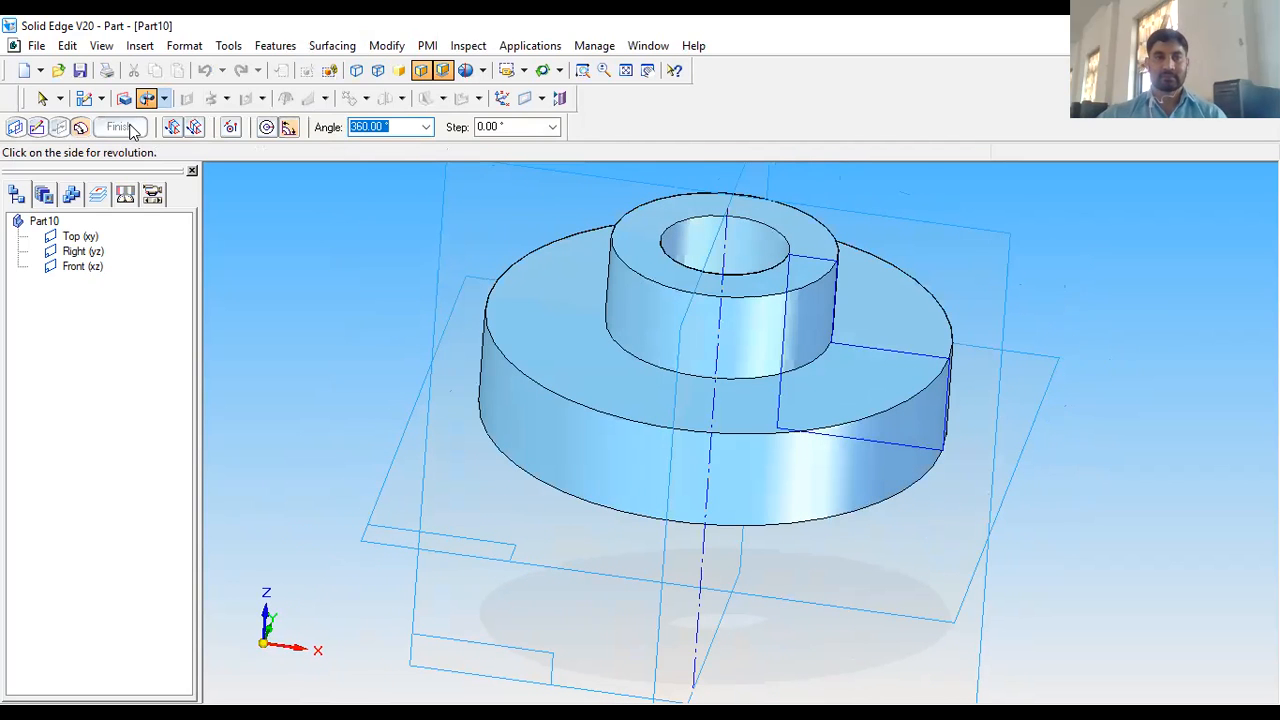
{"action": "left_click", "coordinate": [475, 327]}
{"action": "left_click", "coordinate": [121, 127]}
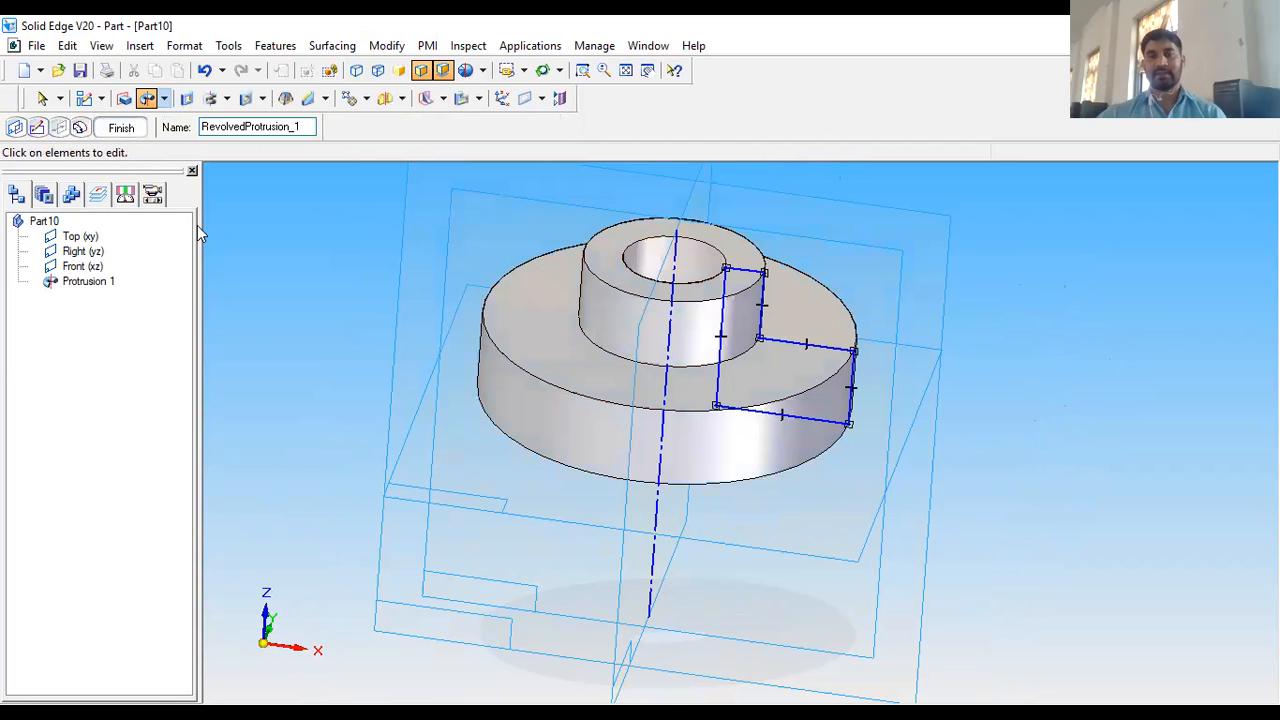
{"action": "middle_click_drag", "start_coordinate": [514, 546], "coordinate": [517, 560]}
{"action": "scroll", "coordinate": [602, 538], "scroll_direction": "up", "scroll_amount": 2}
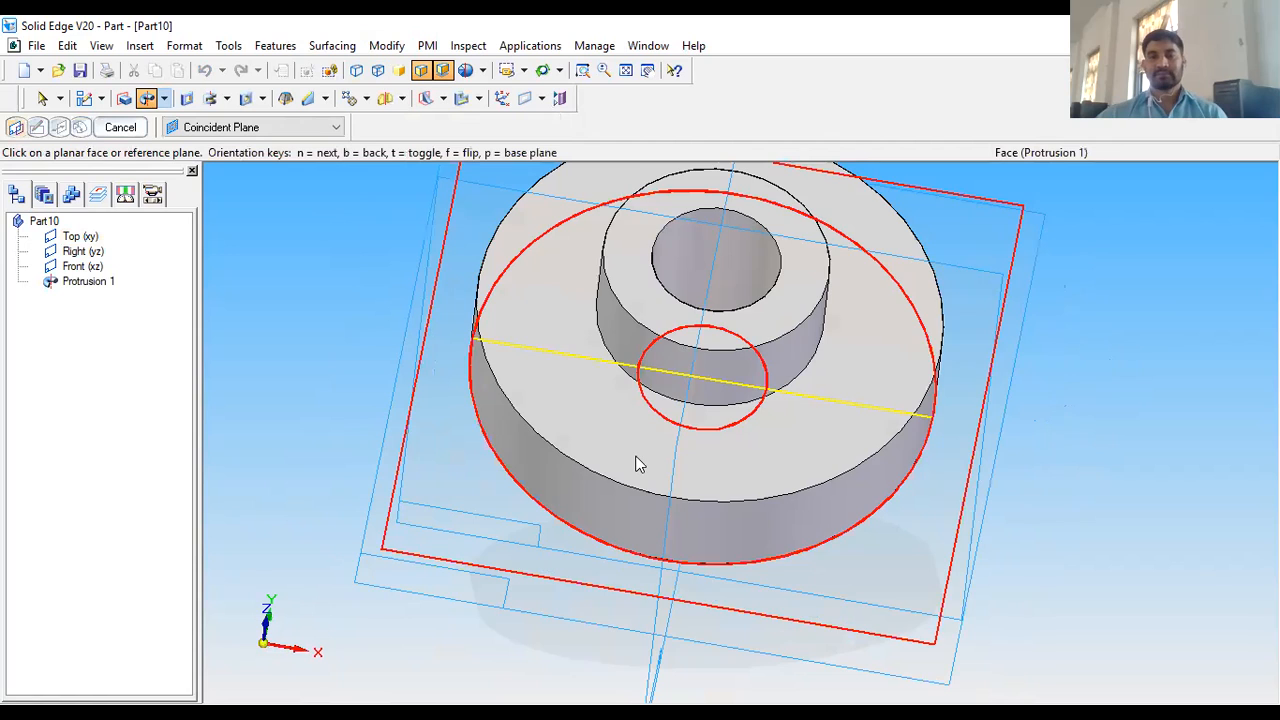
{"action": "scroll", "coordinate": [701, 454], "scroll_direction": "down", "scroll_amount": 3}
{"action": "mouse_move", "coordinate": [701, 454]}
{"action": "middle_mouse_down"}
{"action": "mouse_move", "coordinate": [725, 457]}
{"action": "mouse_move", "coordinate": [695, 467]}
{"action": "middle_mouse_up"}
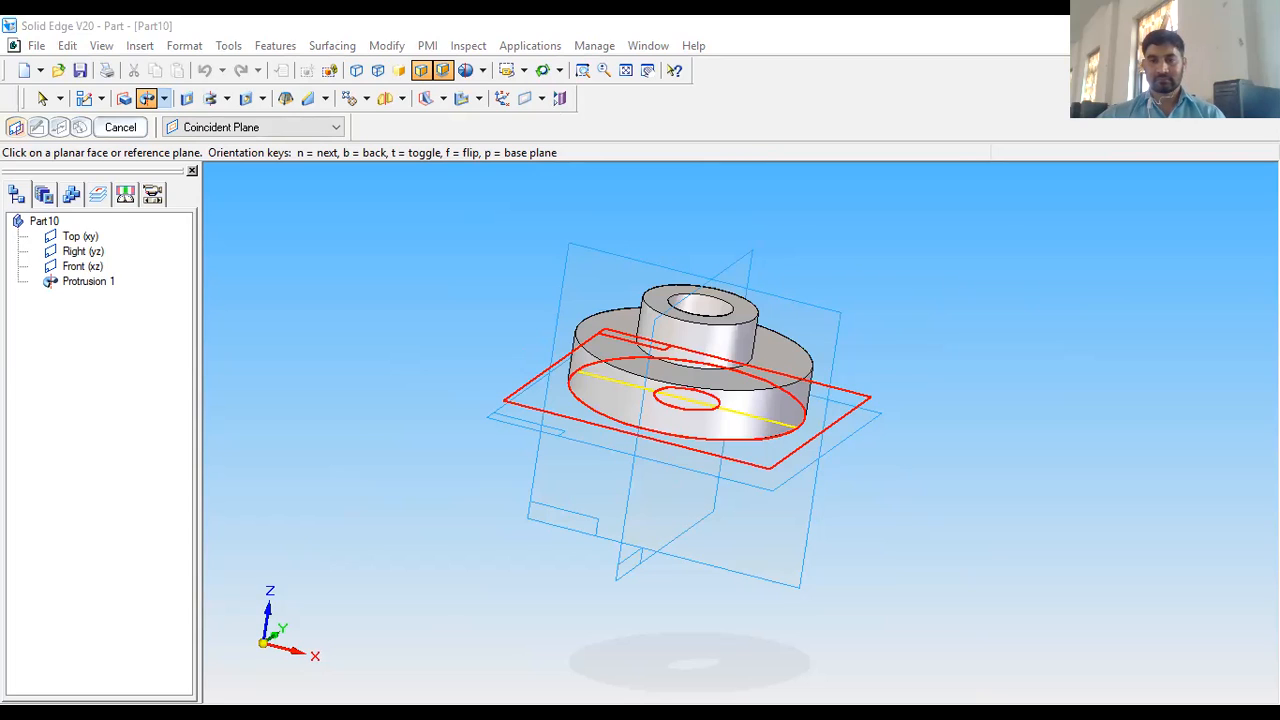
{"action": "key", "text": "alt+Tab"}
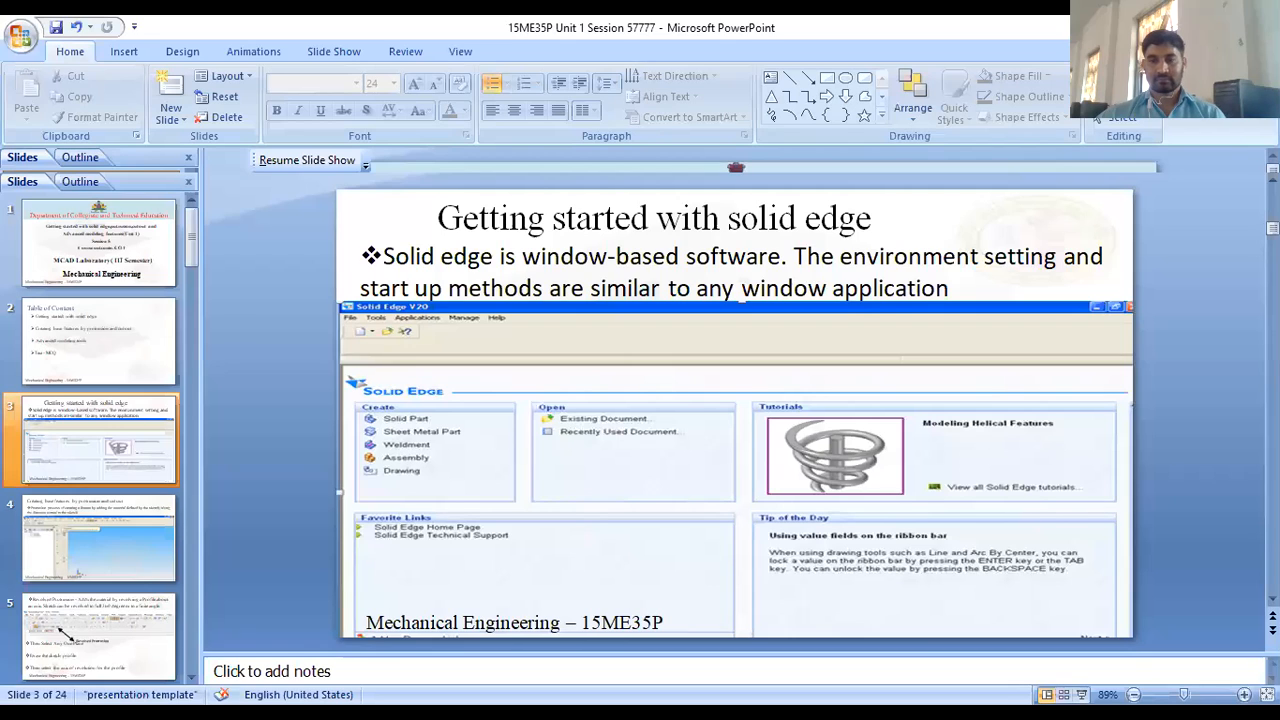
{"action": "key", "text": "alt+Tab"}
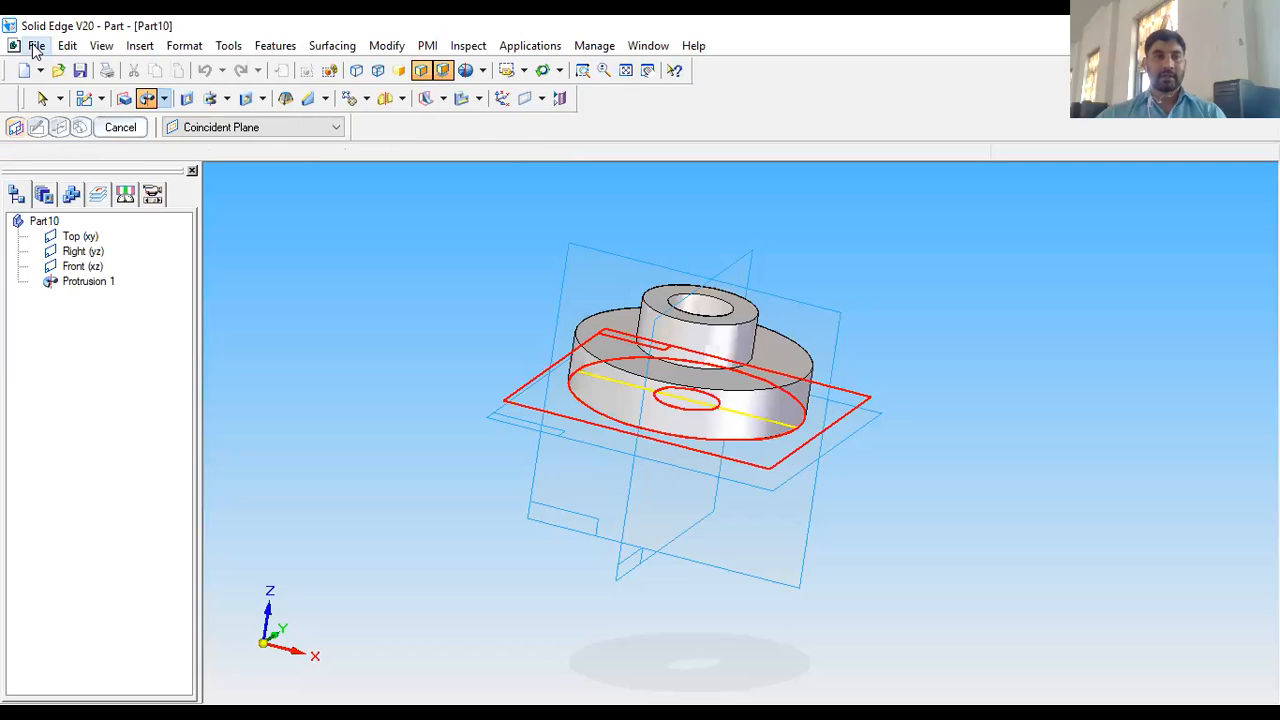
Create a new part document
{"action": "left_click", "coordinate": [36, 45]}
{"action": "left_click", "coordinate": [55, 67]}
{"action": "left_click", "coordinate": [430, 296]}
{"action": "left_click", "coordinate": [722, 514]}
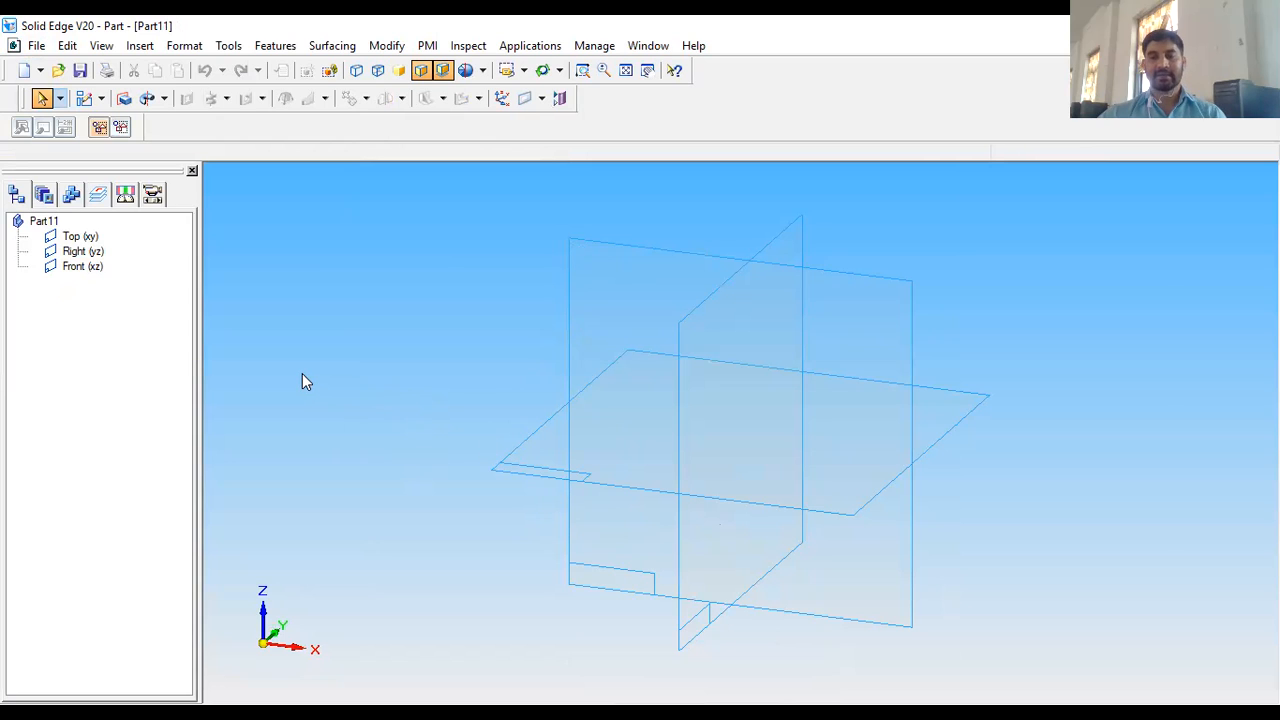
Start a sketch on the front (xz) plane with a 54 mm line from the vertical axis and a 45 mm vertical line down to the horizontal axis
{"action": "left_click", "coordinate": [84, 100]}
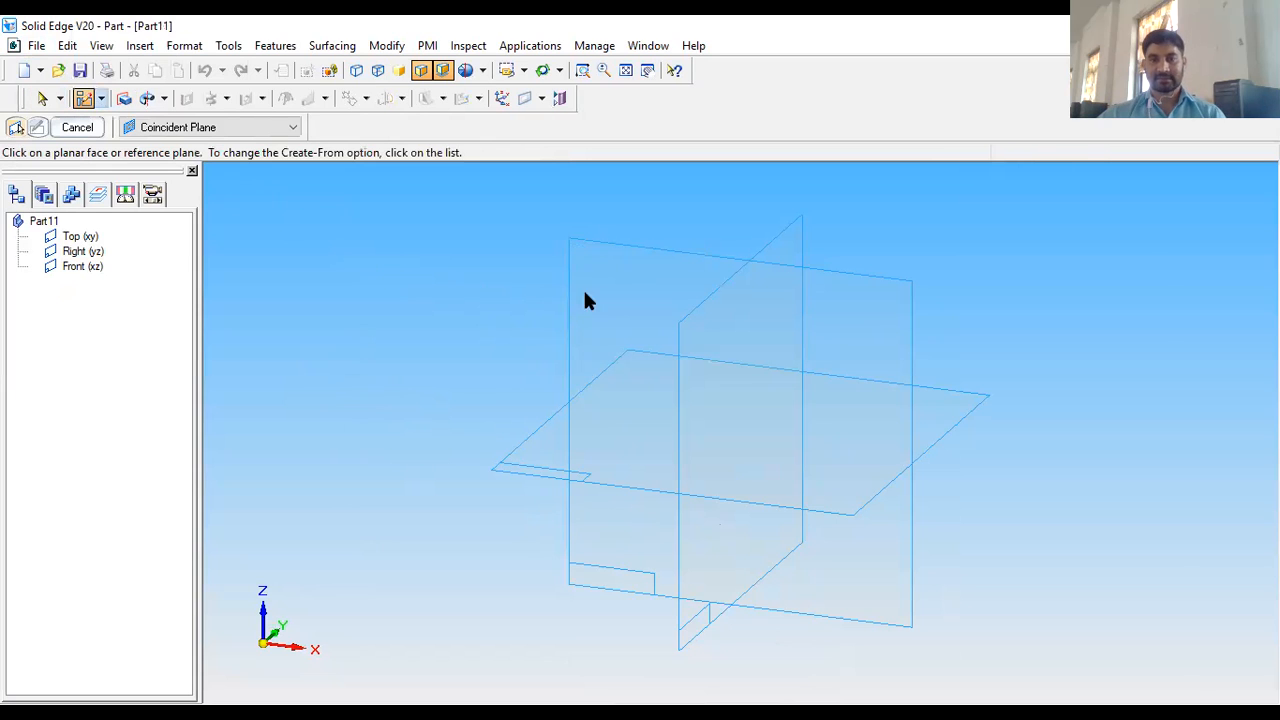
{"action": "left_click", "coordinate": [634, 248]}
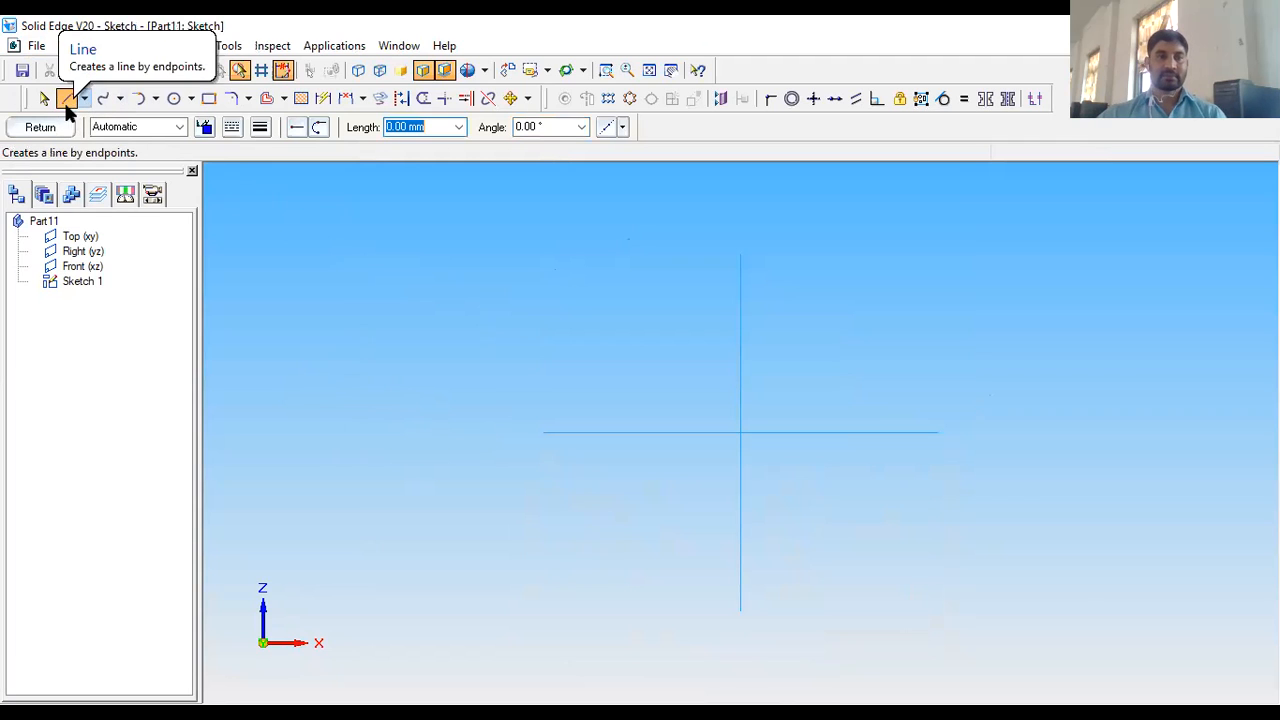
{"action": "left_click", "coordinate": [65, 101]}
{"action": "left_click", "coordinate": [740, 292]}
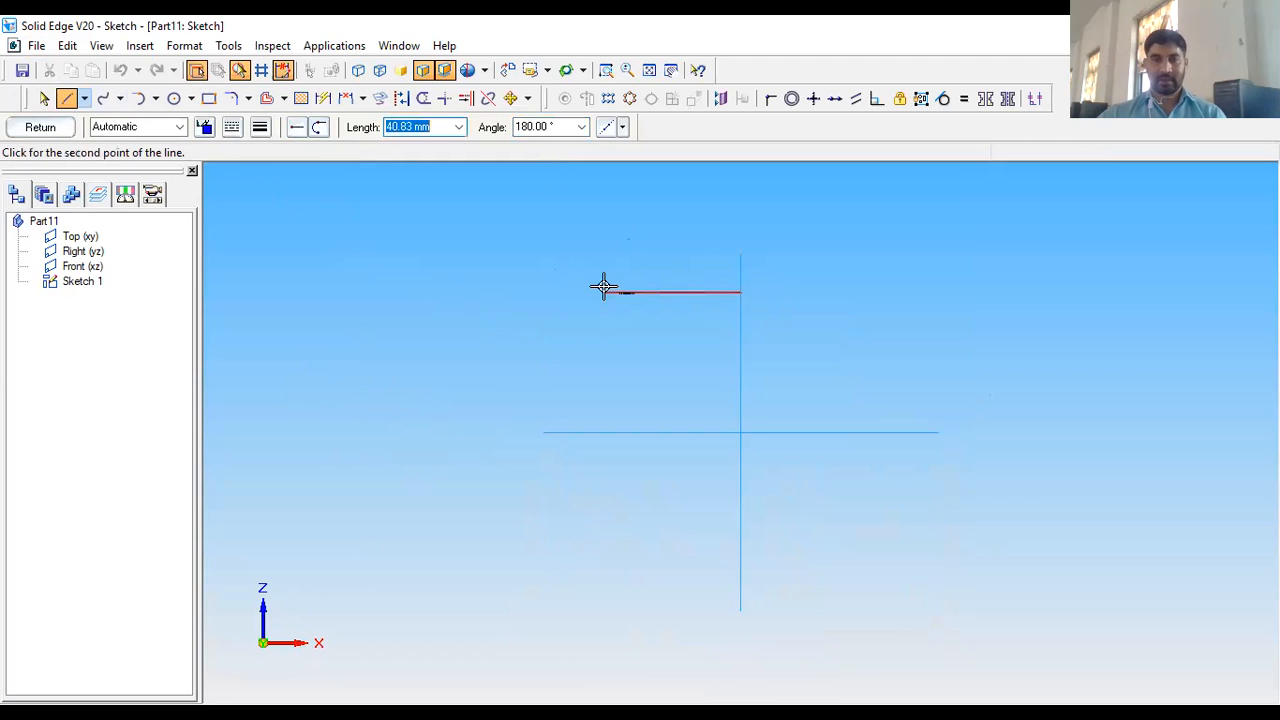
{"action": "left_click", "coordinate": [562, 287]}
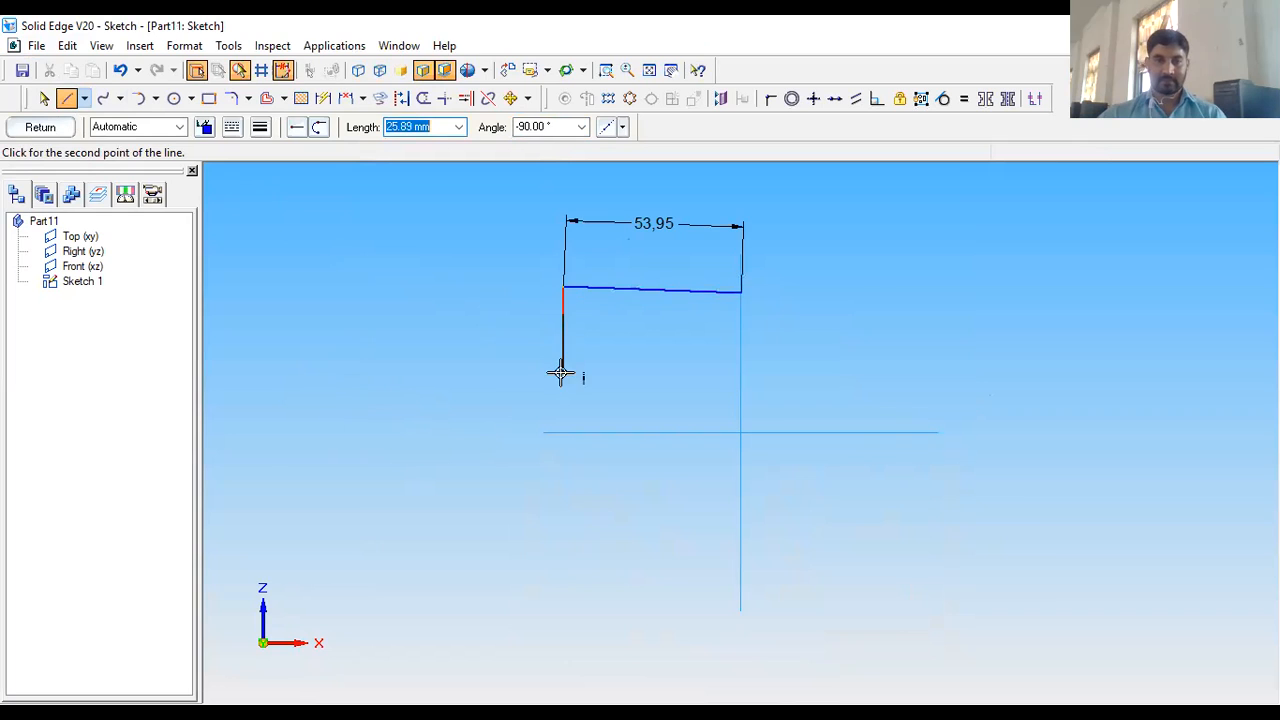
{"action": "left_click", "coordinate": [562, 432]}
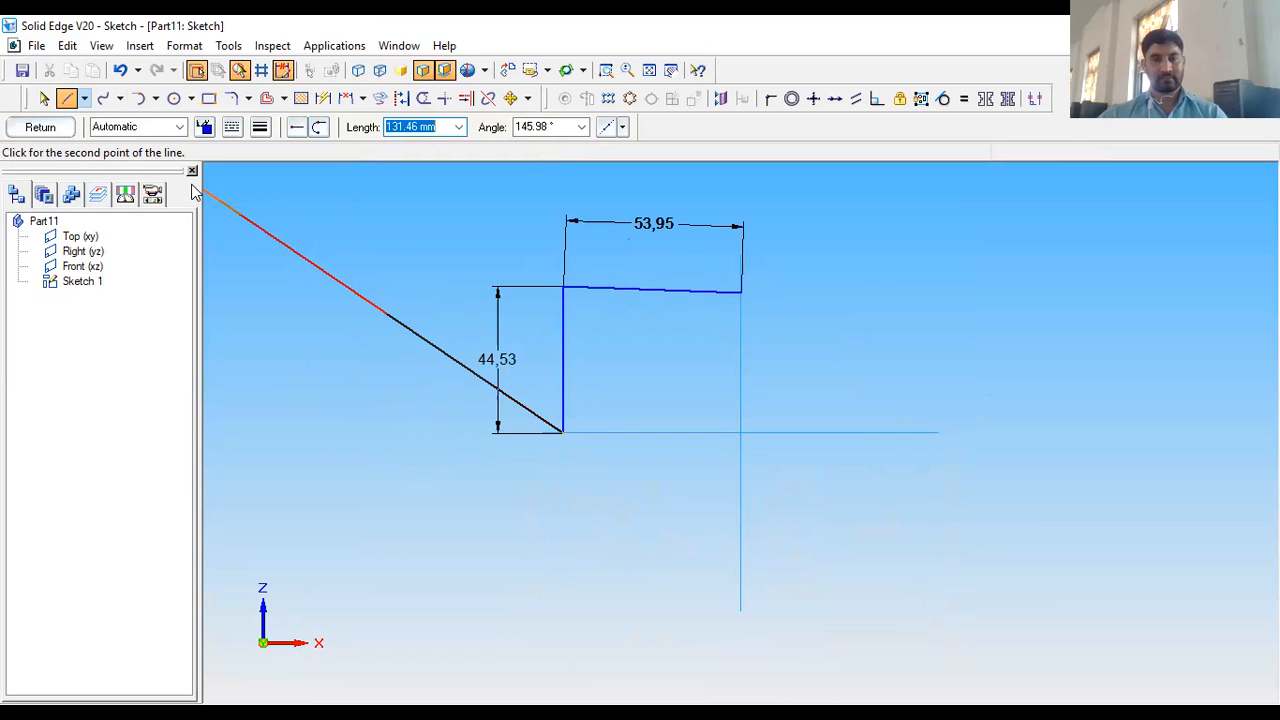
{"action": "key", "text": "Escape"}
Replace the slanted upper line with a horizontal line about 54 mm long from the vertical line's upper end to the vertical axis
{"action": "left_click", "coordinate": [623, 289]}
{"action": "key", "text": "Delete"}
{"action": "left_click", "coordinate": [68, 99]}
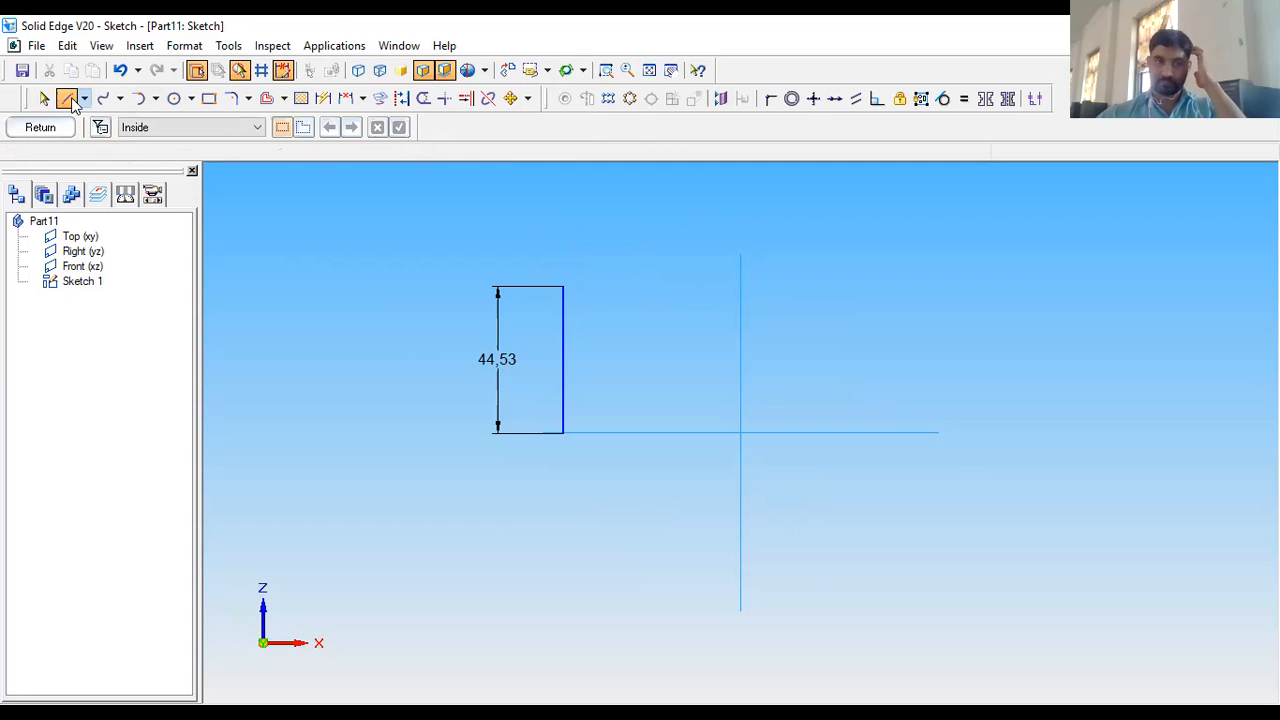
{"action": "left_click", "coordinate": [564, 287]}
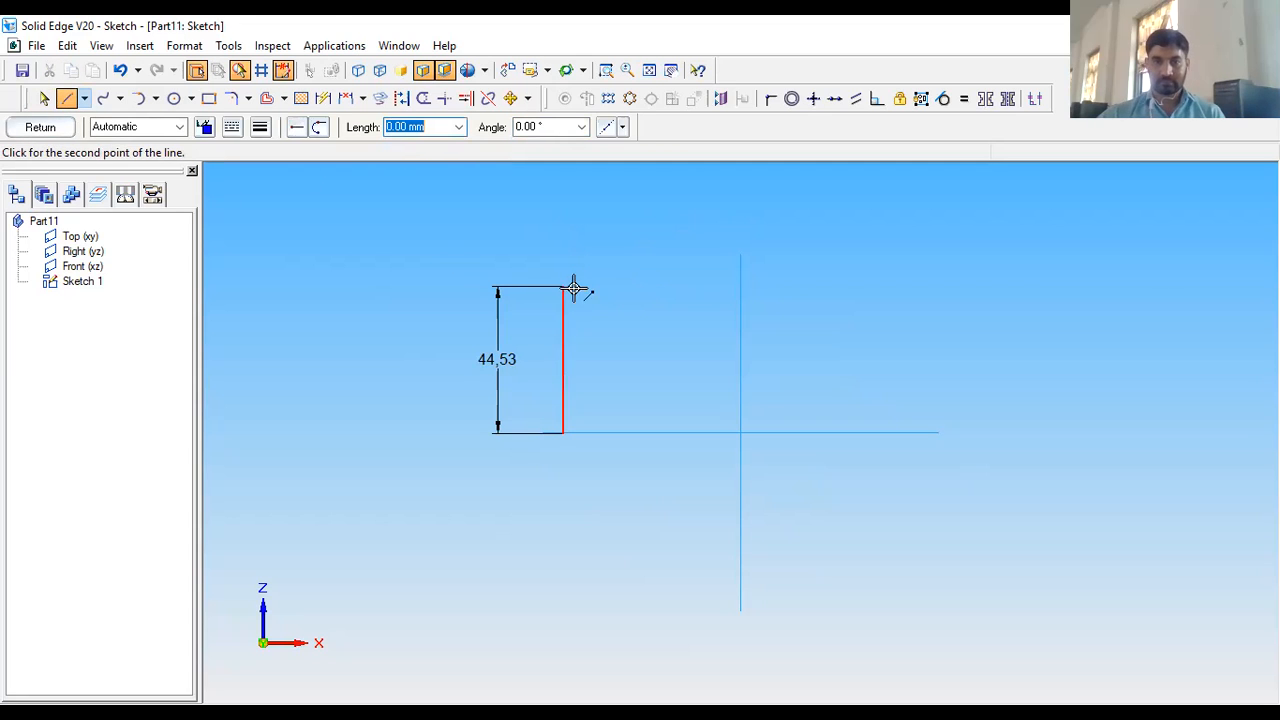
{"action": "left_click", "coordinate": [740, 286]}
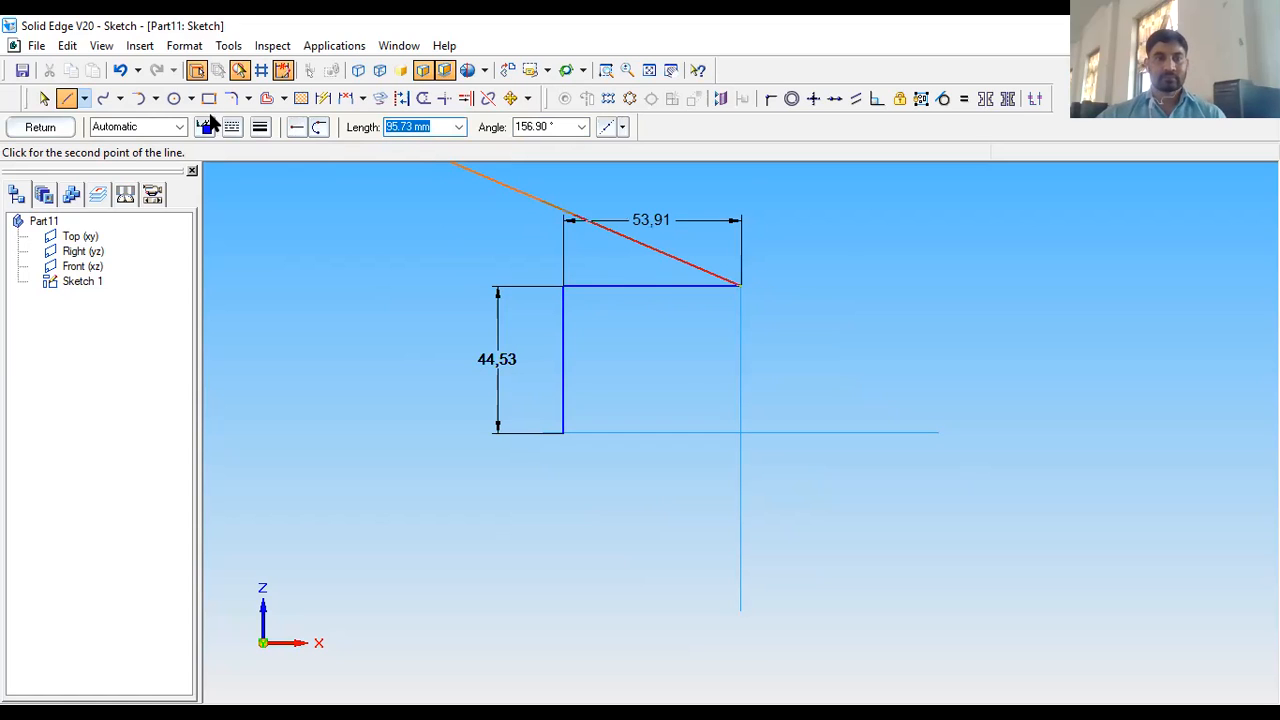
Fillet the corner between the two lines with a radius of about 34 mm and finish the sketch
{"action": "left_click", "coordinate": [231, 98]}
{"action": "left_click", "coordinate": [564, 325]}
{"action": "left_click", "coordinate": [594, 288]}
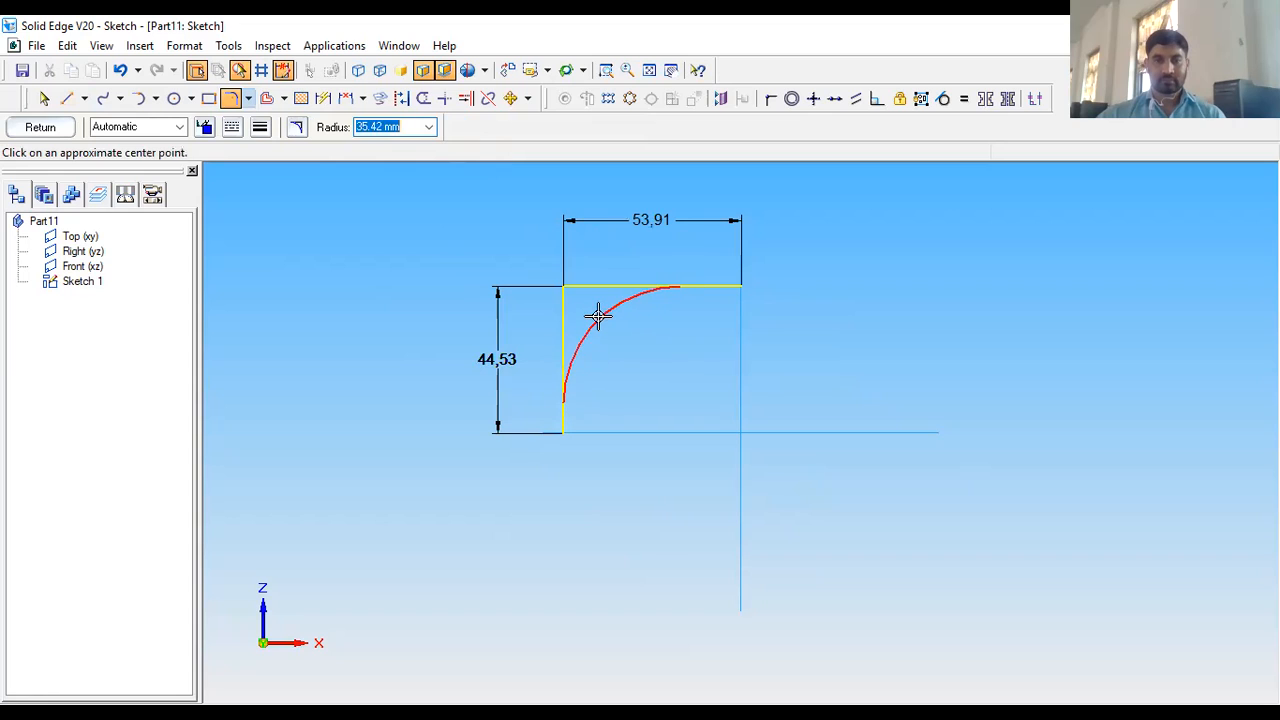
{"action": "left_click", "coordinate": [598, 316]}
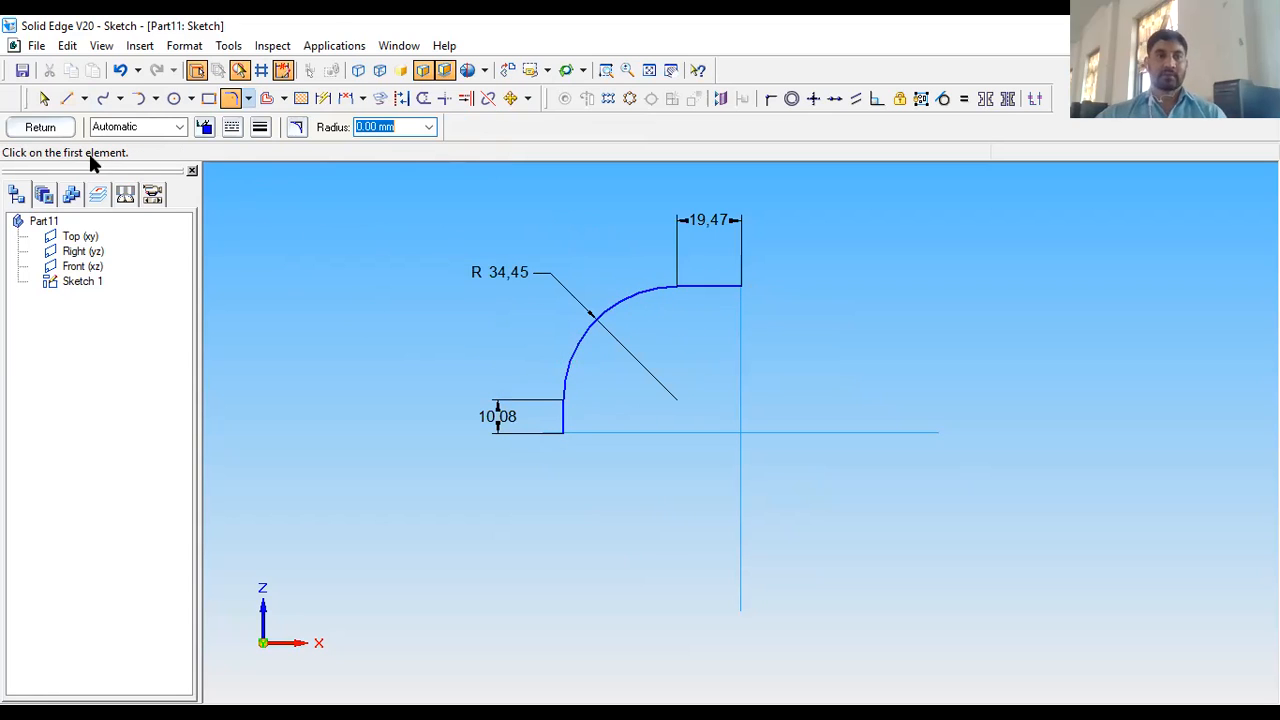
{"action": "left_click", "coordinate": [54, 128]}
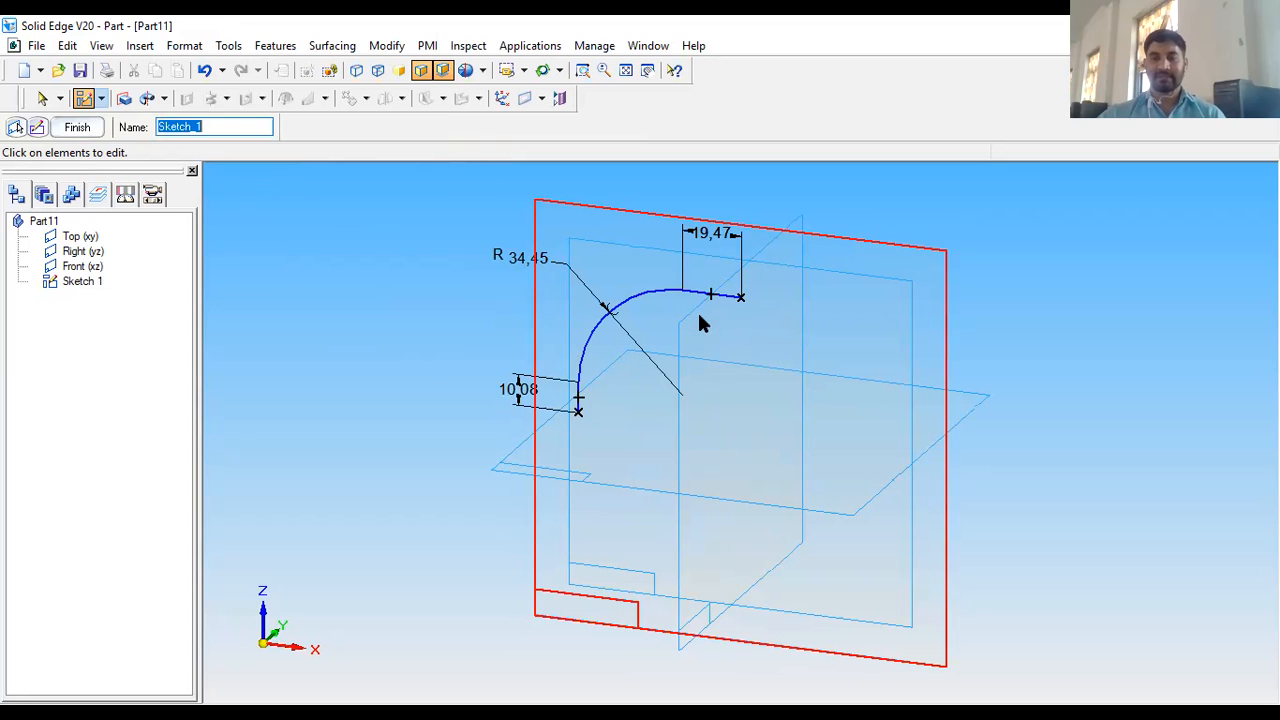
{"action": "scroll", "coordinate": [741, 314], "scroll_direction": "up", "scroll_amount": 1}
{"action": "scroll", "coordinate": [743, 313], "scroll_direction": "up", "scroll_amount": 1}
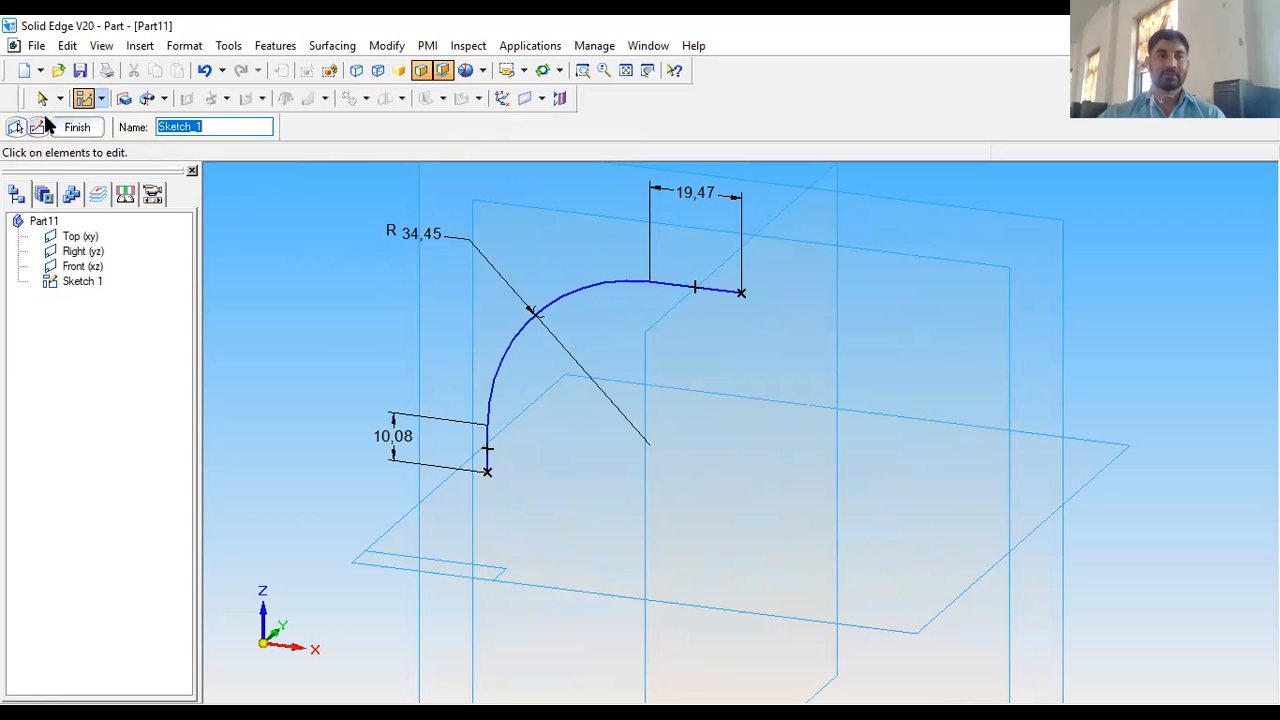
{"action": "left_click", "coordinate": [72, 130]}
Start a second sketch on a plane normal to the curve at the free end of the path's horizontal segment
{"action": "left_click", "coordinate": [292, 127]}
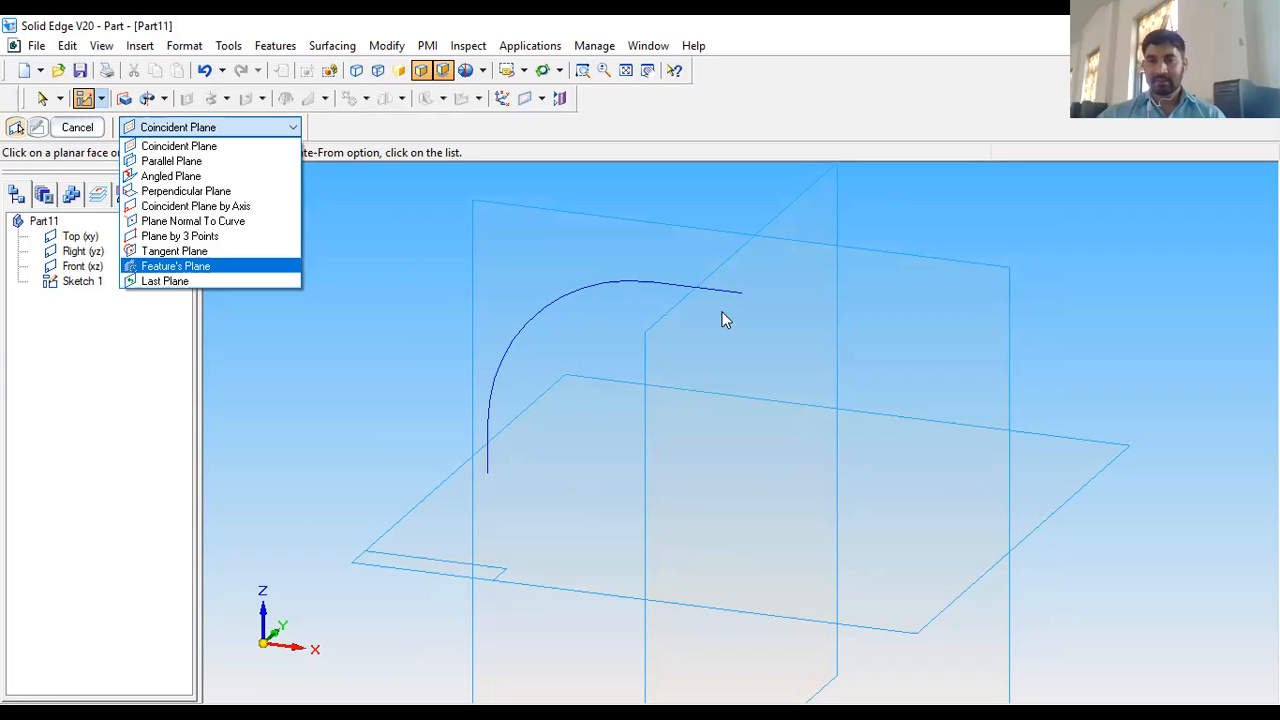
{"action": "left_click", "coordinate": [222, 221]}
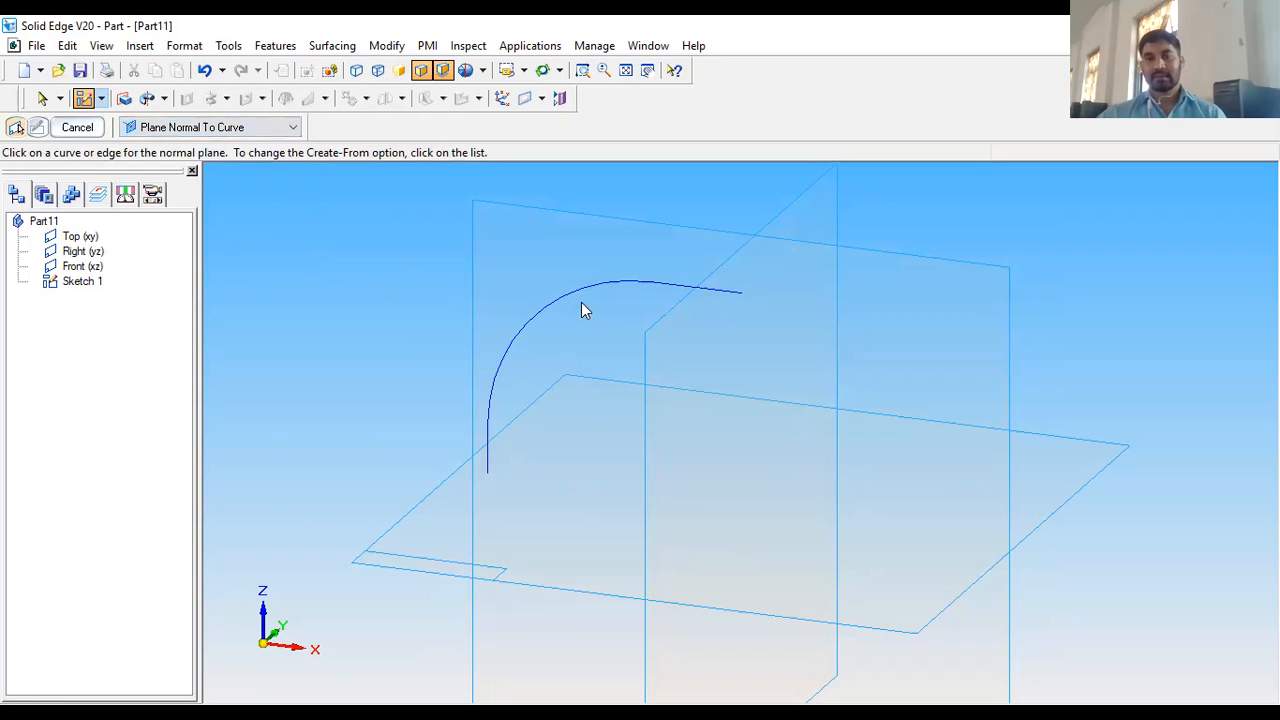
{"action": "left_click", "coordinate": [741, 297]}
{"action": "scroll", "coordinate": [738, 300], "scroll_direction": "up", "scroll_amount": 3}
{"action": "scroll", "coordinate": [738, 300], "scroll_direction": "up", "scroll_amount": 3}
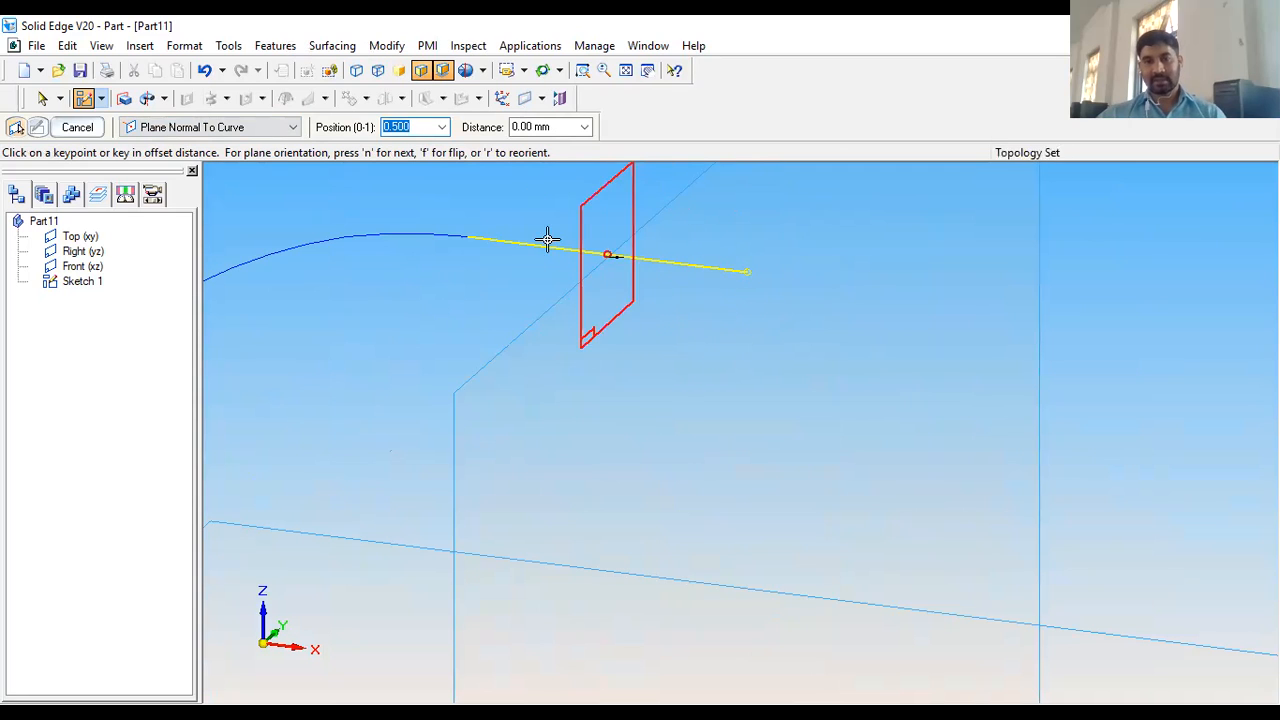
{"action": "left_click", "coordinate": [749, 273]}
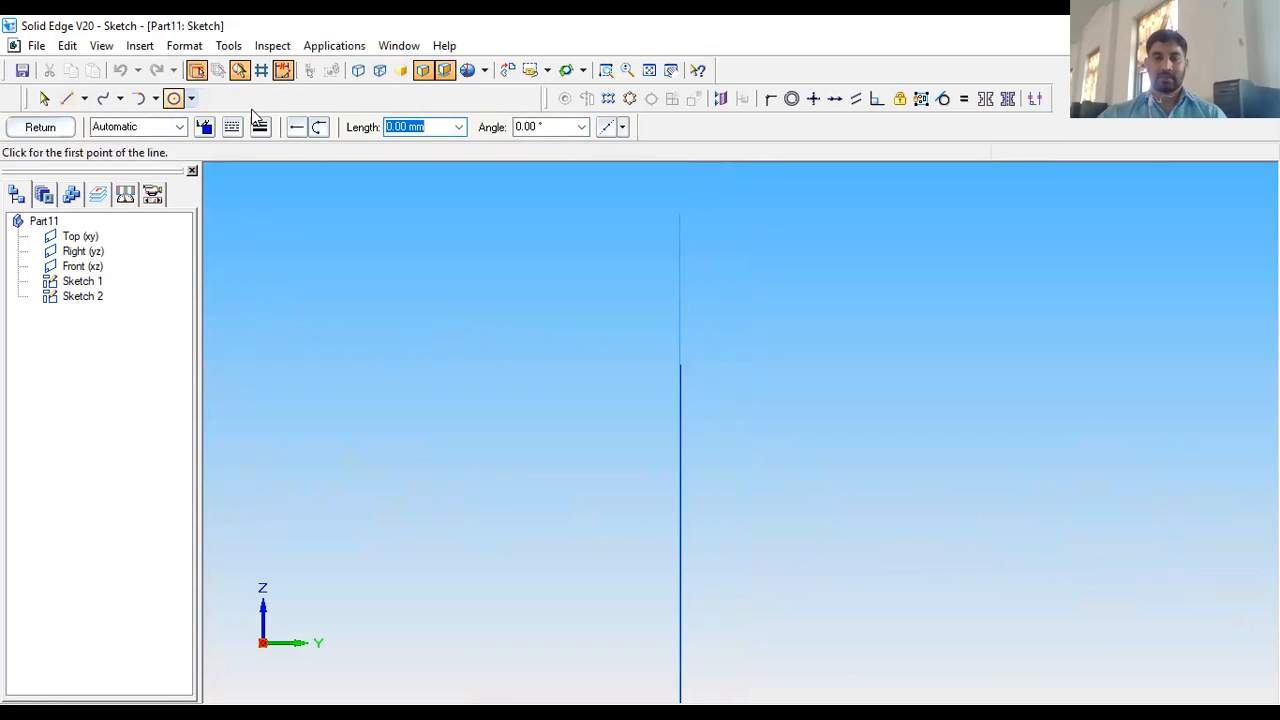
Draw a circle about 18.5 mm in diameter centred on the path's end point and finish the sketch
{"action": "left_click", "coordinate": [174, 99]}
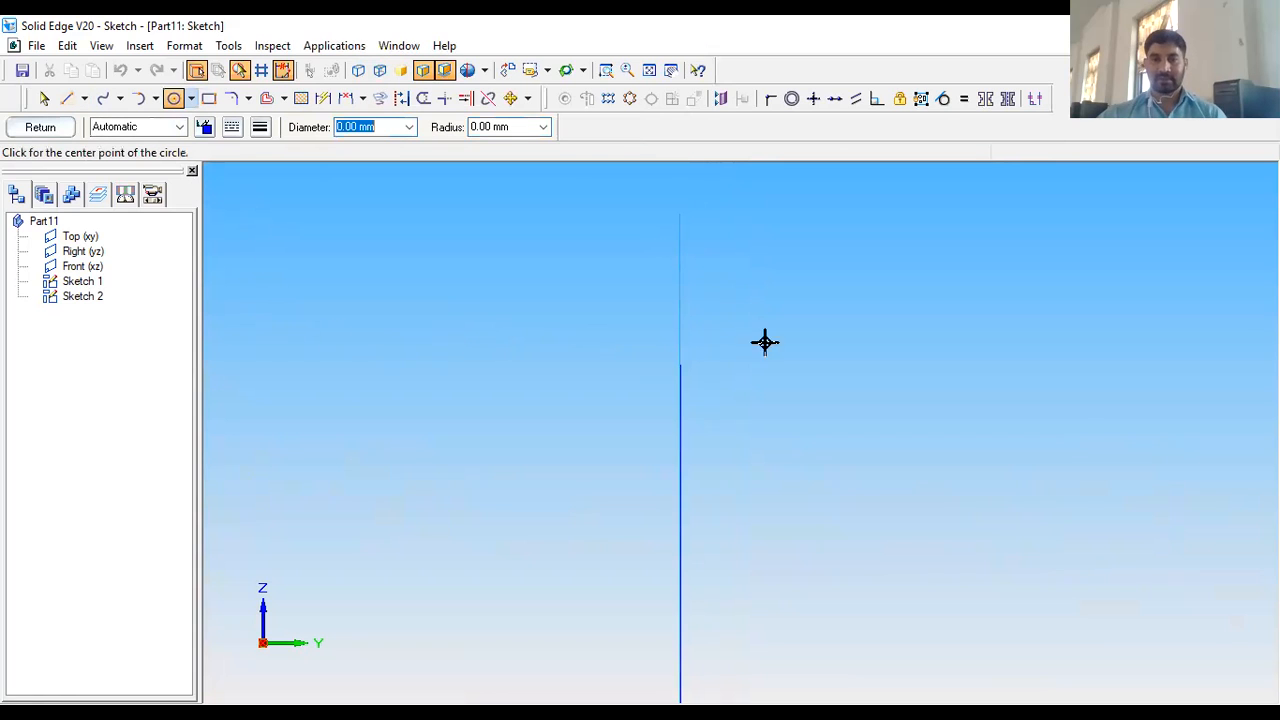
{"action": "left_click", "coordinate": [679, 365]}
{"action": "left_click", "coordinate": [762, 288]}
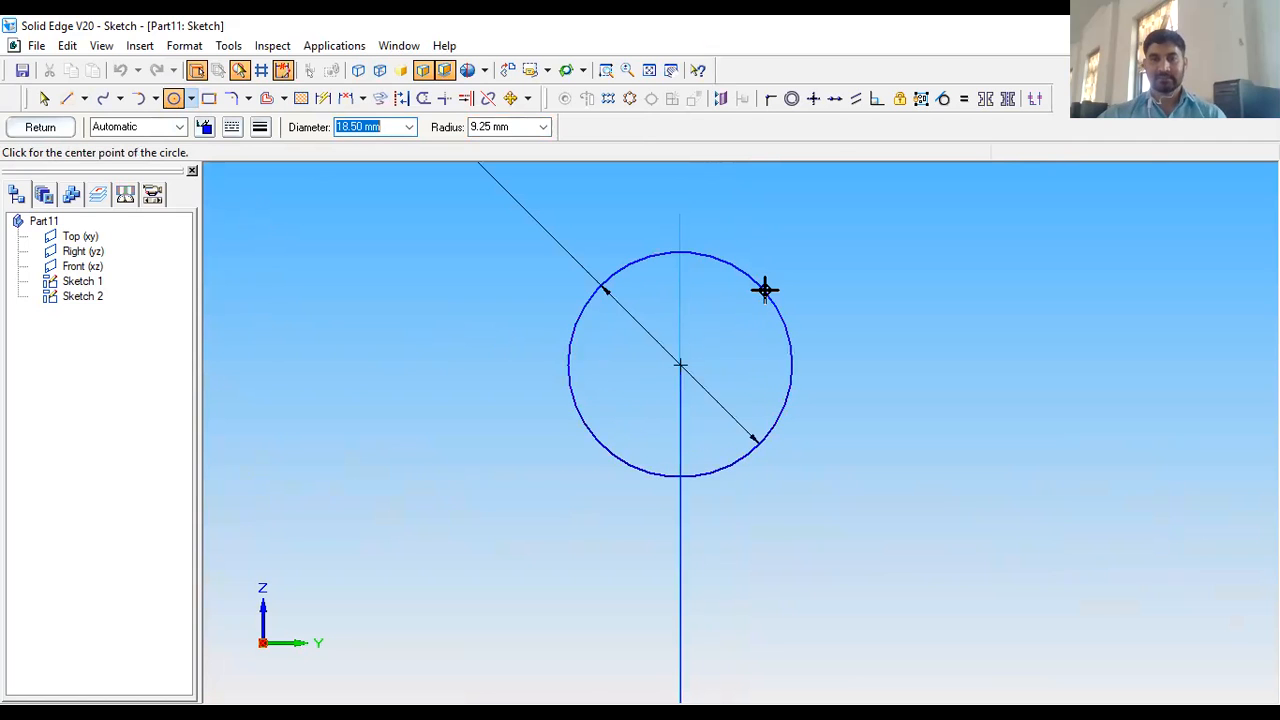
{"action": "left_click", "coordinate": [40, 127]}
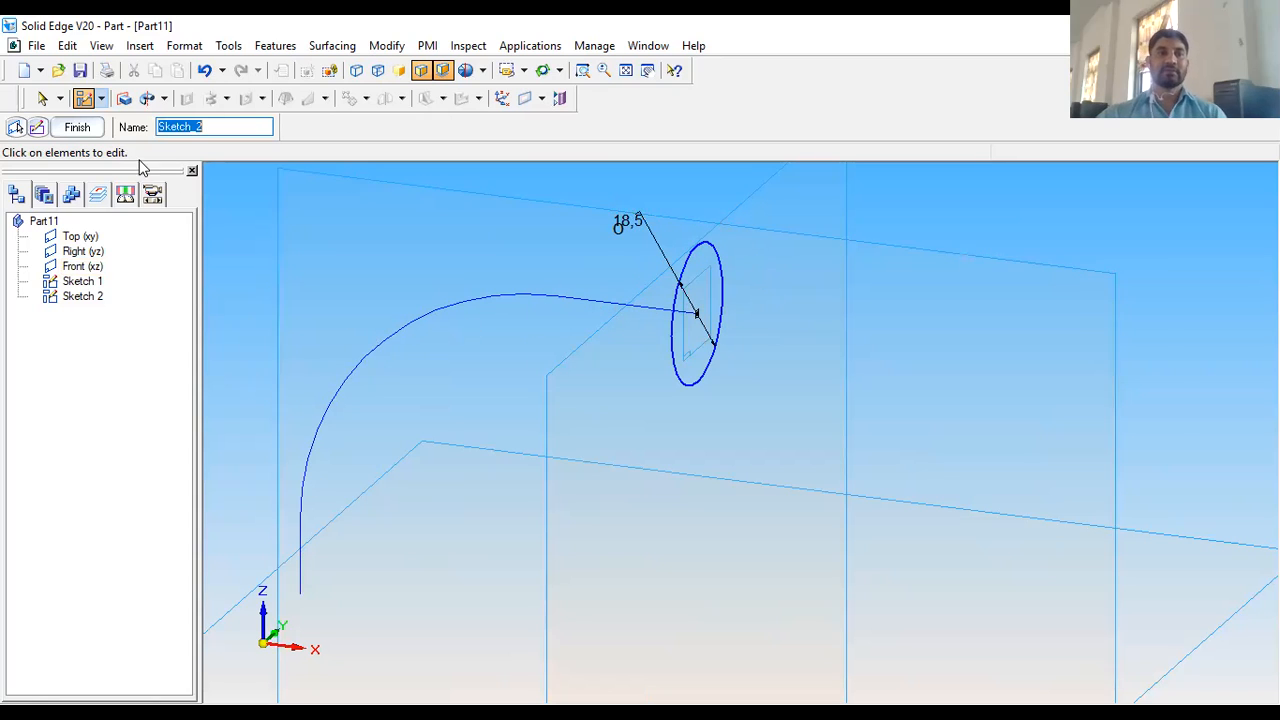
{"action": "left_click", "coordinate": [77, 127]}
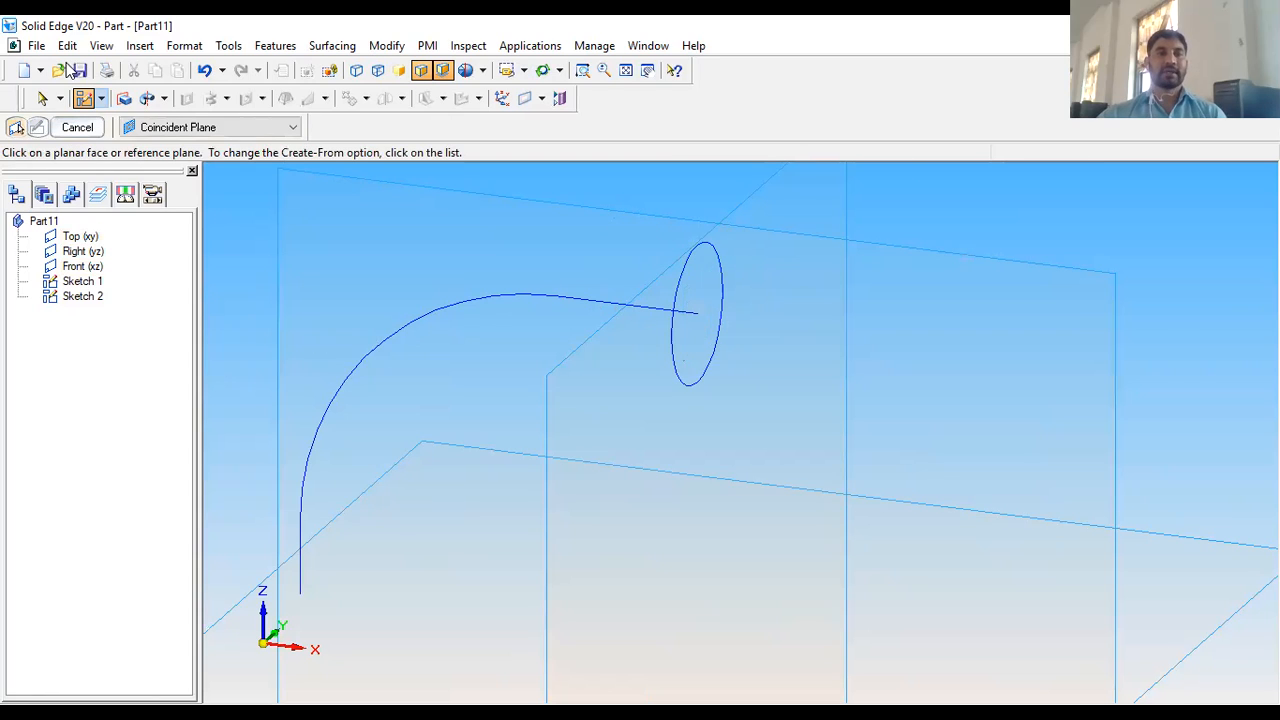
Create a swept protrusion with a single path and cross section, using the curved sketch as path and the circle as cross section
{"action": "left_click", "coordinate": [165, 100]}
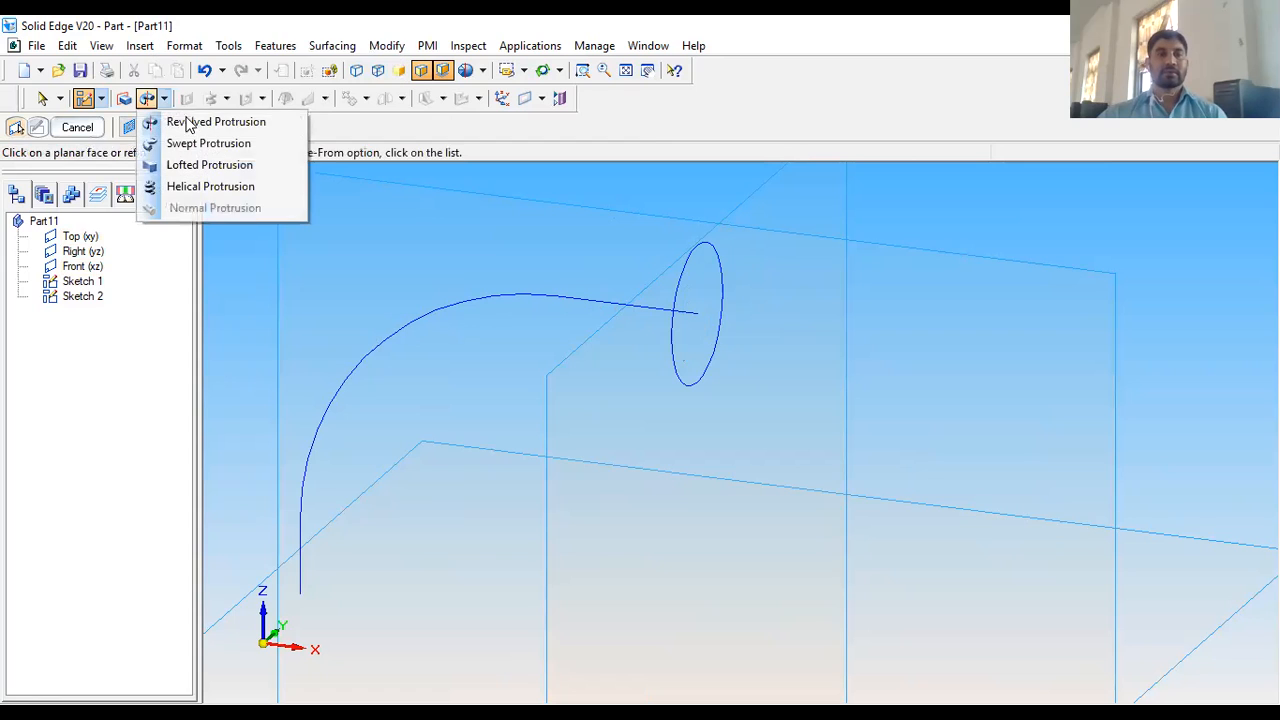
{"action": "left_click", "coordinate": [205, 145]}
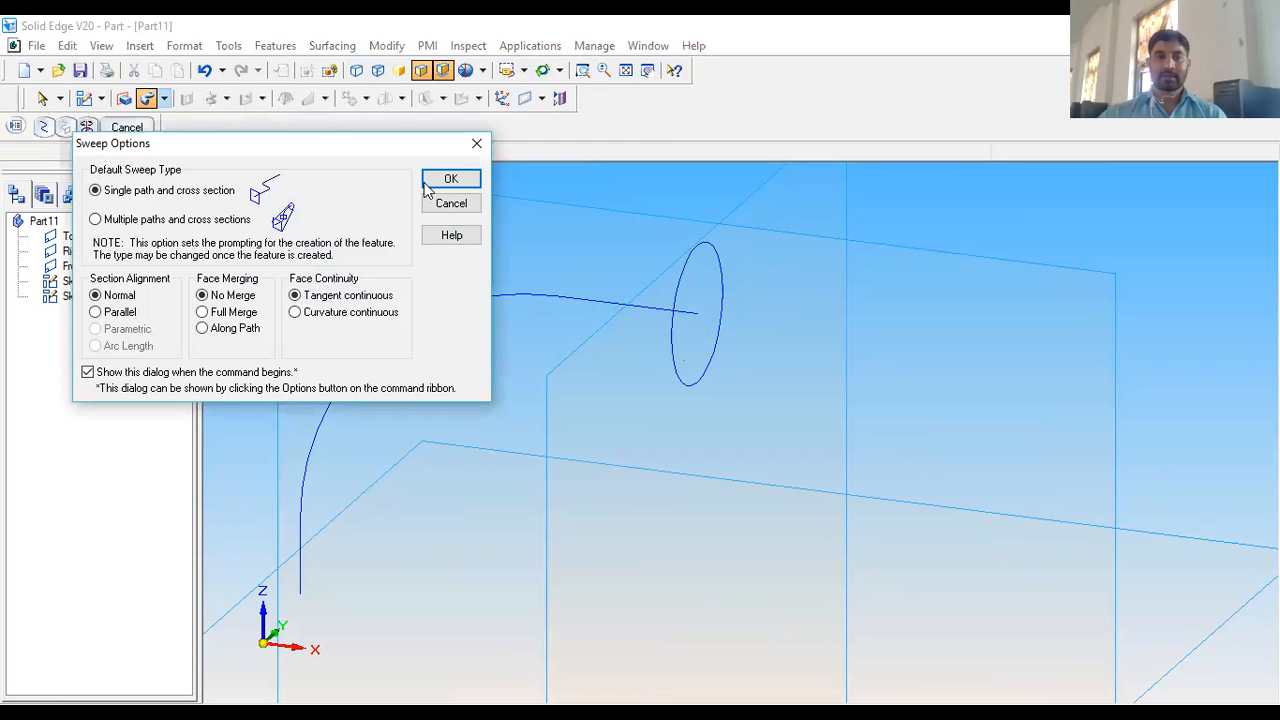
{"action": "left_click", "coordinate": [436, 186]}
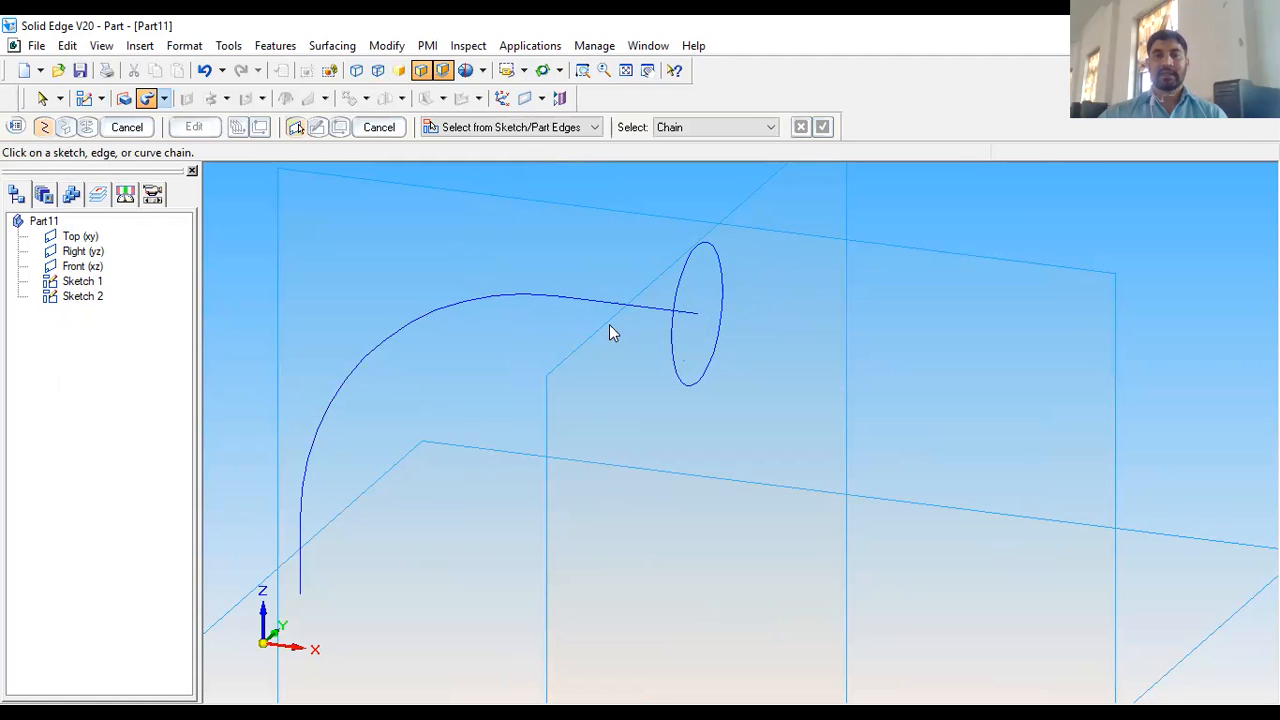
{"action": "left_click", "coordinate": [641, 309]}
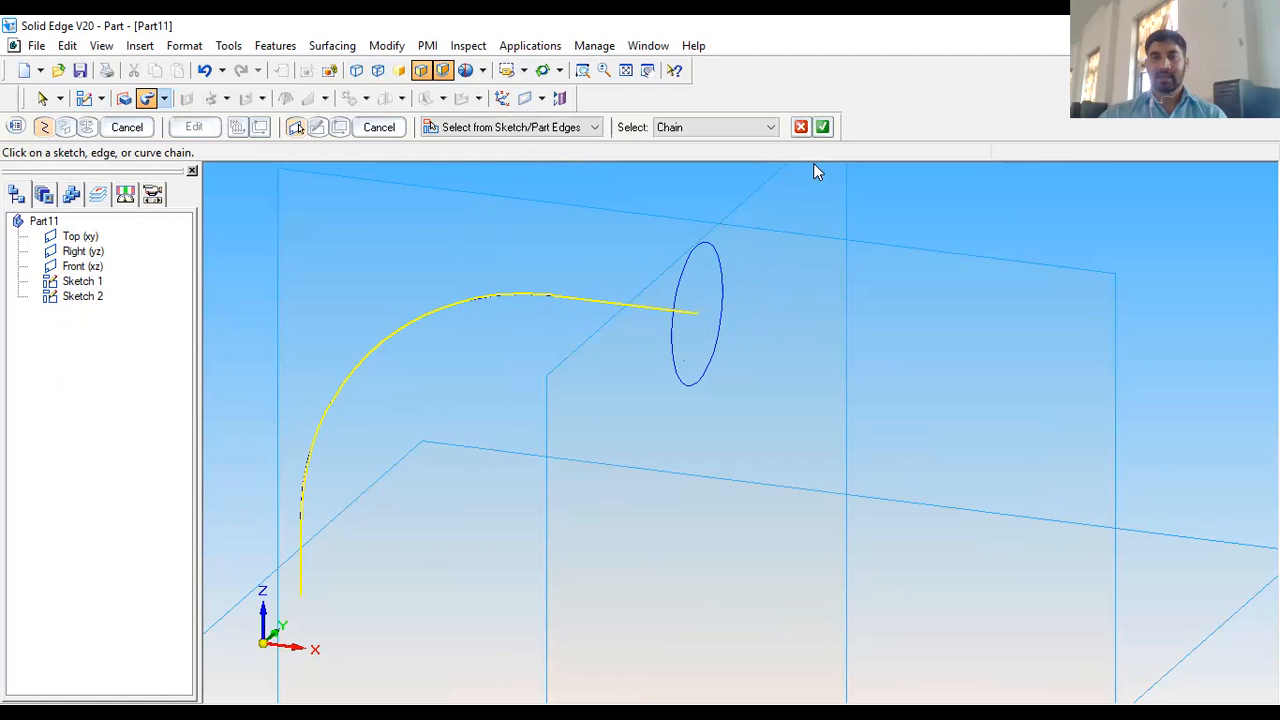
{"action": "left_click", "coordinate": [824, 129]}
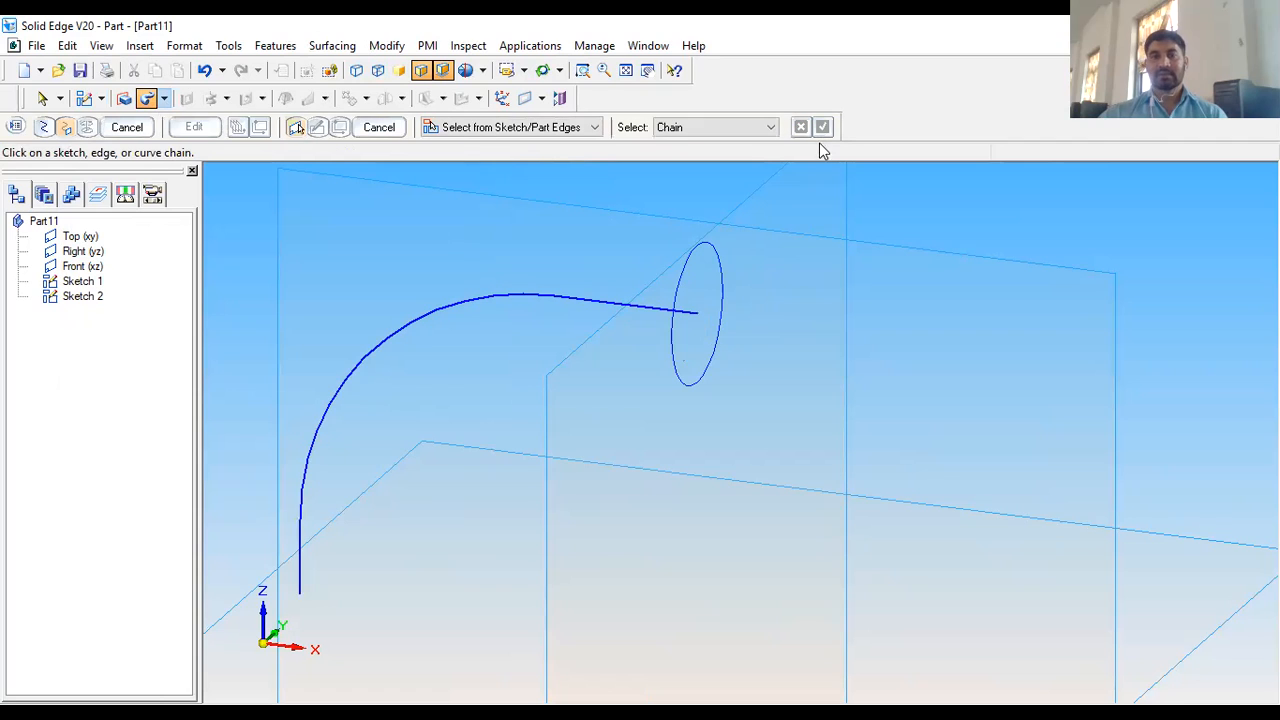
{"action": "left_click", "coordinate": [691, 253]}
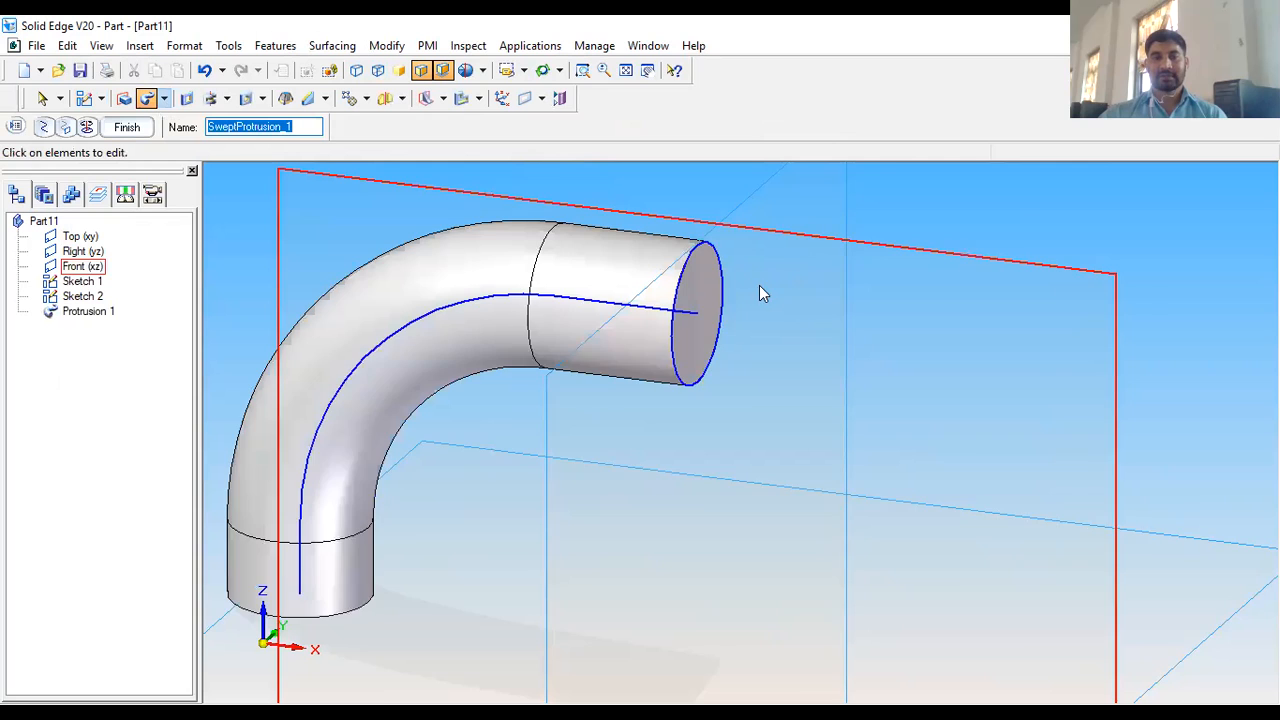
Examine the swept elbow from different angles and distances
{"action": "scroll", "coordinate": [772, 245], "scroll_direction": "down", "scroll_amount": 4}
{"action": "middle_click_drag", "start_coordinate": [673, 336], "coordinate": [705, 320]}
{"action": "scroll", "coordinate": [755, 252], "scroll_direction": "up", "scroll_amount": 1}
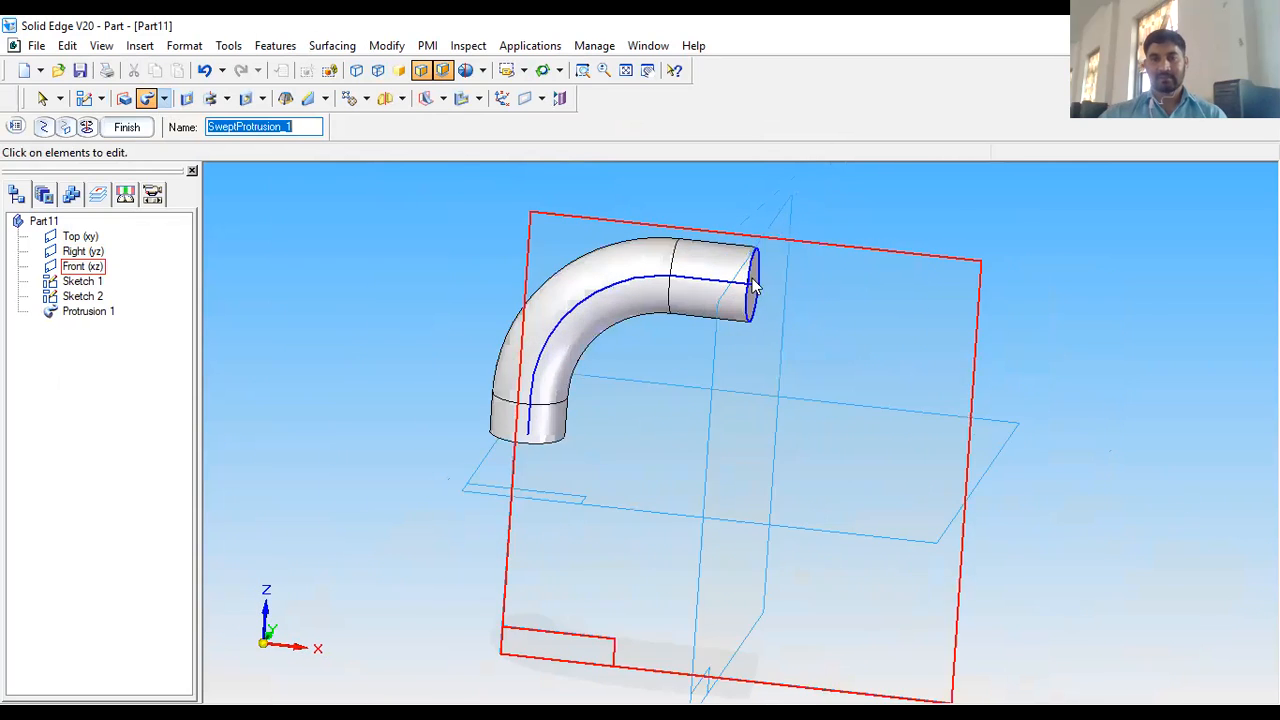
{"action": "scroll", "coordinate": [755, 285], "scroll_direction": "up", "scroll_amount": 1}
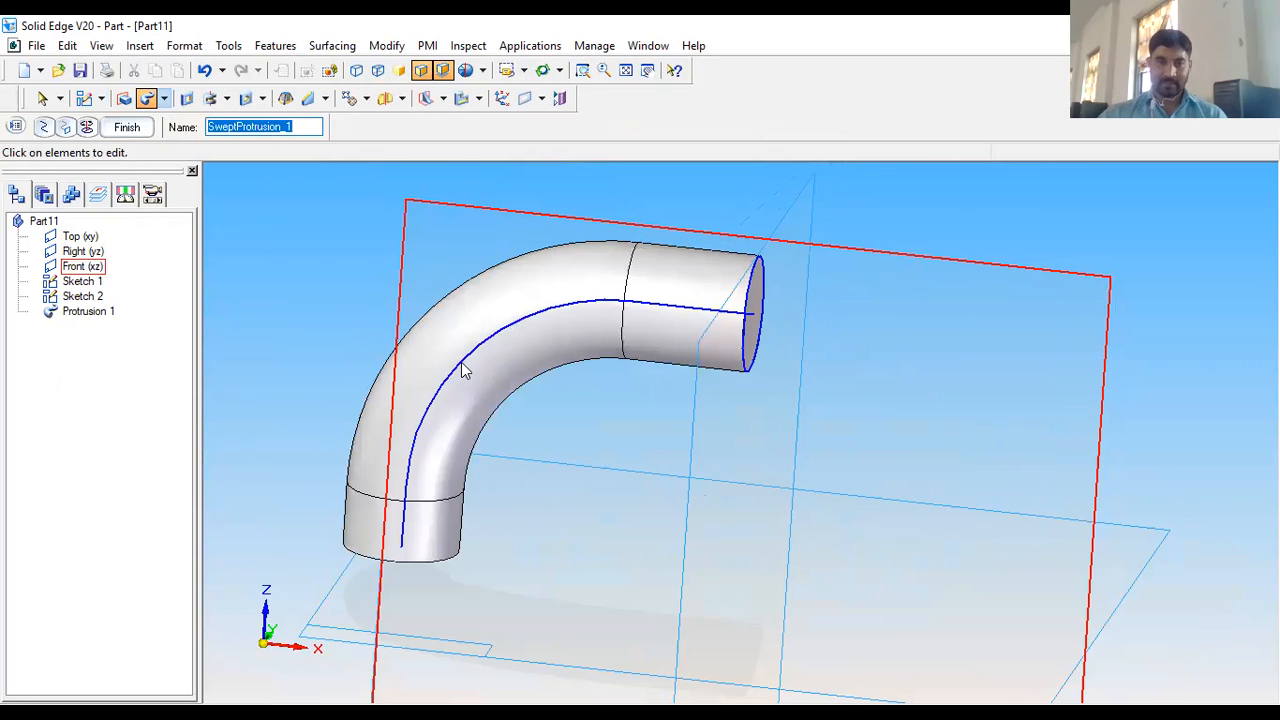
{"action": "scroll", "coordinate": [630, 355], "scroll_direction": "down", "scroll_amount": 2}
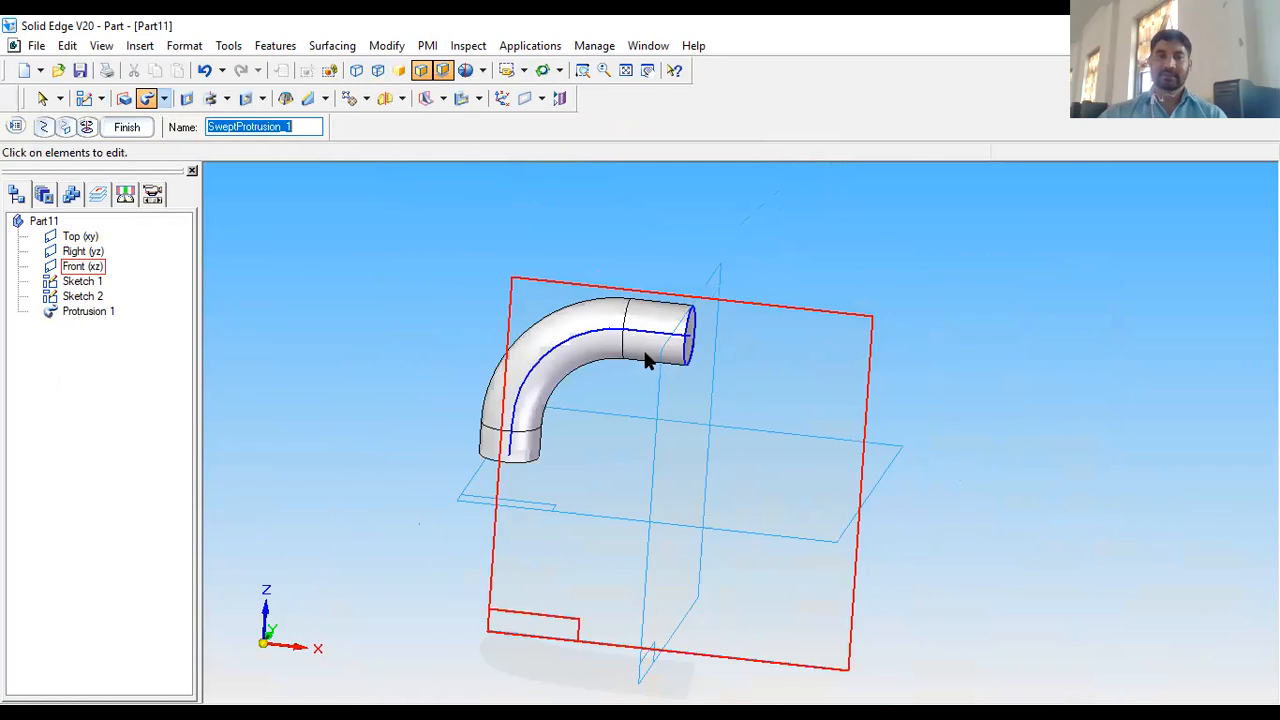
{"action": "scroll", "coordinate": [604, 366], "scroll_direction": "up", "scroll_amount": 2}
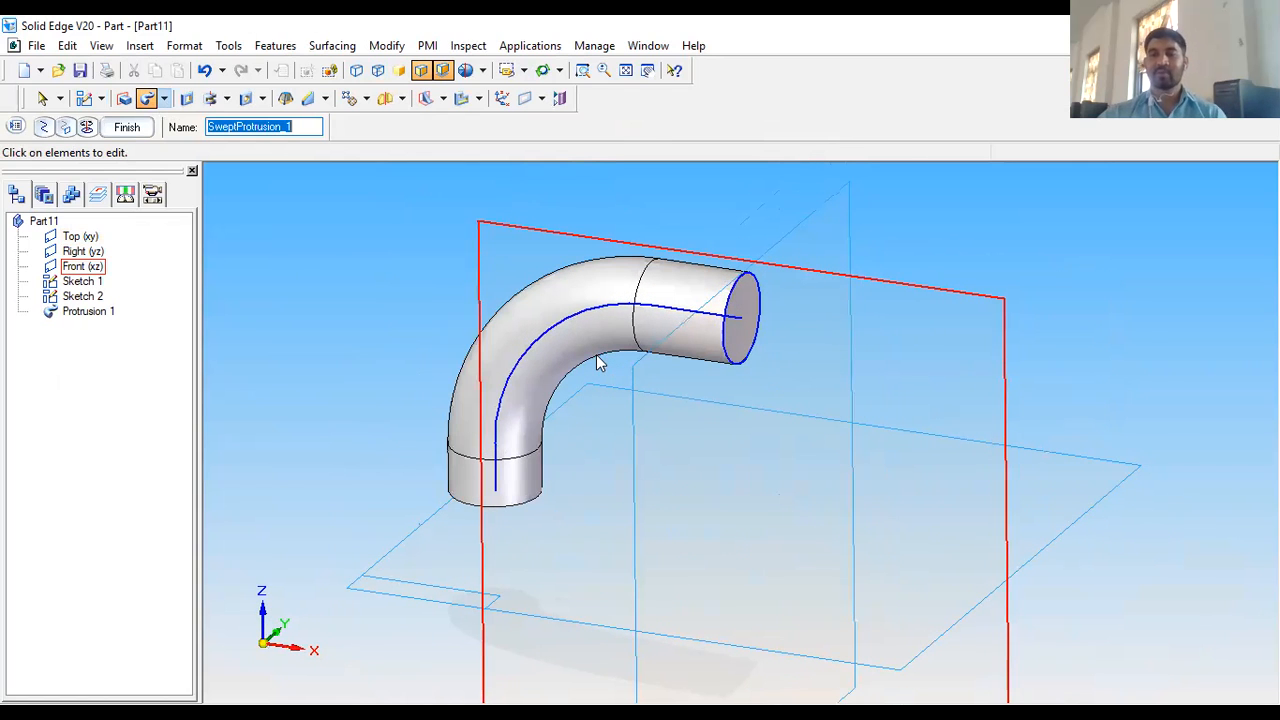
{"action": "scroll", "coordinate": [596, 362], "scroll_direction": "up", "scroll_amount": 2}
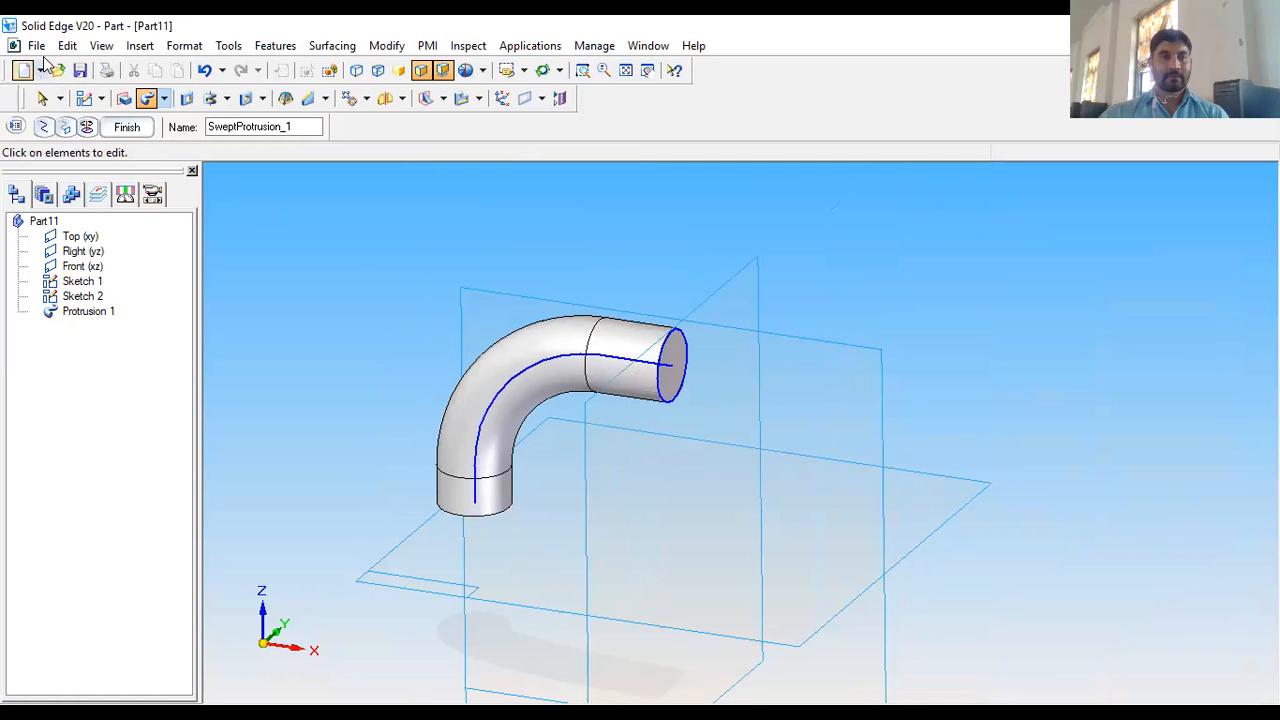
Create a new part document from the Normal.par template
{"action": "left_click", "coordinate": [36, 46]}
{"action": "left_click", "coordinate": [62, 66]}
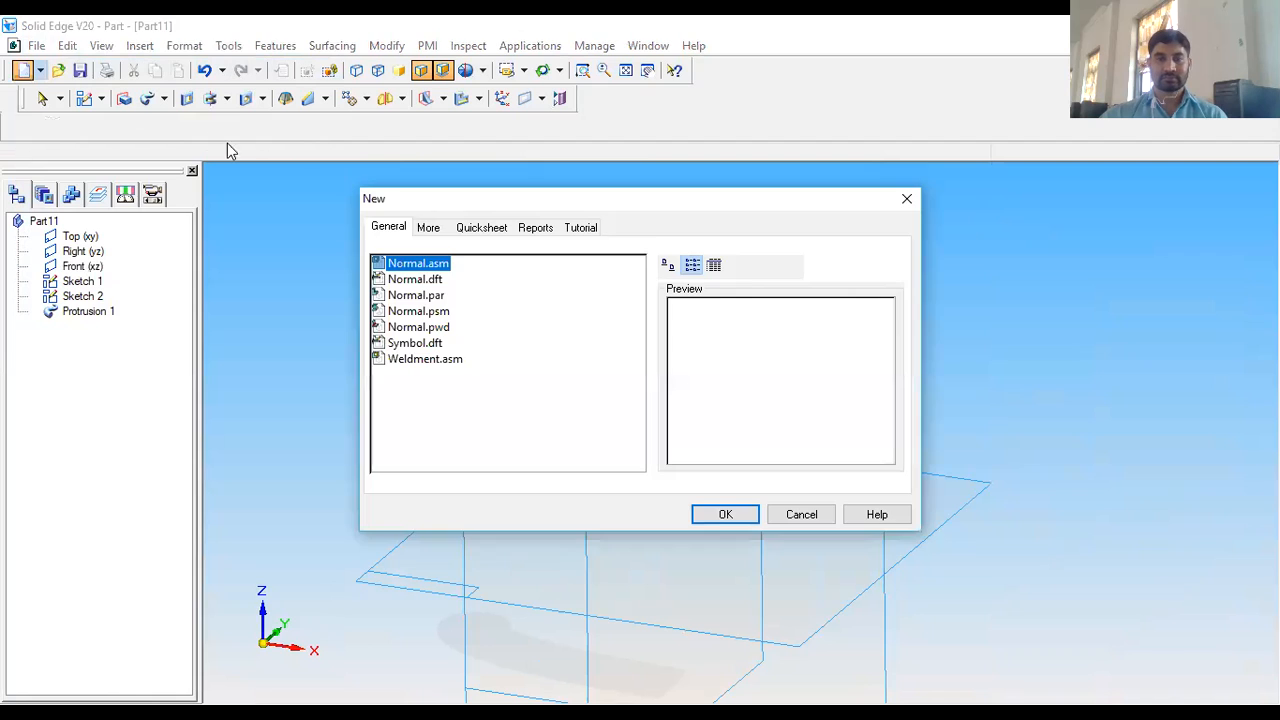
{"action": "left_click", "coordinate": [416, 296]}
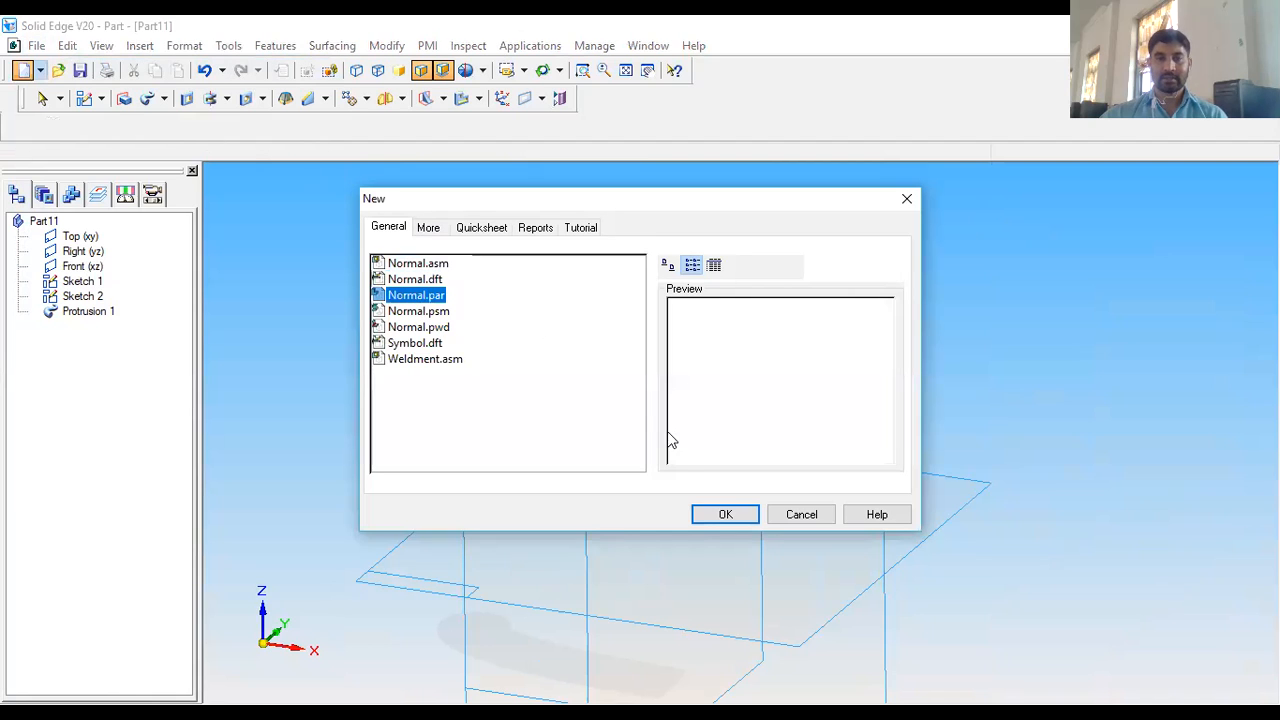
{"action": "left_click", "coordinate": [722, 515]}
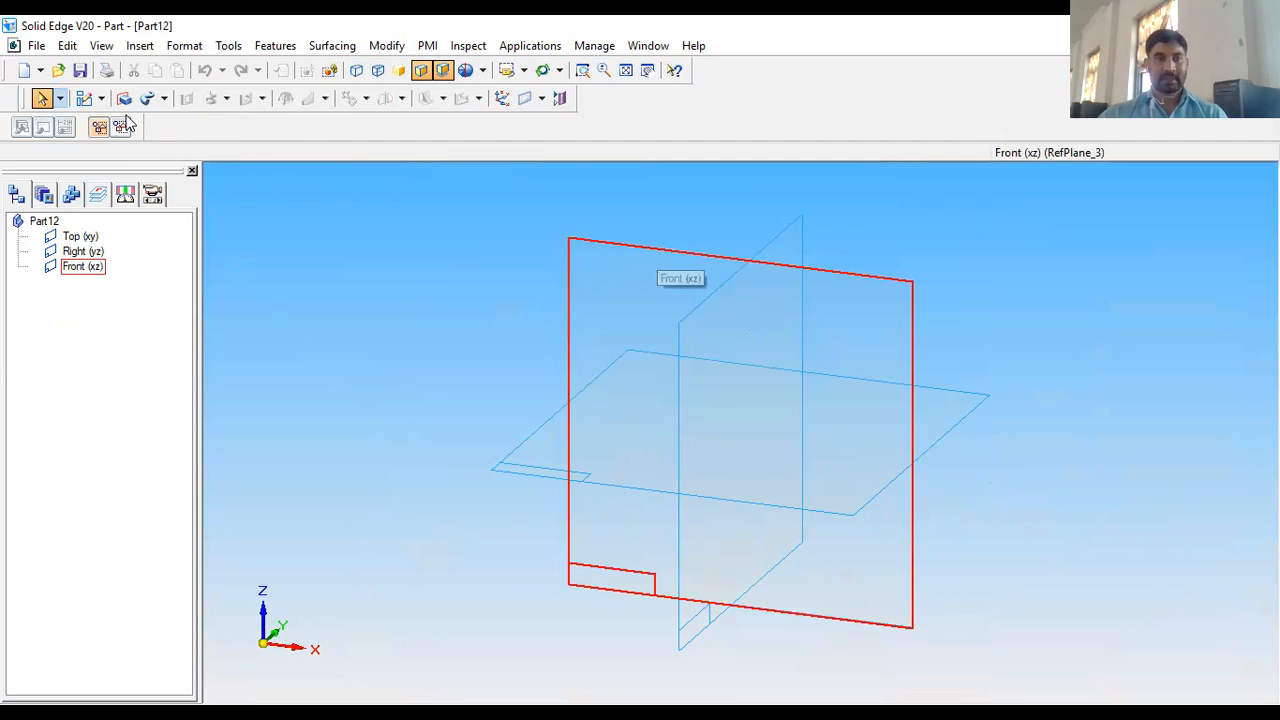
Sketch a circle about 37.5 mm in diameter on the Front (xz) plane, centred on the origin, and finish the sketch
{"action": "left_click", "coordinate": [85, 98]}
{"action": "left_click", "coordinate": [688, 253]}
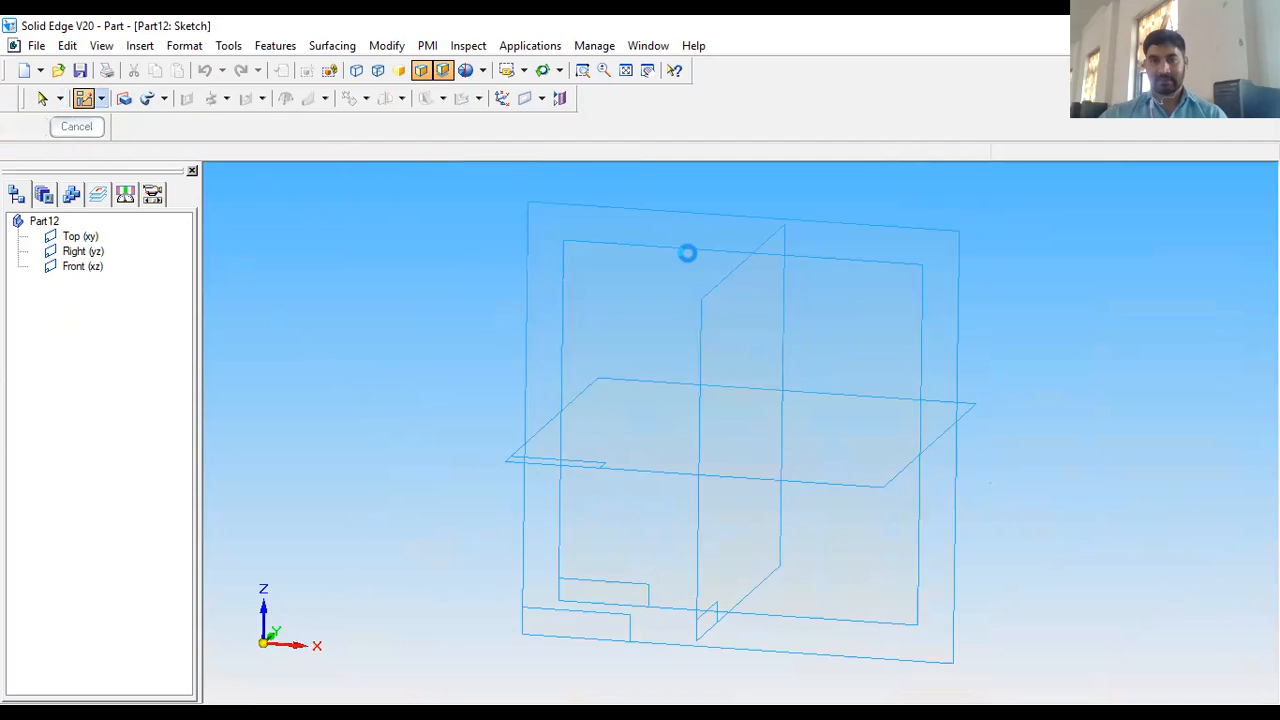
{"action": "left_click", "coordinate": [174, 98]}
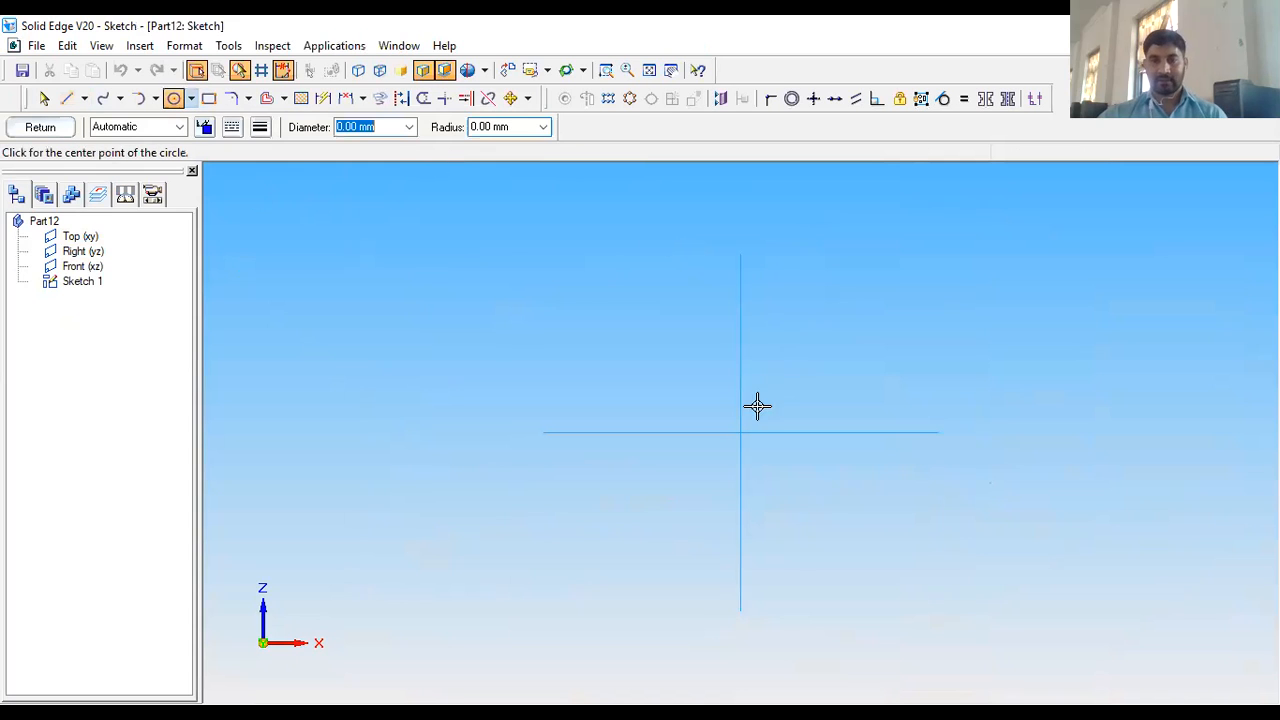
{"action": "left_click", "coordinate": [740, 432]}
{"action": "left_click", "coordinate": [731, 375]}
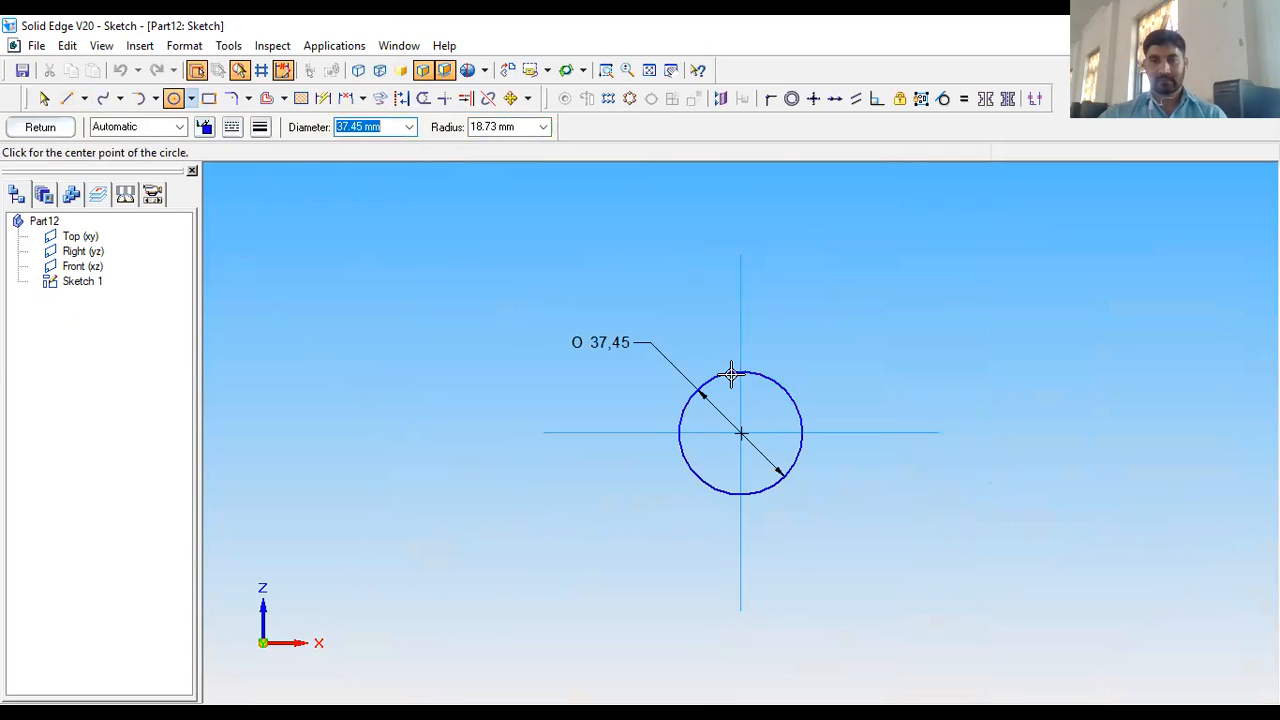
{"action": "left_click", "coordinate": [38, 127]}
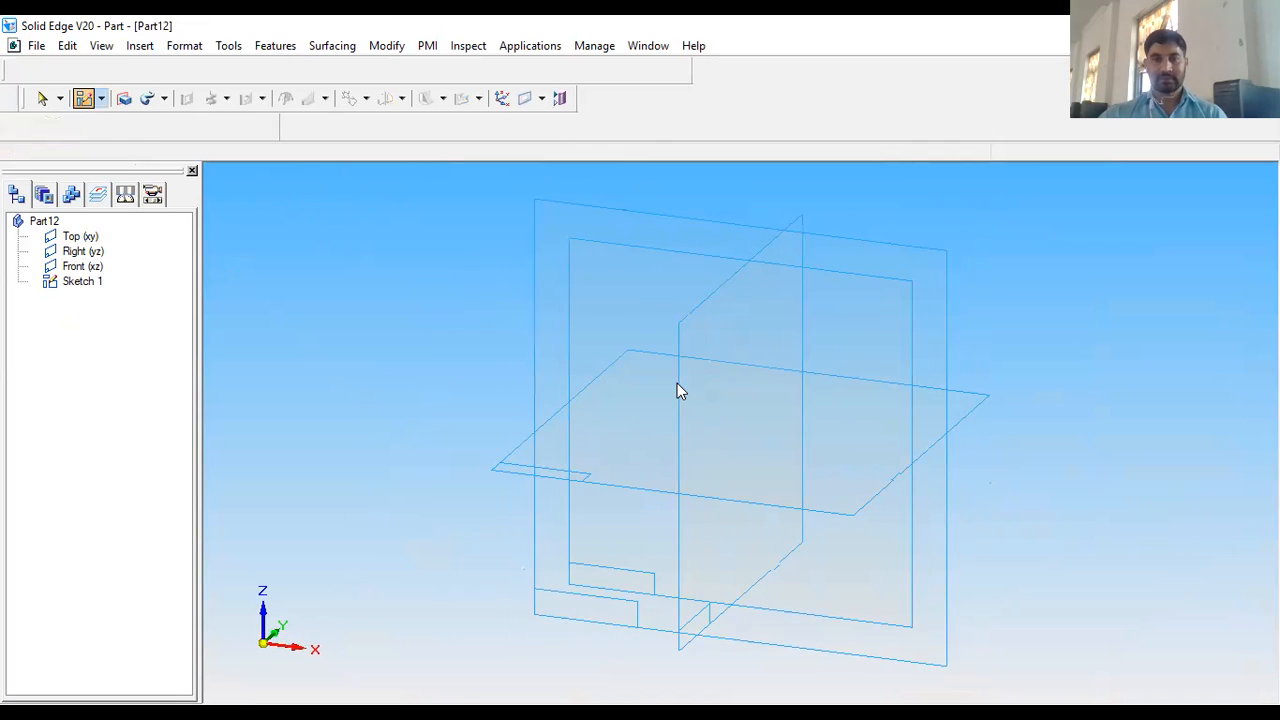
{"action": "scroll", "coordinate": [808, 338], "scroll_direction": "up", "scroll_amount": 1}
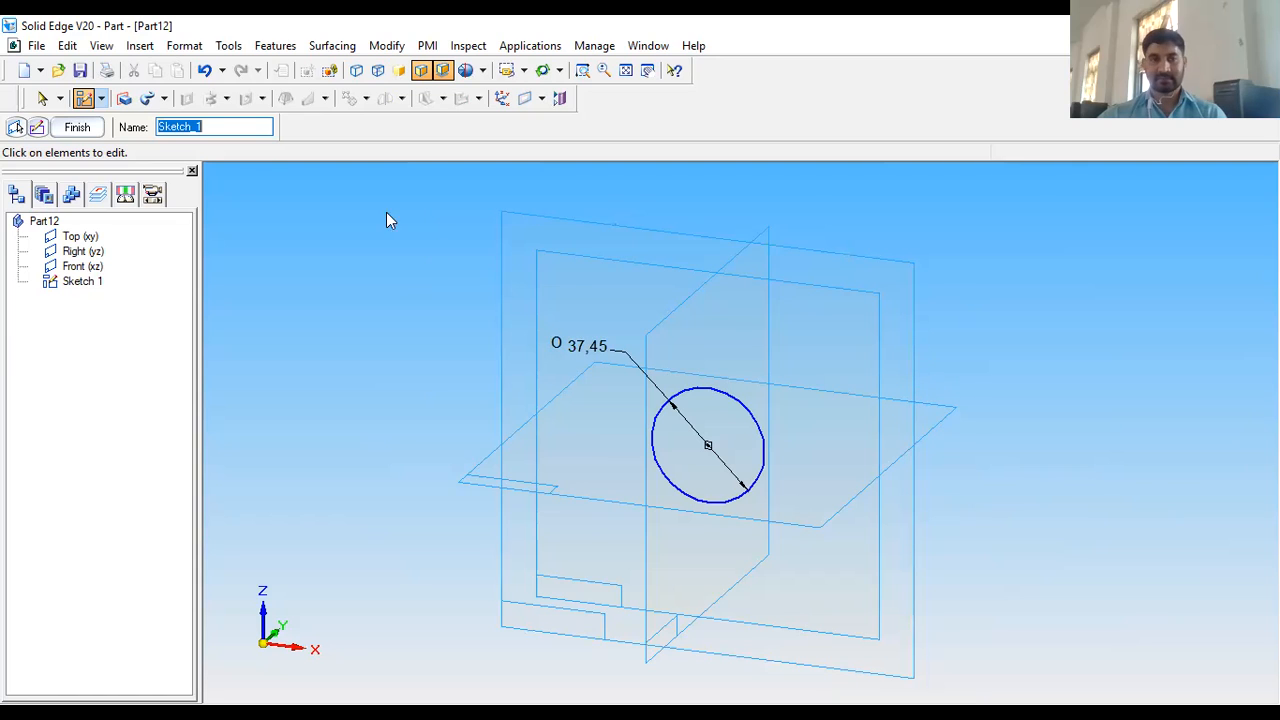
{"action": "left_click", "coordinate": [77, 127]}
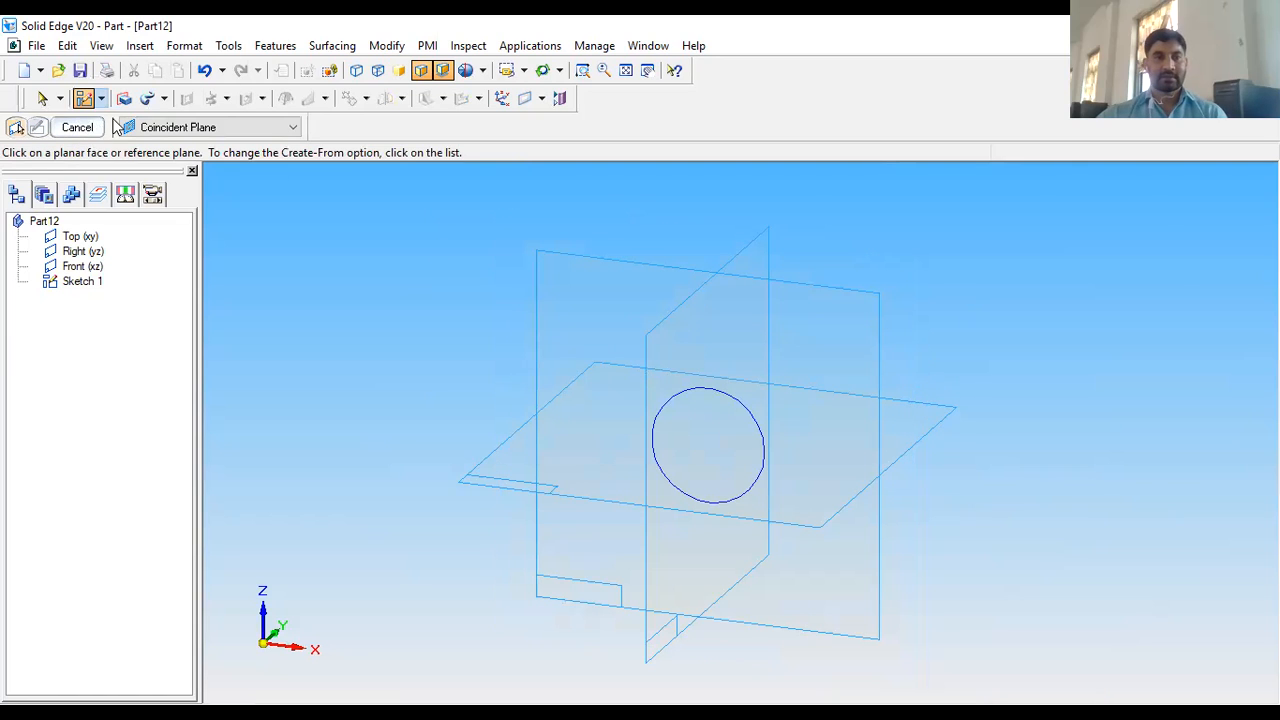
Start a second sketch on a plane parallel to the Front (xz) plane, offset 200 mm behind it
{"action": "left_click", "coordinate": [286, 127]}
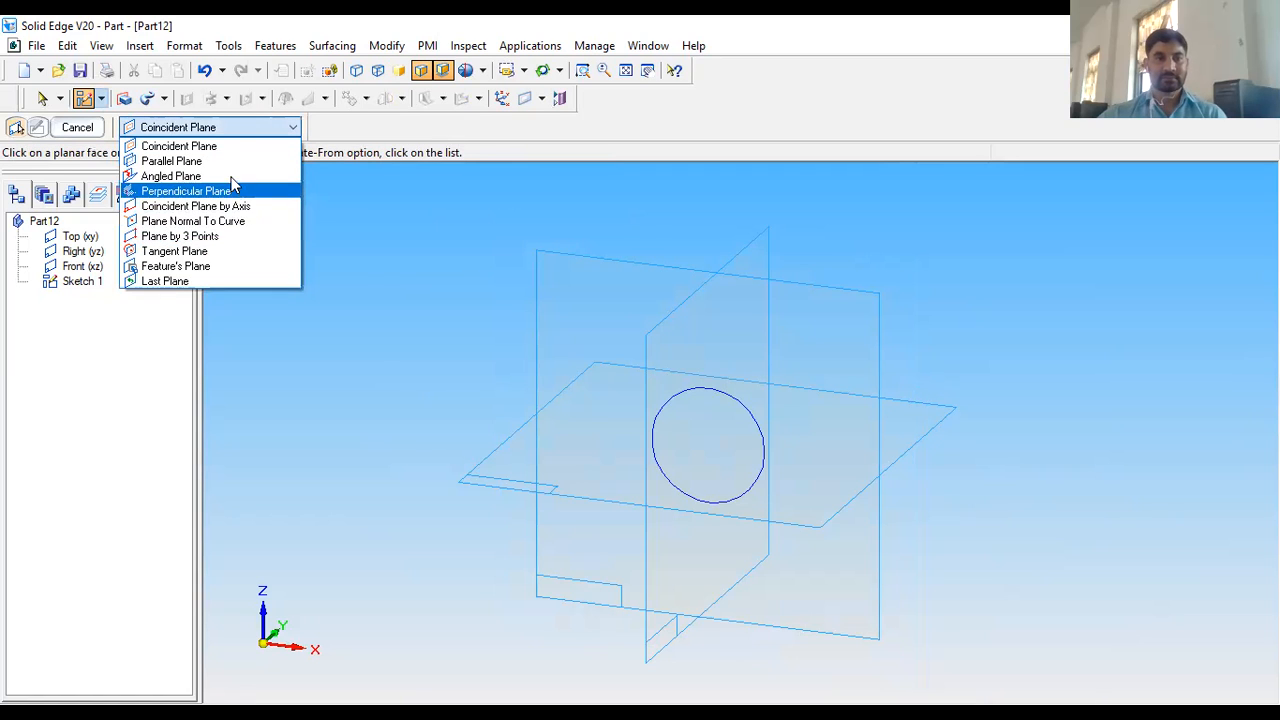
{"action": "left_click", "coordinate": [229, 162]}
{"action": "left_click", "coordinate": [843, 302]}
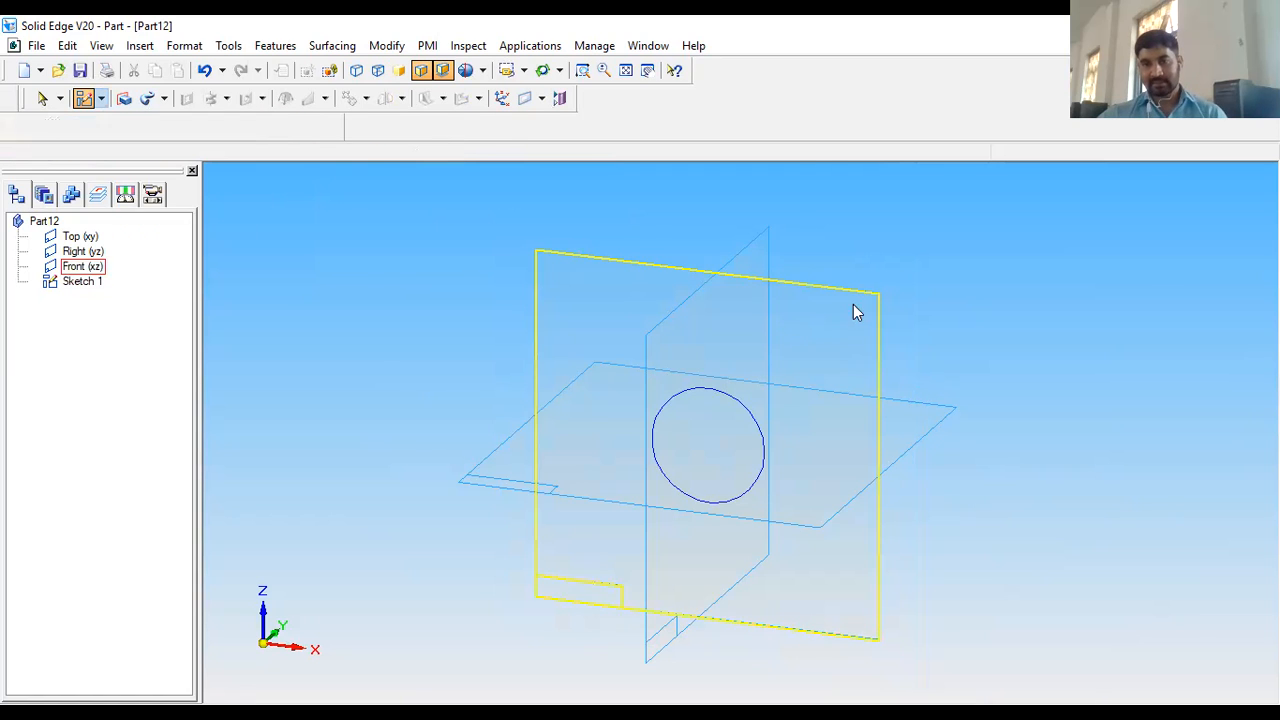
{"action": "scroll", "coordinate": [840, 425], "scroll_direction": "down", "scroll_amount": 5}
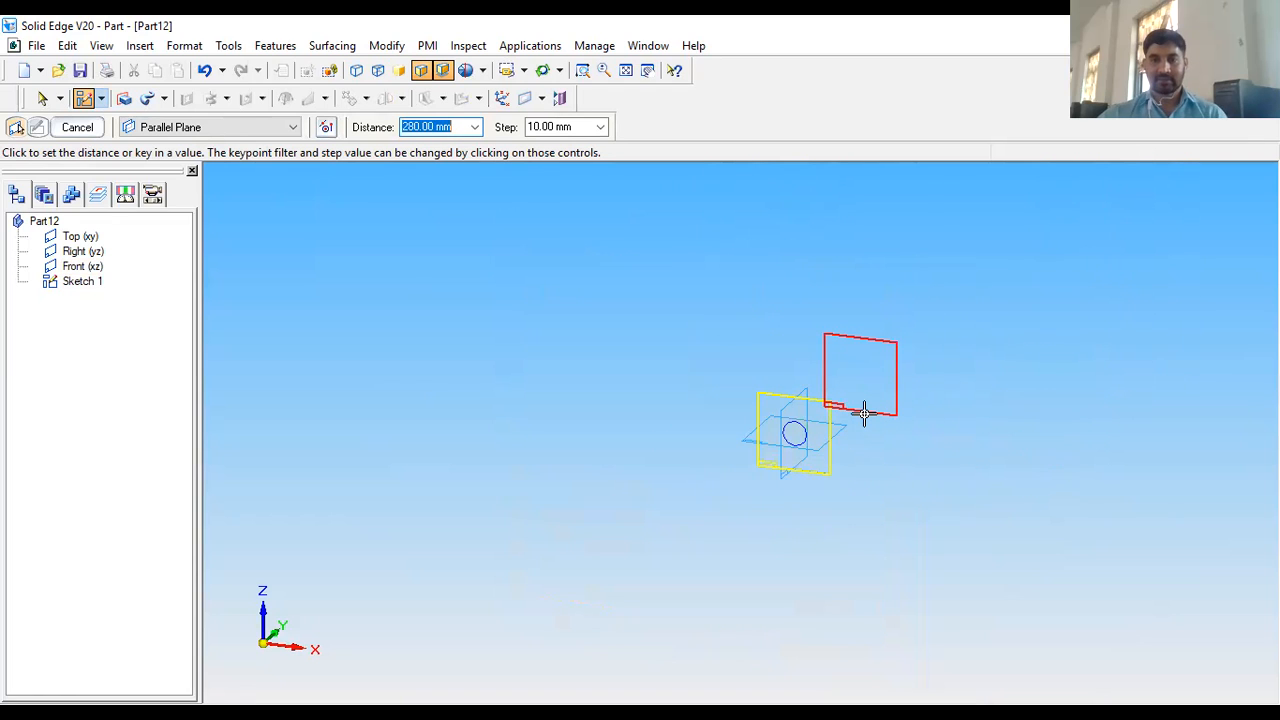
{"action": "type", "text": "200"}
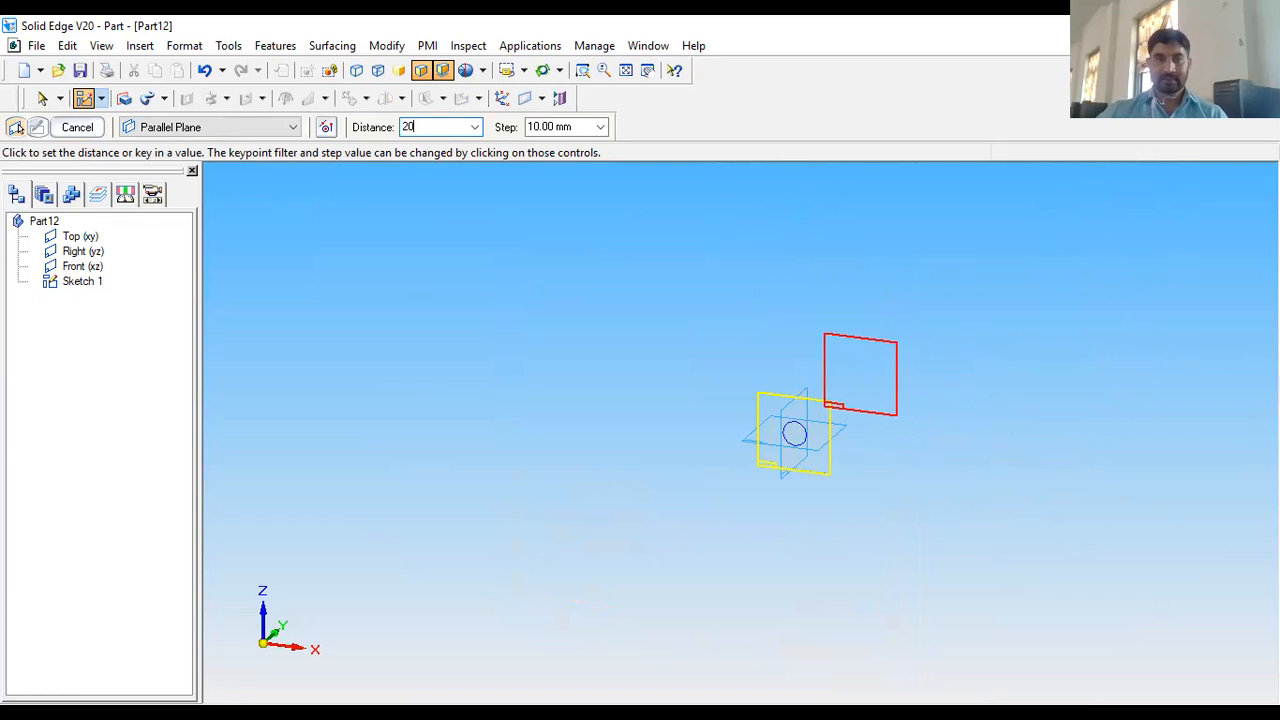
{"action": "key", "text": "Return"}
{"action": "left_click", "coordinate": [908, 390]}
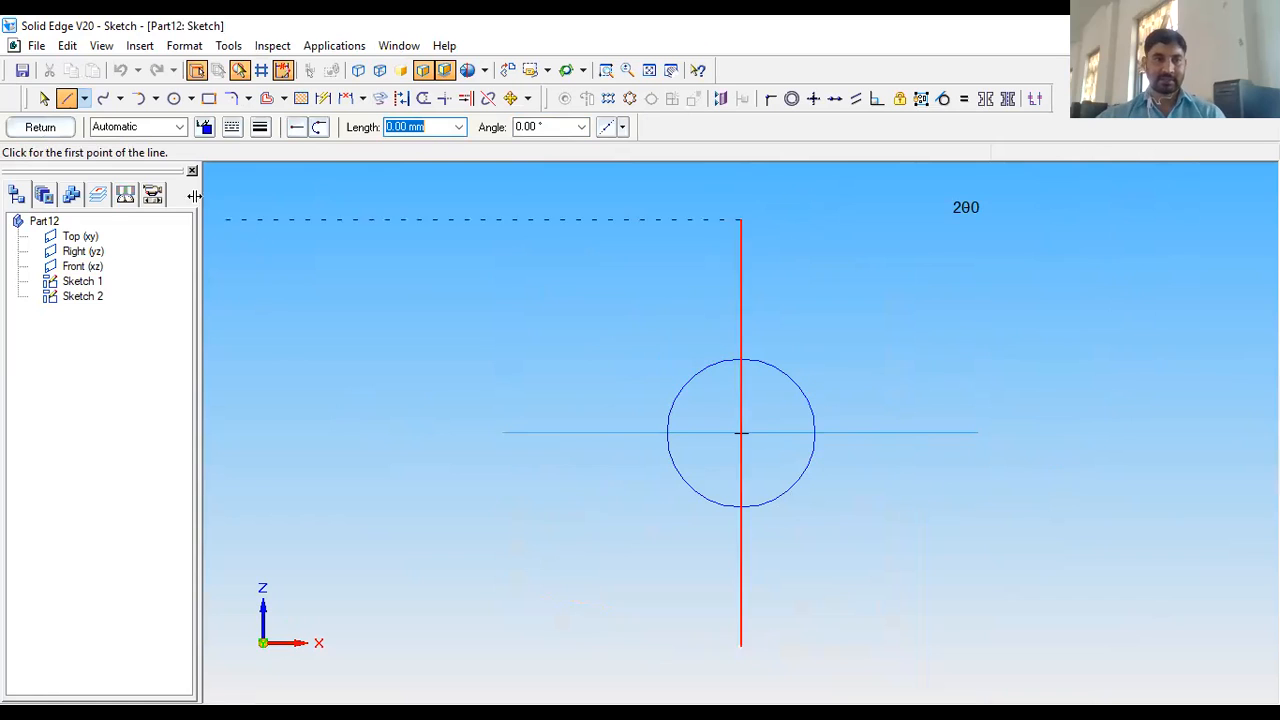
Draw a circle about 70.5 mm in diameter centred on the reference axes' intersection and finish the sketch
{"action": "left_click", "coordinate": [173, 98]}
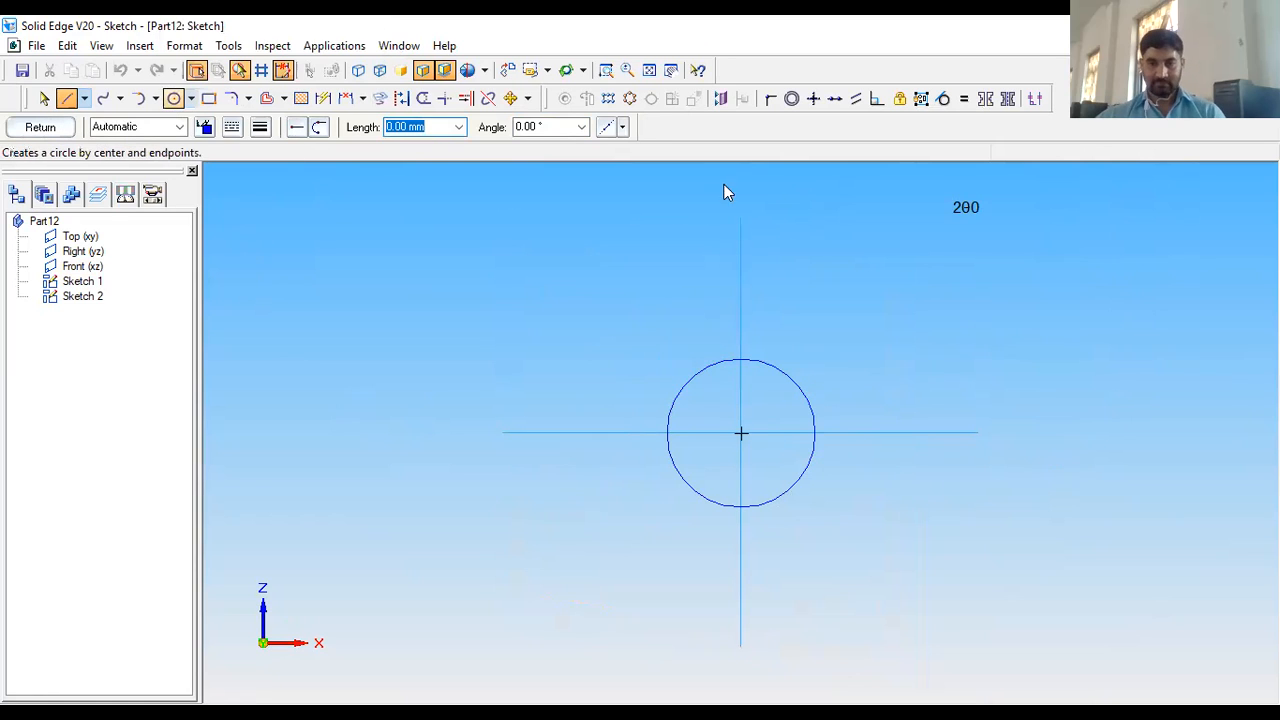
{"action": "left_click", "coordinate": [740, 436]}
{"action": "left_click", "coordinate": [835, 331]}
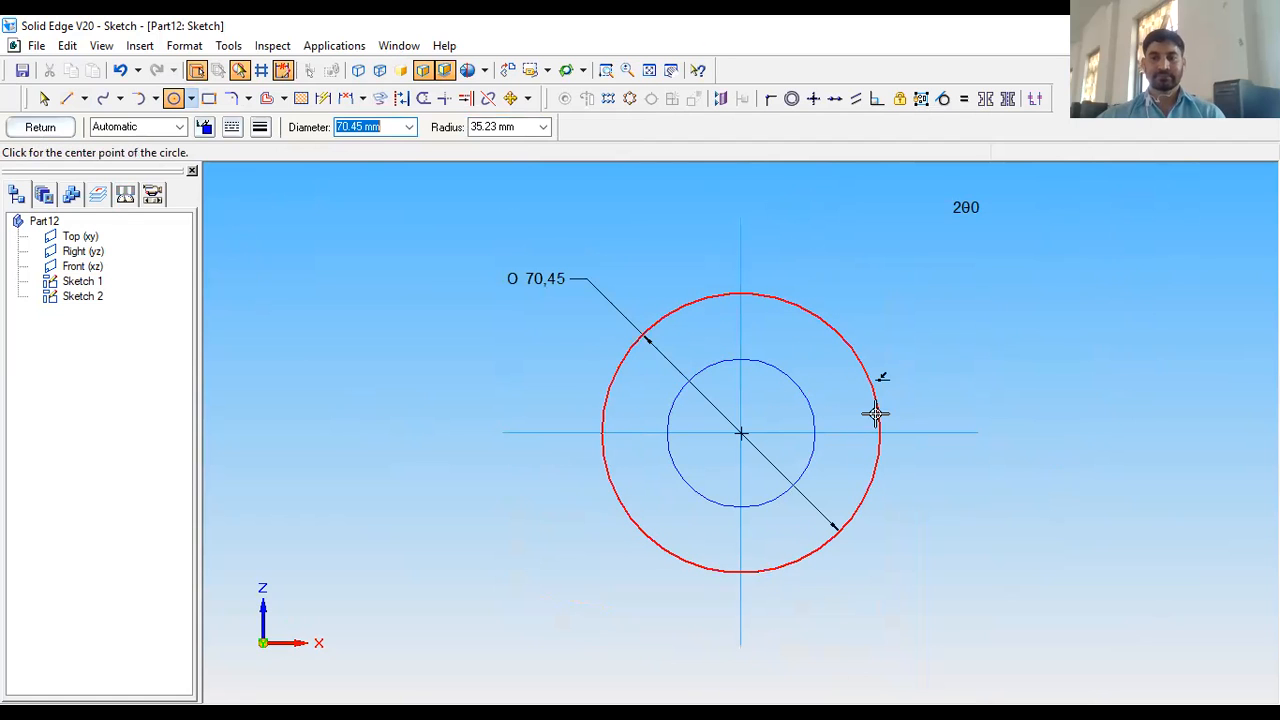
{"action": "left_click", "coordinate": [54, 130]}
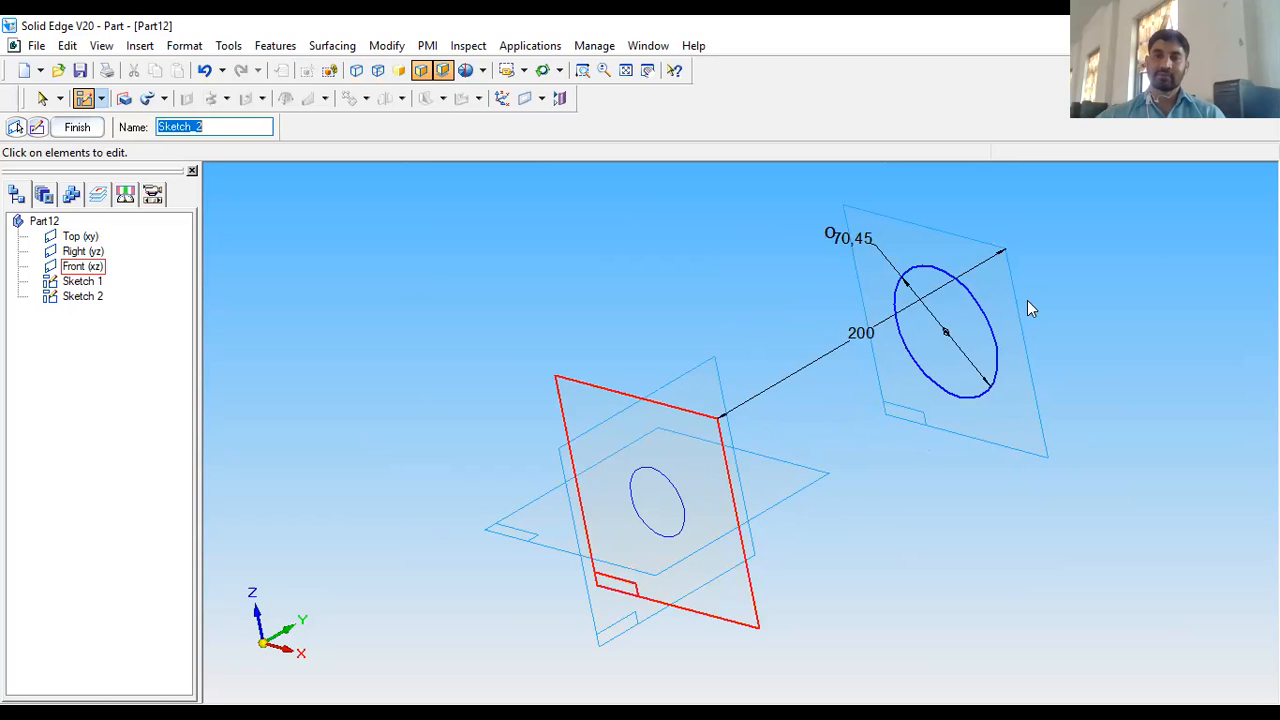
{"action": "left_click", "coordinate": [71, 130]}
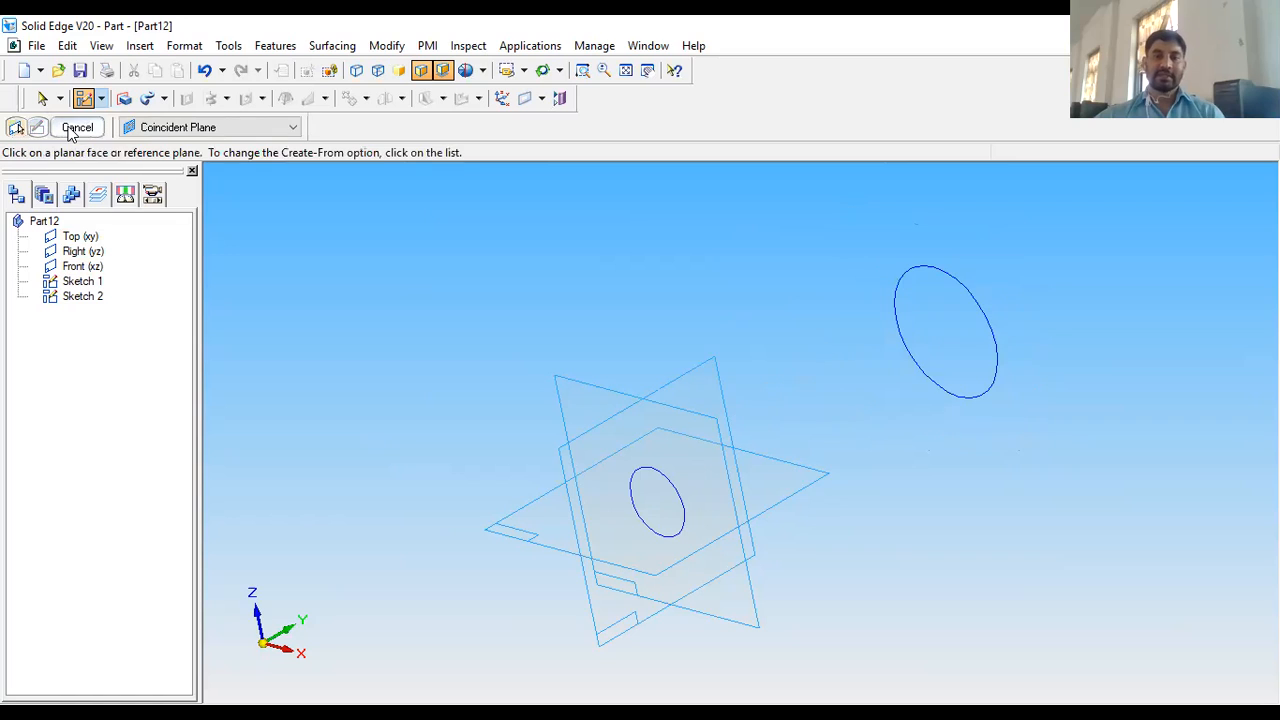
Create a lofted protrusion between the small circle on the front plane and the large circle on the offset plane
{"action": "left_click", "coordinate": [165, 100]}
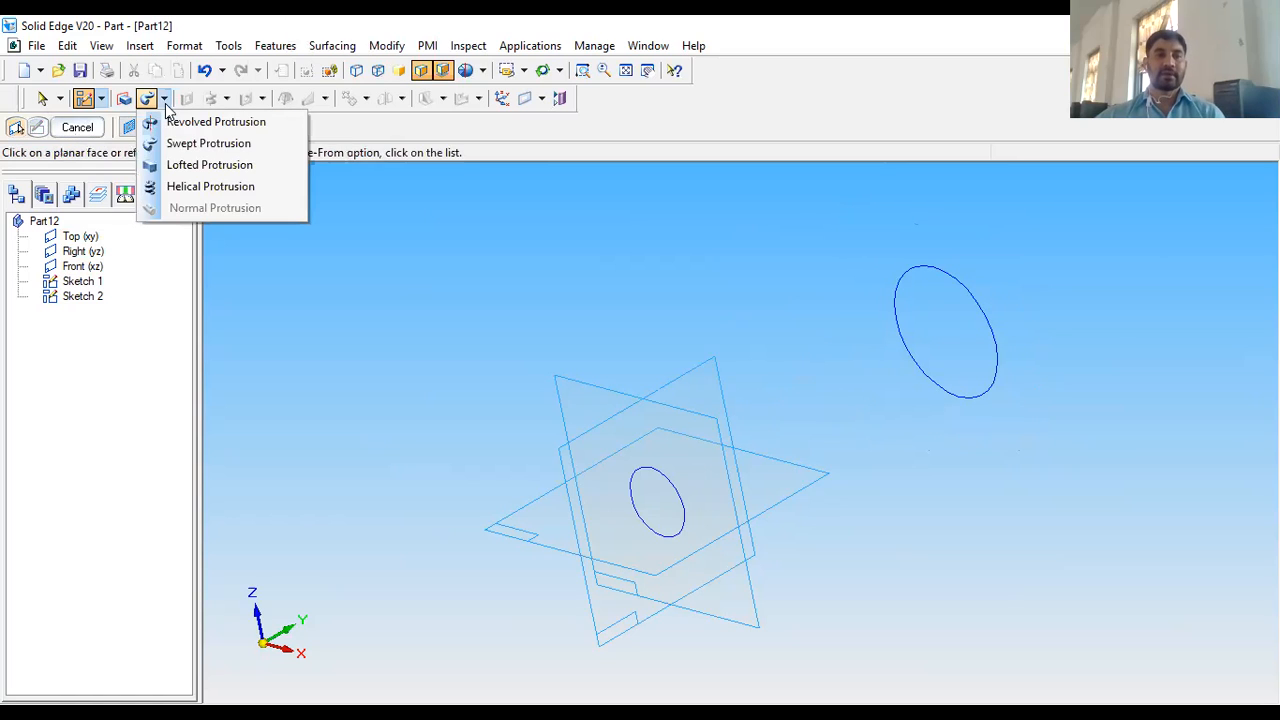
{"action": "left_click", "coordinate": [185, 164]}
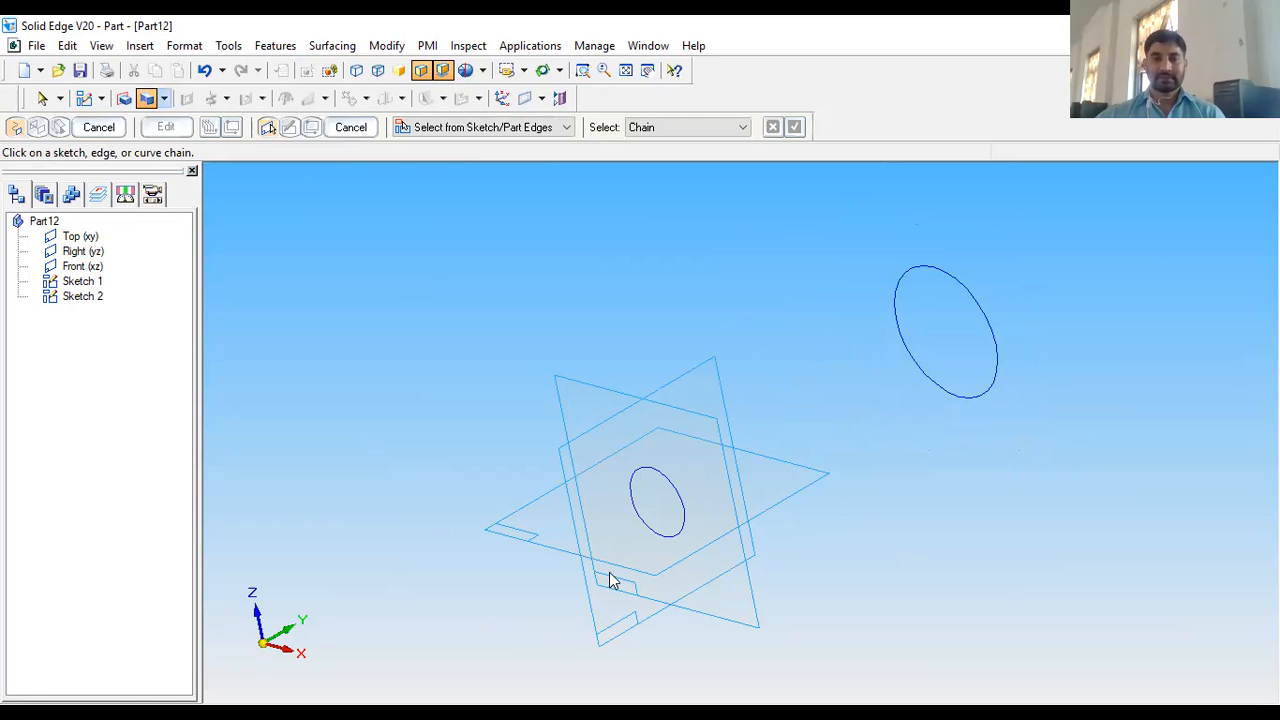
{"action": "left_click", "coordinate": [979, 310]}
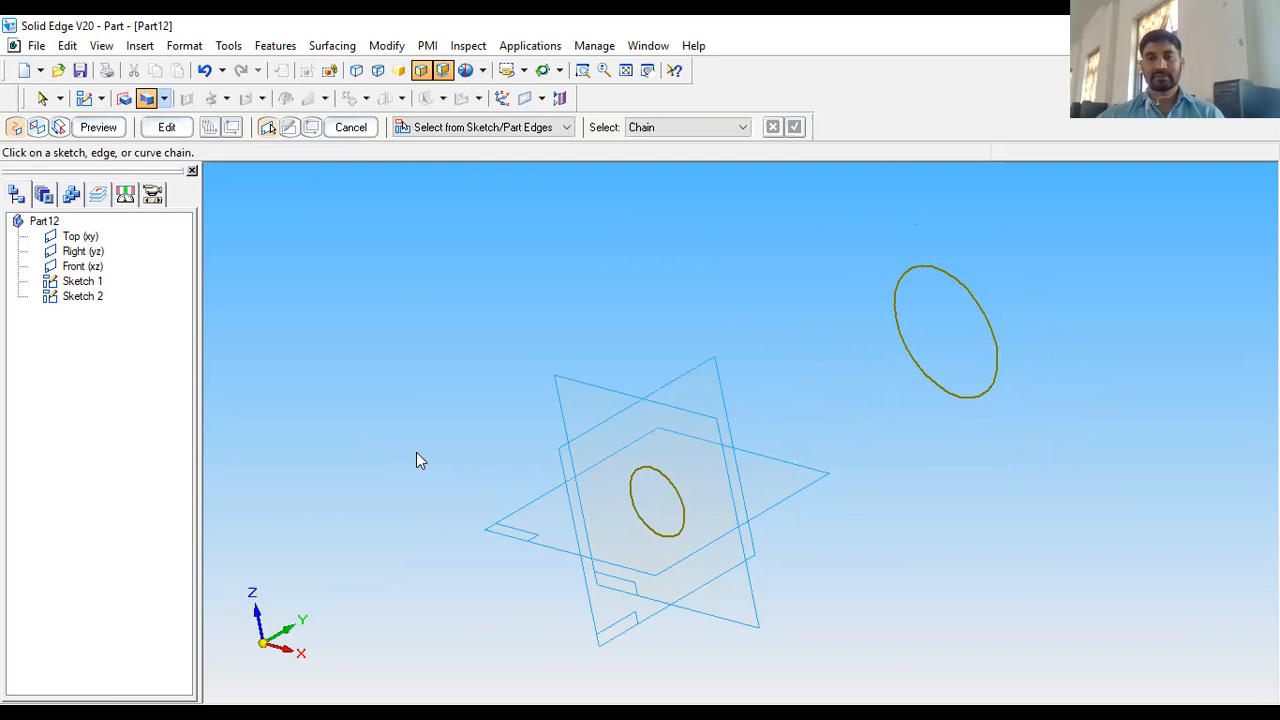
{"action": "left_click", "coordinate": [108, 127]}
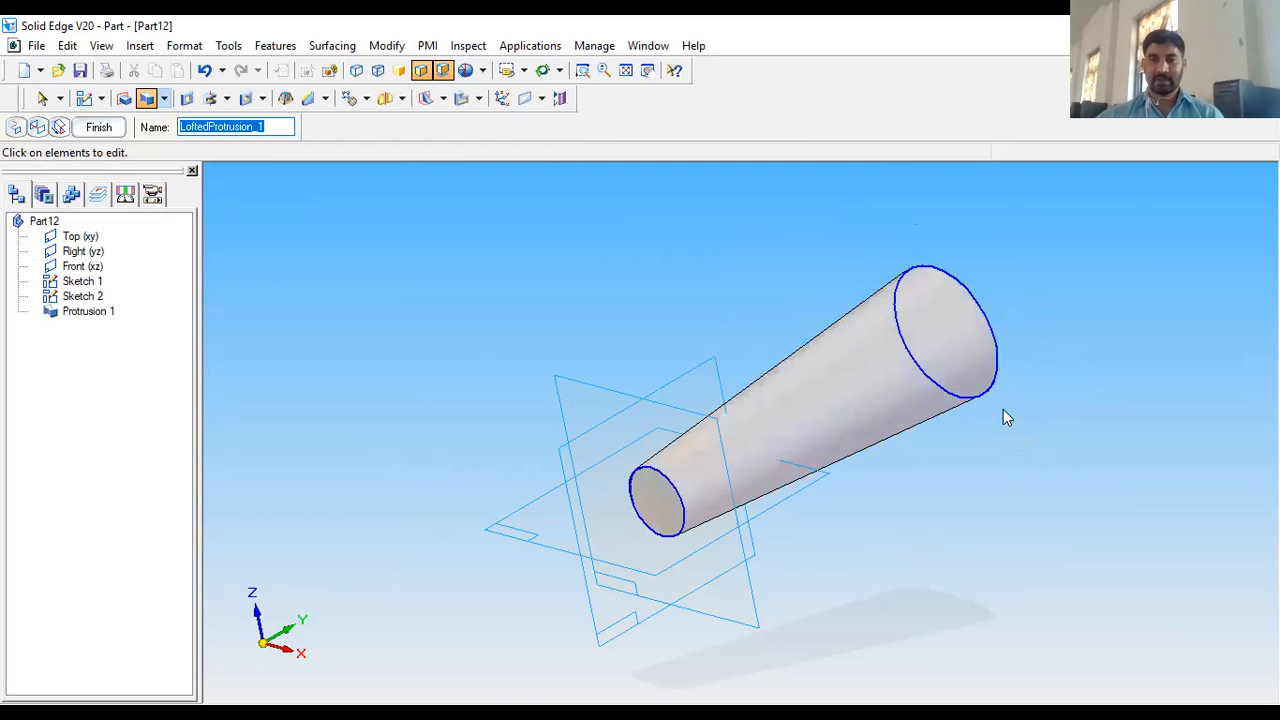
{"action": "scroll", "coordinate": [1003, 409], "scroll_direction": "up", "scroll_amount": 1}
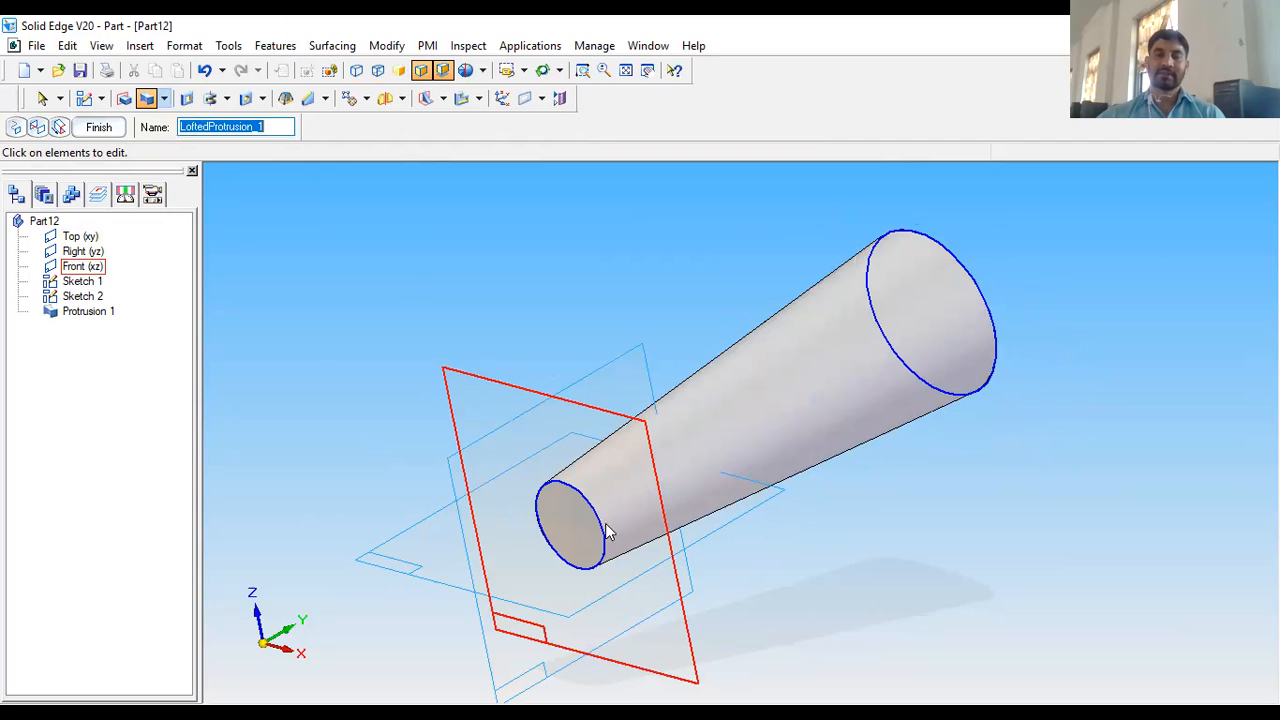
{"action": "scroll", "coordinate": [699, 545], "scroll_direction": "down", "scroll_amount": 5}
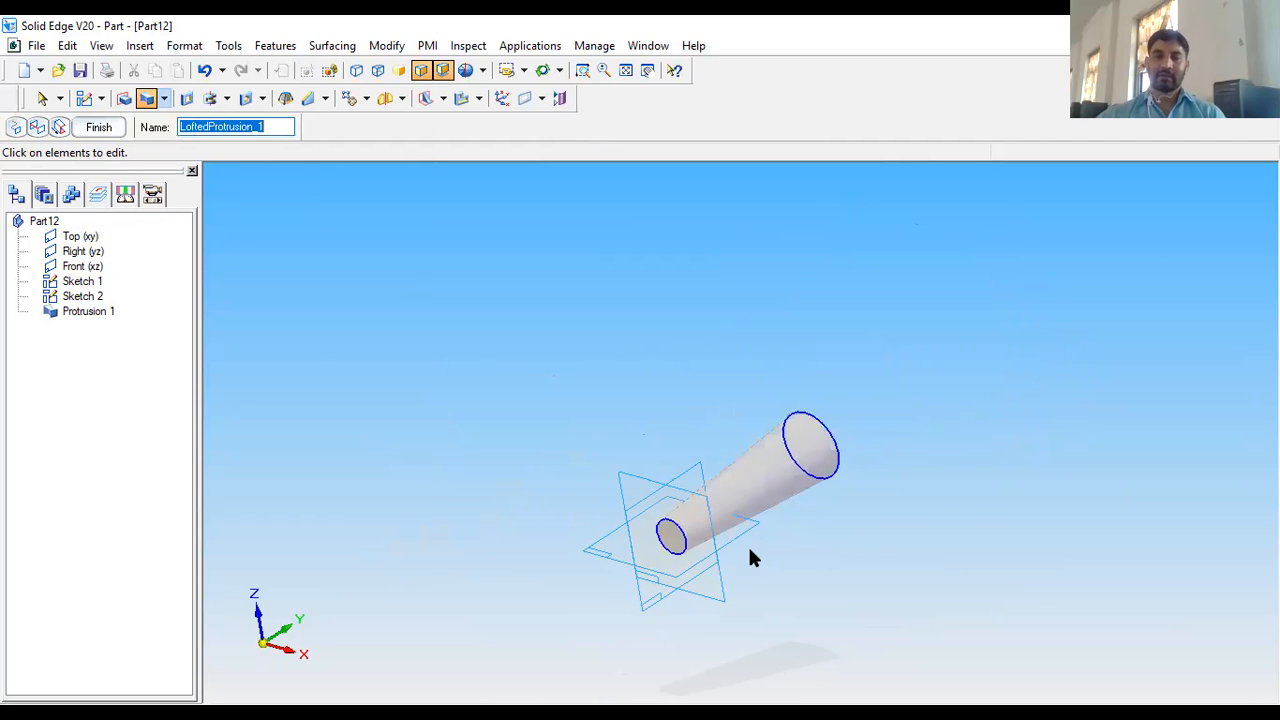
Finish the lofted protrusion between the two circles
{"action": "scroll", "coordinate": [652, 520], "scroll_direction": "up", "scroll_amount": 4}
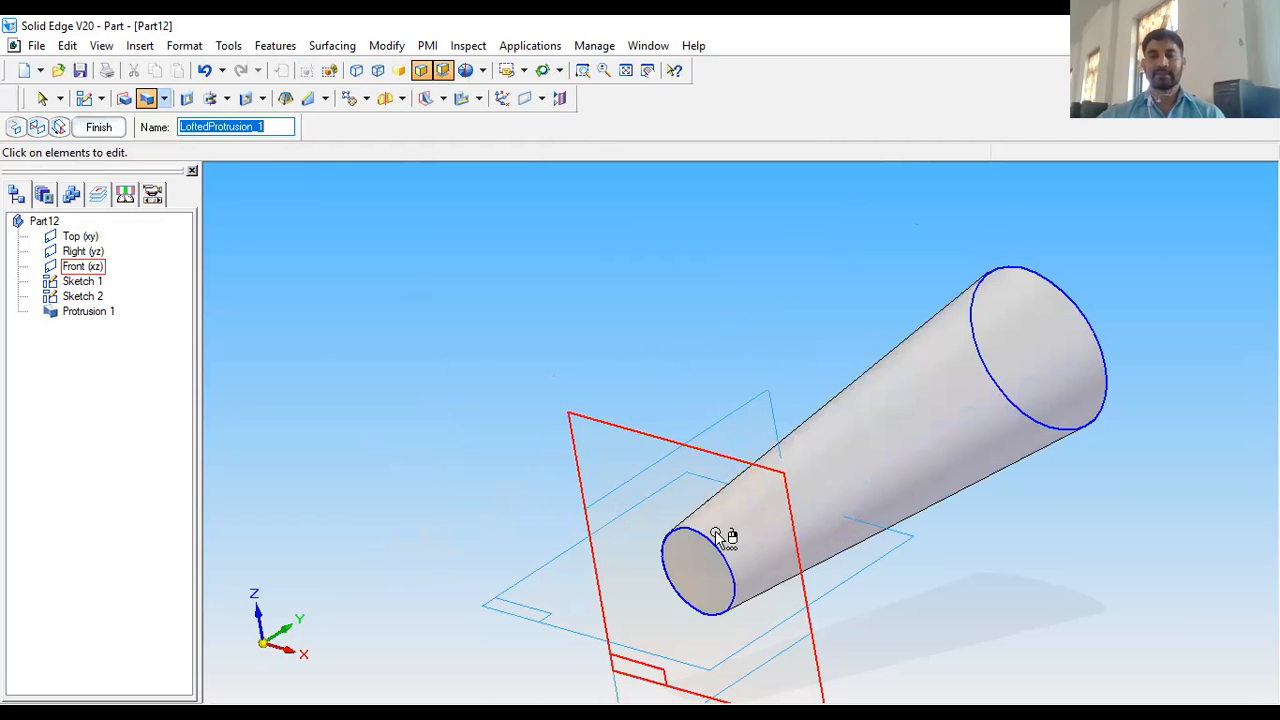
{"action": "left_click", "coordinate": [100, 127]}
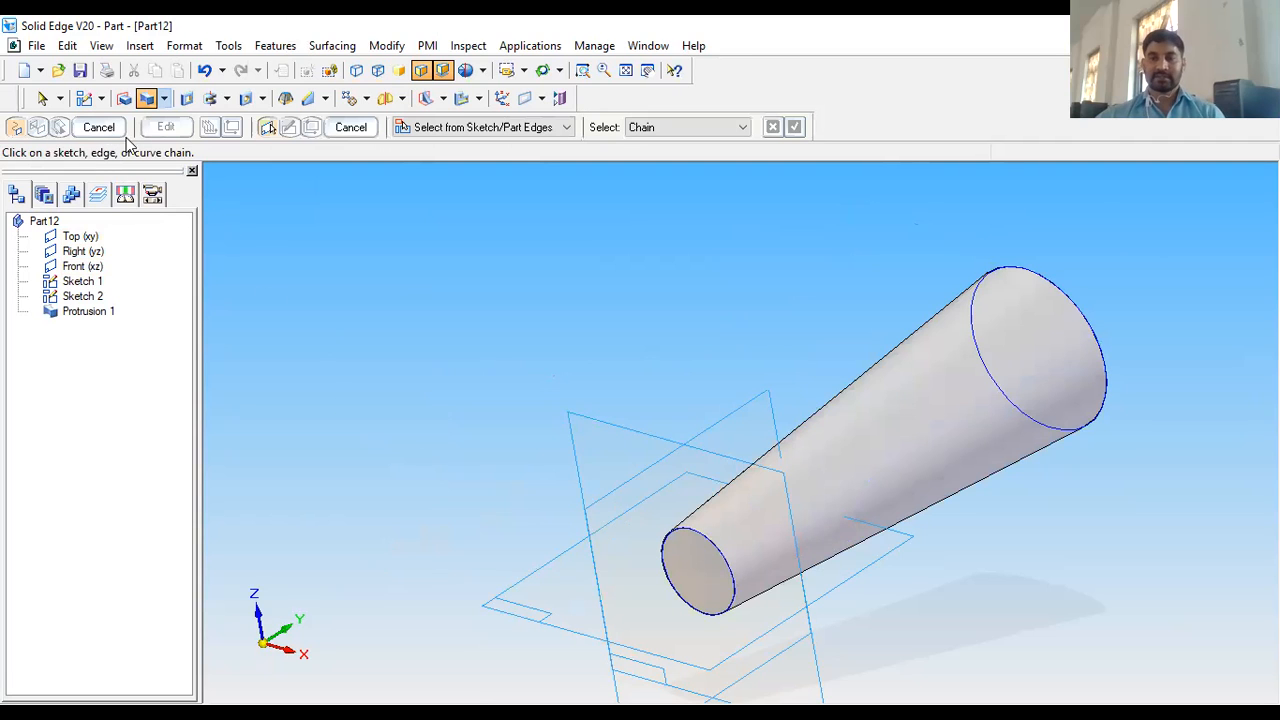
{"action": "scroll", "coordinate": [488, 350], "scroll_direction": "down", "scroll_amount": 1}
{"action": "scroll", "coordinate": [490, 351], "scroll_direction": "down", "scroll_amount": 3}
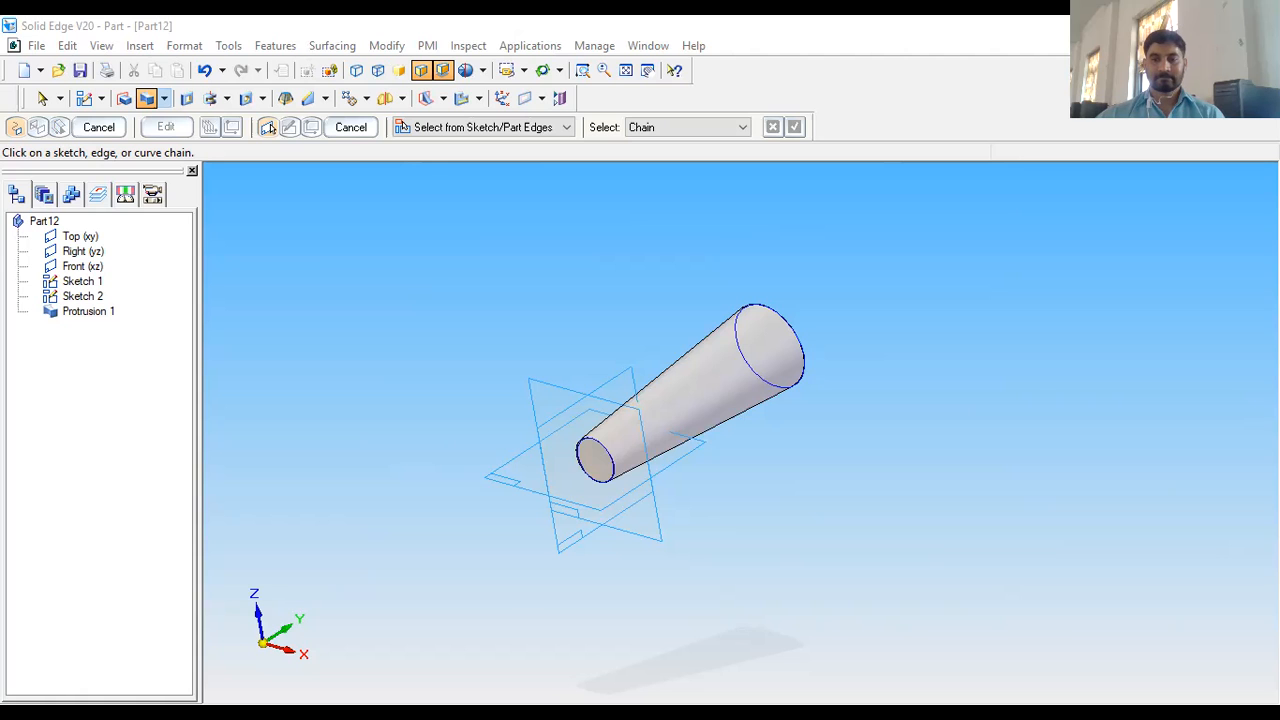
{"action": "left_click", "coordinate": [527, 658]}
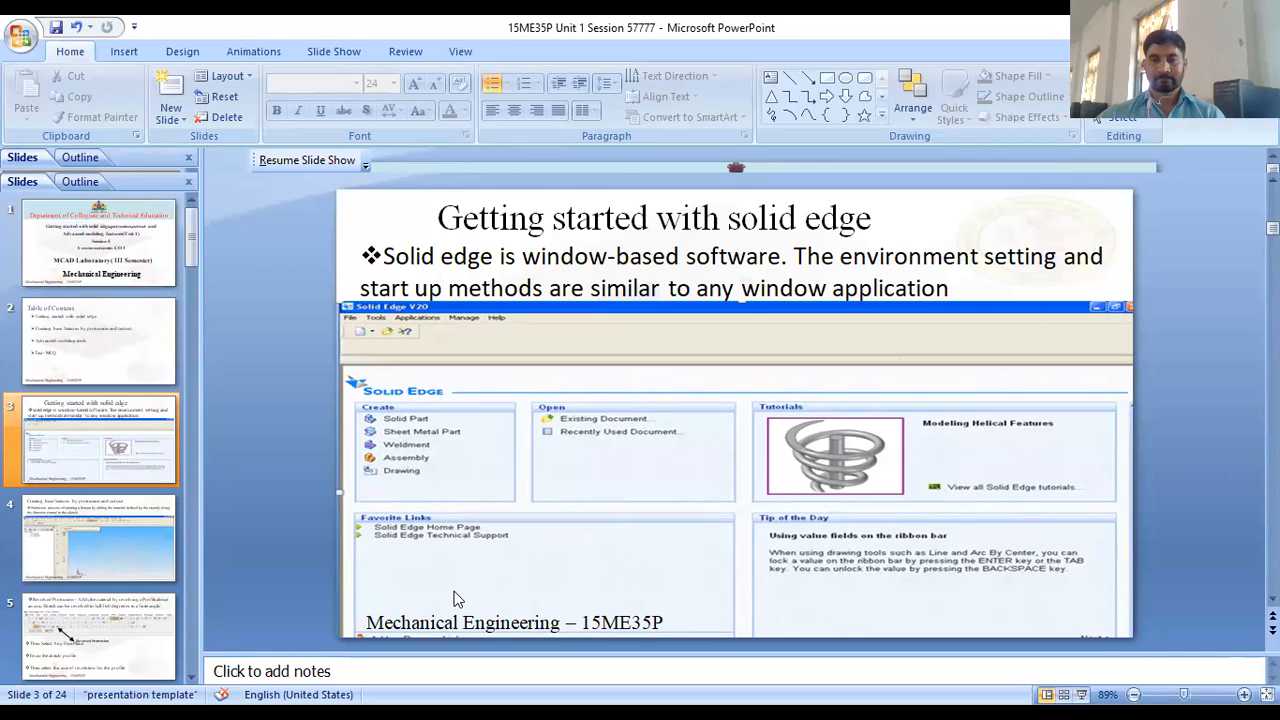
{"action": "key", "text": "alt+Tab"}
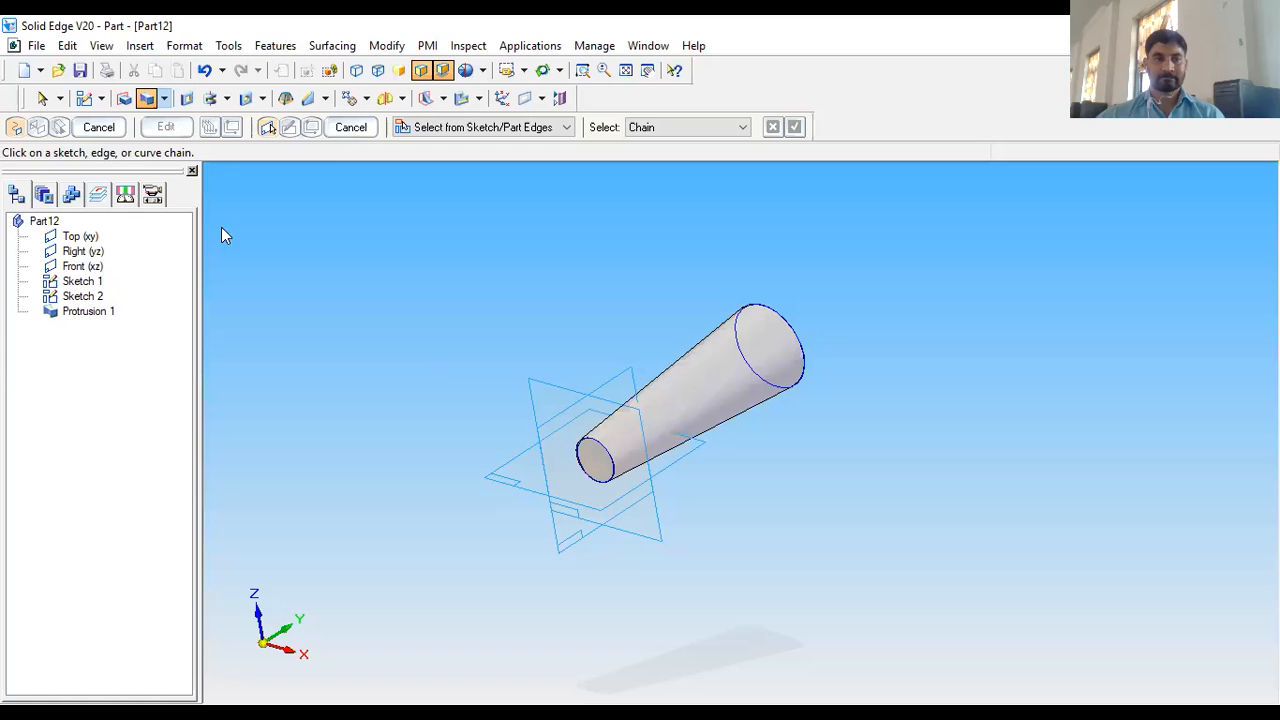
{"action": "left_click", "coordinate": [38, 47]}
{"action": "left_click", "coordinate": [64, 68]}
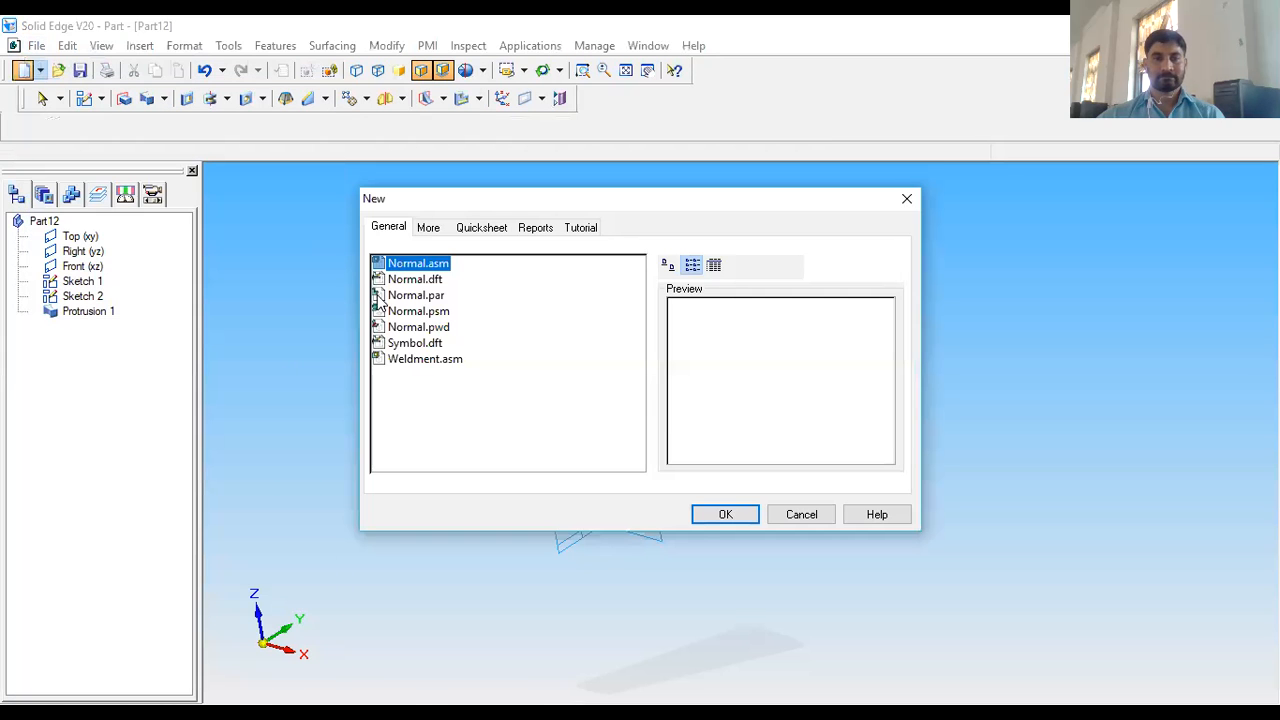
{"action": "left_click", "coordinate": [809, 516]}
Start an extruded cutout on the loft's large end face, sketch a rectangle about 22.7 mm by 28.7 mm, and finish the sketch
{"action": "middle_click_drag", "start_coordinate": [745, 455], "coordinate": [735, 372]}
{"action": "scroll", "coordinate": [836, 322], "scroll_direction": "up", "scroll_amount": 6}
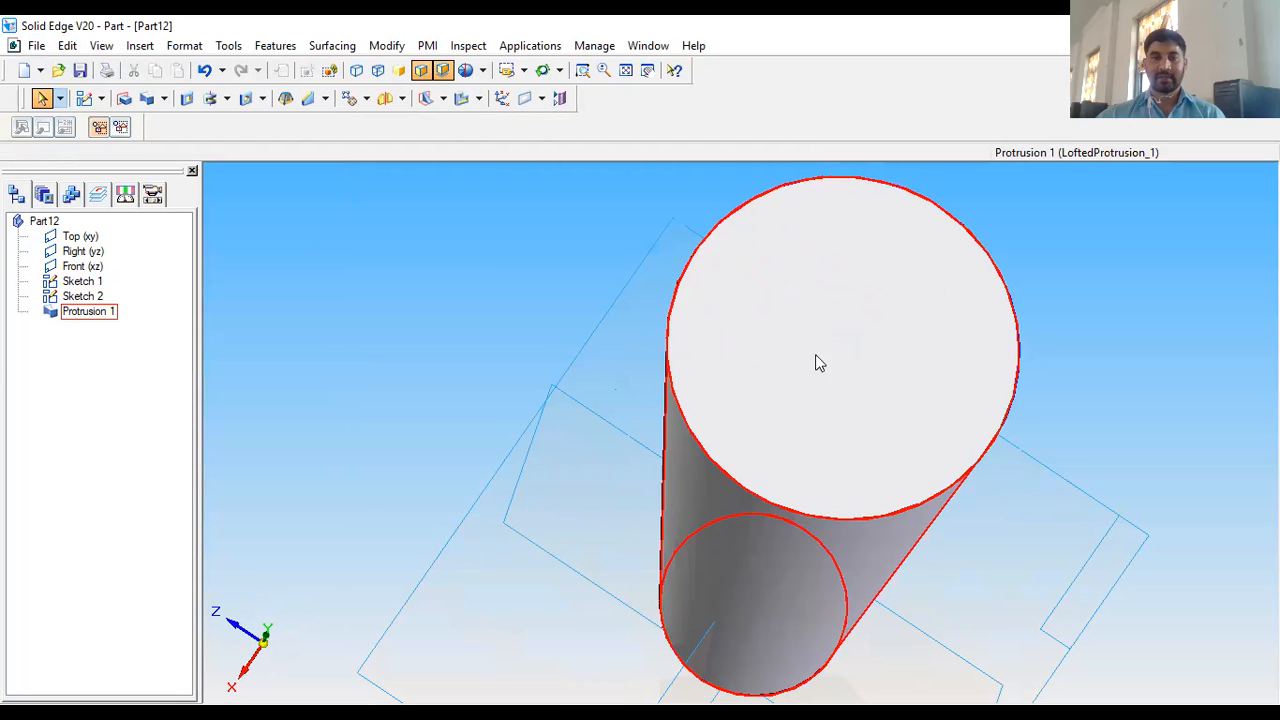
{"action": "left_click", "coordinate": [185, 100]}
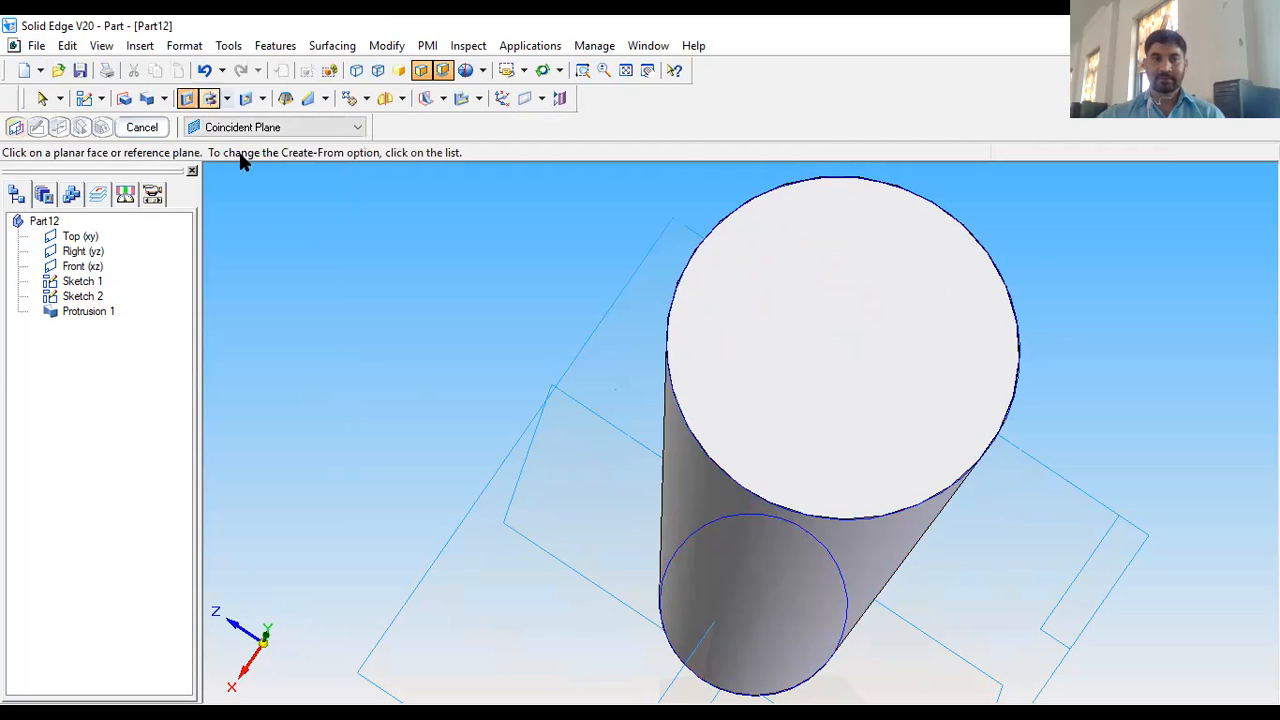
{"action": "left_click", "coordinate": [883, 274]}
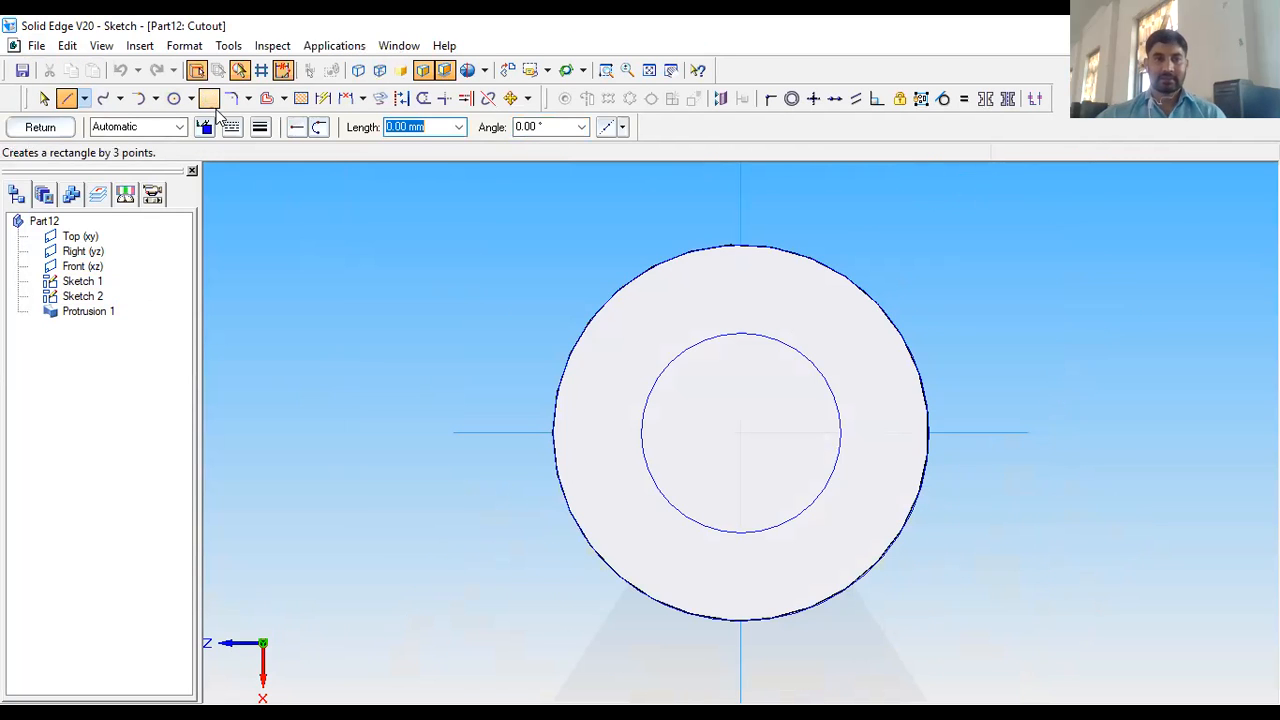
{"action": "left_click", "coordinate": [208, 98]}
{"action": "left_click", "coordinate": [605, 377]}
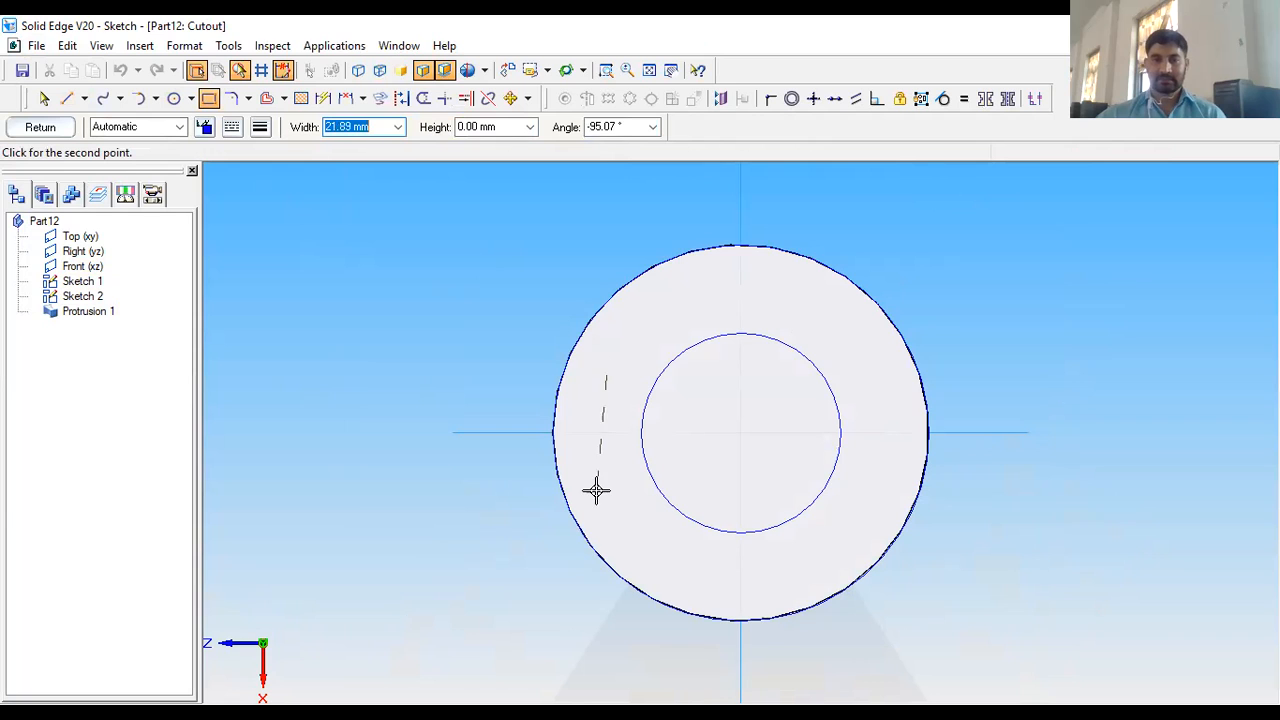
{"action": "left_click", "coordinate": [606, 494]}
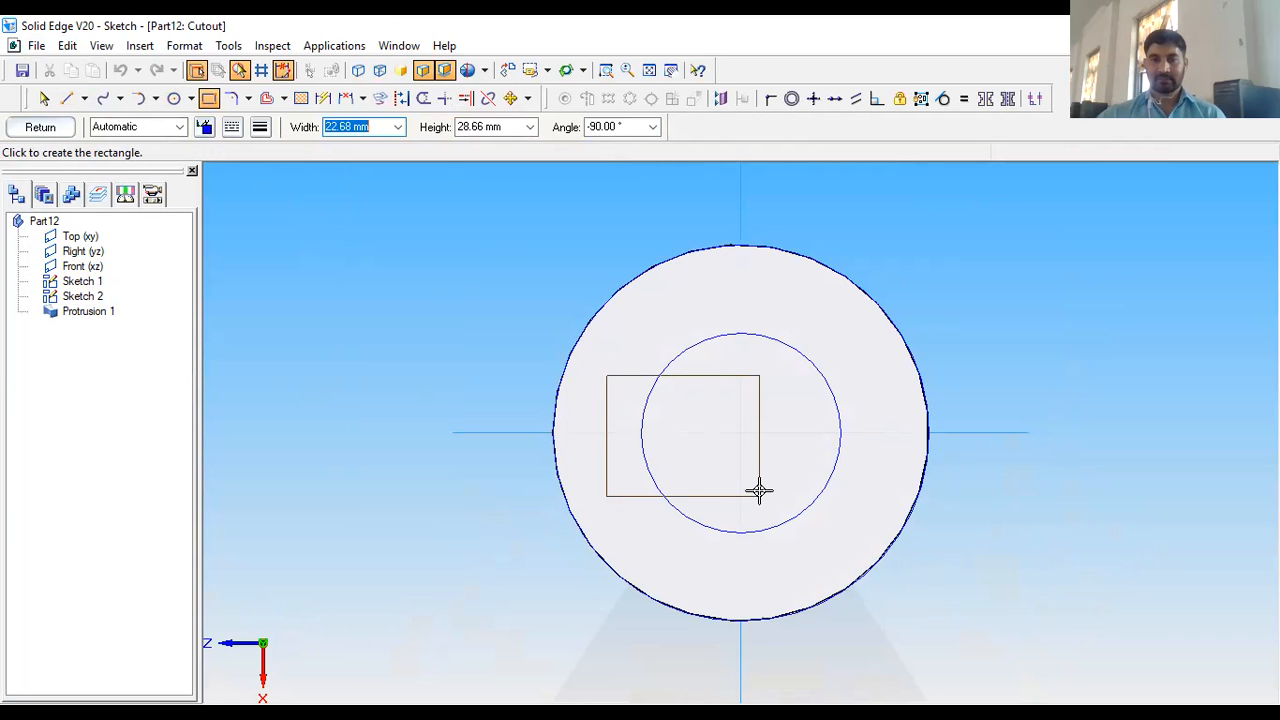
{"action": "left_click", "coordinate": [758, 491]}
{"action": "left_click", "coordinate": [40, 127]}
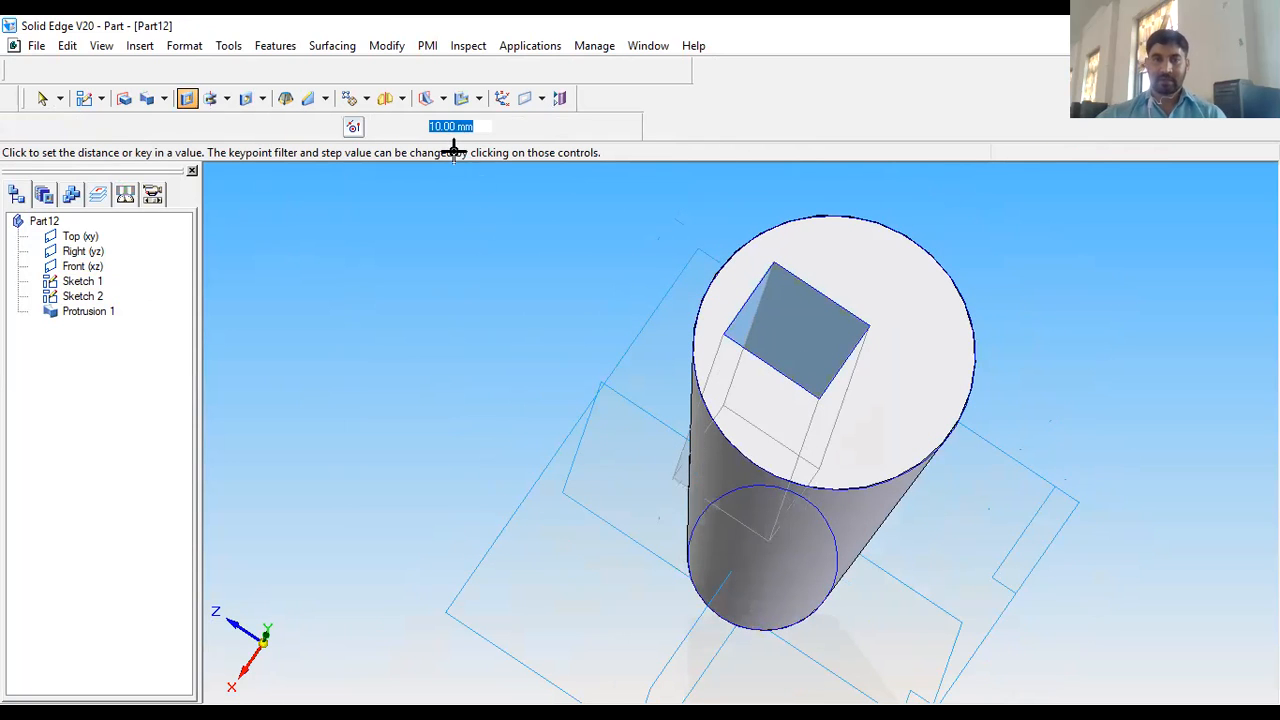
Cut the rectangle 100 mm deep into the lofted body and finish the cutout
{"action": "key", "text": "Return"}
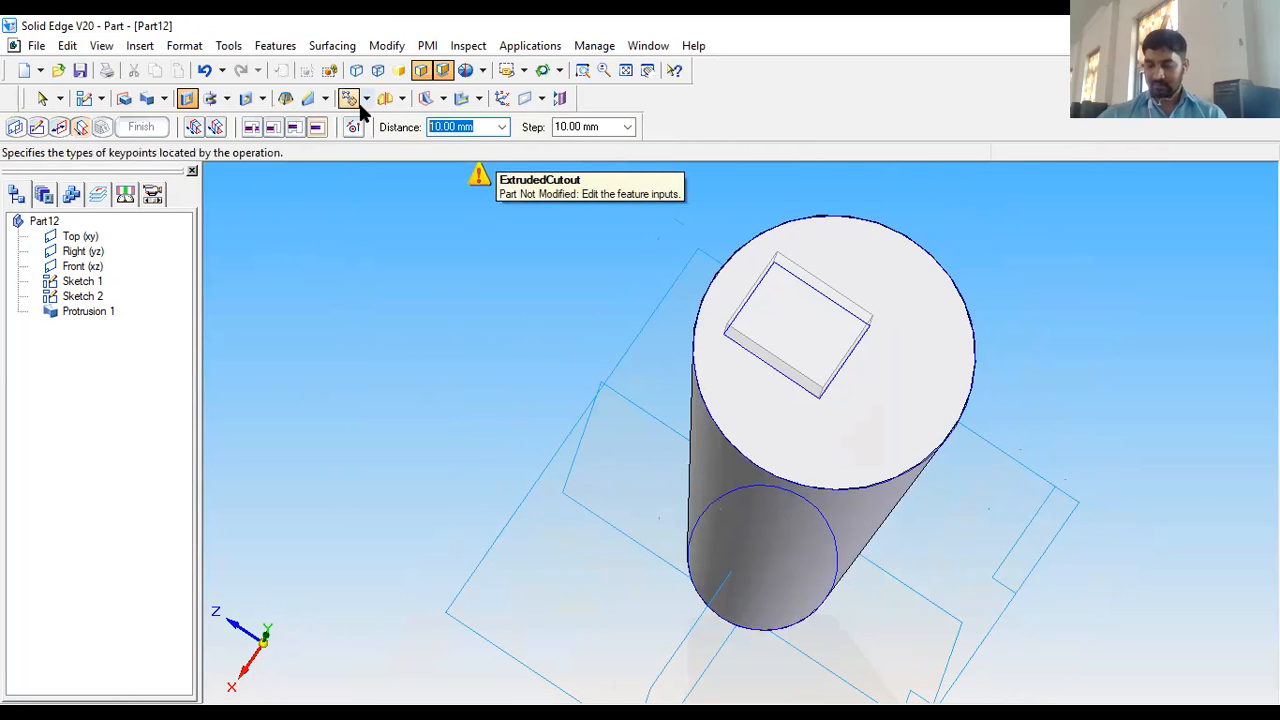
{"action": "type", "text": "100"}
{"action": "key", "text": "Return"}
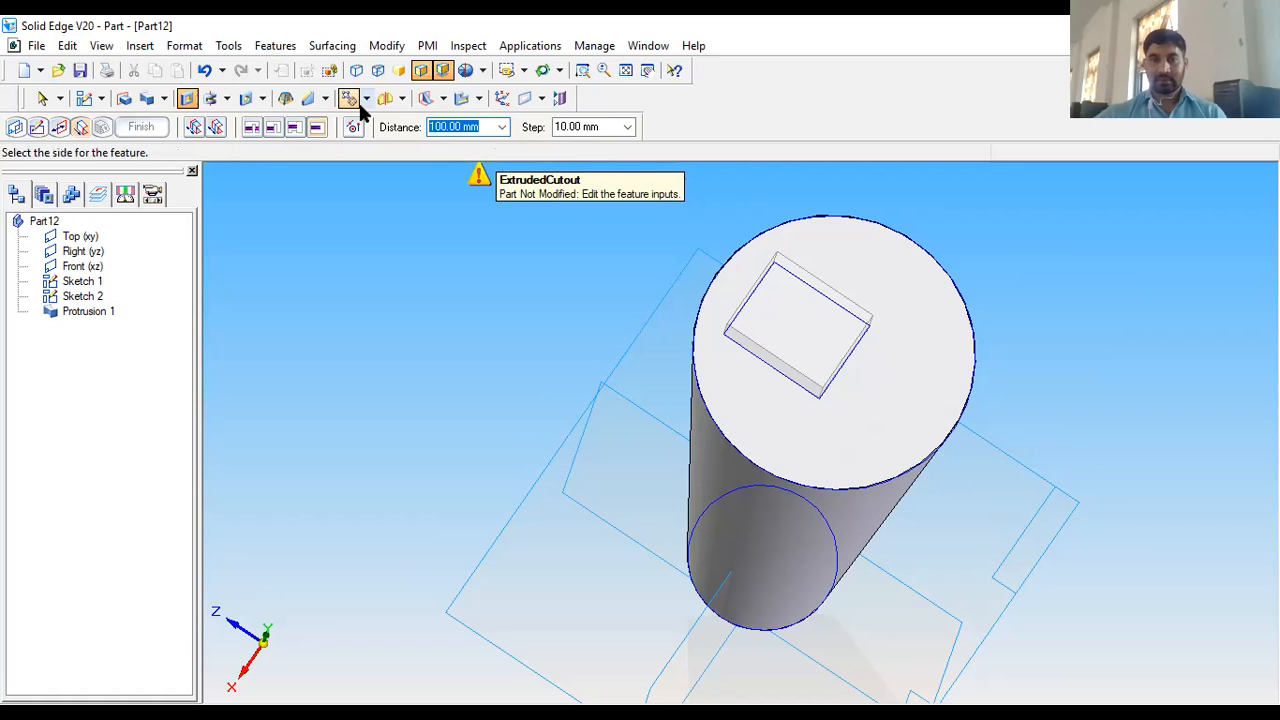
{"action": "middle_click_drag", "start_coordinate": [701, 536], "coordinate": [720, 437]}
{"action": "scroll", "coordinate": [720, 437], "scroll_direction": "down", "scroll_amount": 5}
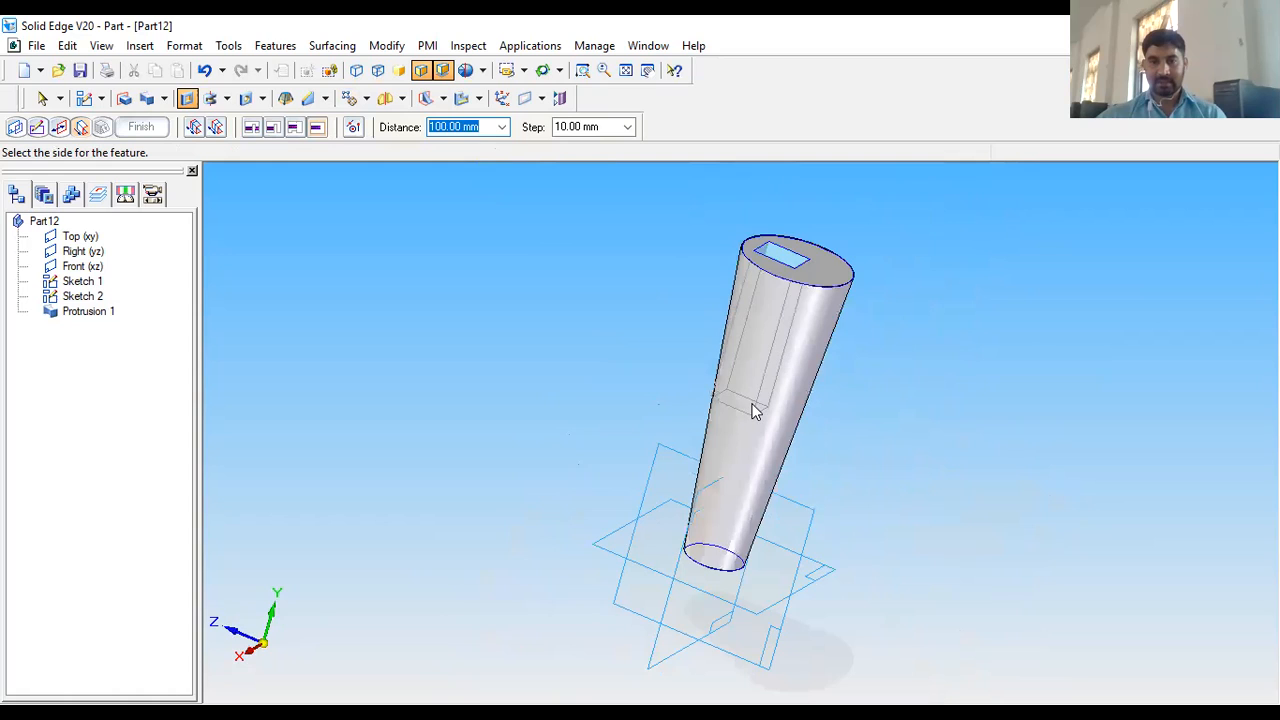
{"action": "scroll", "coordinate": [755, 411], "scroll_direction": "down", "scroll_amount": 2}
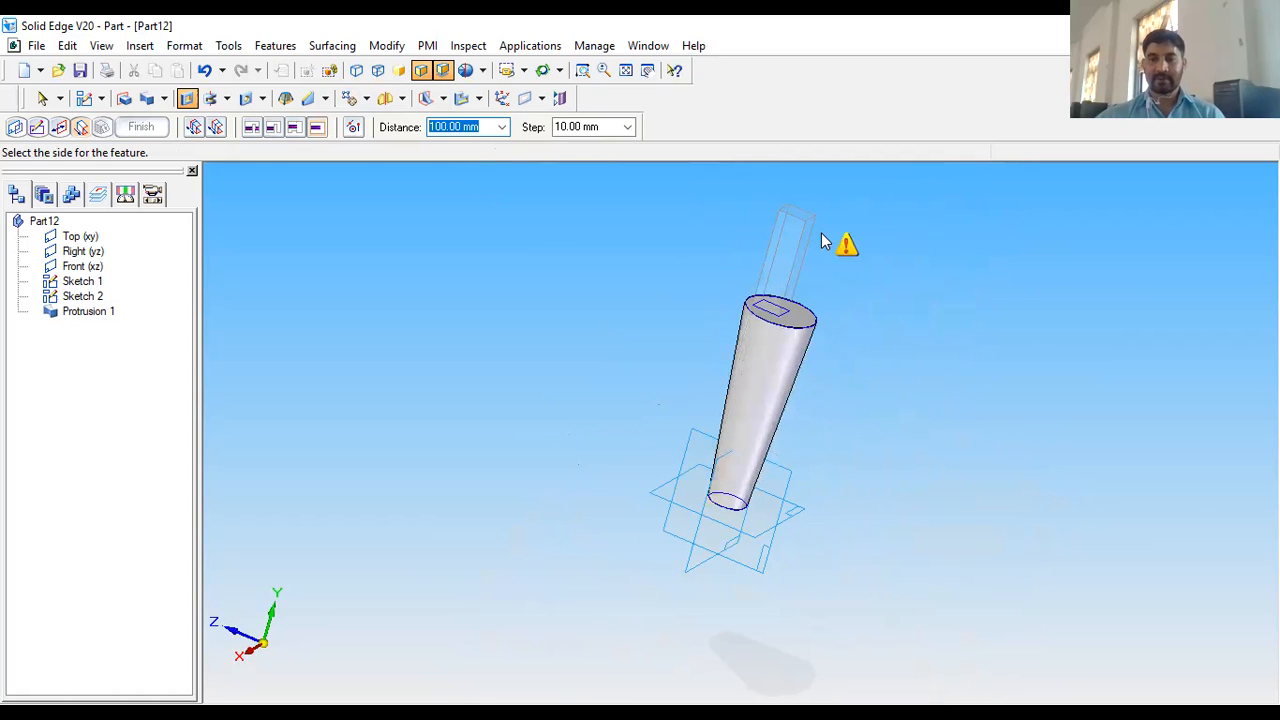
{"action": "left_click", "coordinate": [716, 425]}
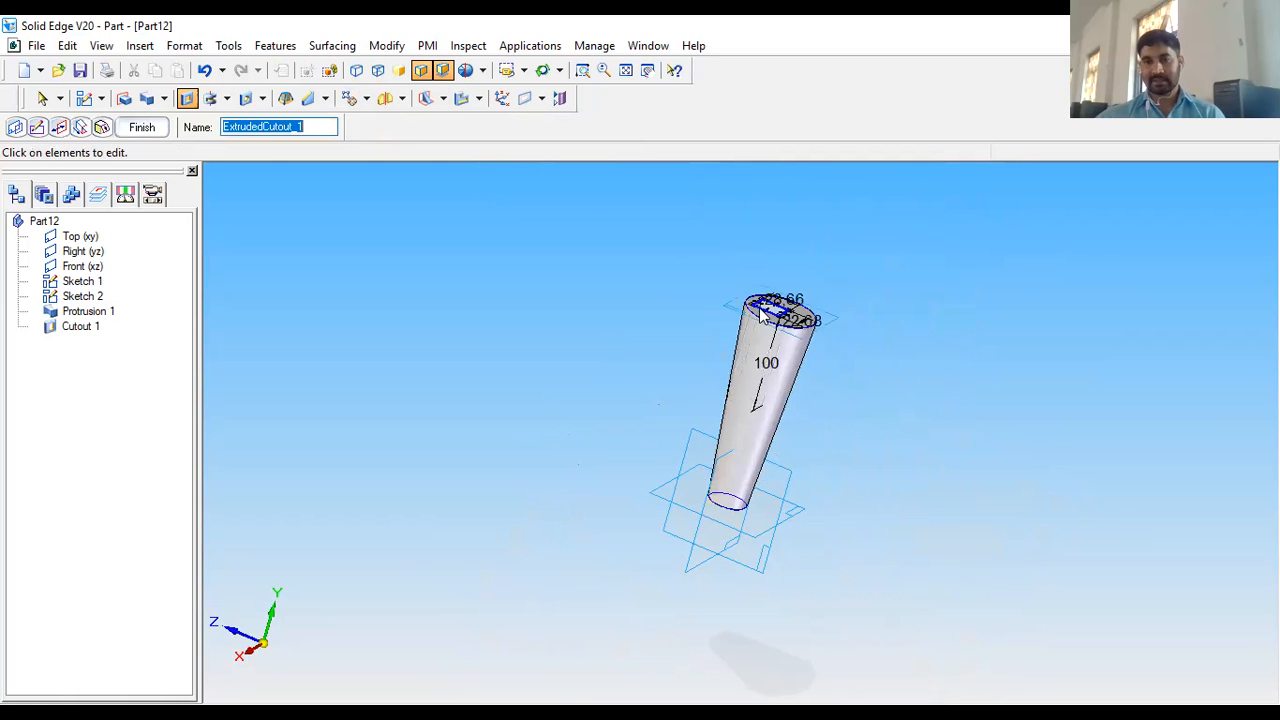
{"action": "scroll", "coordinate": [761, 308], "scroll_direction": "up", "scroll_amount": 3}
{"action": "left_click", "coordinate": [141, 127]}
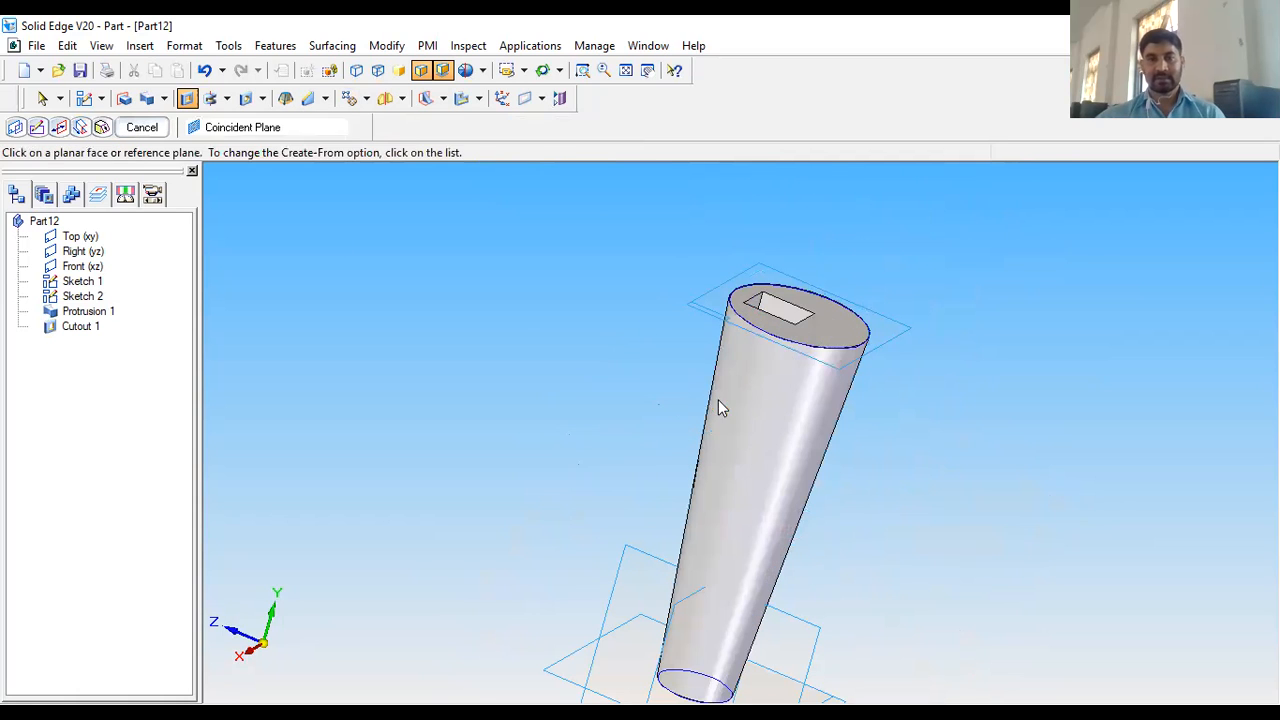
Examine the rectangular cutout in the loft's large end face from several viewing angles
{"action": "scroll", "coordinate": [791, 373], "scroll_direction": "up", "scroll_amount": 3}
{"action": "middle_click_drag", "start_coordinate": [772, 397], "coordinate": [756, 436]}
{"action": "scroll", "coordinate": [733, 468], "scroll_direction": "up", "scroll_amount": 2}
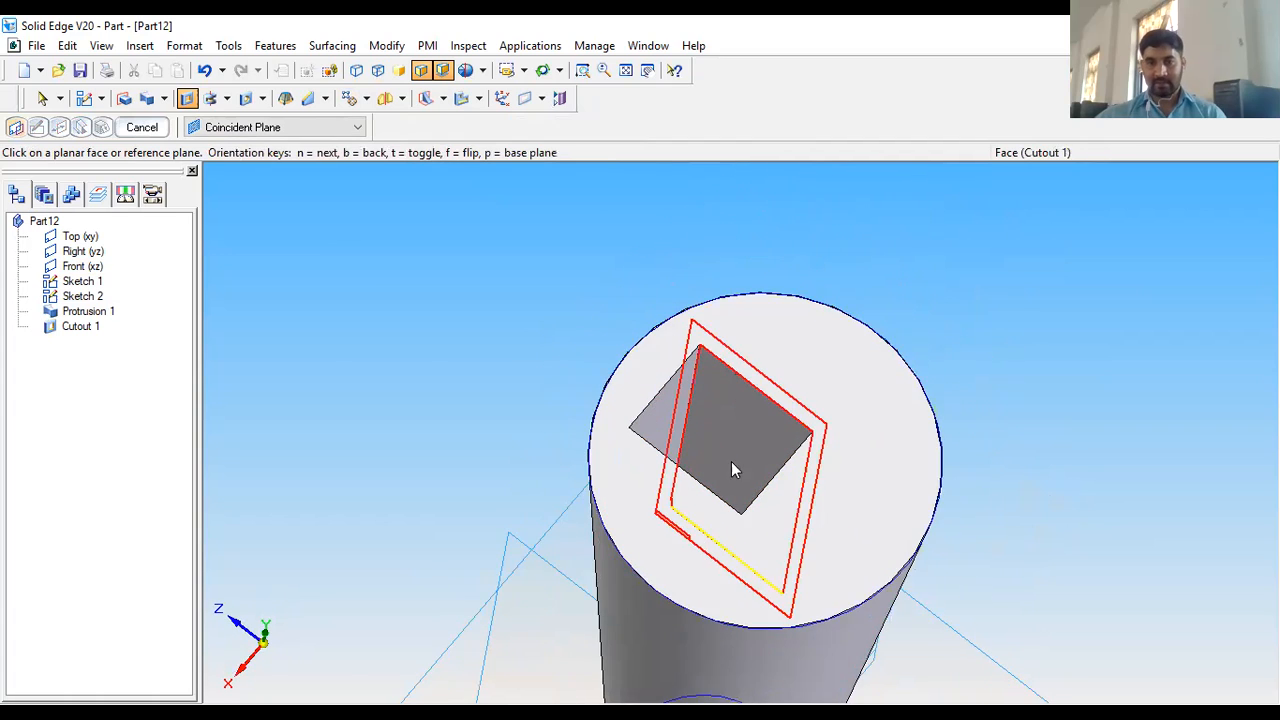
{"action": "scroll", "coordinate": [733, 466], "scroll_direction": "up", "scroll_amount": 2}
{"action": "scroll", "coordinate": [742, 498], "scroll_direction": "down", "scroll_amount": 1}
{"action": "middle_click_drag", "start_coordinate": [737, 506], "coordinate": [724, 366]}
{"action": "scroll", "coordinate": [515, 385], "scroll_direction": "down", "scroll_amount": 2}
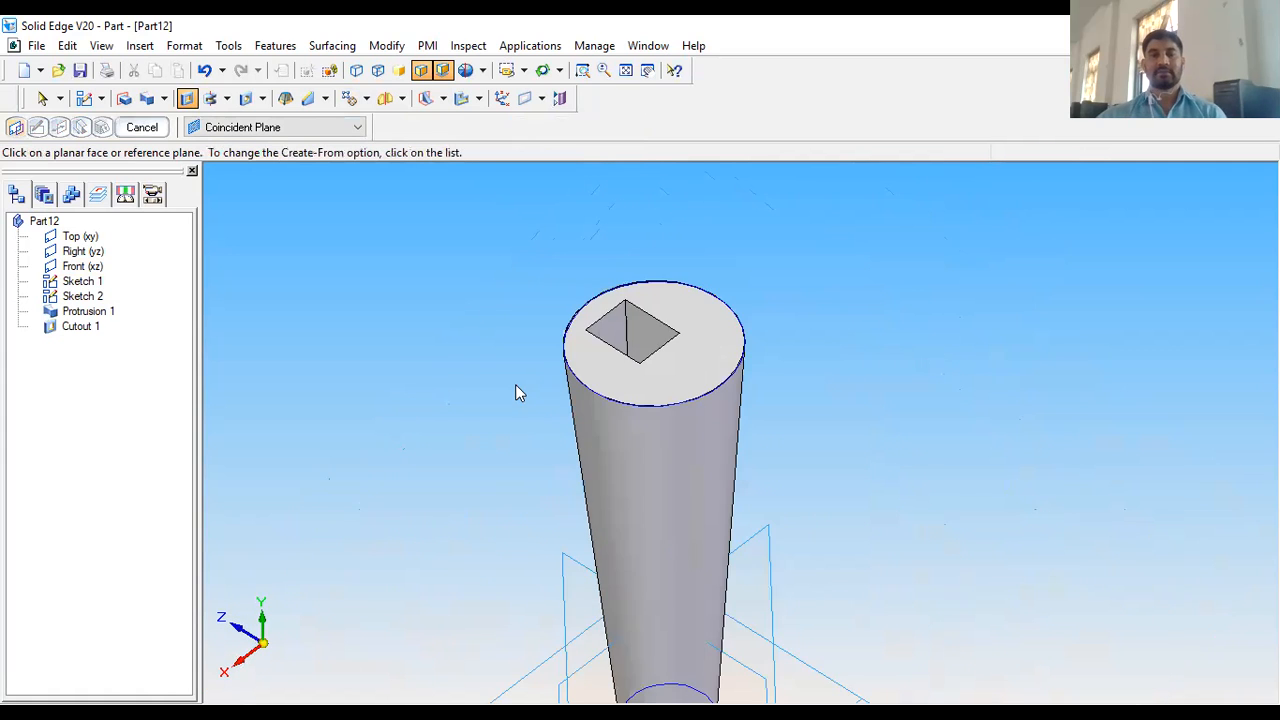
{"action": "scroll", "coordinate": [515, 384], "scroll_direction": "down", "scroll_amount": 2}
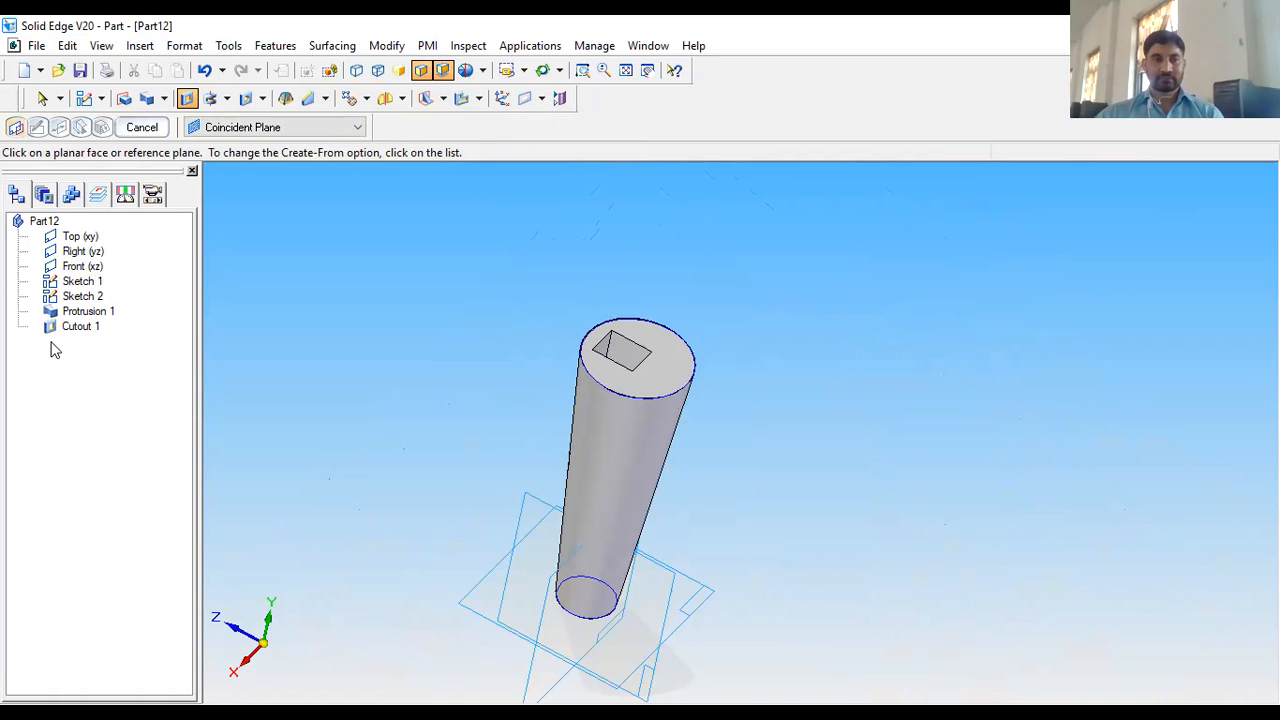
Leave the cutout command and delete the rectangular cutout from the lofted part
{"action": "left_click", "coordinate": [142, 127]}
{"action": "left_click", "coordinate": [82, 326]}
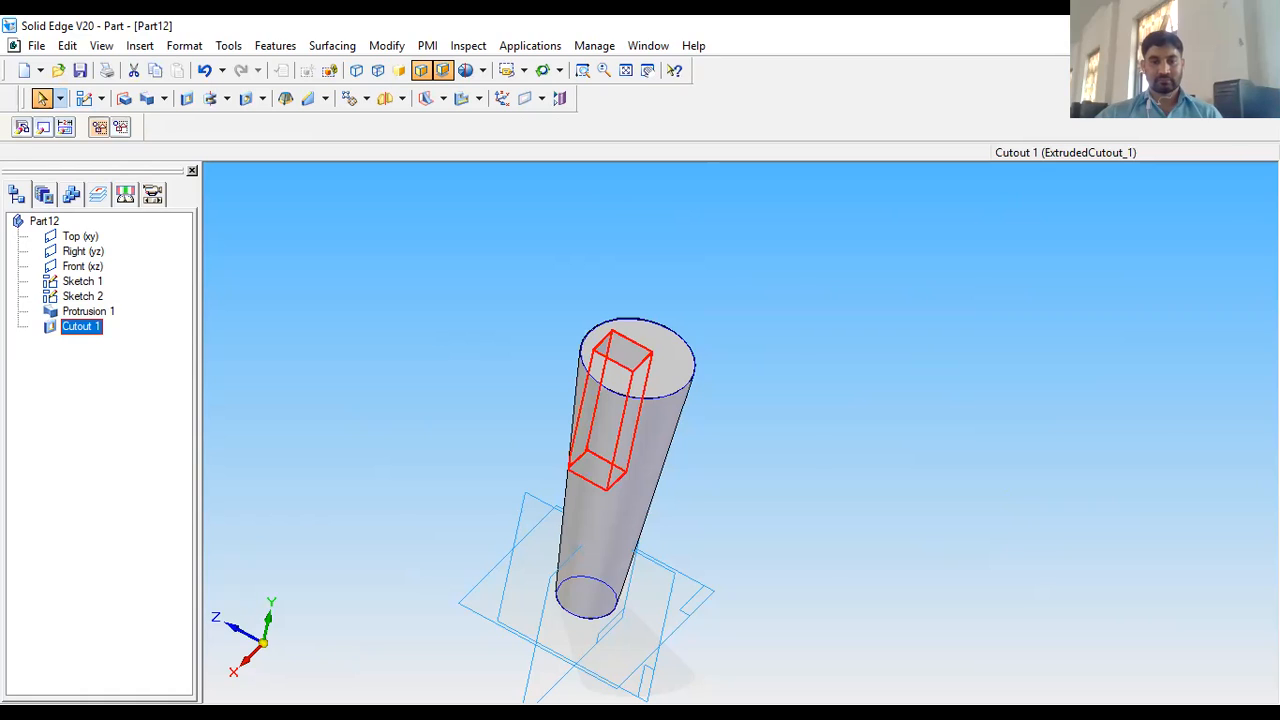
{"action": "key", "text": "Delete"}
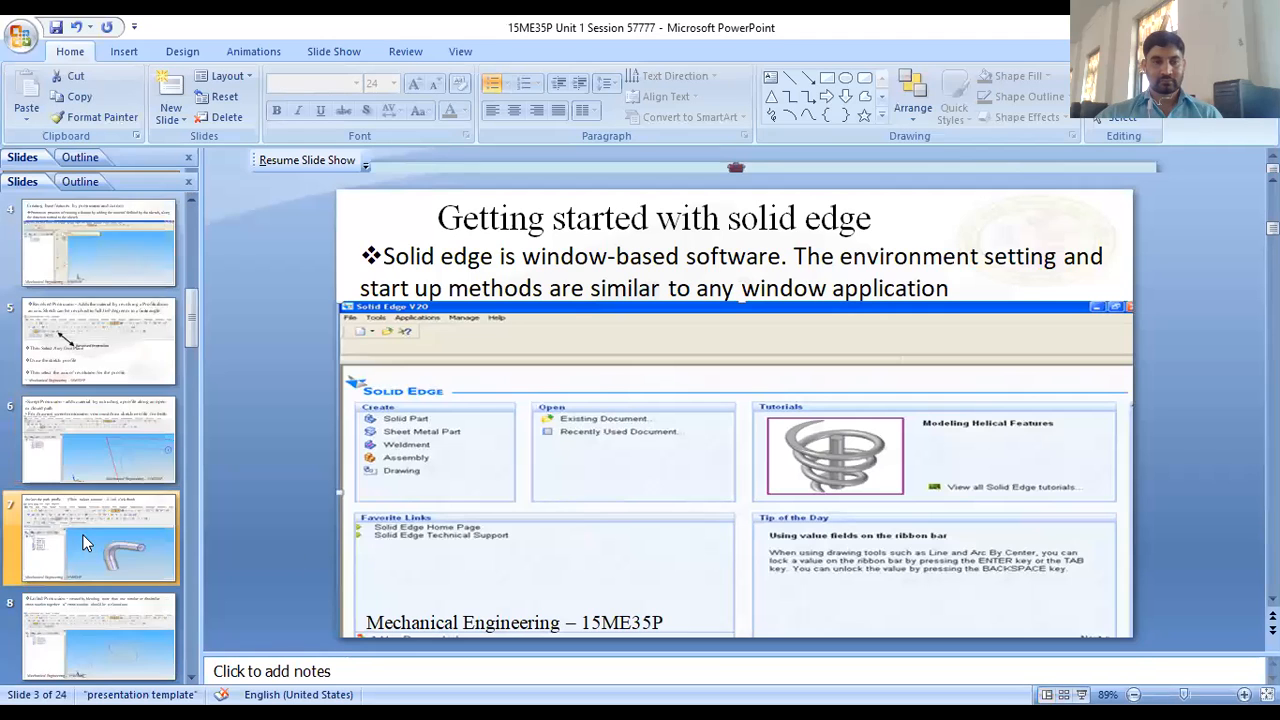
Read the Revolved Cutout and Advanced Modeling tools slides in the PowerPoint presentation
{"action": "scroll", "coordinate": [85, 543], "scroll_direction": "down", "scroll_amount": 5}
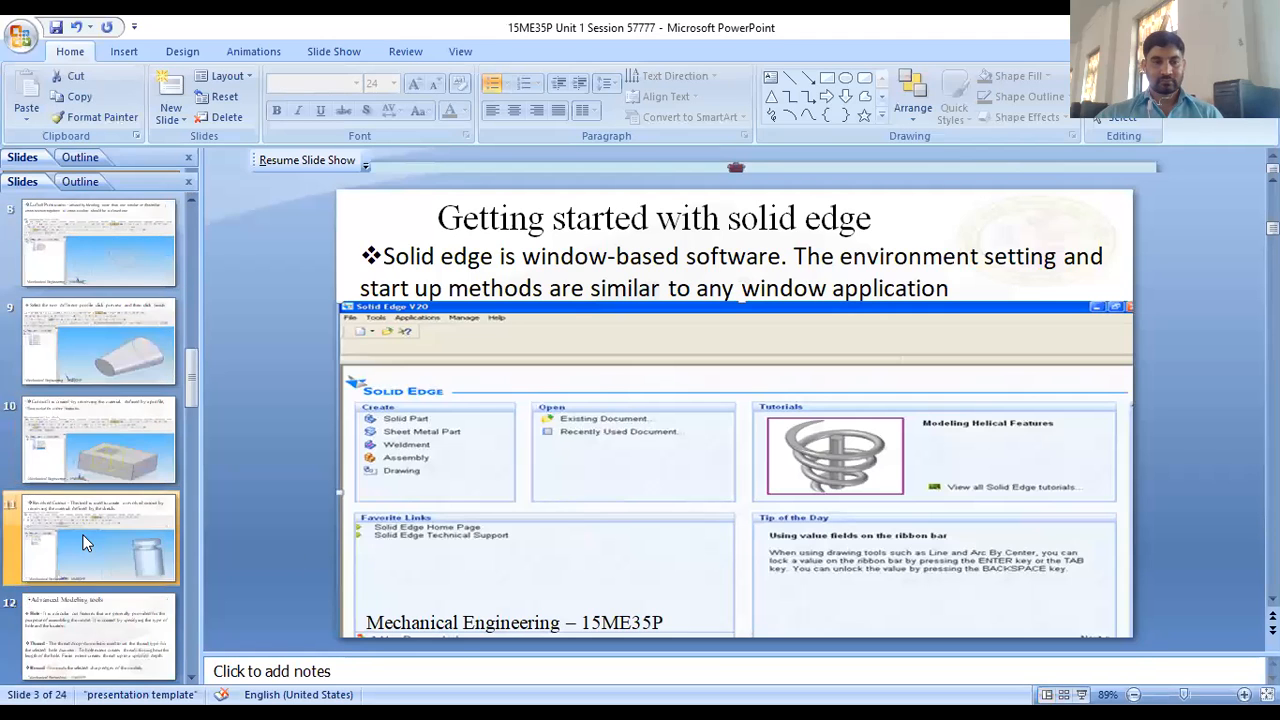
{"action": "left_click", "coordinate": [107, 429]}
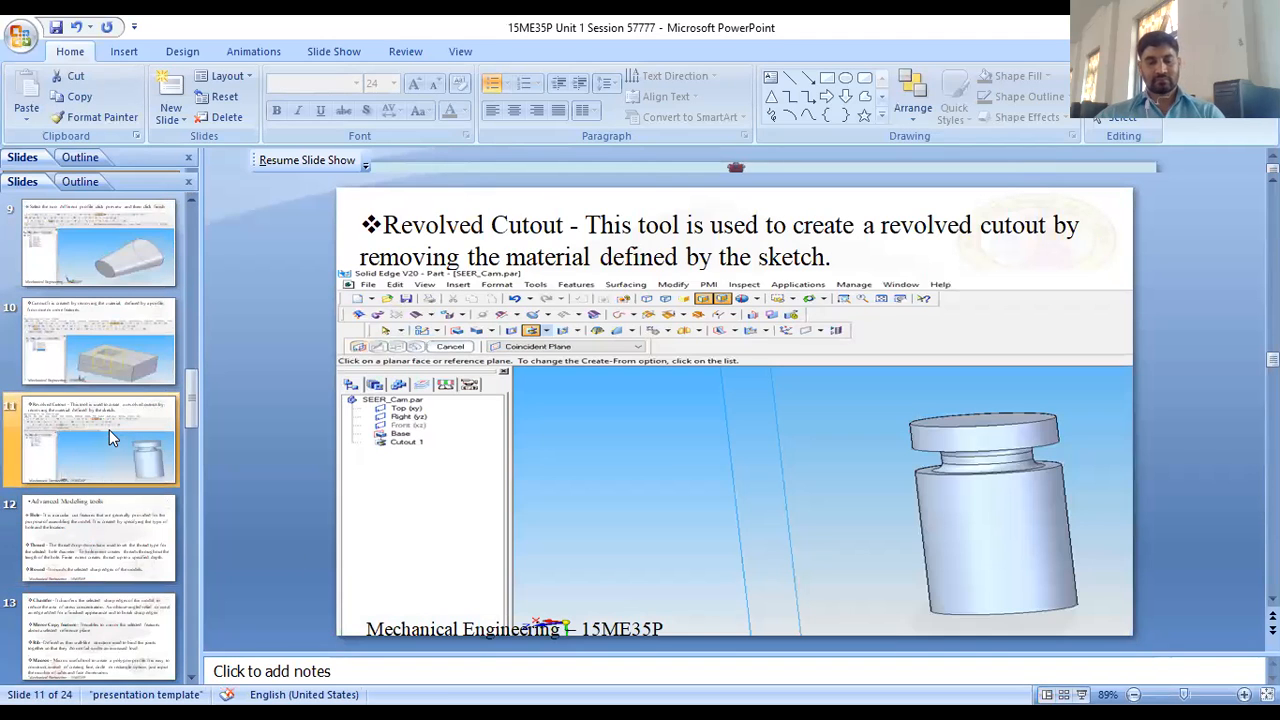
{"action": "key", "text": "alt+Tab"}
{"action": "scroll", "coordinate": [119, 412], "scroll_direction": "down", "scroll_amount": 2}
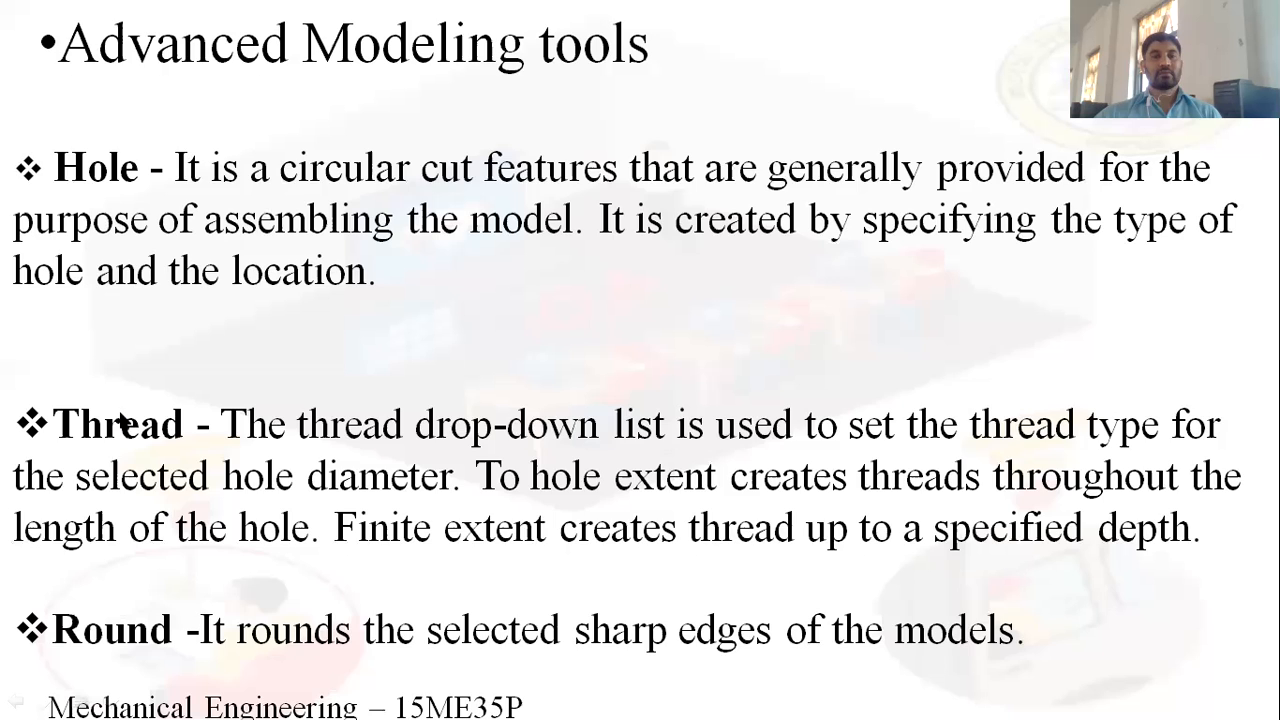
{"action": "scroll", "coordinate": [119, 411], "scroll_direction": "up", "scroll_amount": 1}
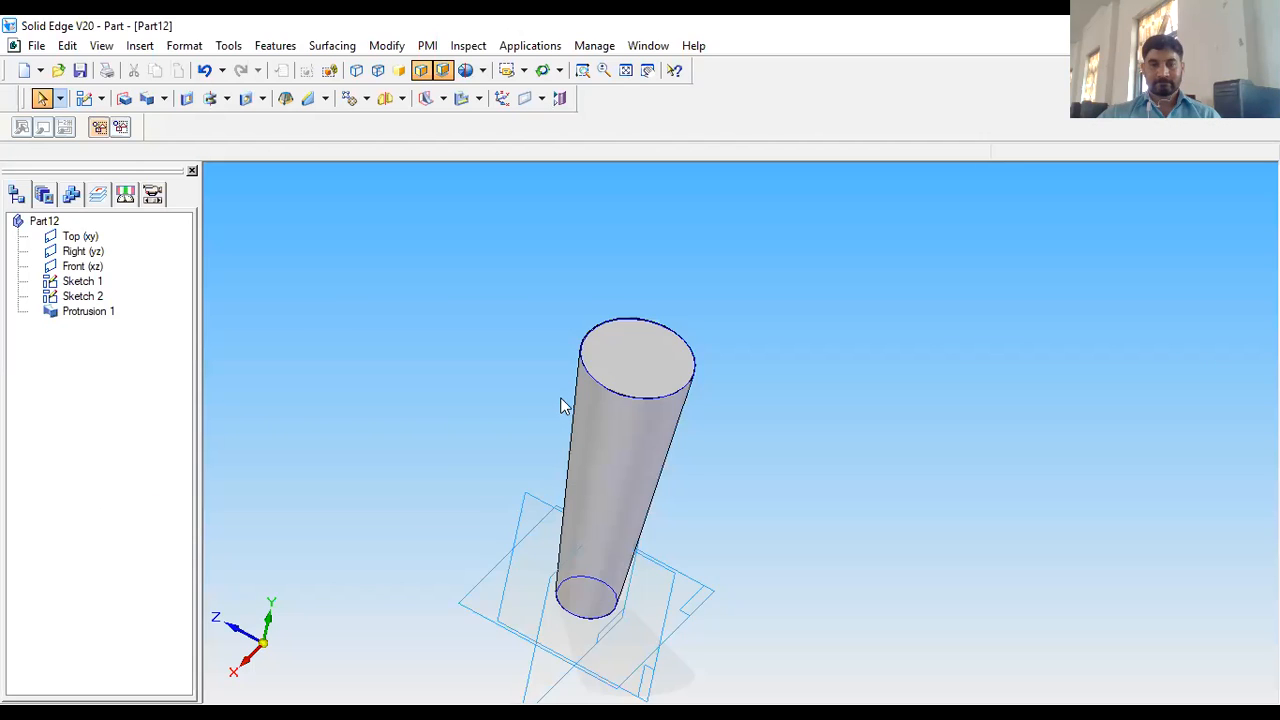
Return to the lofted part in Solid Edge and start a Revolved Cutout sketch on the Right (yz) plane
{"action": "scroll", "coordinate": [563, 400], "scroll_direction": "down", "scroll_amount": 2}
{"action": "scroll", "coordinate": [585, 437], "scroll_direction": "up", "scroll_amount": 3}
{"action": "middle_click_drag", "start_coordinate": [585, 437], "coordinate": [649, 606]}
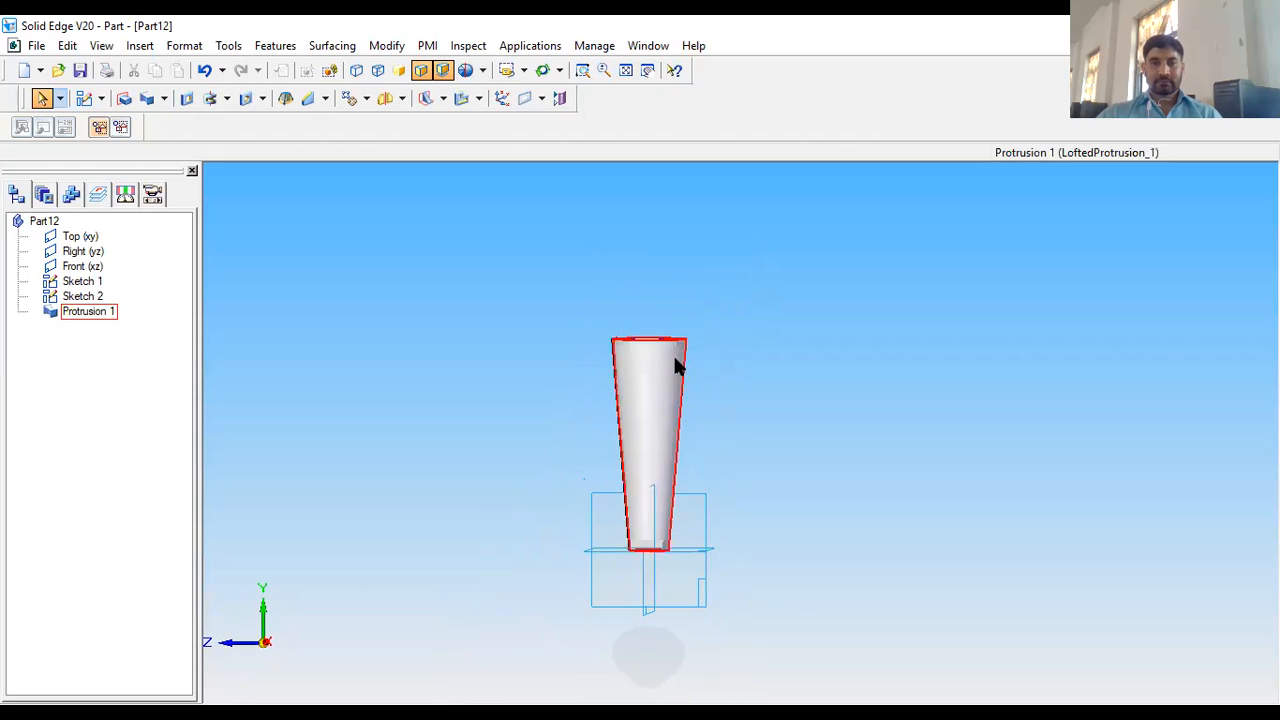
{"action": "scroll", "coordinate": [677, 365], "scroll_direction": "up", "scroll_amount": 2}
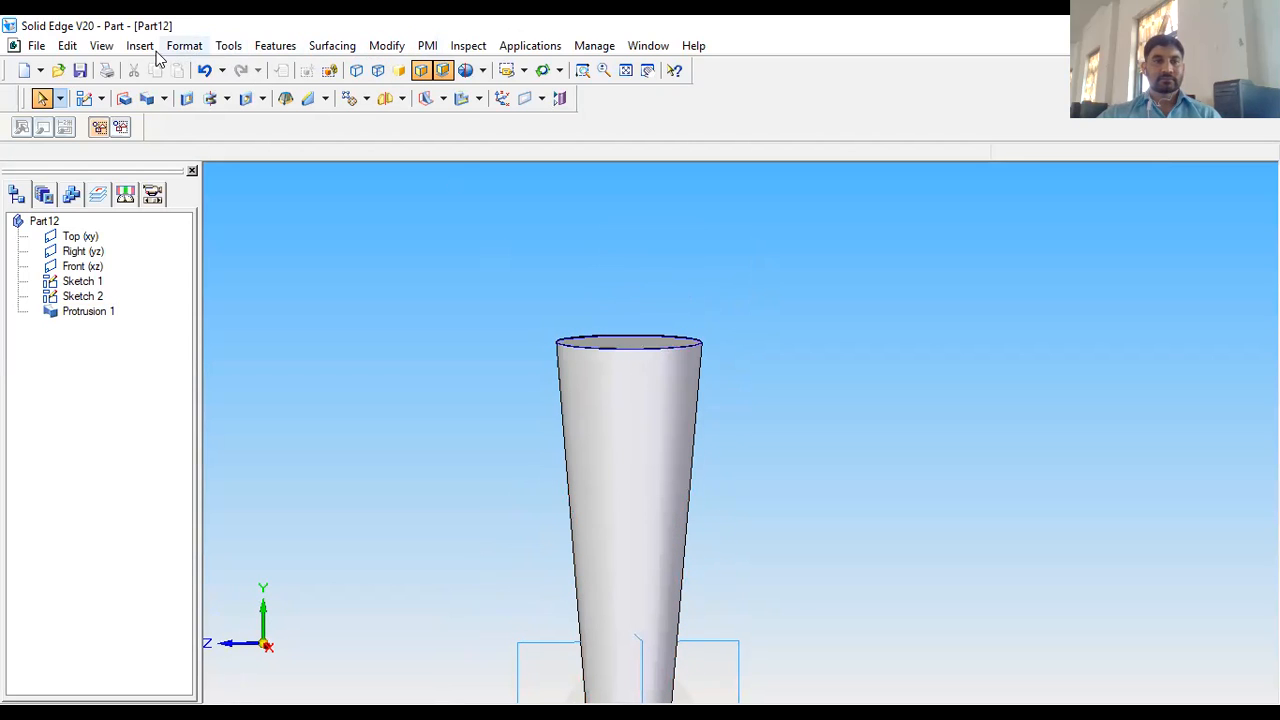
{"action": "left_click", "coordinate": [165, 100]}
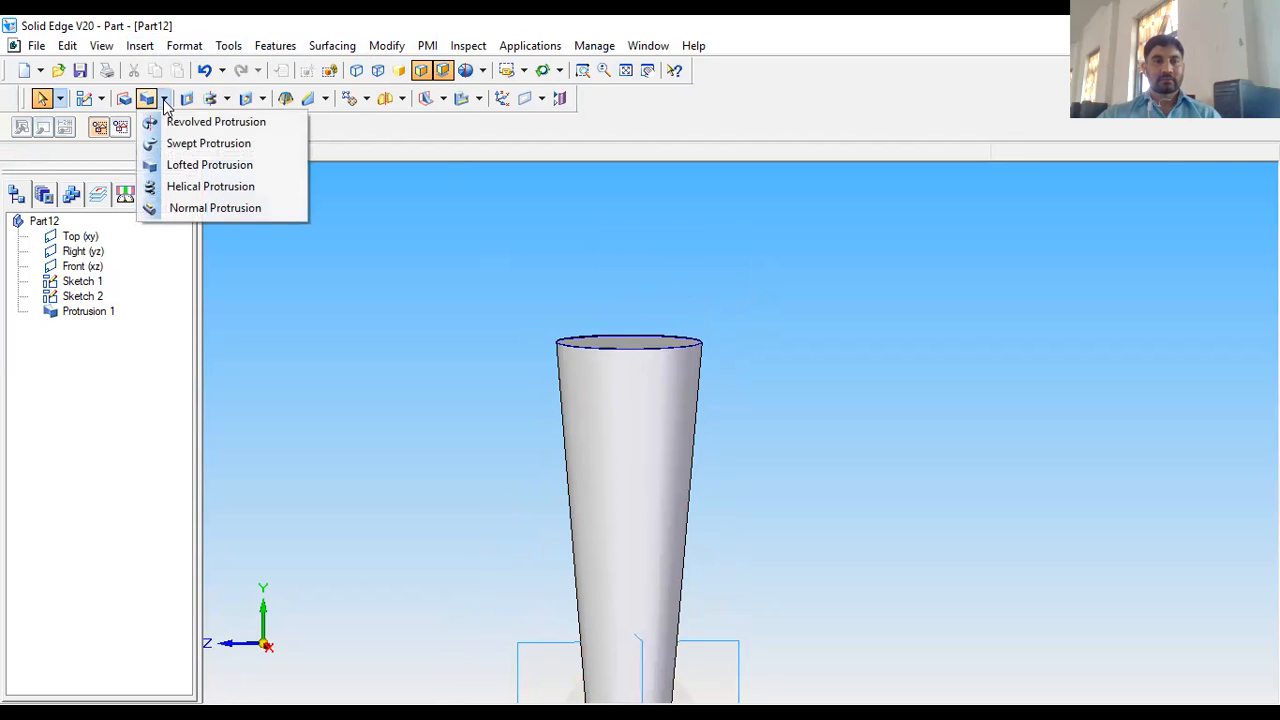
{"action": "left_click", "coordinate": [228, 98]}
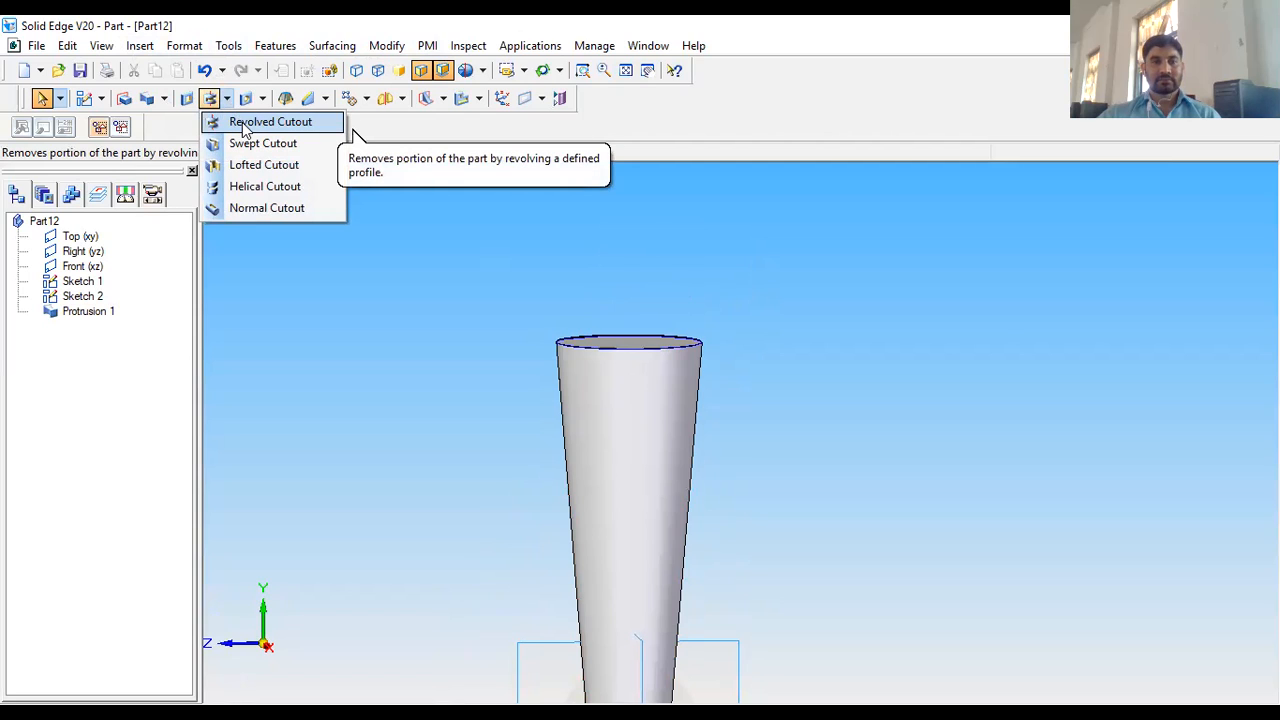
{"action": "left_click", "coordinate": [244, 128]}
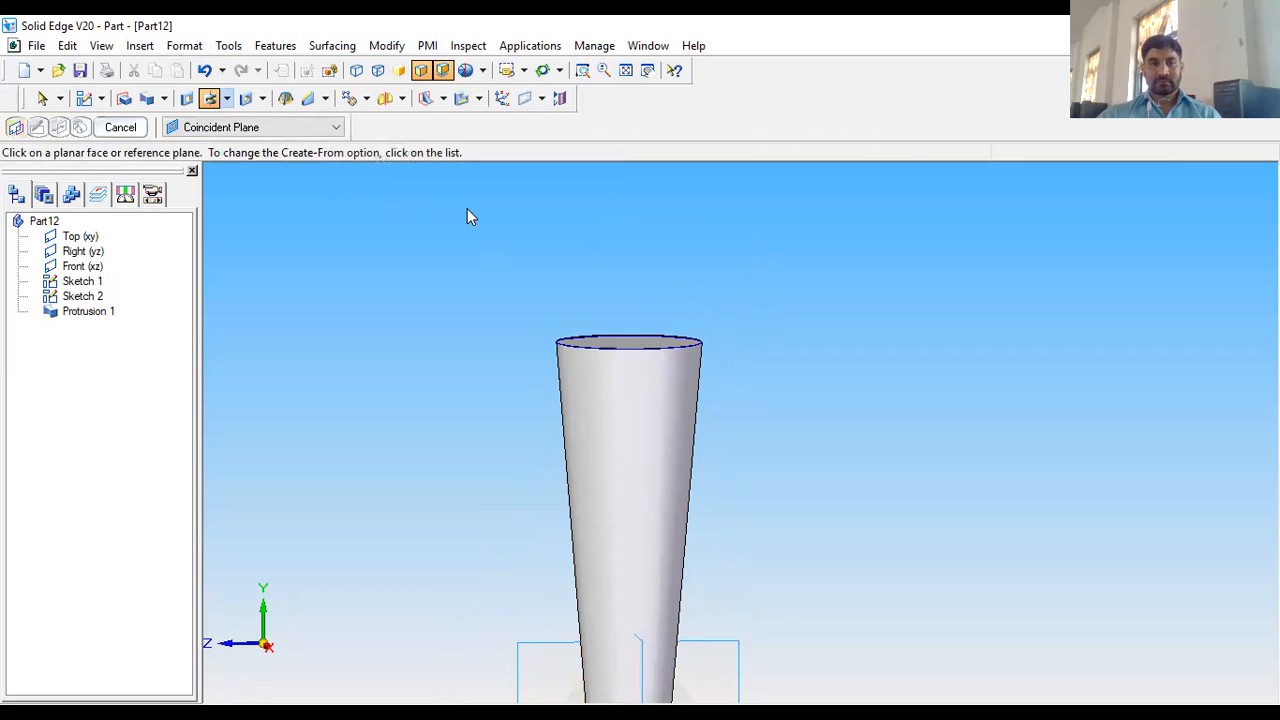
{"action": "scroll", "coordinate": [467, 208], "scroll_direction": "down", "scroll_amount": 3}
{"action": "scroll", "coordinate": [495, 272], "scroll_direction": "up", "scroll_amount": 3}
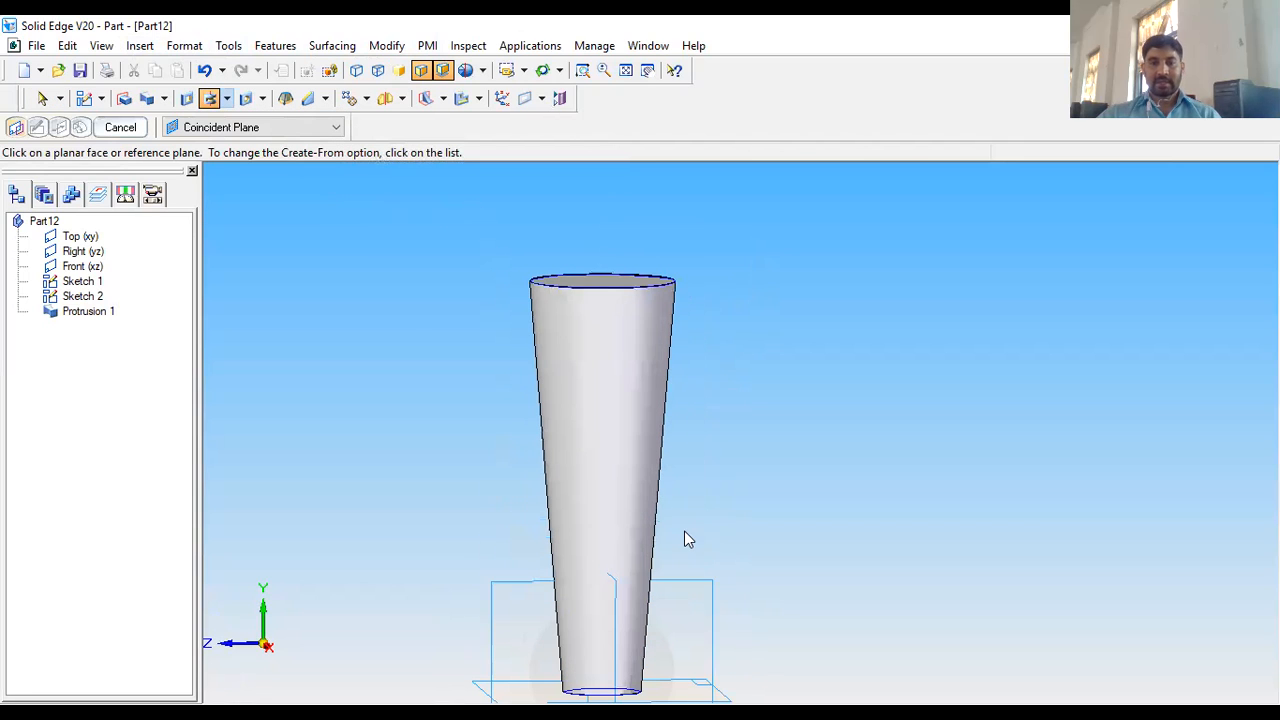
{"action": "scroll", "coordinate": [671, 386], "scroll_direction": "down", "scroll_amount": 2}
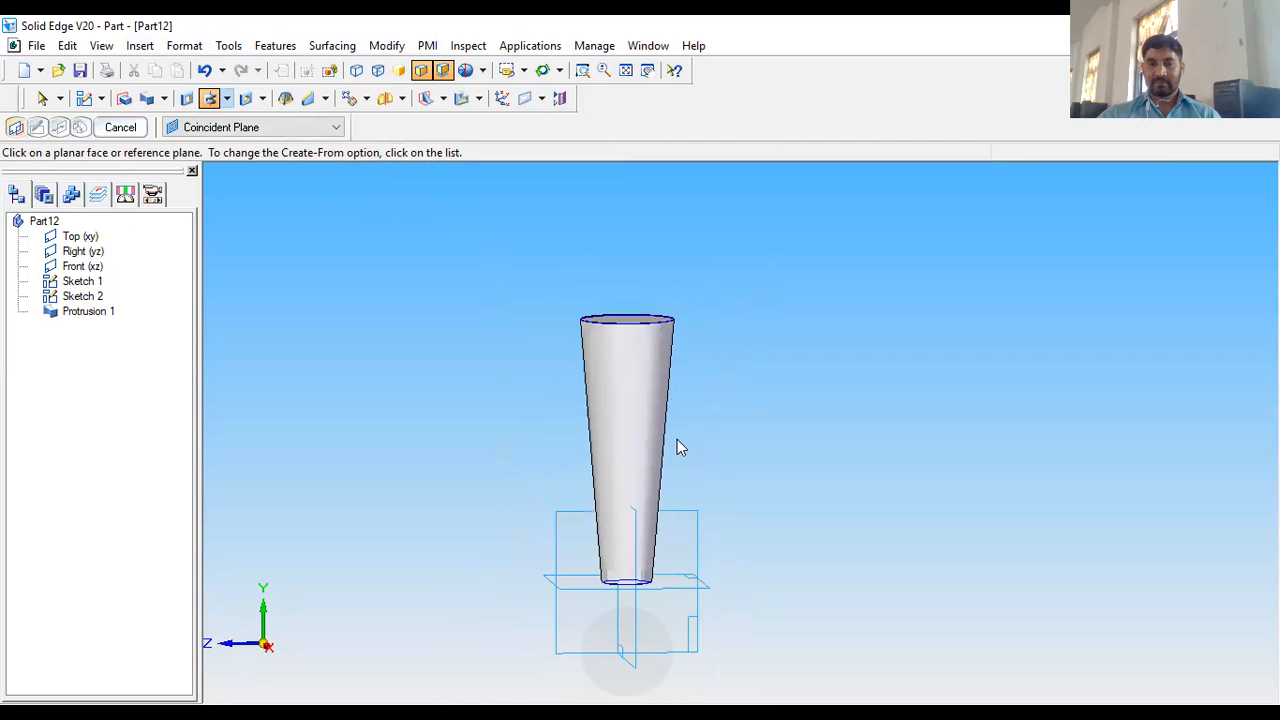
{"action": "left_click", "coordinate": [682, 508]}
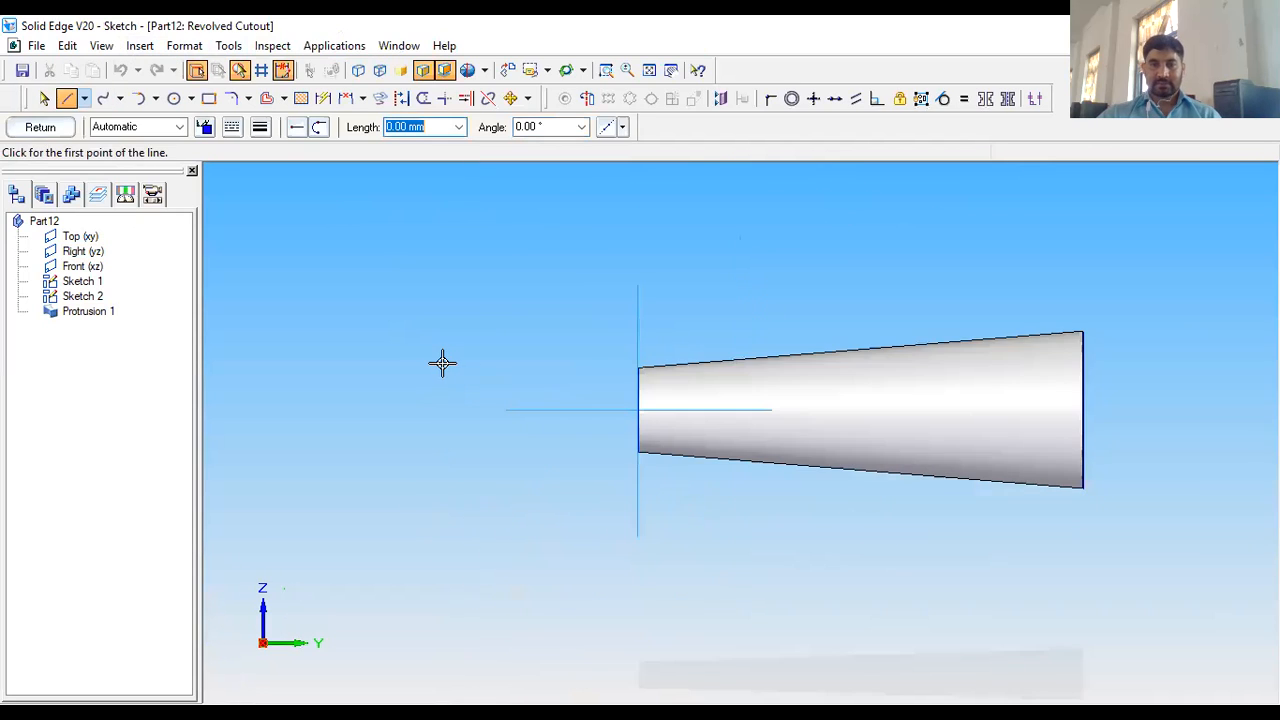
Sketch a closed four-sided profile along the loft's upper edge near its small end, about 30.3 mm long and 5.94 mm deep
{"action": "scroll", "coordinate": [663, 389], "scroll_direction": "up", "scroll_amount": 4}
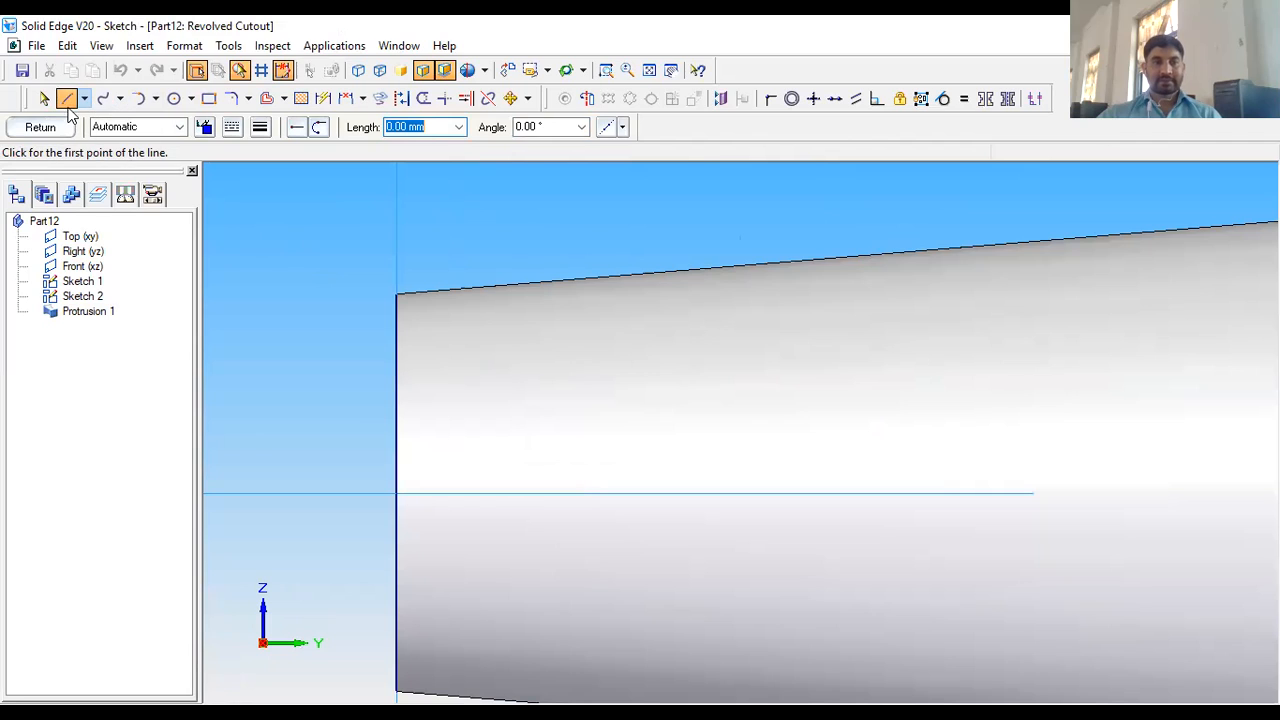
{"action": "left_click", "coordinate": [560, 283]}
{"action": "left_click", "coordinate": [560, 344]}
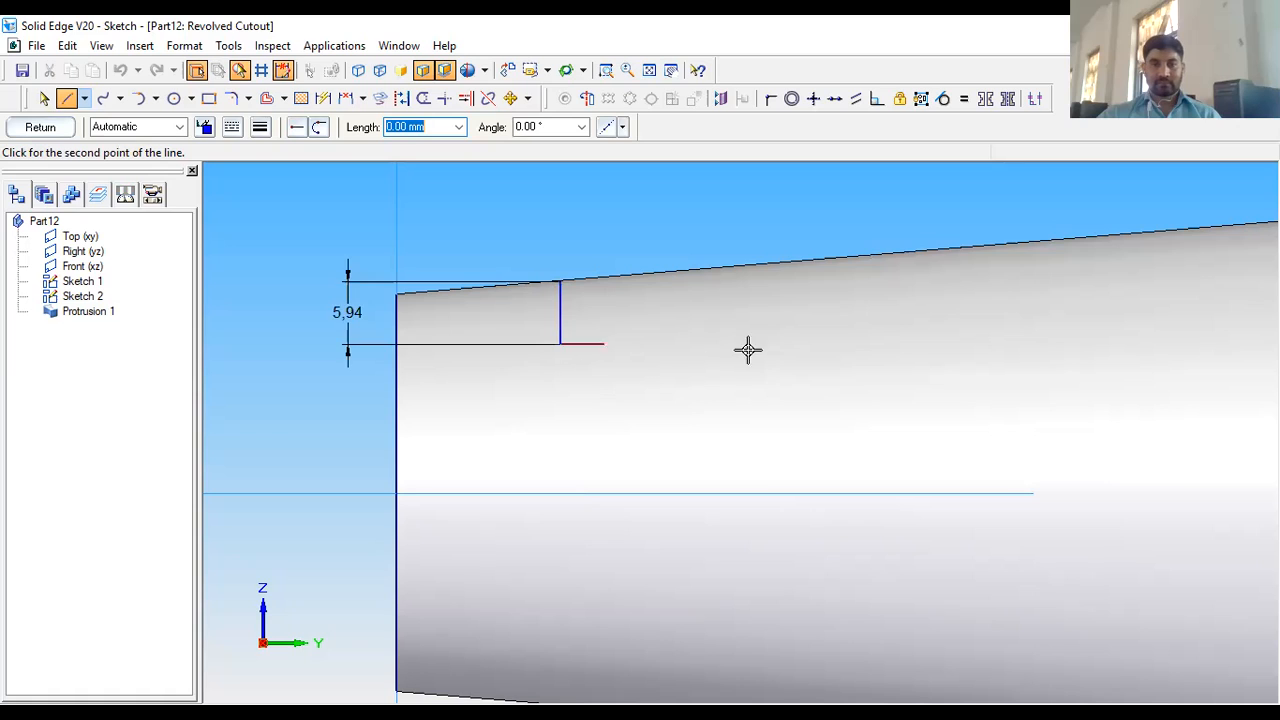
{"action": "left_click", "coordinate": [882, 344]}
{"action": "left_click", "coordinate": [880, 256]}
{"action": "left_click", "coordinate": [561, 284]}
{"action": "left_click", "coordinate": [560, 284]}
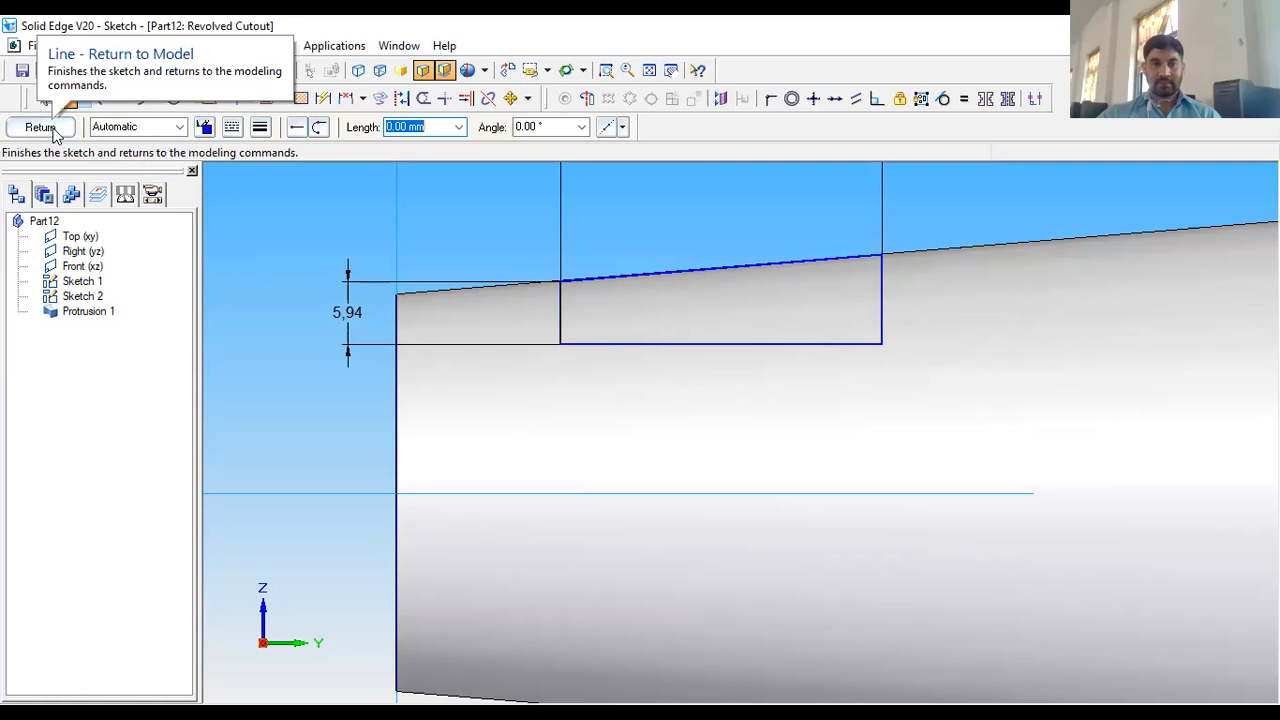
{"action": "scroll", "coordinate": [640, 331], "scroll_direction": "down", "scroll_amount": 3}
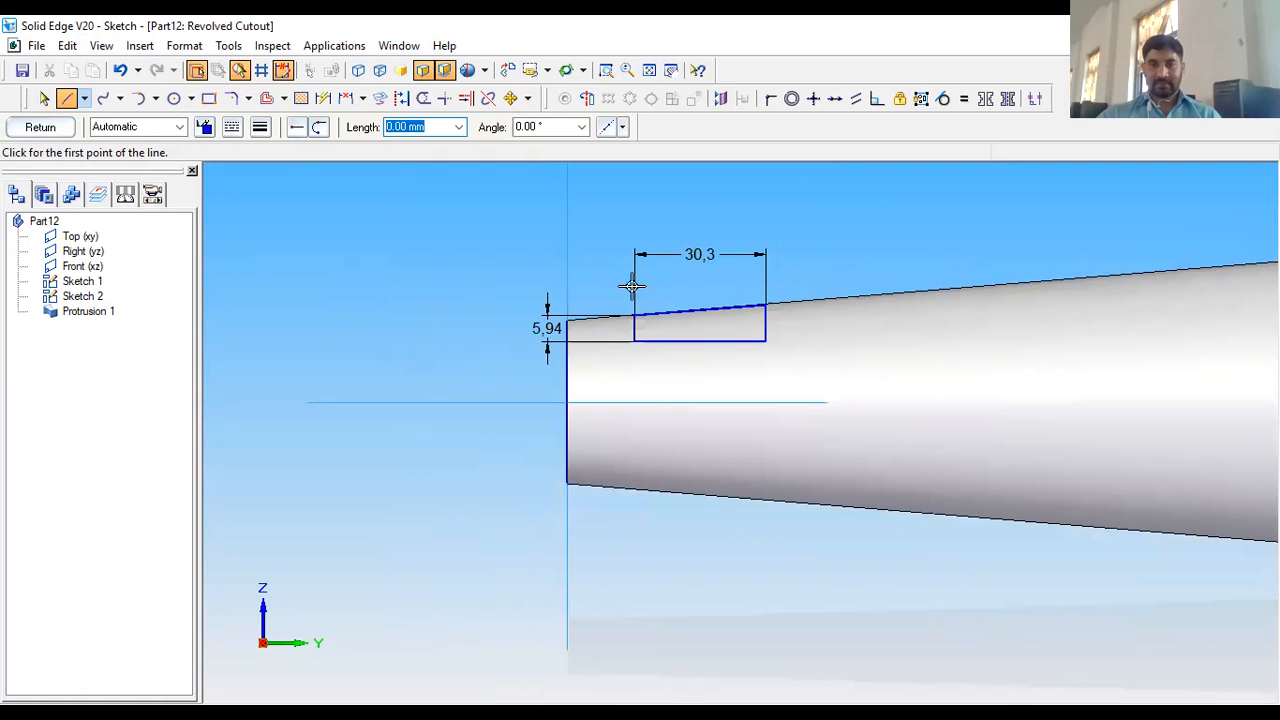
{"action": "scroll", "coordinate": [725, 356], "scroll_direction": "up", "scroll_amount": 2}
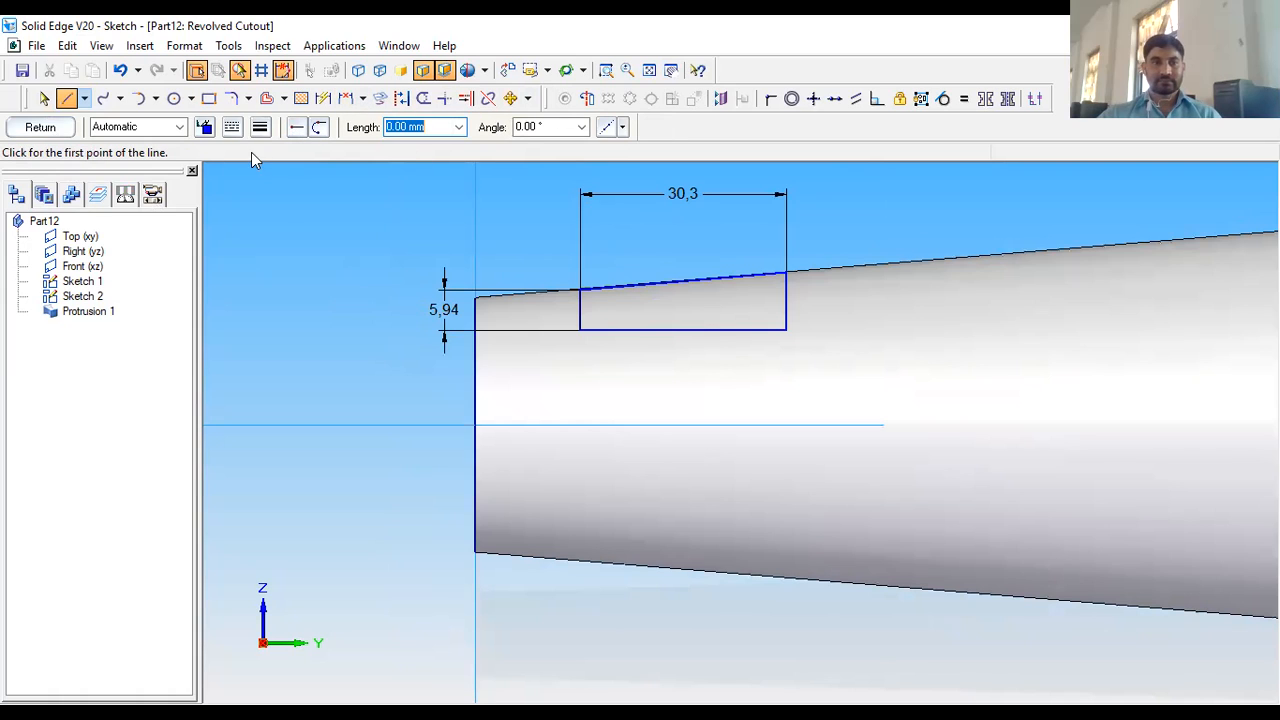
Define the horizontal centre reference line as the axis of revolution and finish the cutout sketch
{"action": "left_click", "coordinate": [52, 130]}
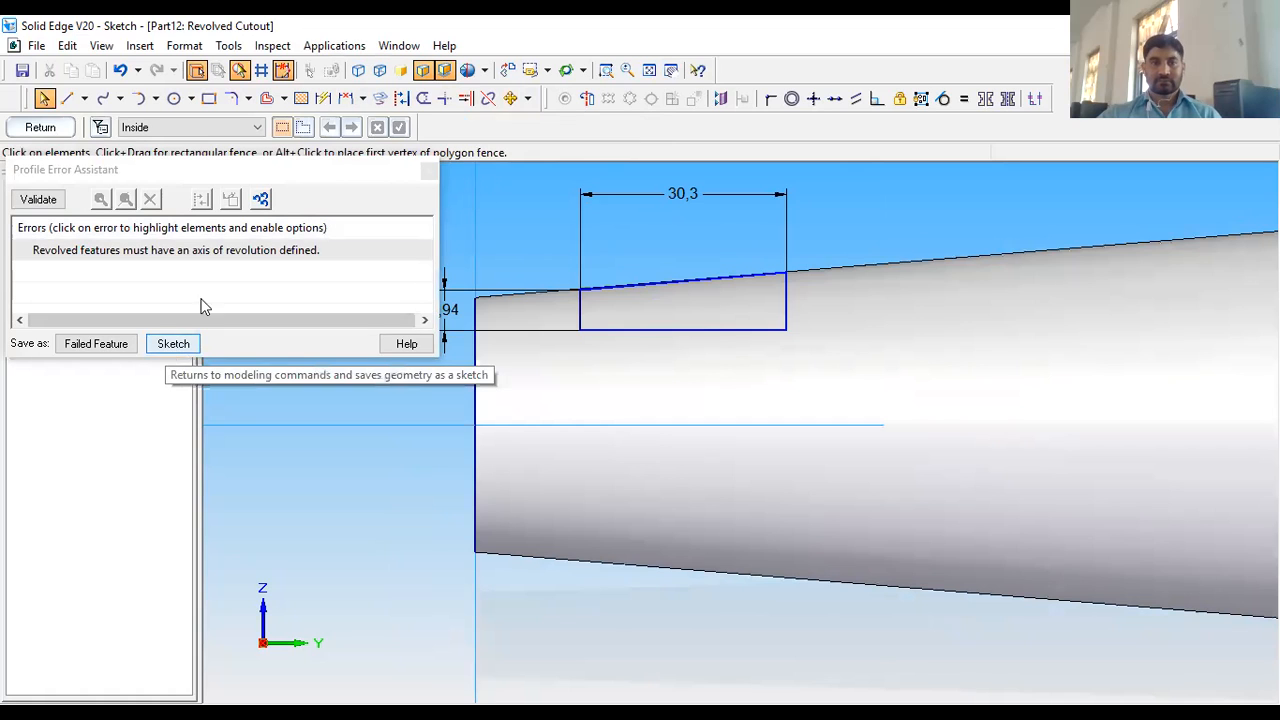
{"action": "left_click", "coordinate": [428, 174]}
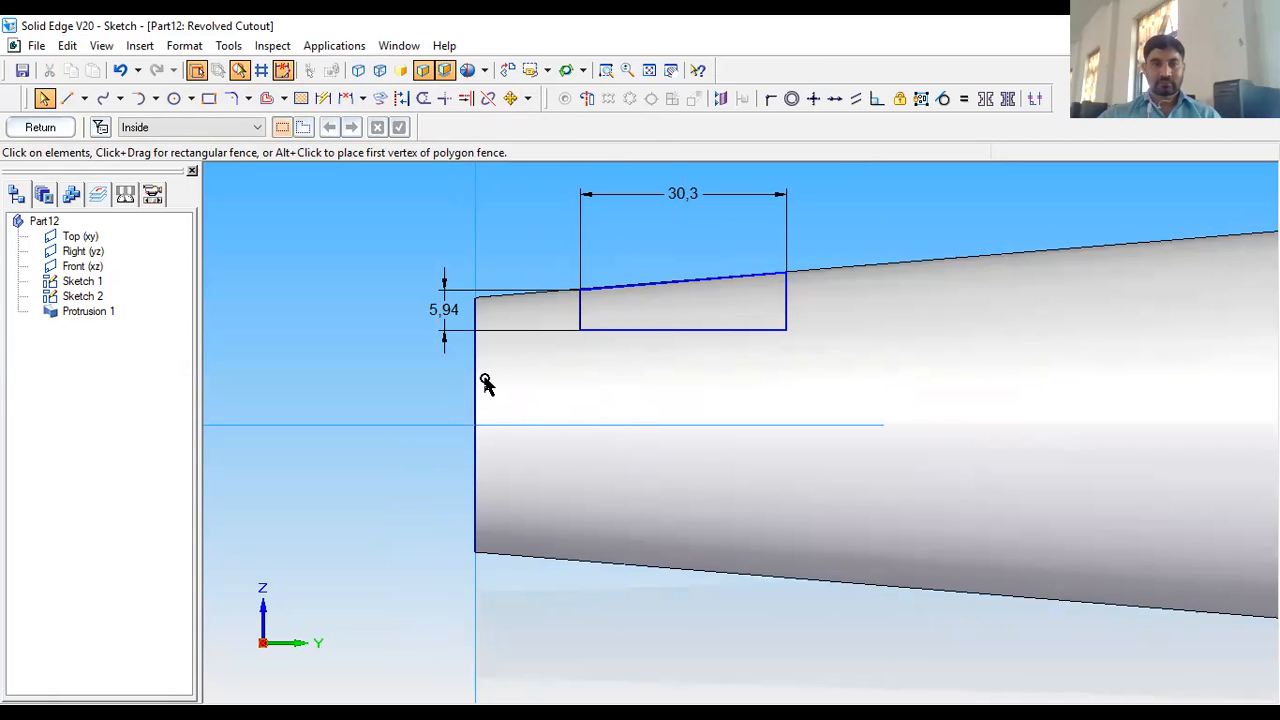
{"action": "left_click", "coordinate": [532, 99]}
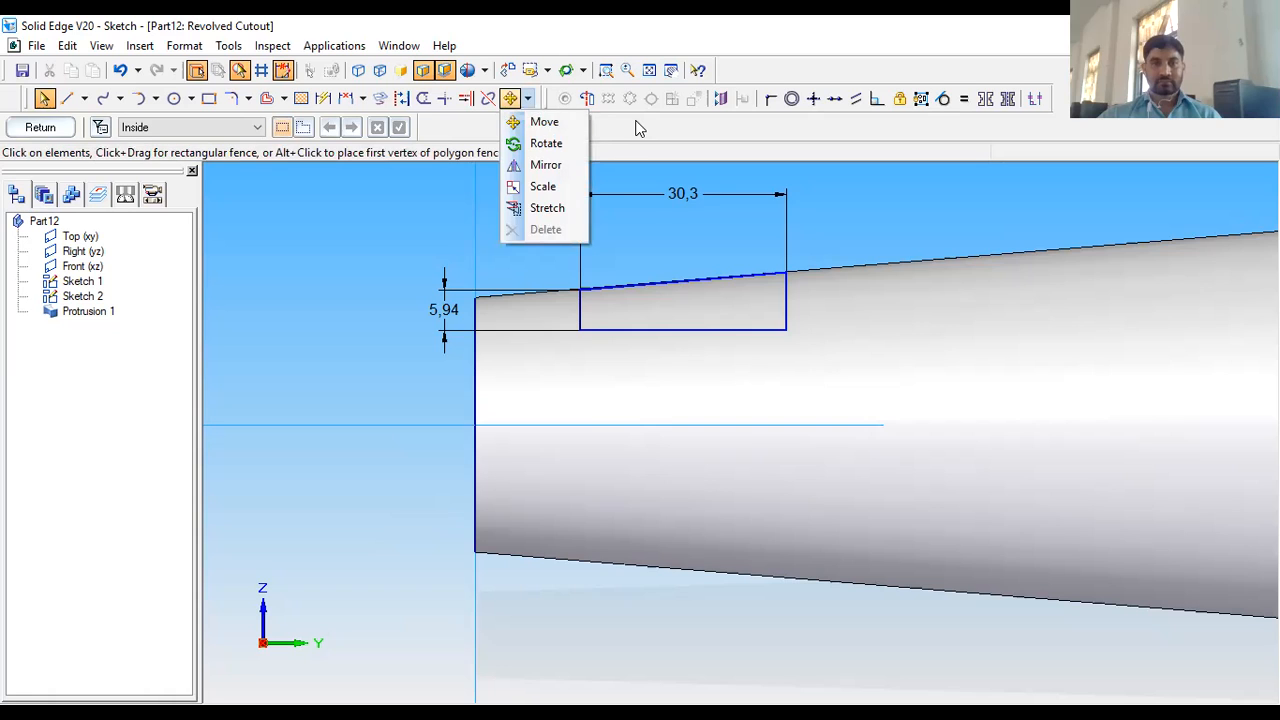
{"action": "left_click", "coordinate": [587, 99]}
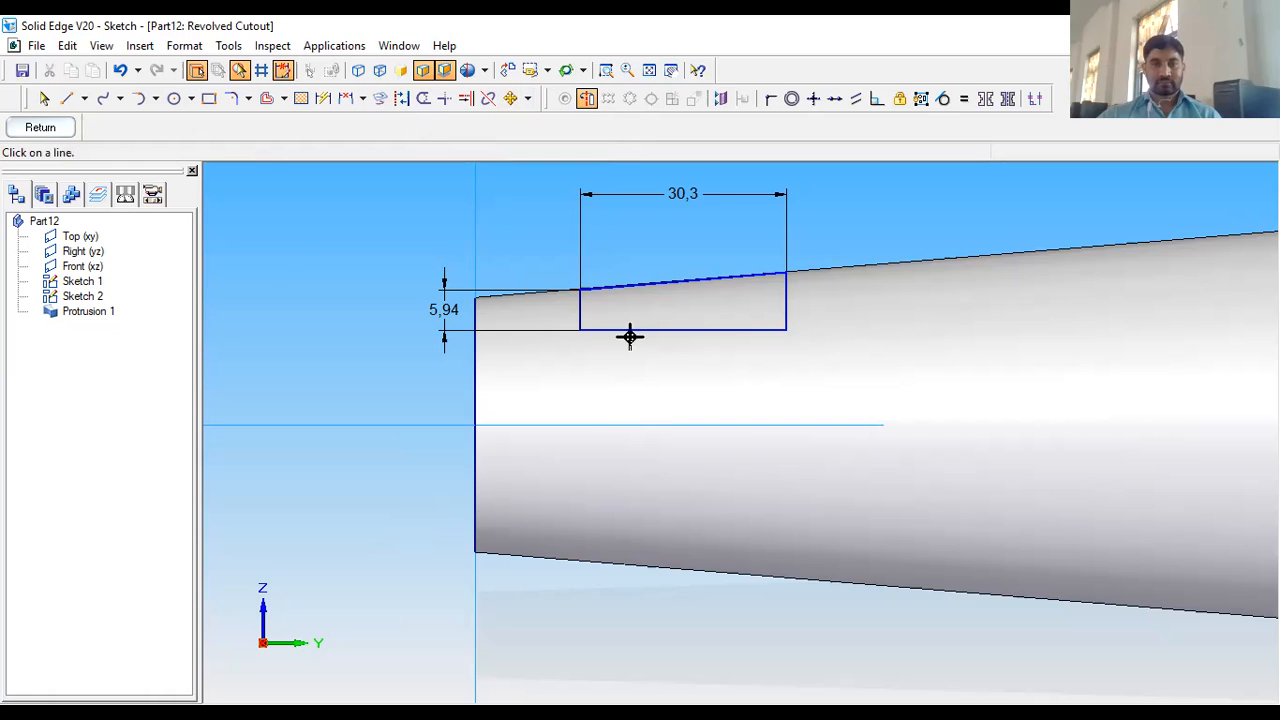
{"action": "left_click", "coordinate": [637, 427]}
{"action": "scroll", "coordinate": [649, 402], "scroll_direction": "down", "scroll_amount": 2}
{"action": "scroll", "coordinate": [645, 408], "scroll_direction": "up", "scroll_amount": 2}
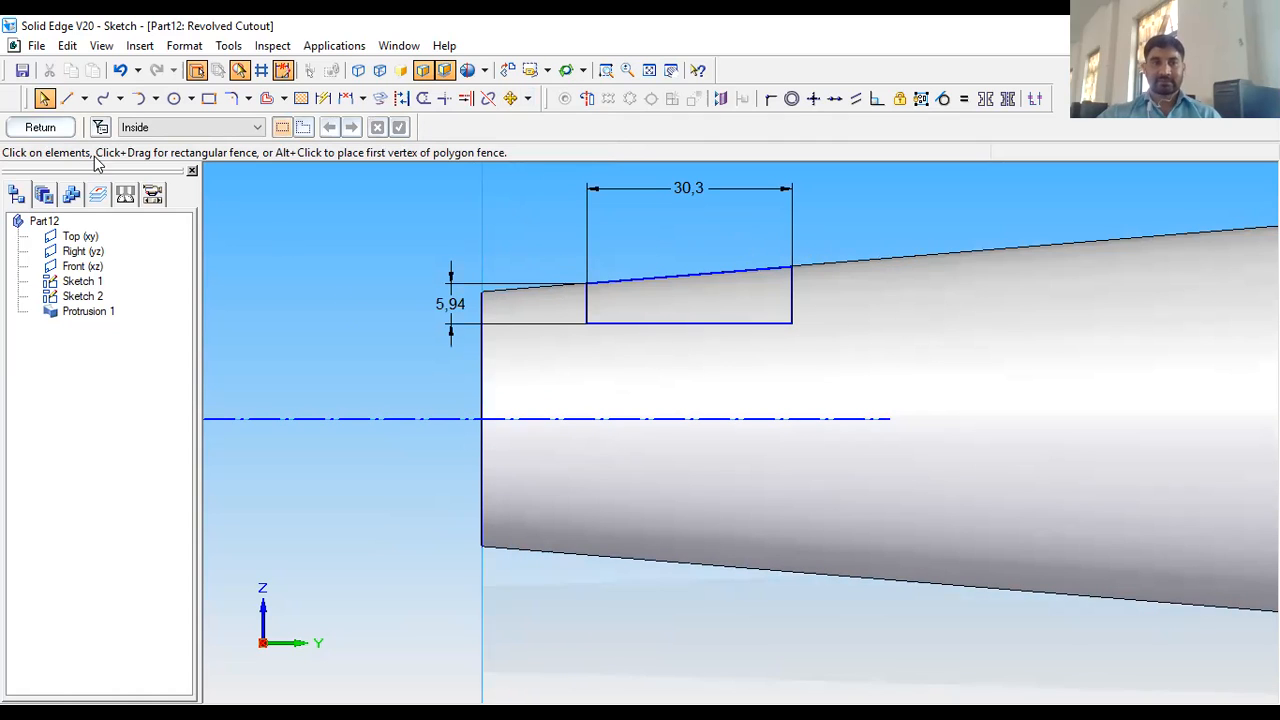
{"action": "left_click", "coordinate": [40, 127]}
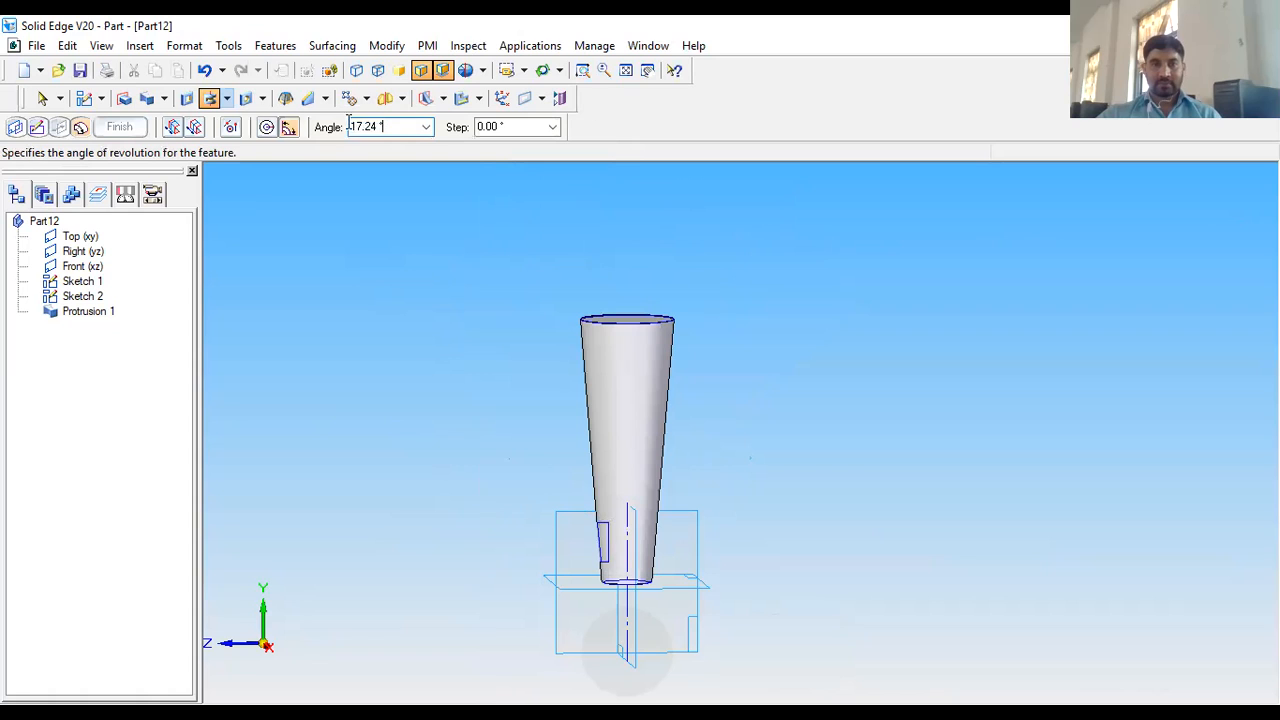
Revolve the cutout profile through 360° around the loft's centre axis
{"action": "type", "text": "360"}
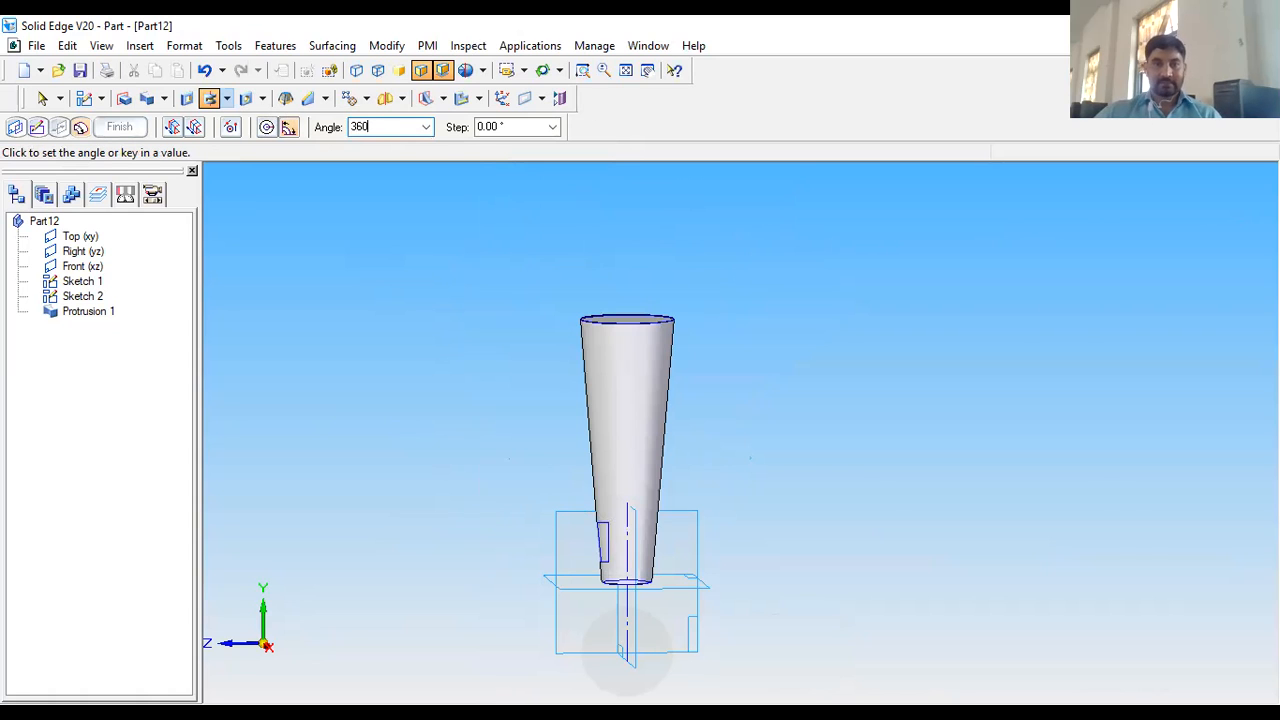
{"action": "key", "text": "Return"}
{"action": "scroll", "coordinate": [644, 546], "scroll_direction": "up", "scroll_amount": 2}
{"action": "middle_click_drag", "start_coordinate": [646, 548], "coordinate": [677, 429]}
{"action": "scroll", "coordinate": [663, 486], "scroll_direction": "up", "scroll_amount": 4}
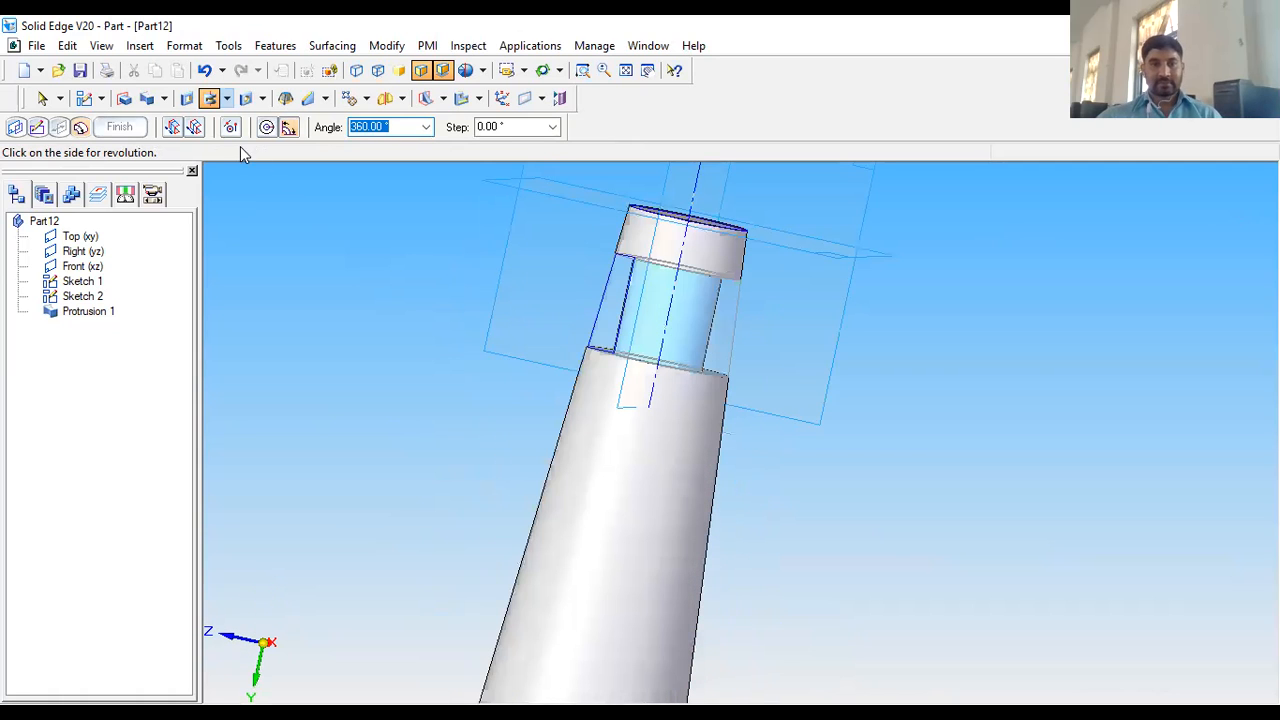
{"action": "scroll", "coordinate": [465, 285], "scroll_direction": "up", "scroll_amount": 3}
{"action": "left_click", "coordinate": [465, 285]}
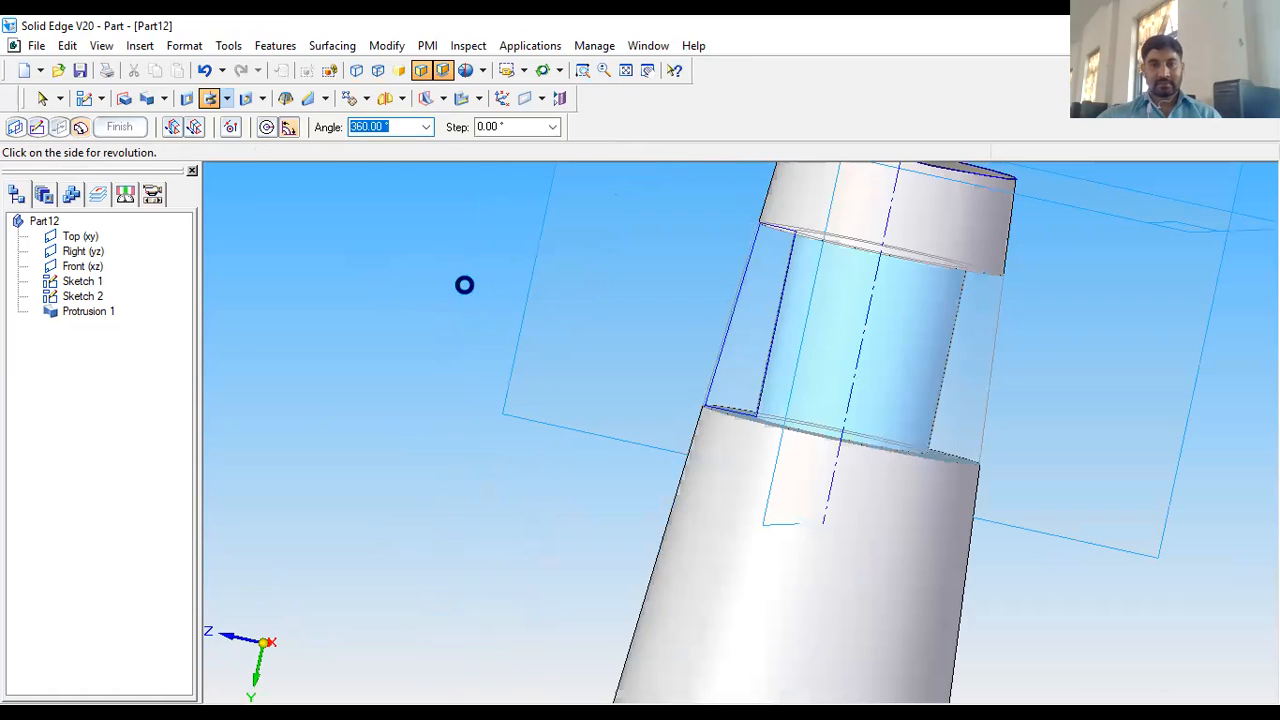
Check the groove near the loft's small end and finish the revolved cutout feature
{"action": "scroll", "coordinate": [465, 285], "scroll_direction": "down", "scroll_amount": 4}
{"action": "scroll", "coordinate": [479, 330], "scroll_direction": "up", "scroll_amount": 5}
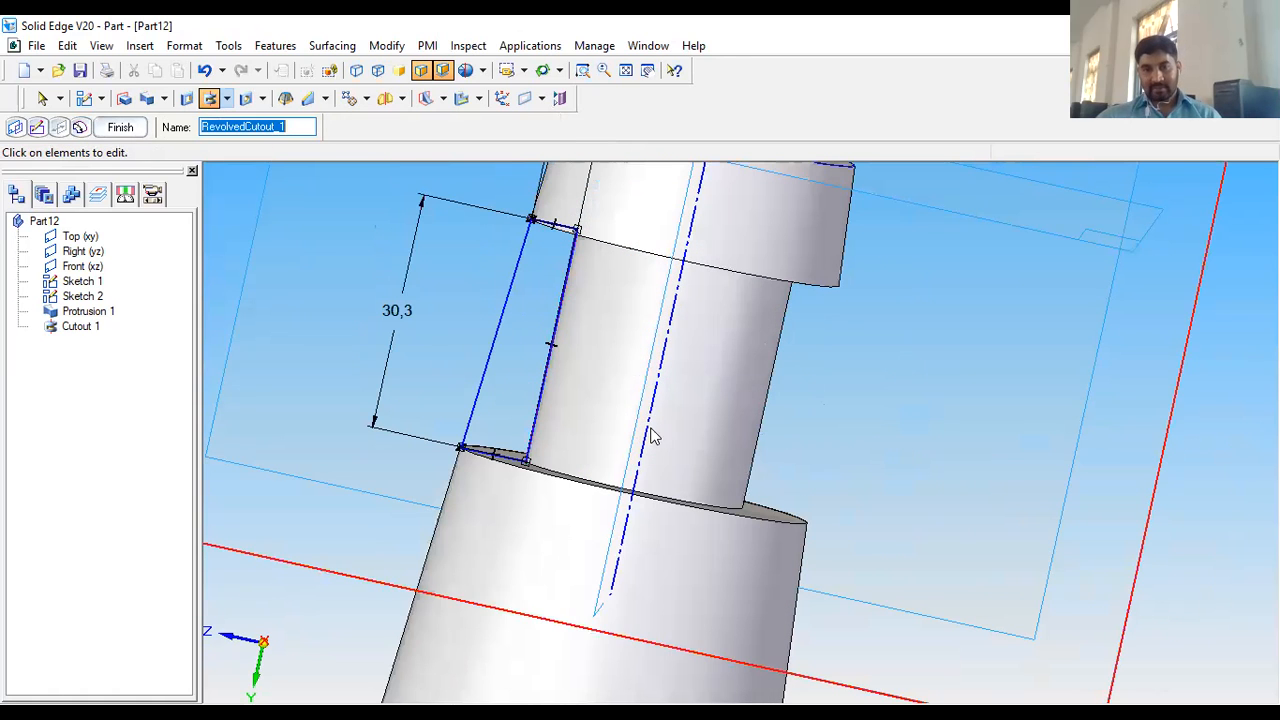
{"action": "scroll", "coordinate": [650, 413], "scroll_direction": "down", "scroll_amount": 2}
{"action": "middle_click_drag", "start_coordinate": [617, 481], "coordinate": [618, 508]}
{"action": "scroll", "coordinate": [618, 508], "scroll_direction": "down", "scroll_amount": 2}
{"action": "left_click", "coordinate": [650, 360]}
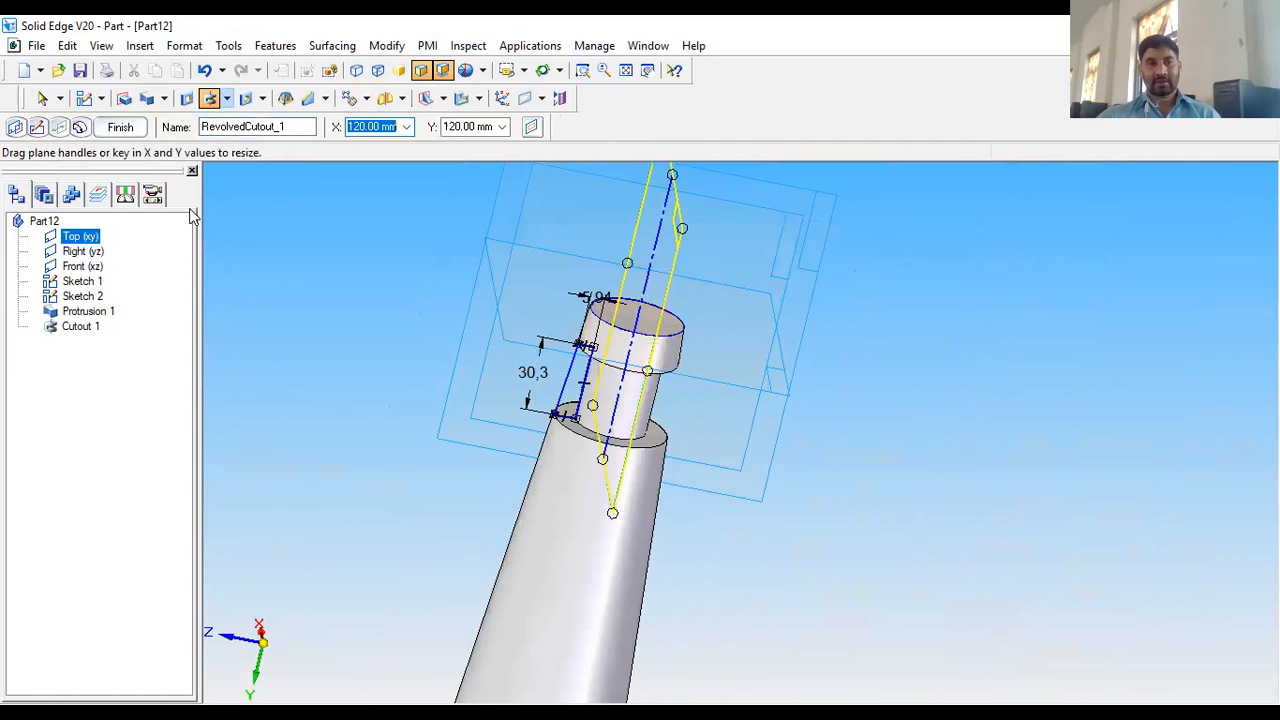
{"action": "left_click", "coordinate": [131, 126]}
Examine the revolved groove on the lofted part from several angles and leave the Revolved Cutout command
{"action": "scroll", "coordinate": [634, 428], "scroll_direction": "up", "scroll_amount": 2}
{"action": "mouse_move", "coordinate": [634, 428]}
{"action": "middle_mouse_down"}
{"action": "mouse_move", "coordinate": [649, 386]}
{"action": "mouse_move", "coordinate": [631, 450]}
{"action": "middle_mouse_up"}
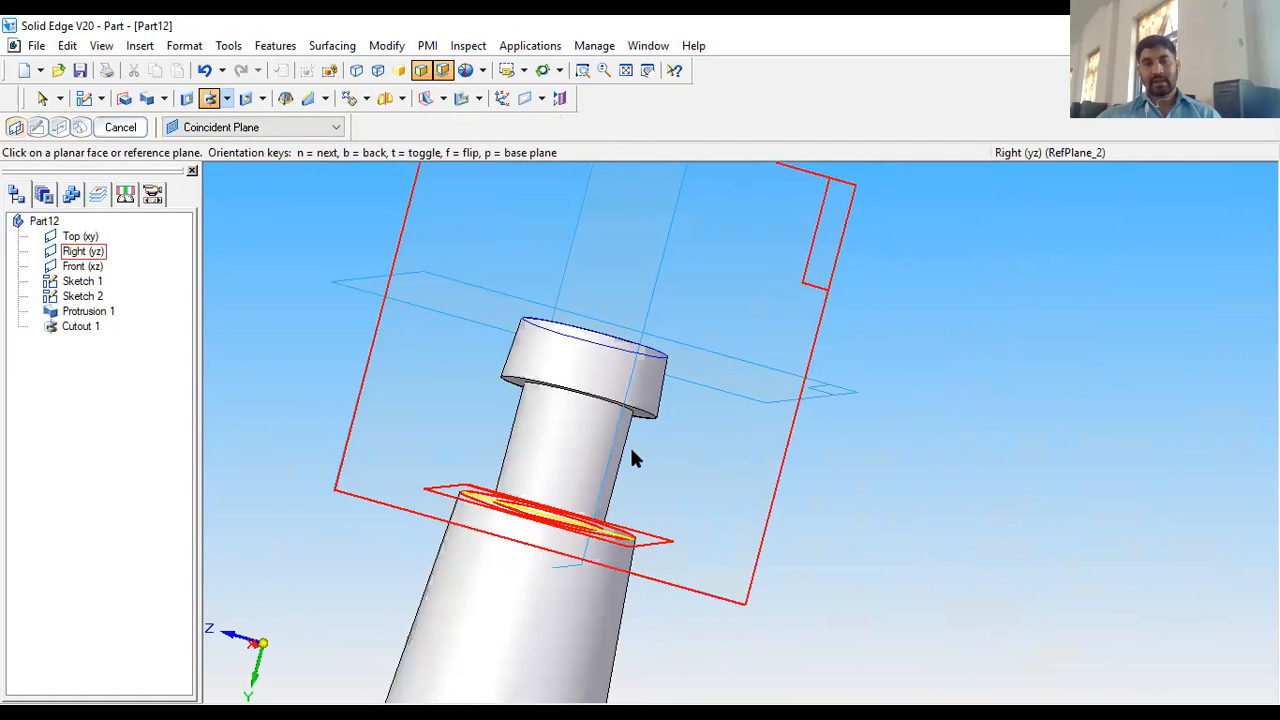
{"action": "scroll", "coordinate": [631, 450], "scroll_direction": "up", "scroll_amount": 1}
{"action": "scroll", "coordinate": [600, 396], "scroll_direction": "down", "scroll_amount": 2}
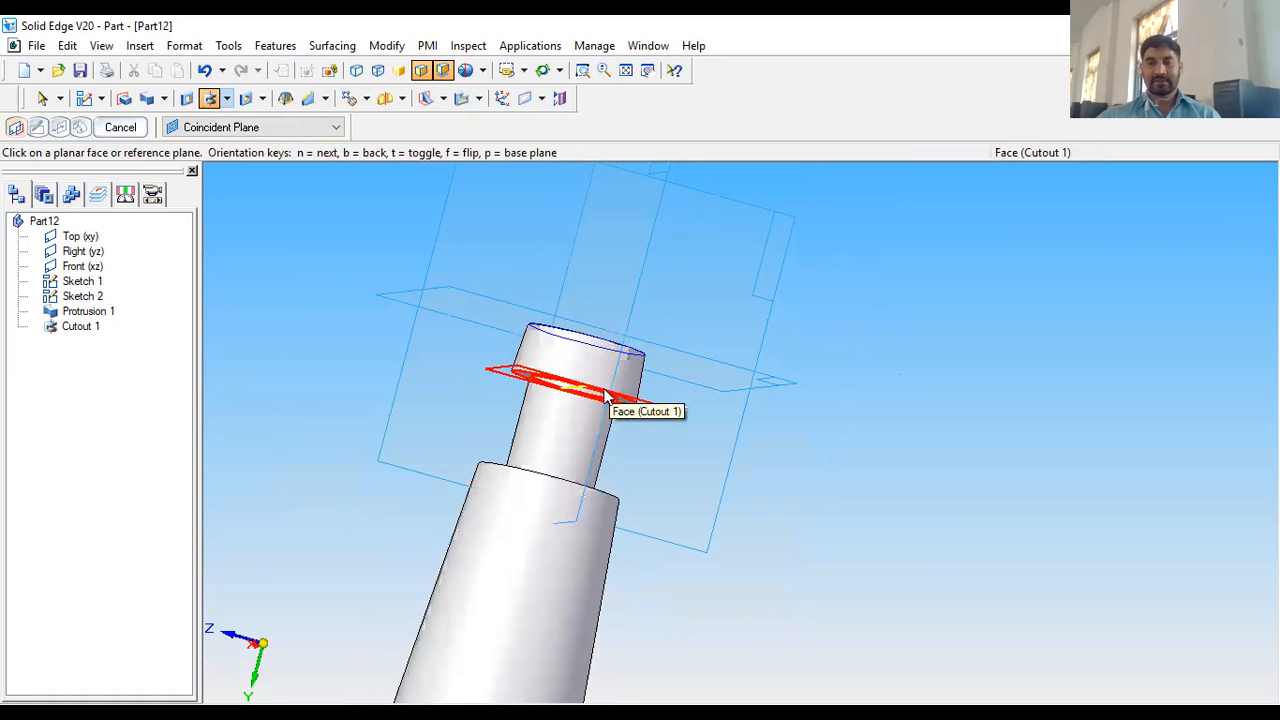
{"action": "middle_click_drag", "start_coordinate": [533, 490], "coordinate": [489, 518]}
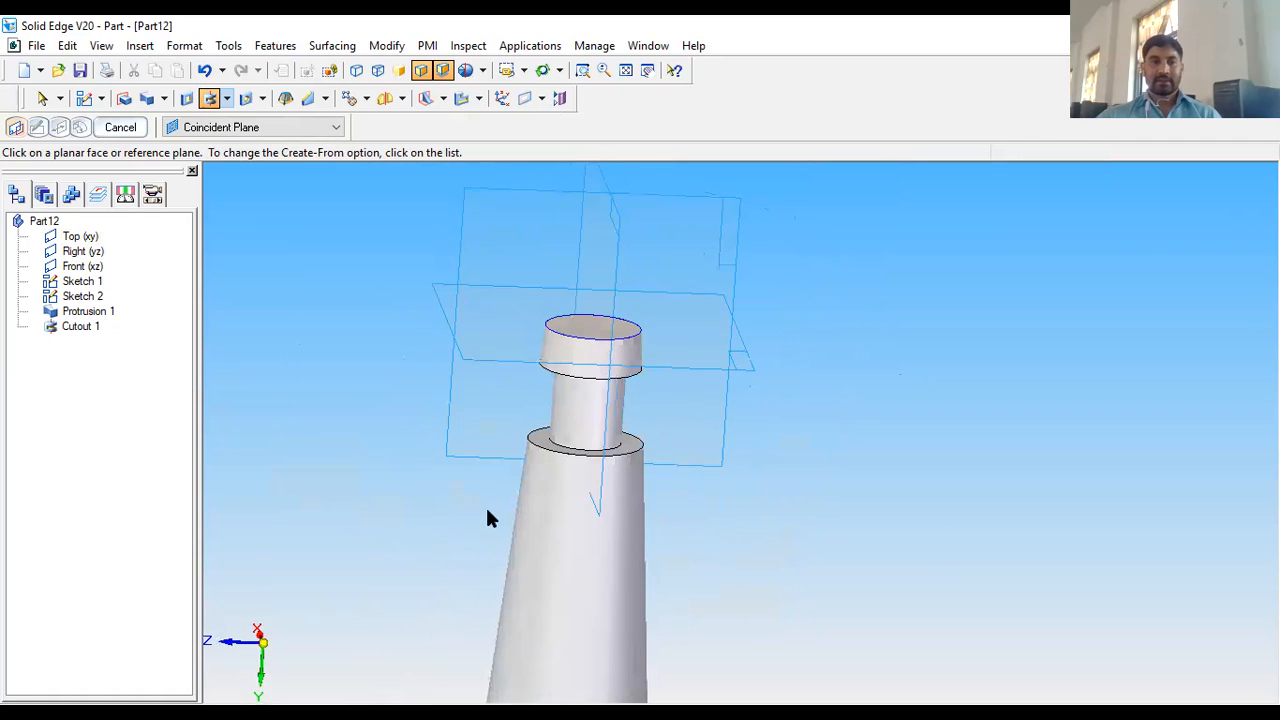
{"action": "left_click", "coordinate": [130, 137]}
{"action": "scroll", "coordinate": [649, 338], "scroll_direction": "down", "scroll_amount": 5}
{"action": "mouse_move", "coordinate": [651, 448]}
{"action": "middle_mouse_down"}
{"action": "mouse_move", "coordinate": [659, 302]}
{"action": "mouse_move", "coordinate": [597, 551]}
{"action": "mouse_move", "coordinate": [669, 451]}
{"action": "mouse_move", "coordinate": [674, 391]}
{"action": "middle_mouse_up"}
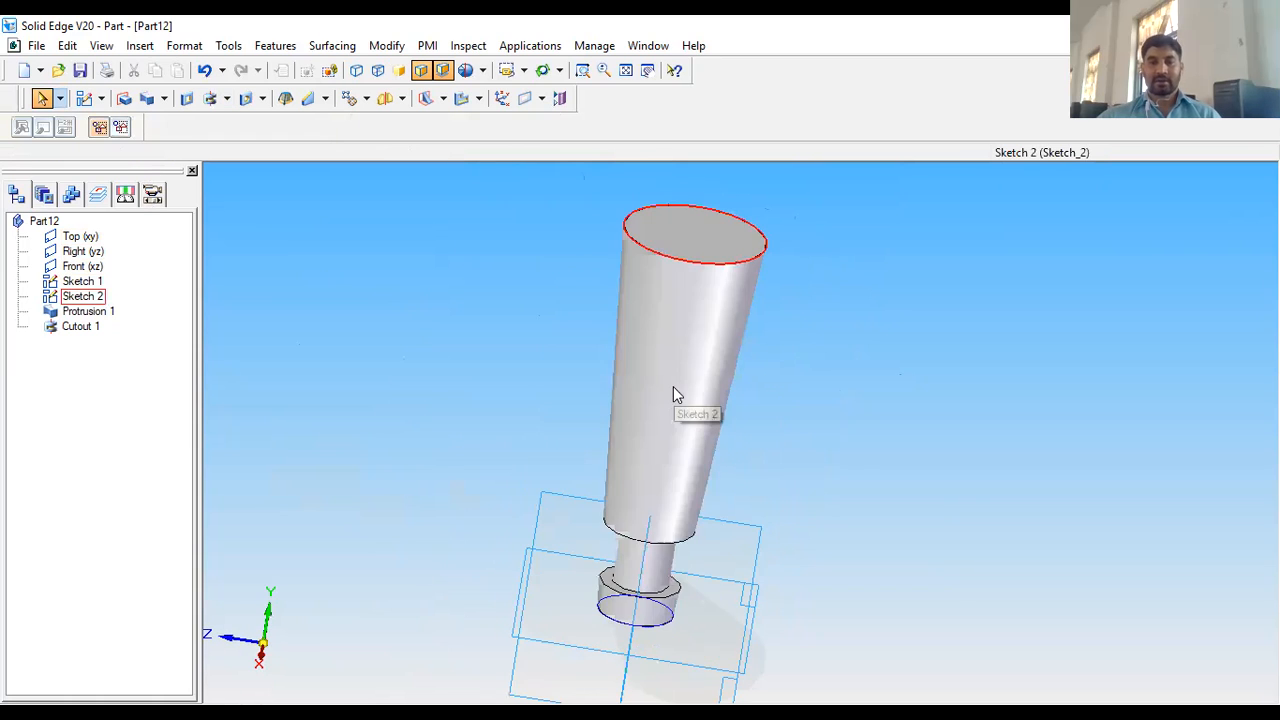
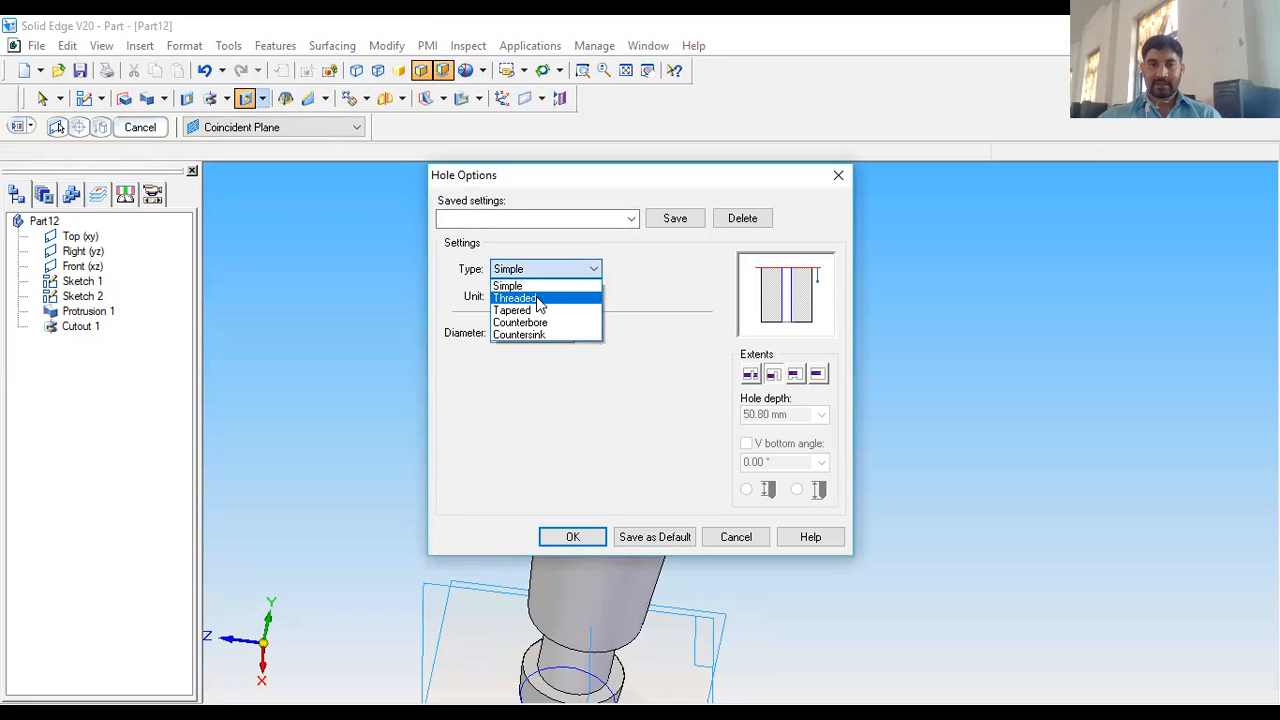
Set the hole type to Threaded with an M30 x 3 standard thread in the hole options
{"action": "left_click", "coordinate": [537, 299]}
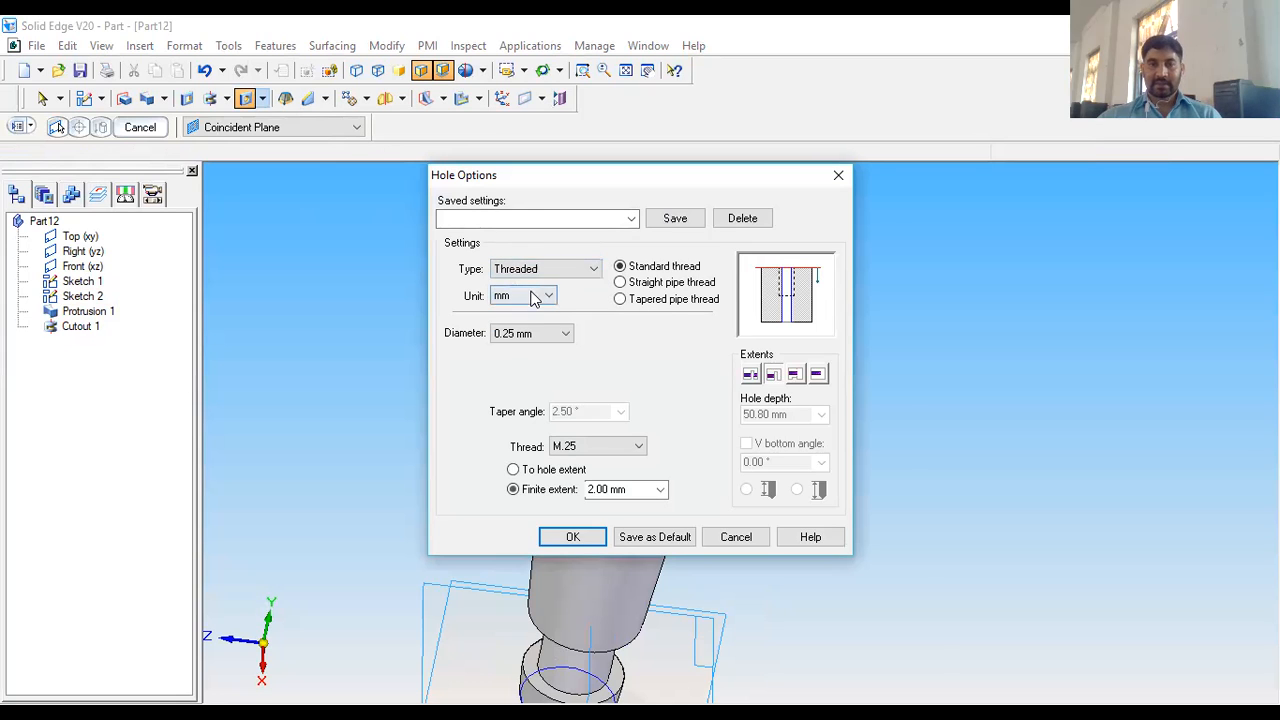
{"action": "left_click", "coordinate": [630, 448]}
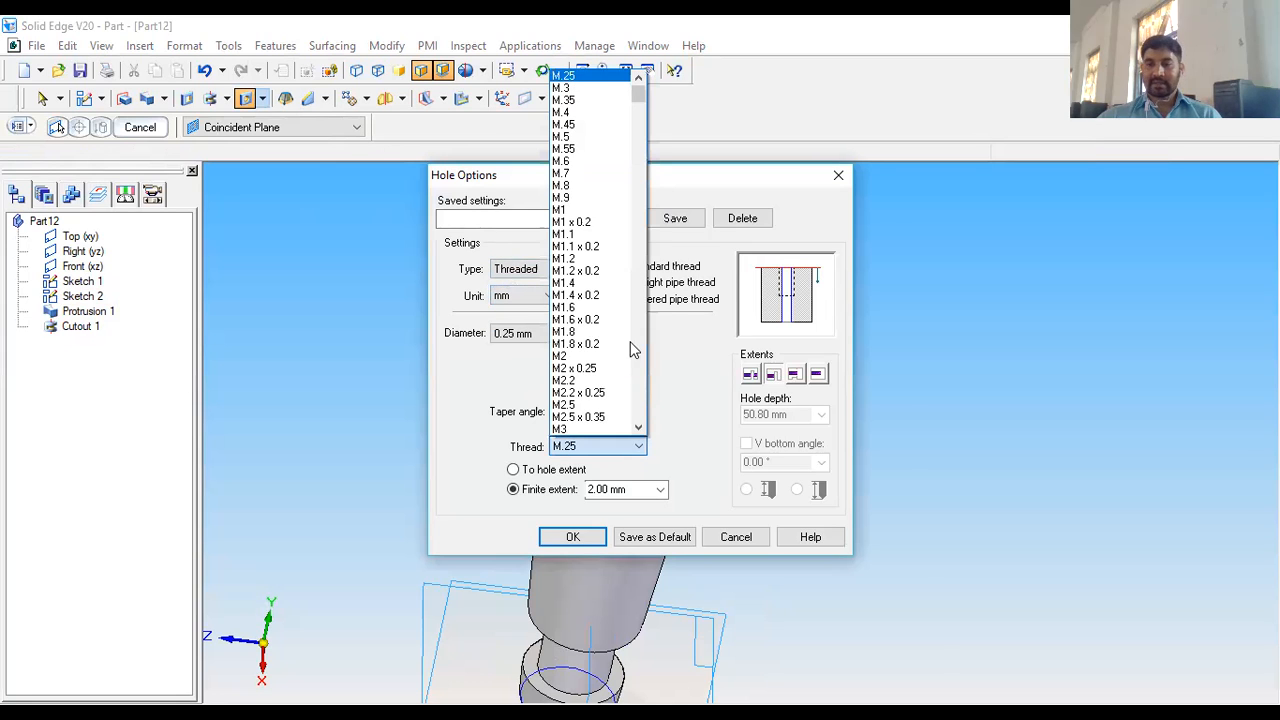
{"action": "scroll", "coordinate": [619, 346], "scroll_direction": "down", "scroll_amount": 9}
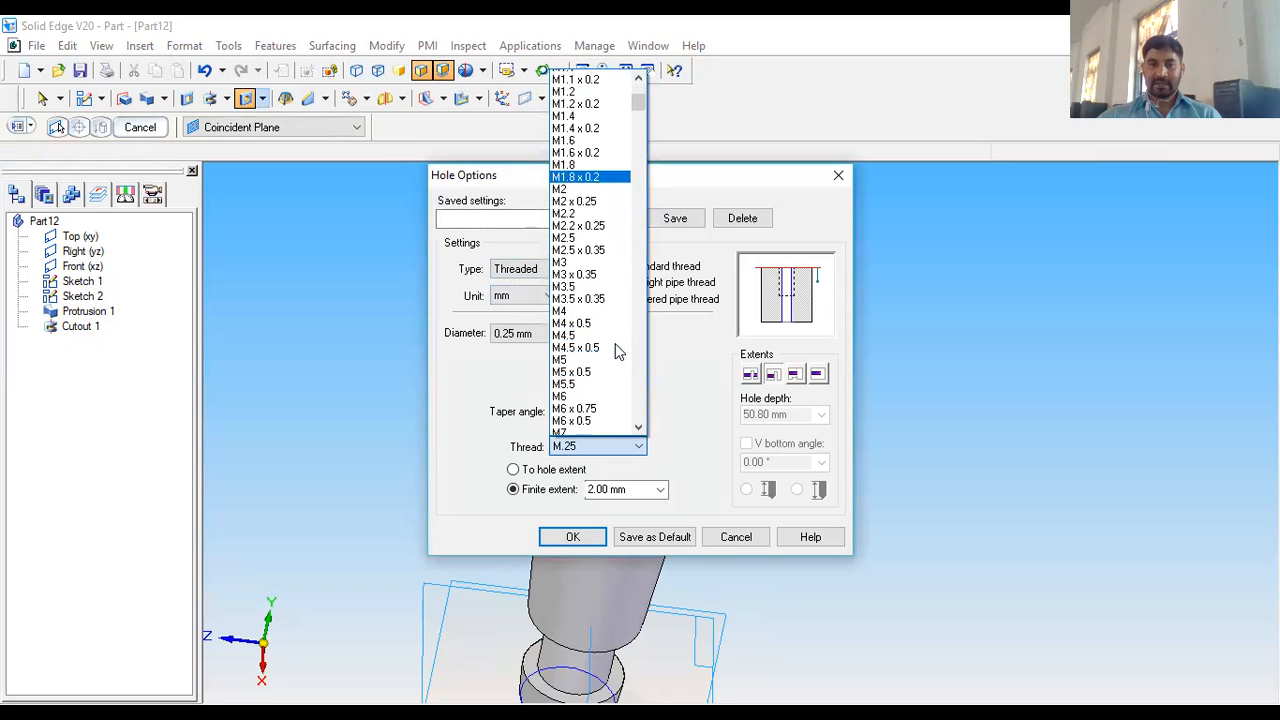
{"action": "scroll", "coordinate": [619, 350], "scroll_direction": "down", "scroll_amount": 15}
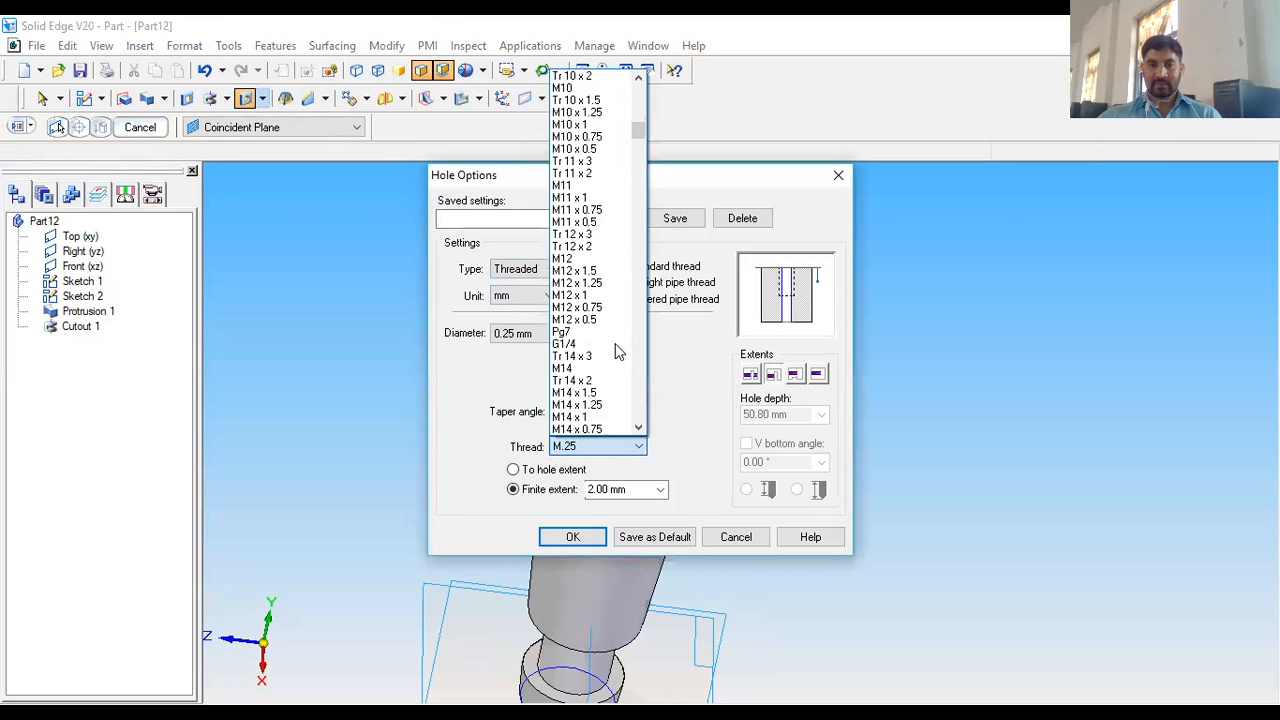
{"action": "scroll", "coordinate": [619, 350], "scroll_direction": "down", "scroll_amount": 12}
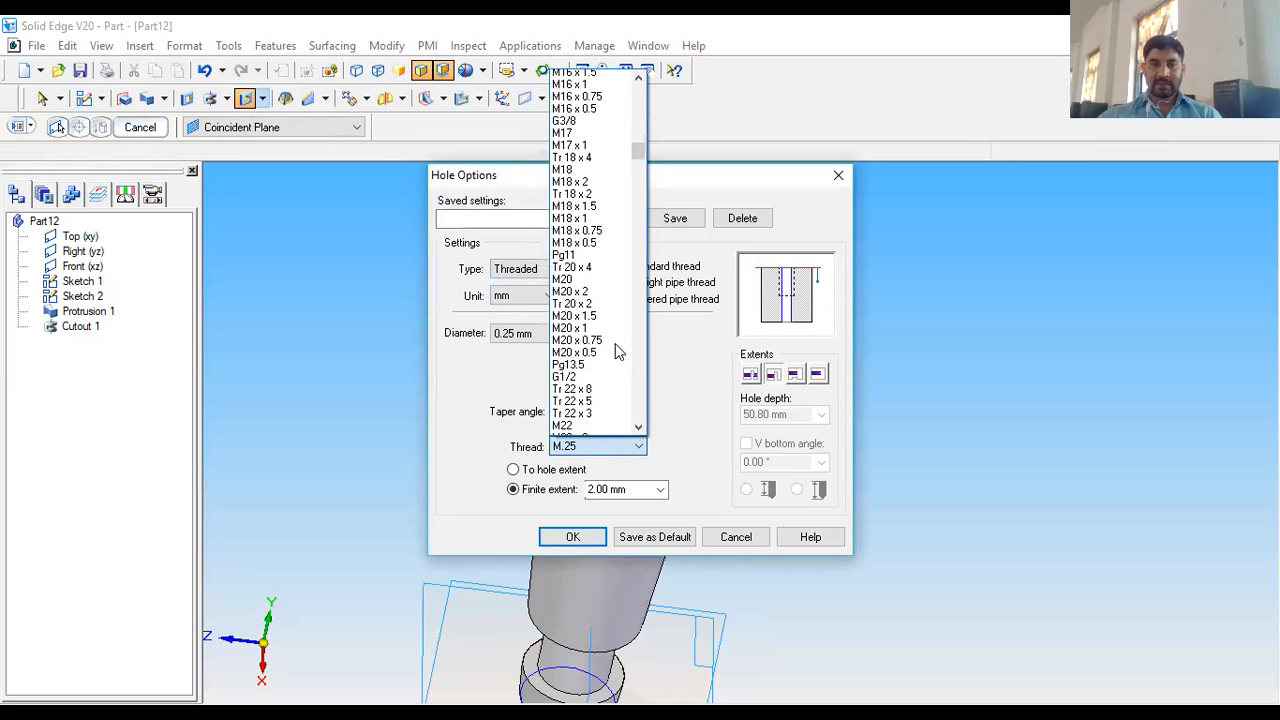
{"action": "scroll", "coordinate": [608, 288], "scroll_direction": "down", "scroll_amount": 4}
{"action": "scroll", "coordinate": [608, 288], "scroll_direction": "down", "scroll_amount": 8}
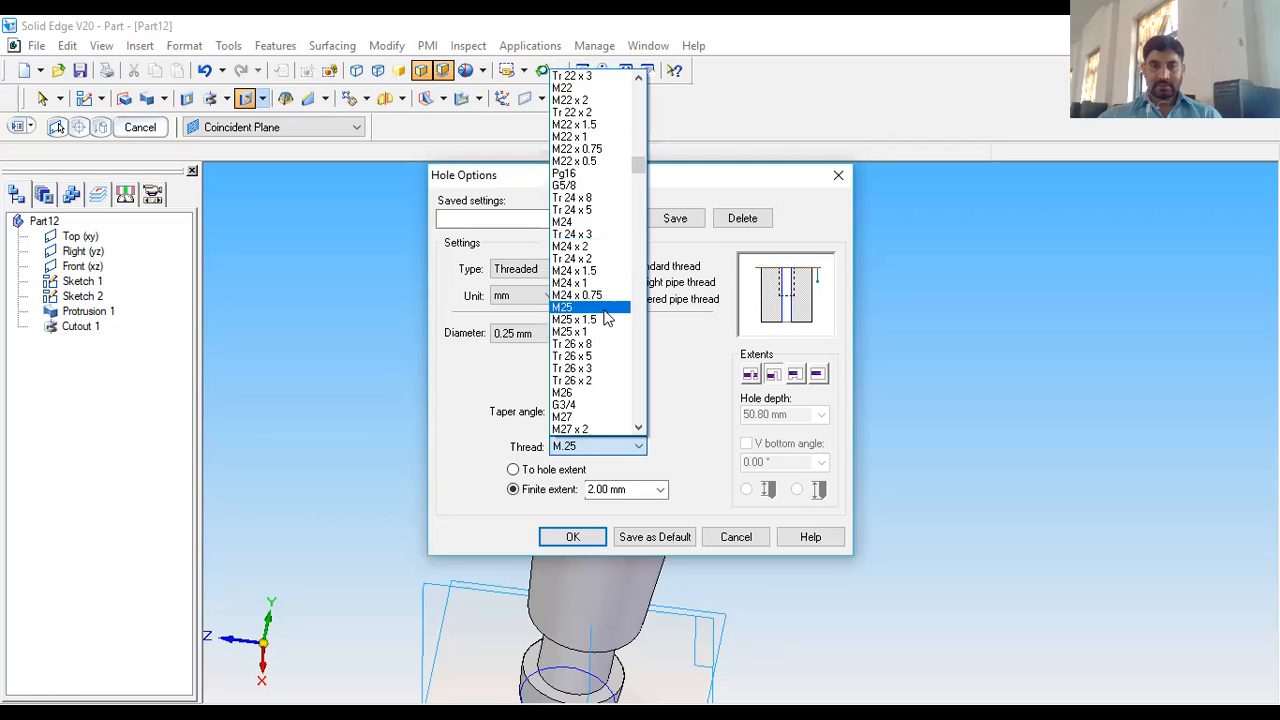
{"action": "scroll", "coordinate": [608, 320], "scroll_direction": "down", "scroll_amount": 2}
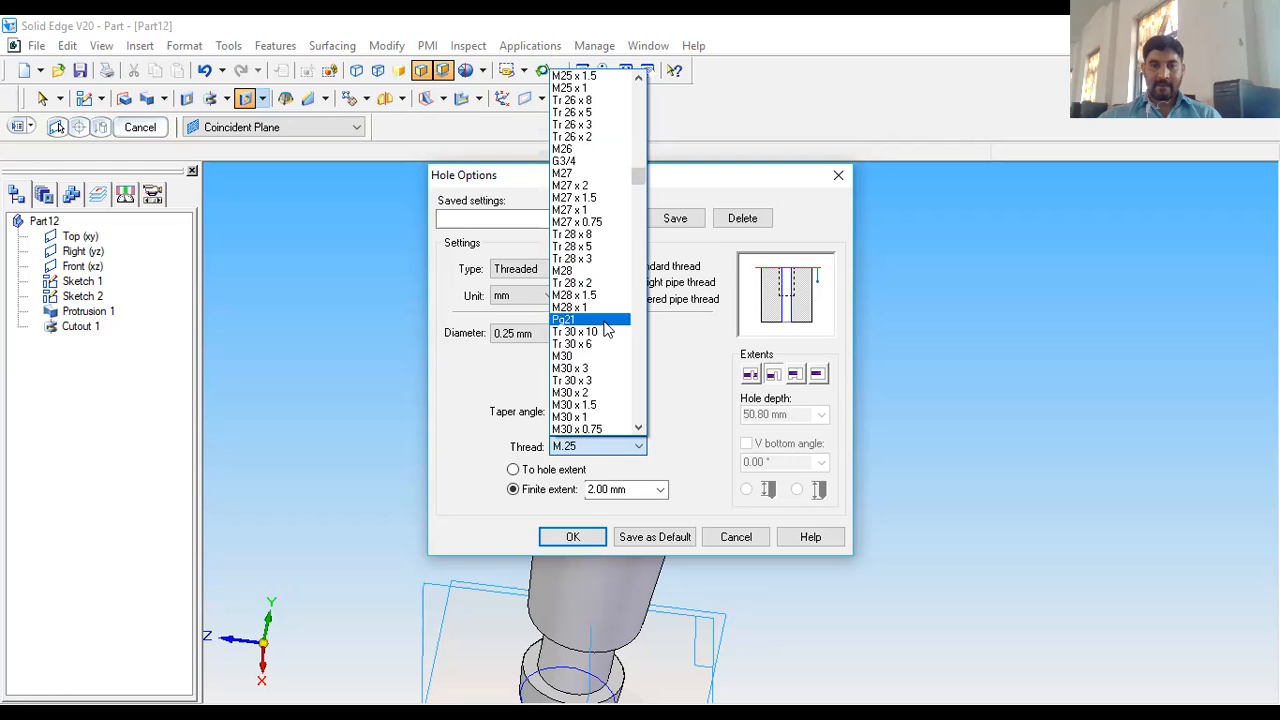
{"action": "left_click", "coordinate": [604, 370]}
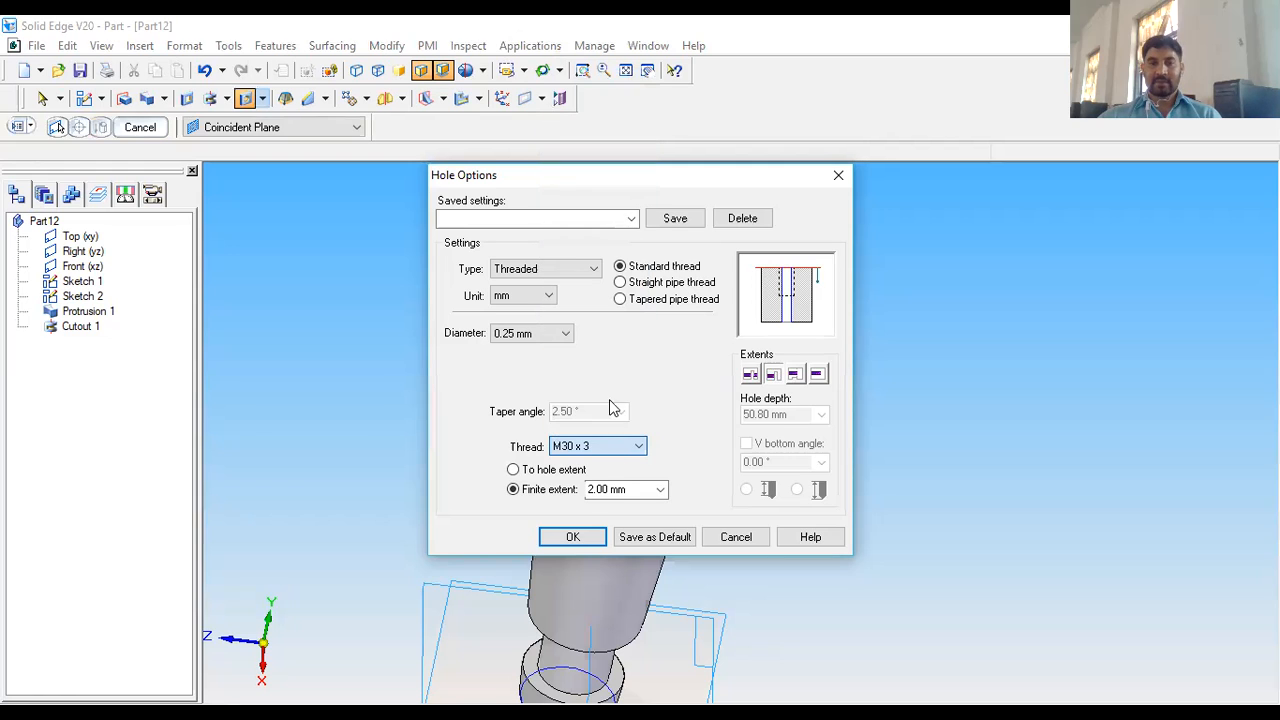
Give the hole's thread a finite extent of 10 mm
{"action": "left_click", "coordinate": [530, 491]}
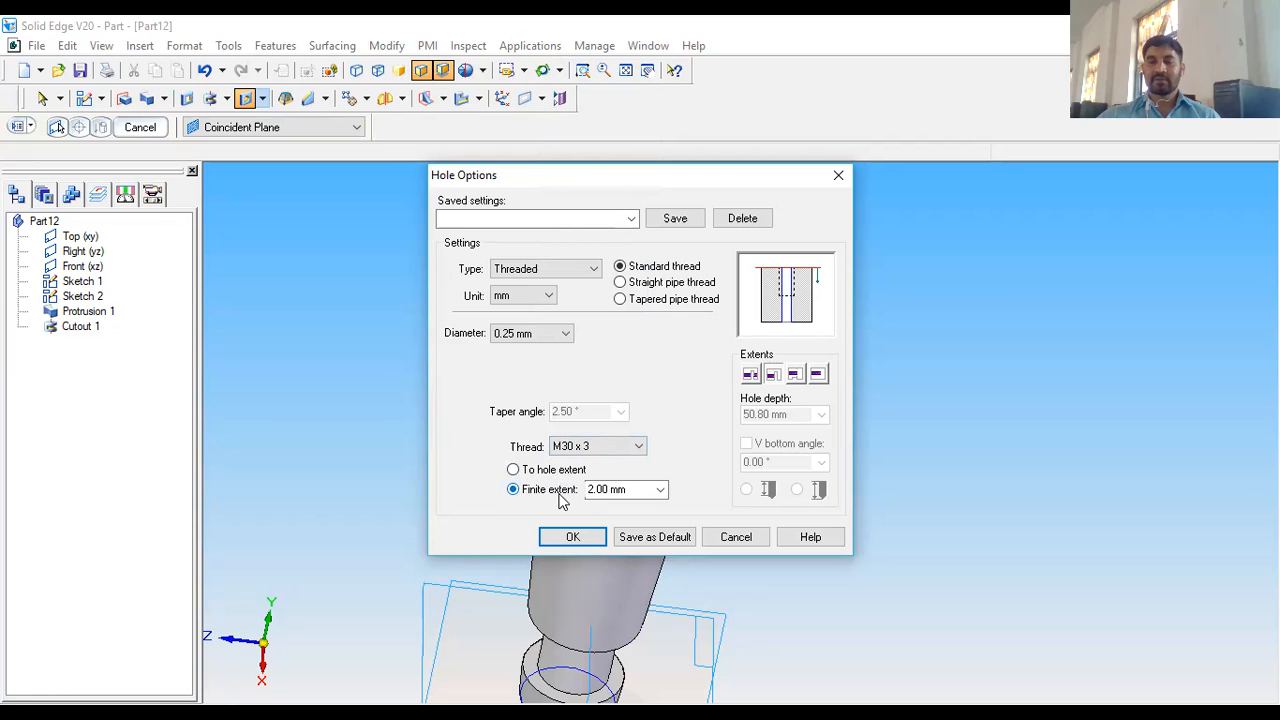
{"action": "left_click_drag", "start_coordinate": [636, 491], "coordinate": [556, 502]}
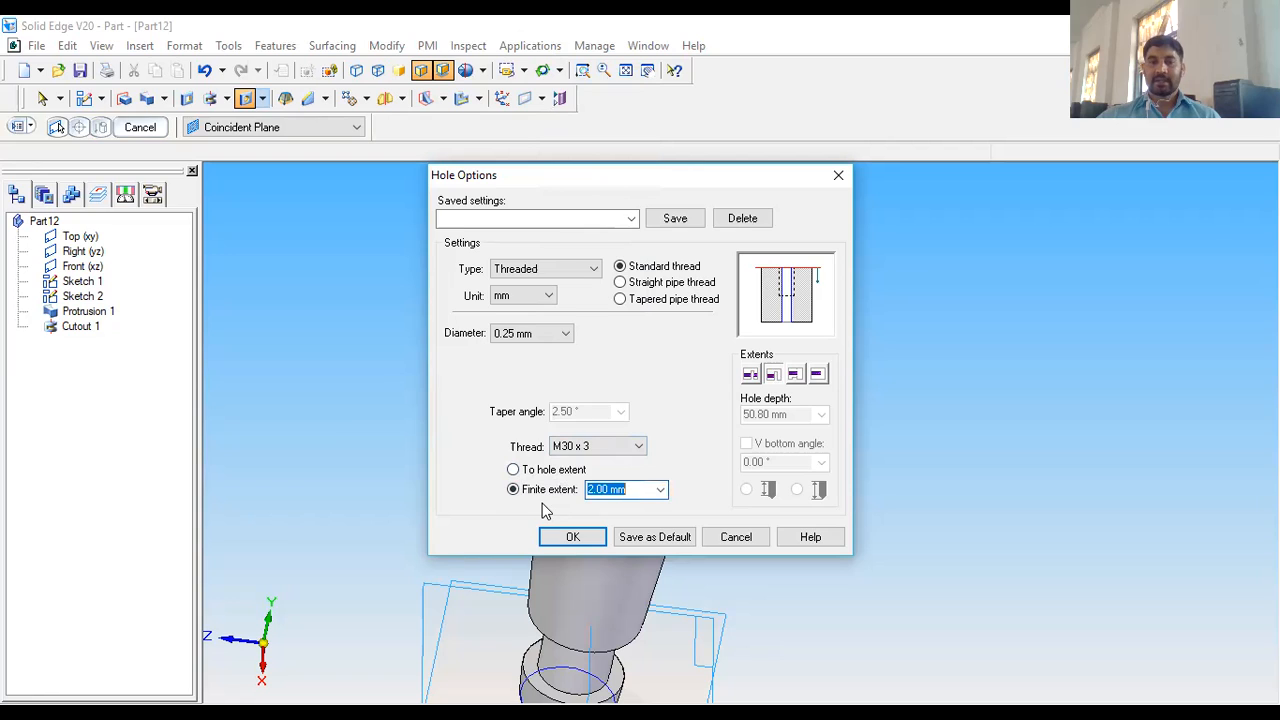
{"action": "type", "text": "10"}
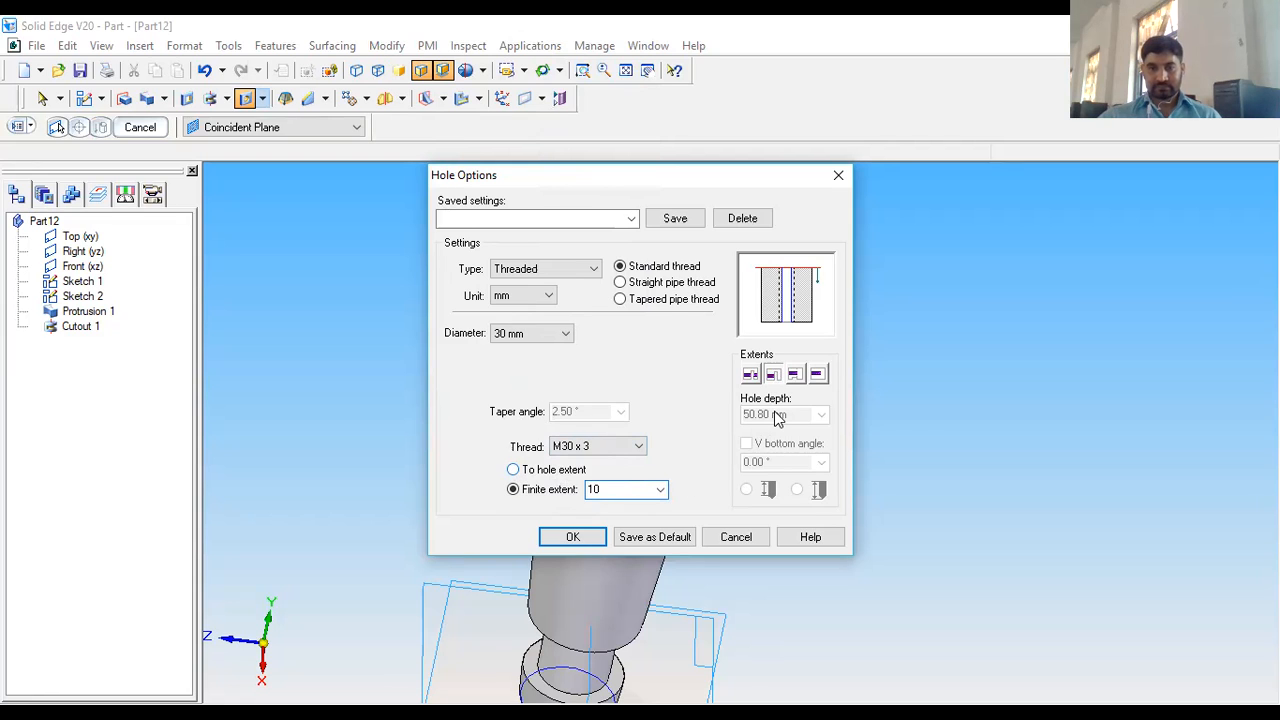
Run the thread to the hole extent and use a finite hole depth of 60 mm
{"action": "left_click", "coordinate": [560, 472]}
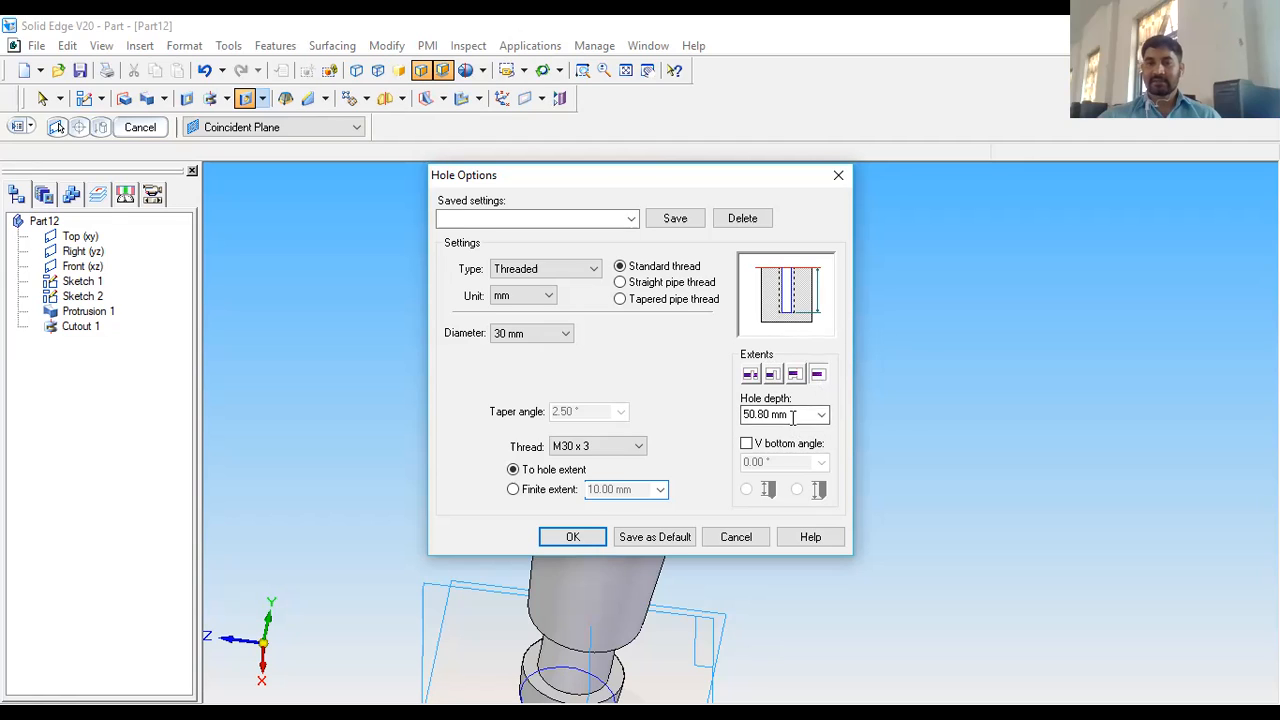
{"action": "left_click_drag", "start_coordinate": [793, 415], "coordinate": [741, 415]}
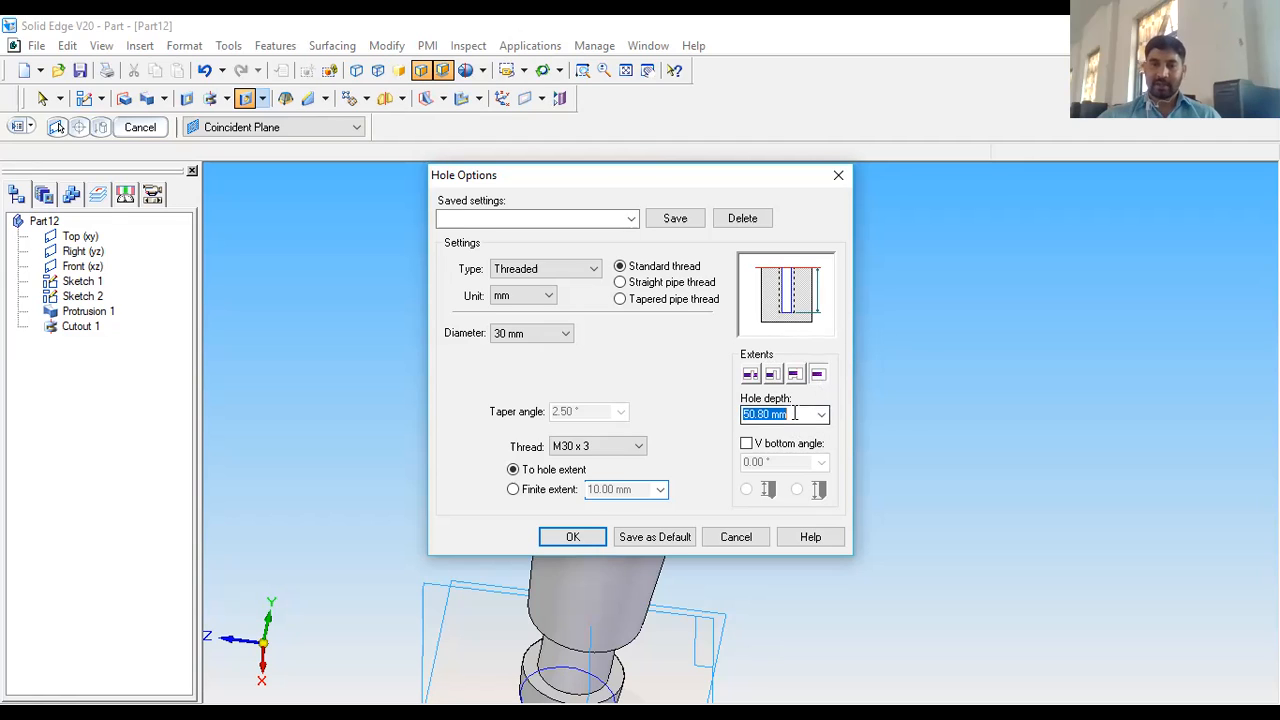
{"action": "type", "text": "60"}
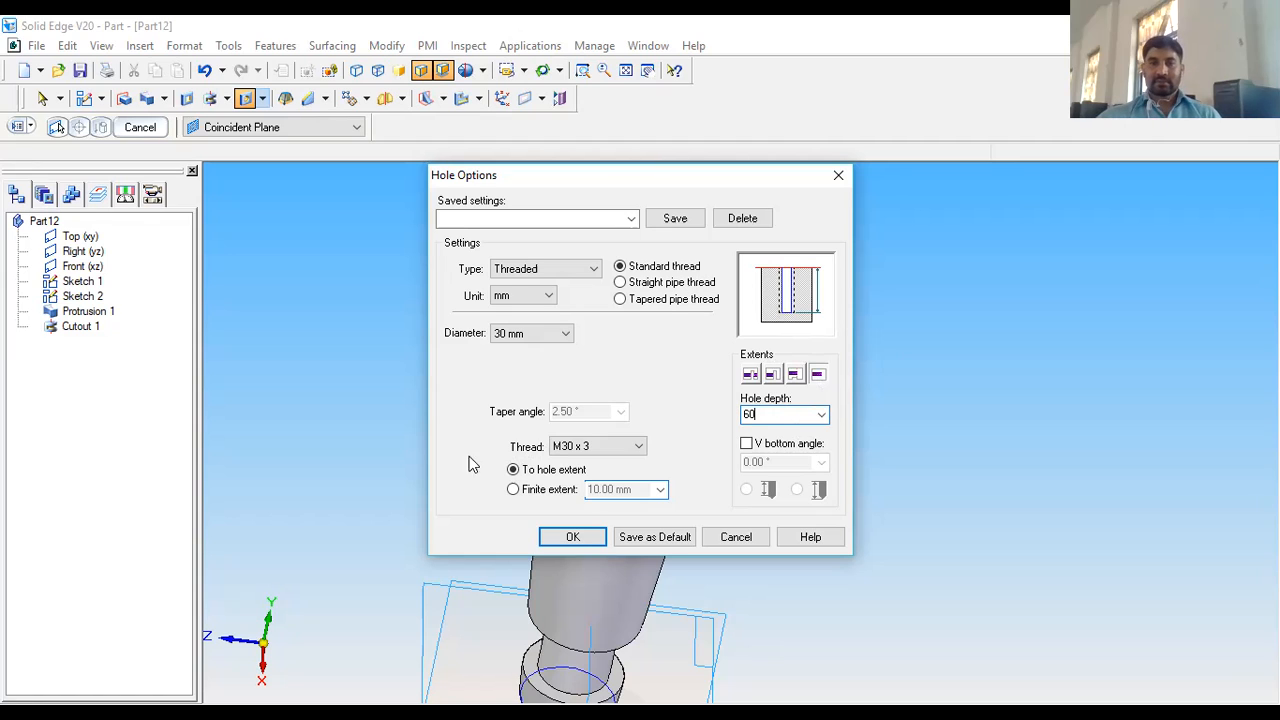
Accept the hole options and place the M30 x 3 threaded hole at the centre of the lofted part's large end face, directed into the part
{"action": "left_click", "coordinate": [573, 538]}
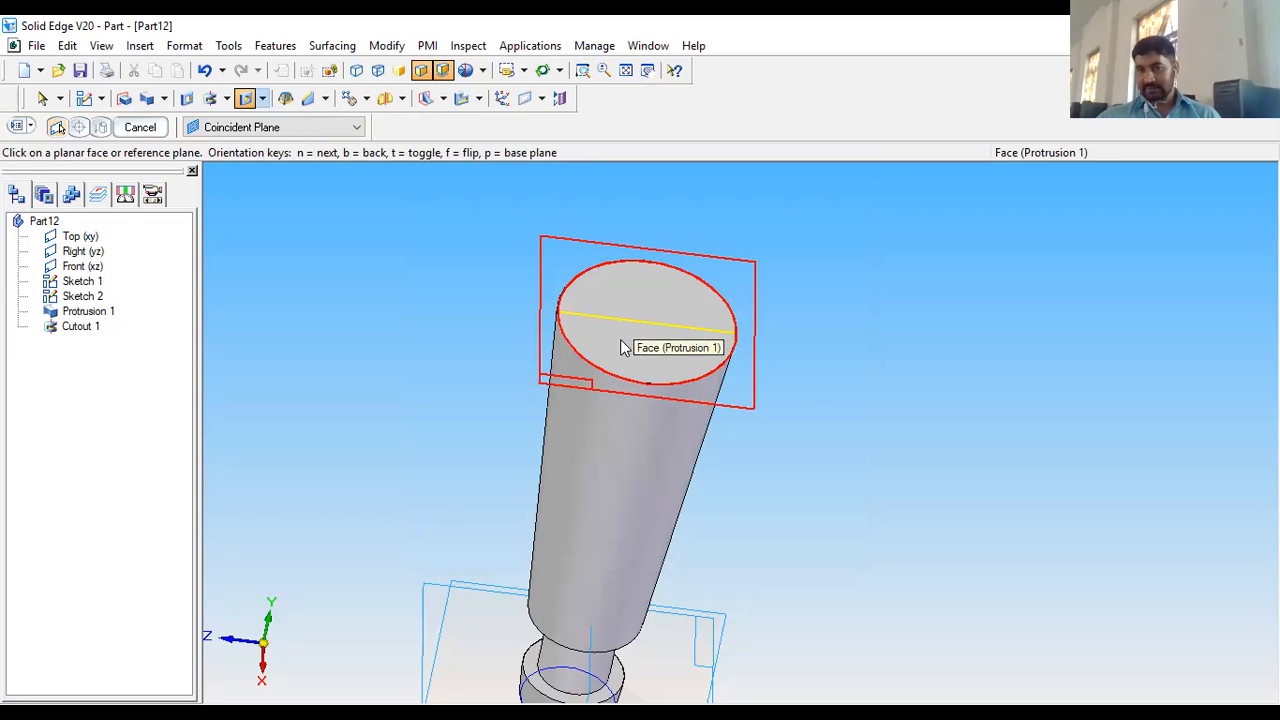
{"action": "left_click", "coordinate": [621, 347]}
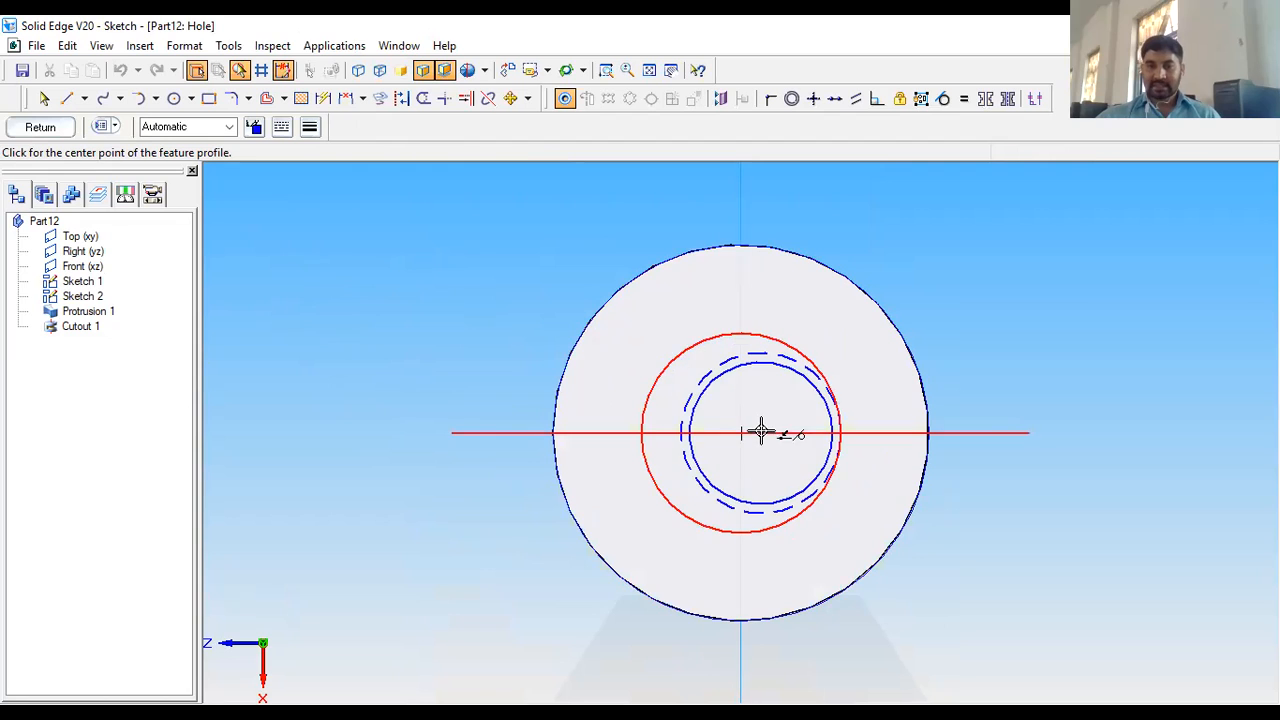
{"action": "left_click", "coordinate": [740, 432]}
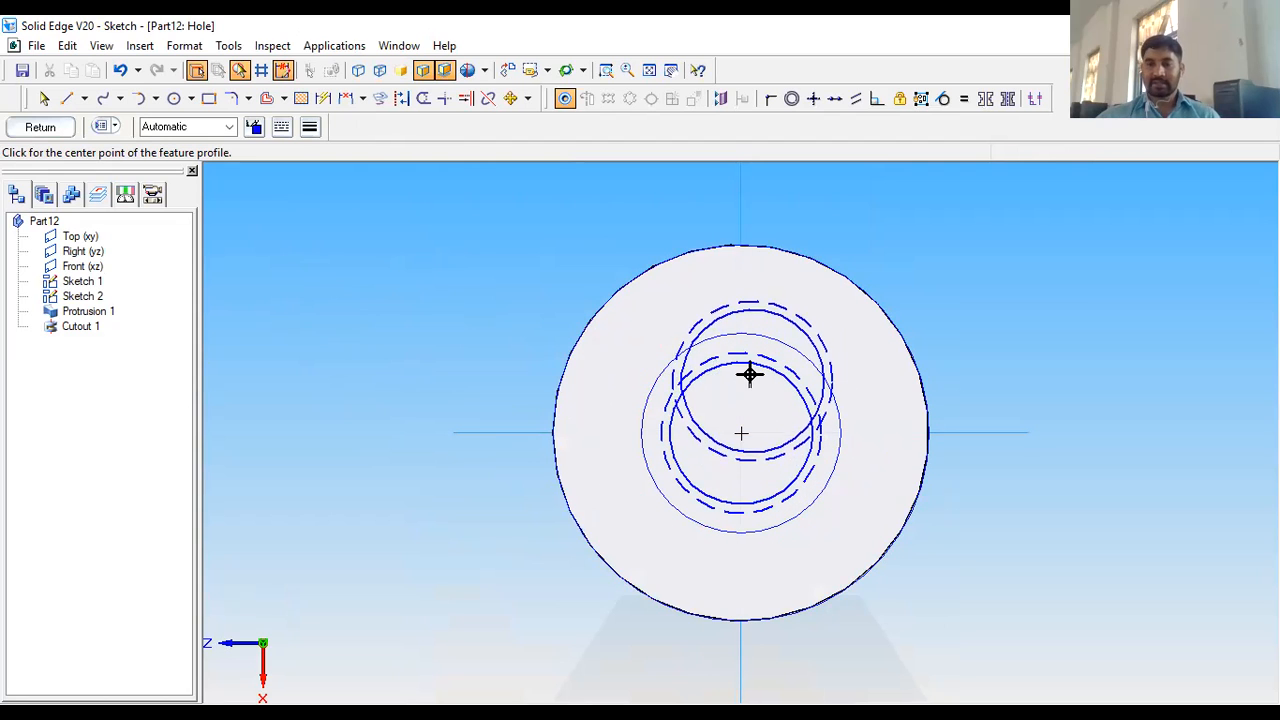
{"action": "left_click", "coordinate": [32, 129]}
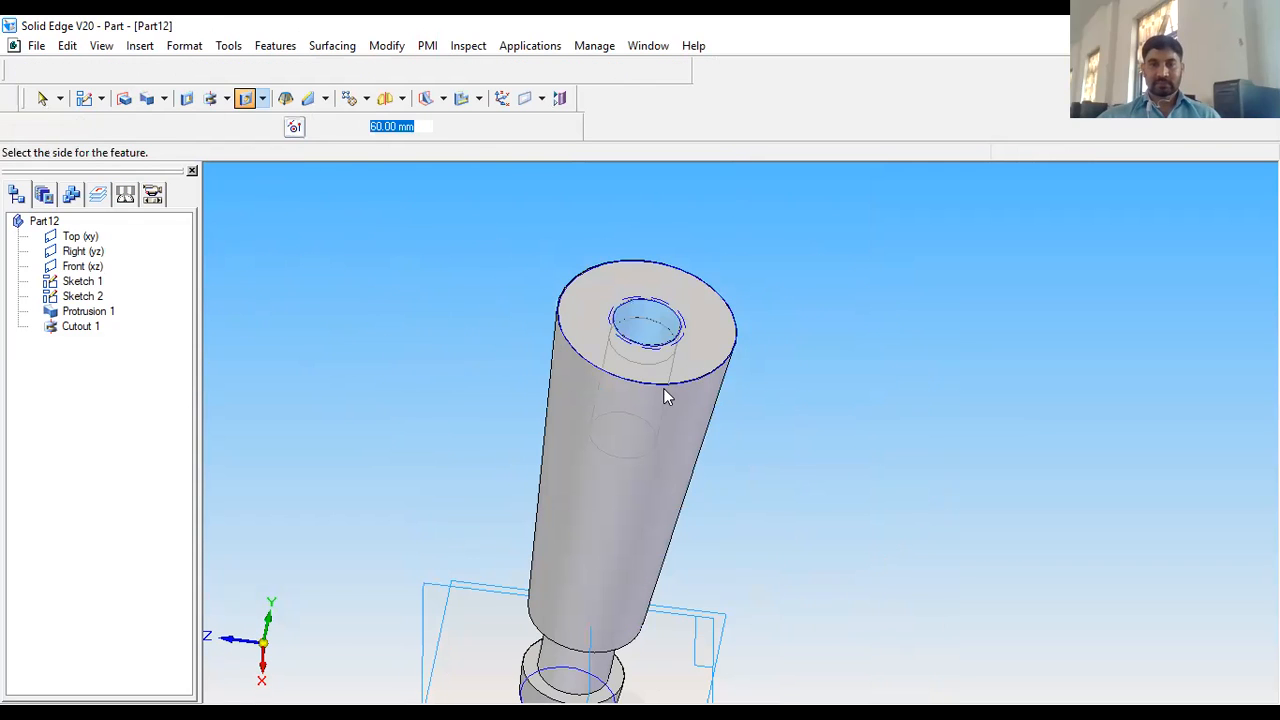
{"action": "left_click", "coordinate": [637, 459]}
Turn on textures in the view's rendering format so the hole's threads are displayed
{"action": "scroll", "coordinate": [654, 358], "scroll_direction": "up", "scroll_amount": 2}
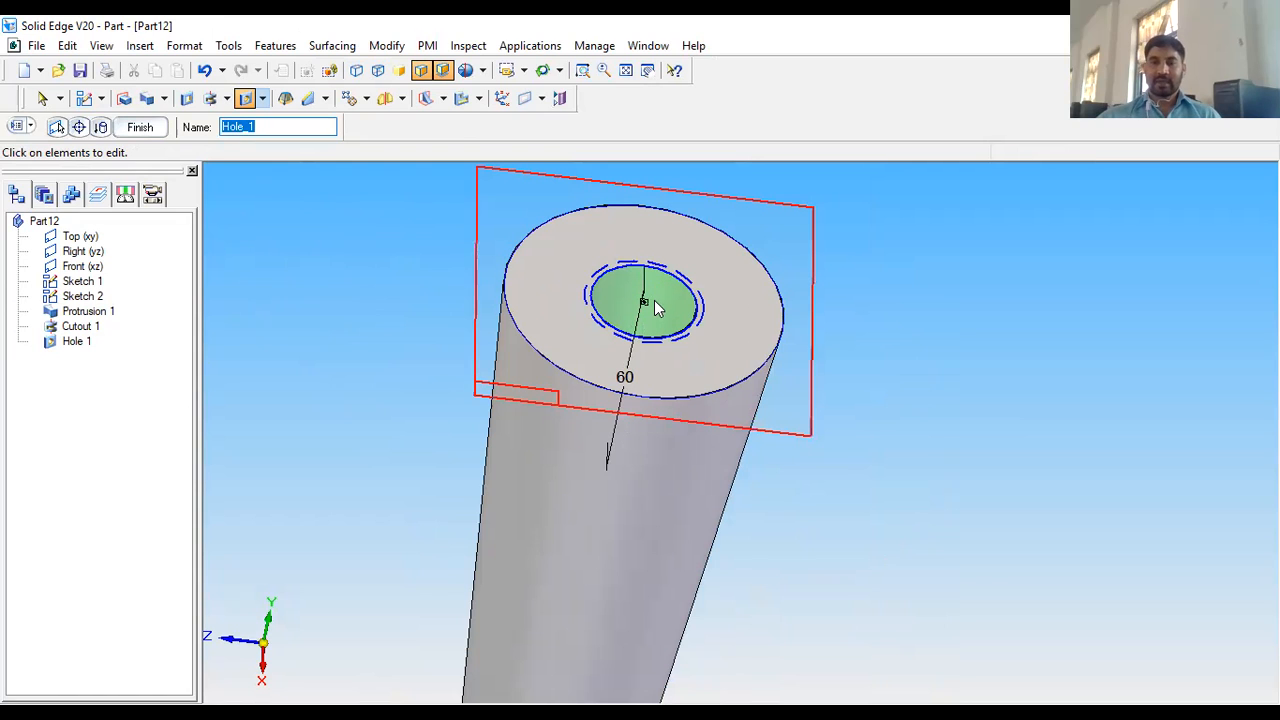
{"action": "scroll", "coordinate": [650, 300], "scroll_direction": "up", "scroll_amount": 2}
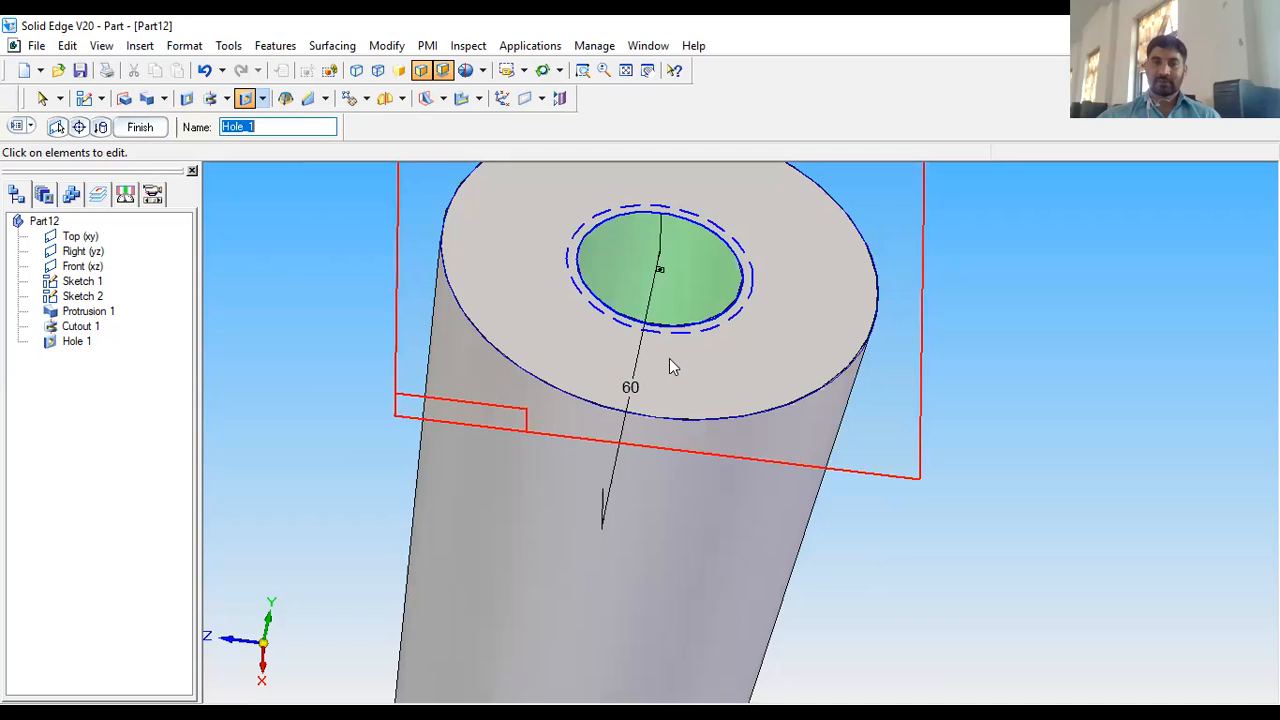
{"action": "scroll", "coordinate": [673, 358], "scroll_direction": "down", "scroll_amount": 2}
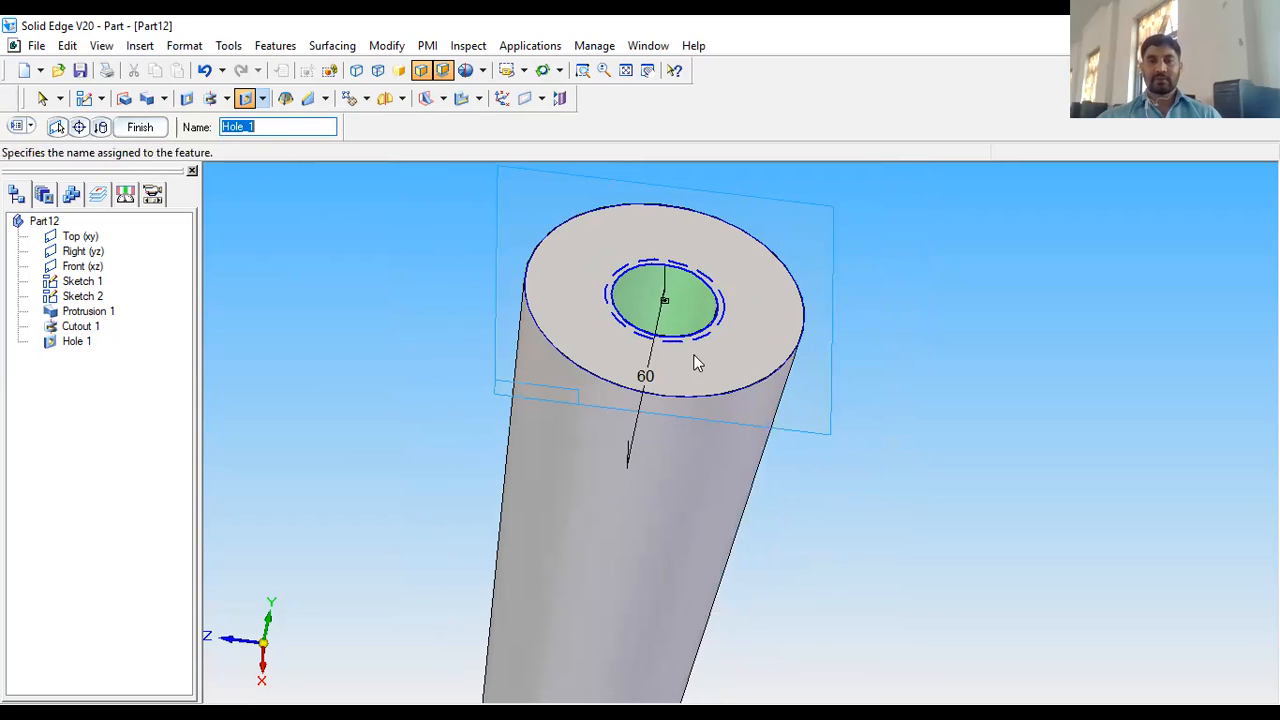
{"action": "scroll", "coordinate": [629, 326], "scroll_direction": "up", "scroll_amount": 1}
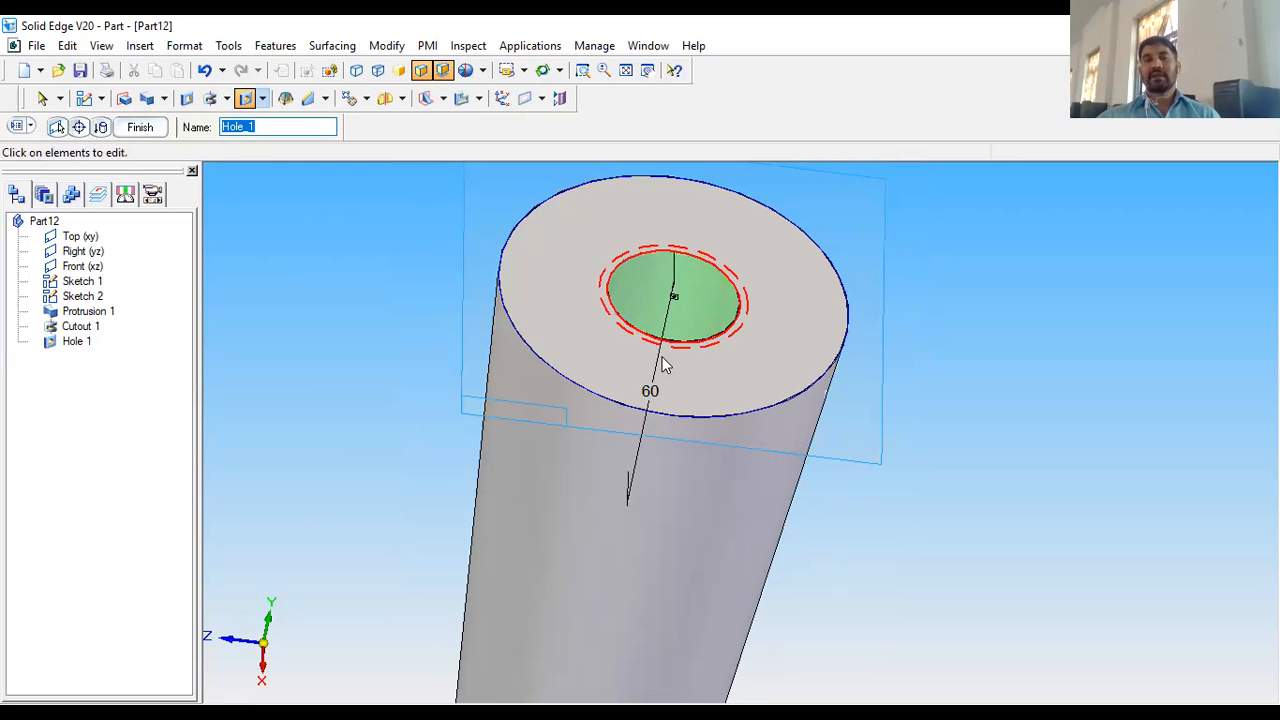
{"action": "scroll", "coordinate": [662, 383], "scroll_direction": "down", "scroll_amount": 1}
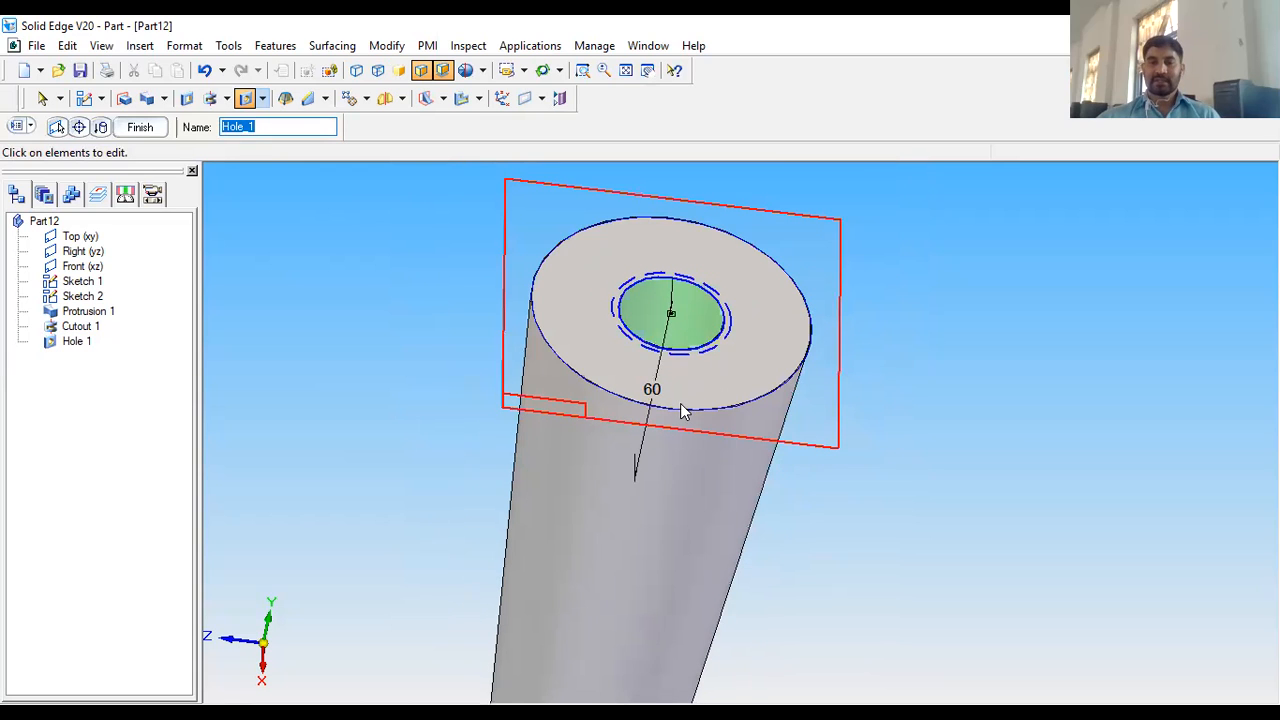
{"action": "left_click", "coordinate": [228, 47]}
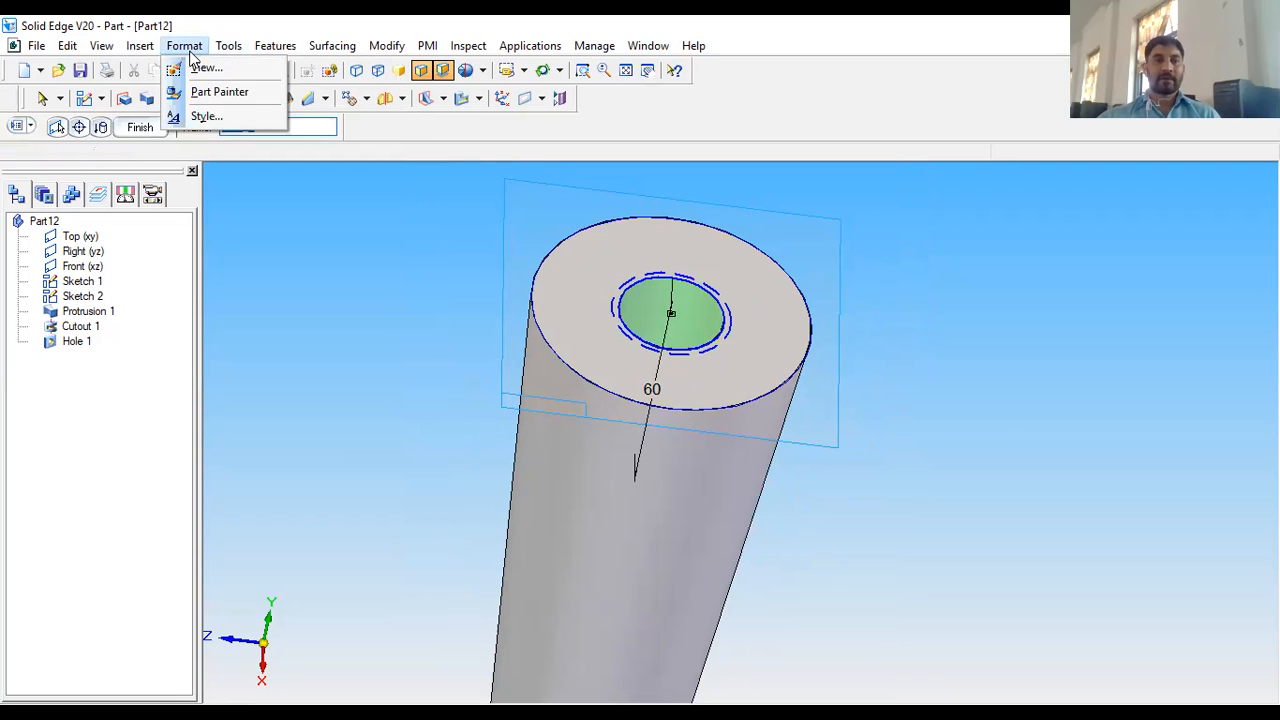
{"action": "left_click", "coordinate": [198, 67]}
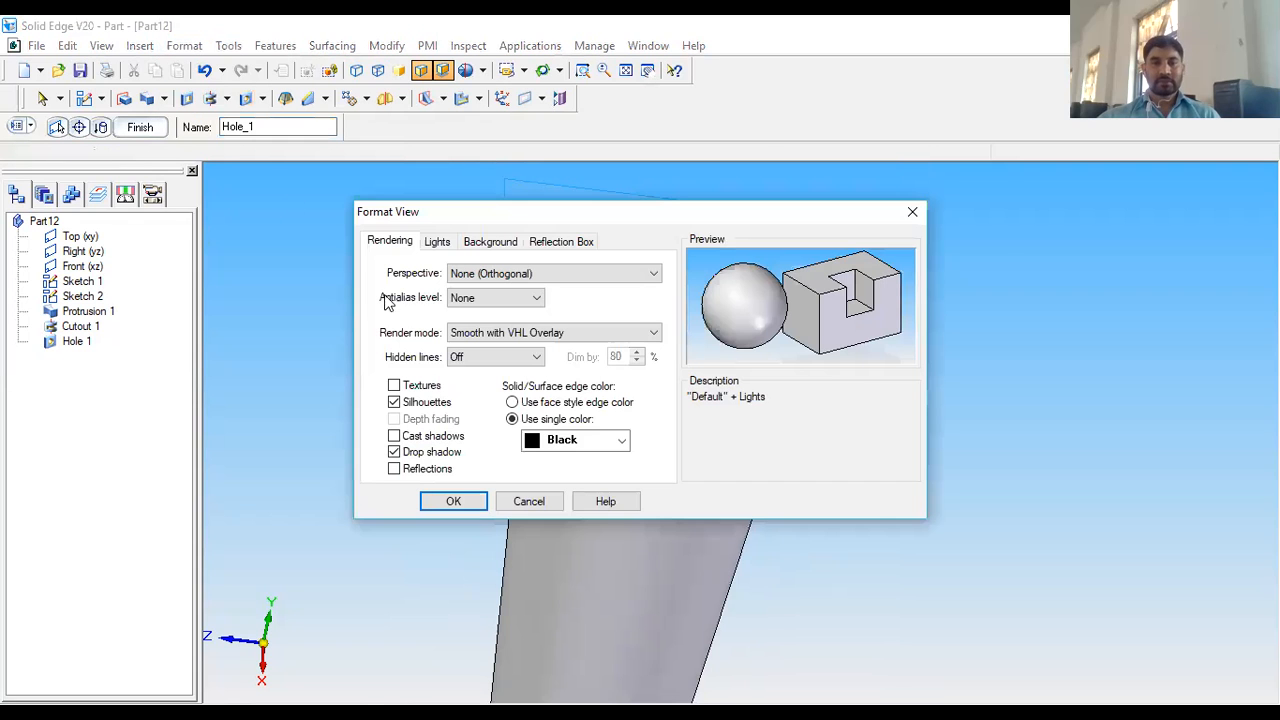
{"action": "left_click", "coordinate": [412, 389]}
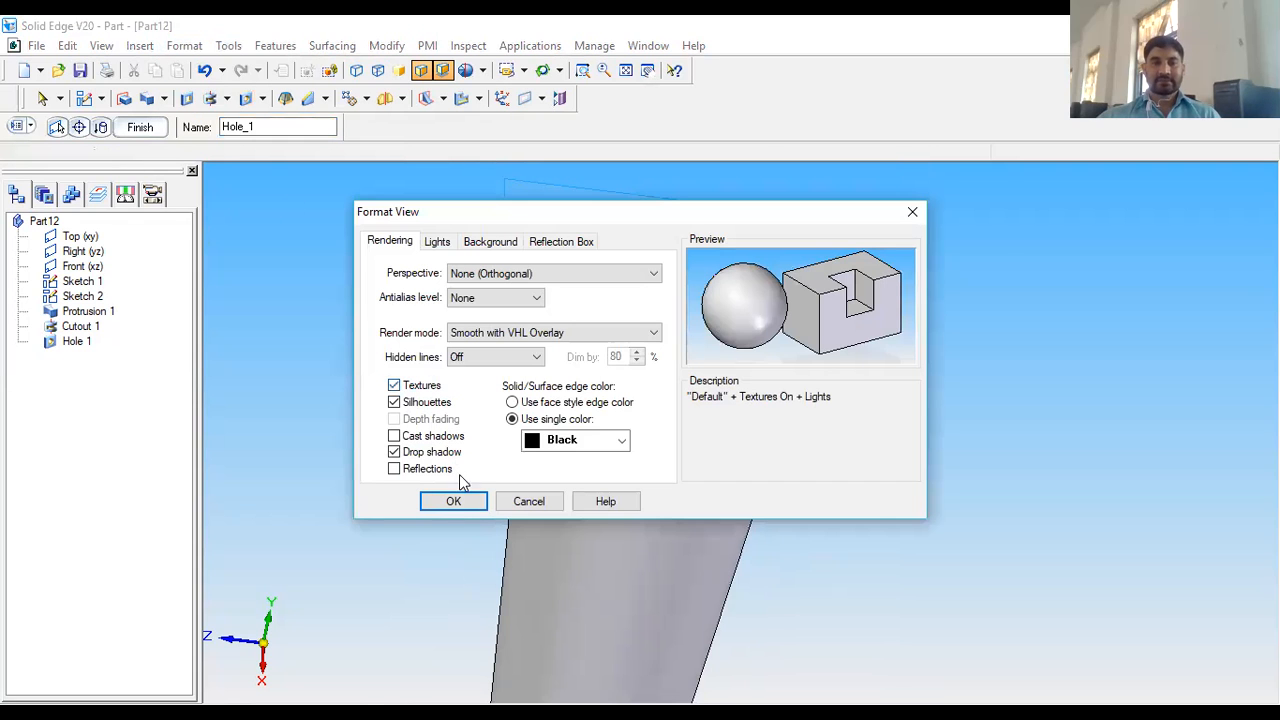
{"action": "left_click", "coordinate": [453, 501]}
Examine the thread texture inside the hole from several angles and distances
{"action": "middle_click_drag", "start_coordinate": [798, 434], "coordinate": [775, 495]}
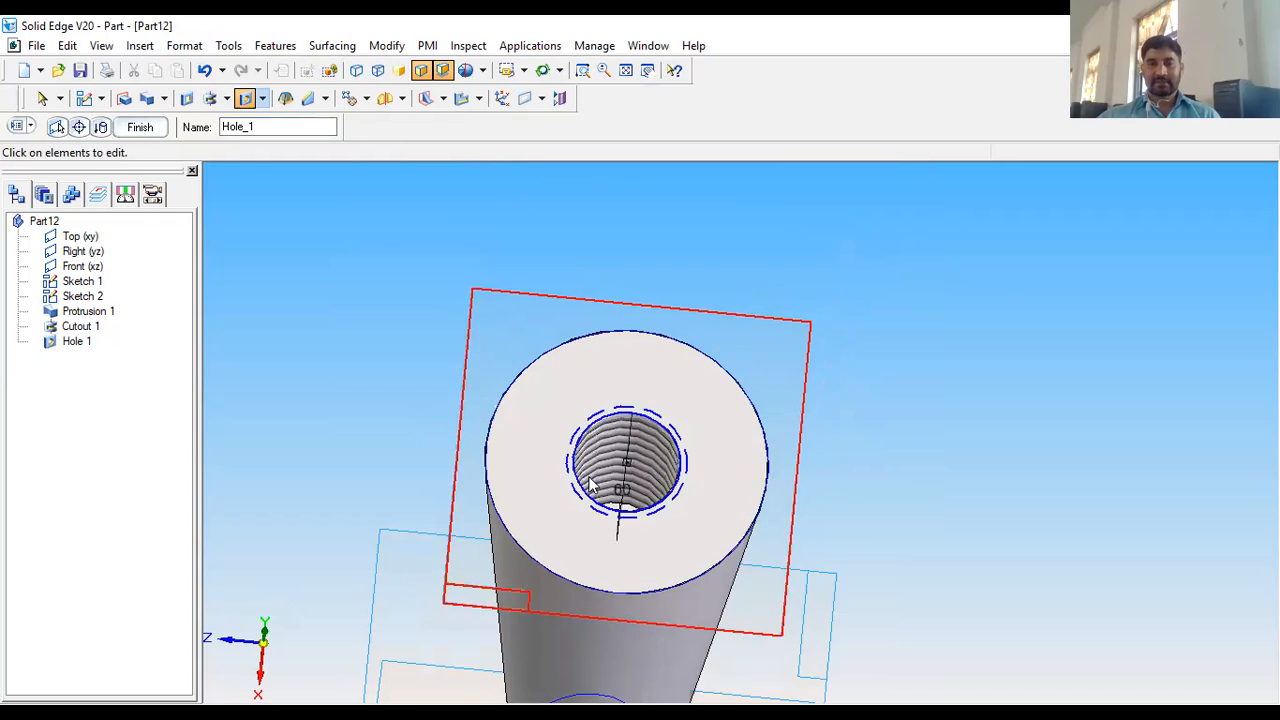
{"action": "scroll", "coordinate": [592, 476], "scroll_direction": "up", "scroll_amount": 3}
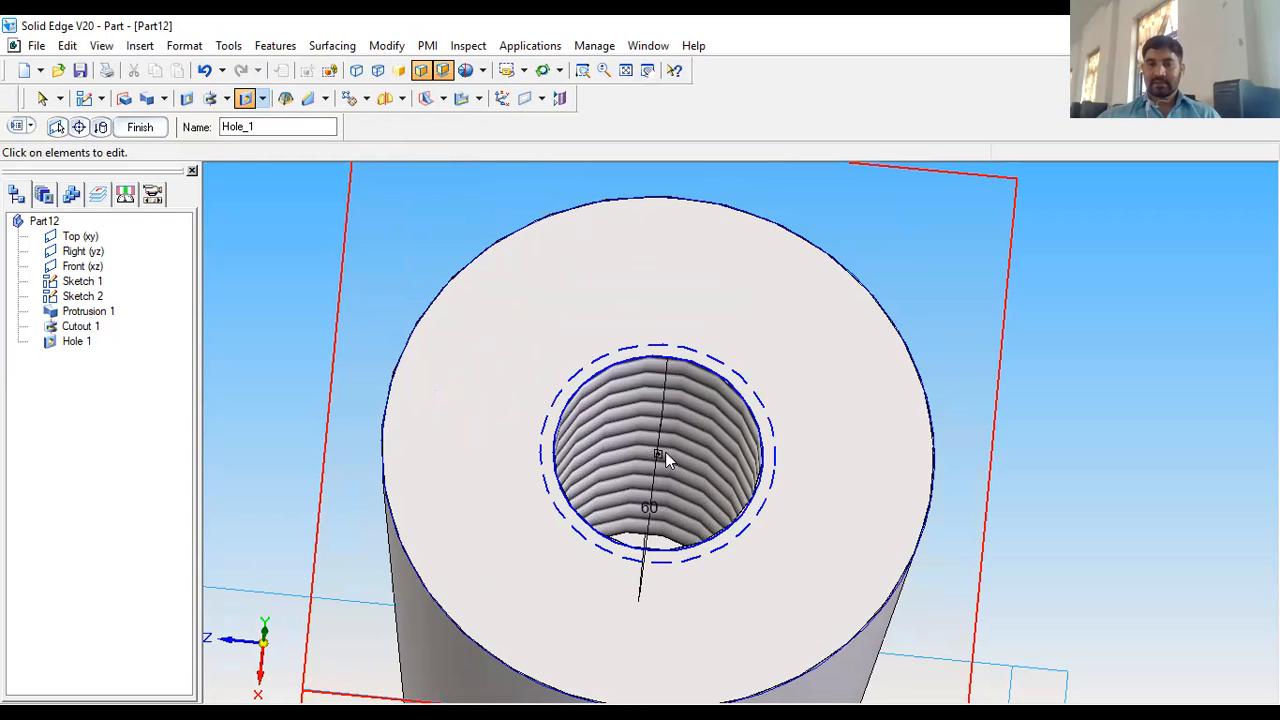
{"action": "scroll", "coordinate": [670, 515], "scroll_direction": "down", "scroll_amount": 4}
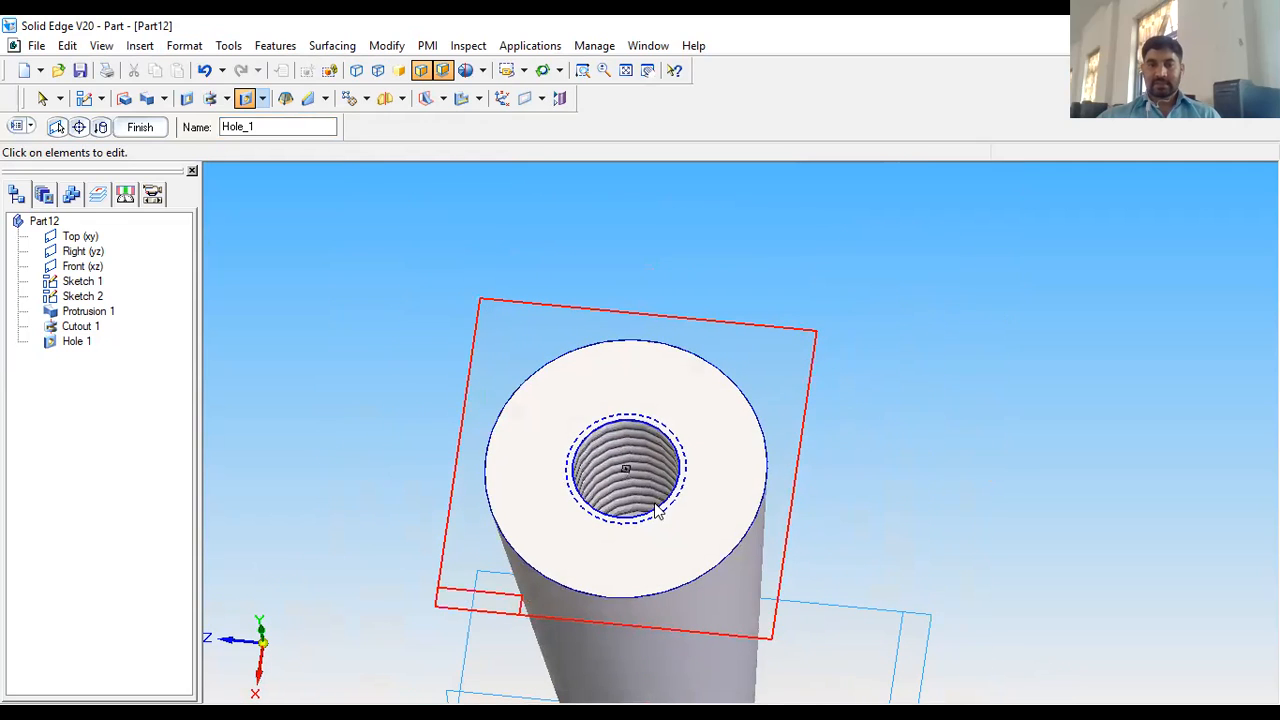
{"action": "scroll", "coordinate": [658, 512], "scroll_direction": "up", "scroll_amount": 3}
{"action": "scroll", "coordinate": [680, 450], "scroll_direction": "down", "scroll_amount": 3}
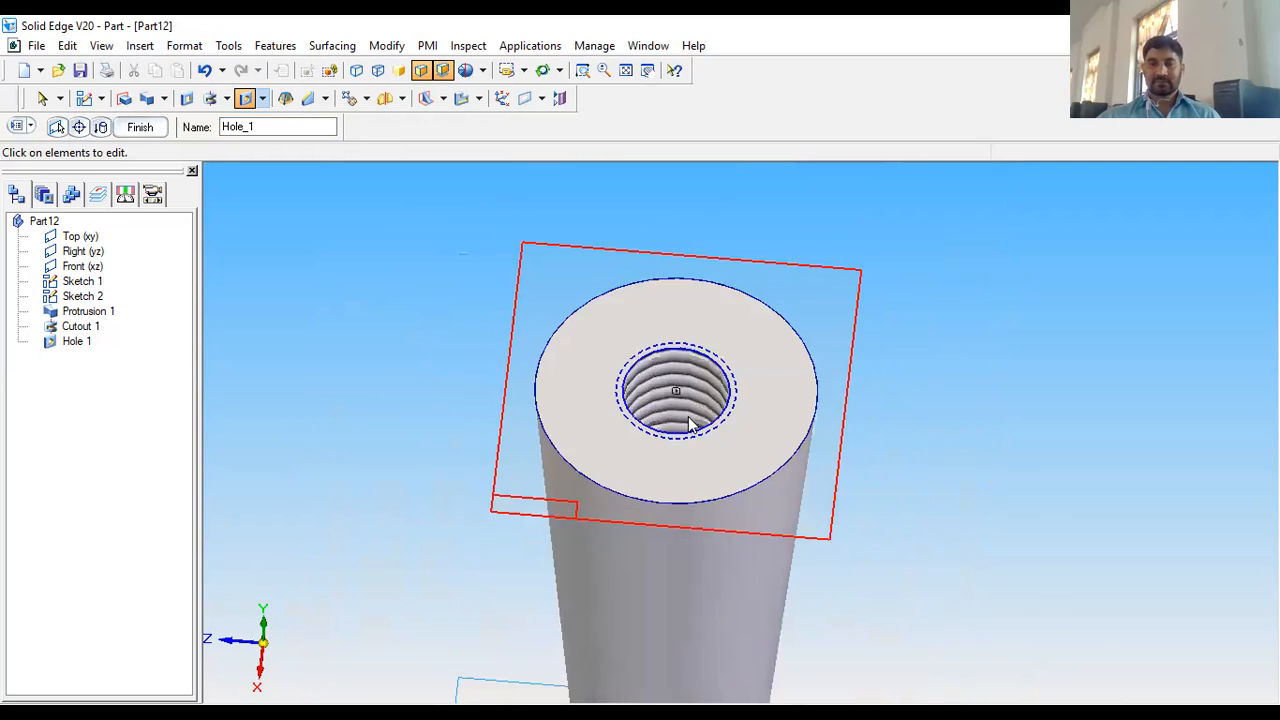
{"action": "scroll", "coordinate": [688, 423], "scroll_direction": "down", "scroll_amount": 3}
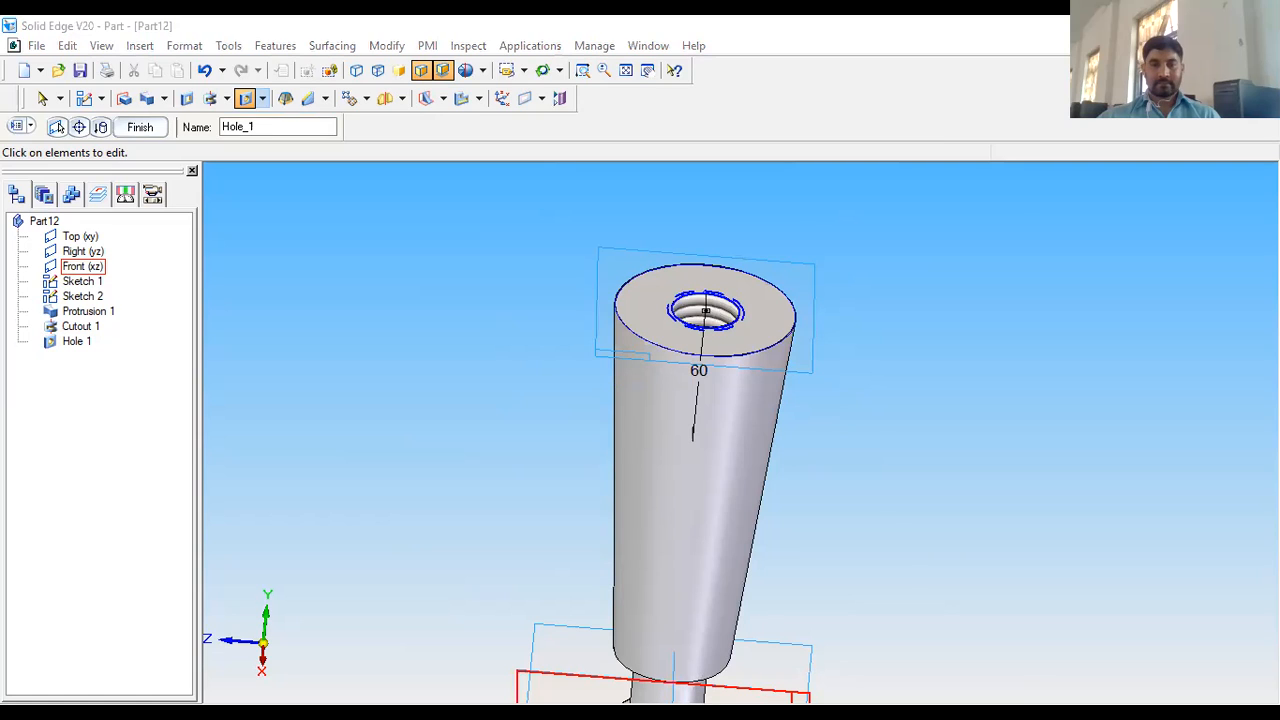
Switch to PowerPoint and go through the advanced modelling tool slides up to the Round and Chamfer slide
{"action": "key", "text": "alt+Tab"}
{"action": "scroll", "coordinate": [840, 517], "scroll_direction": "down", "scroll_amount": 3}
{"action": "scroll", "coordinate": [840, 512], "scroll_direction": "down", "scroll_amount": 6}
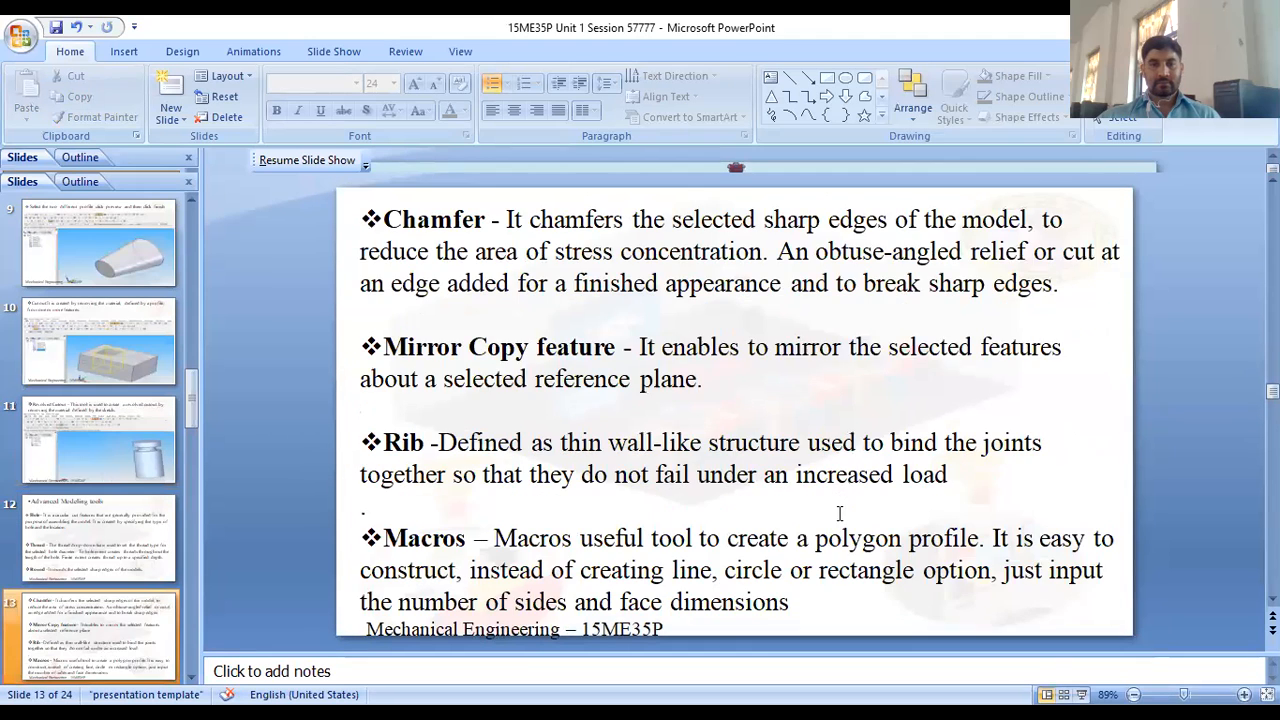
{"action": "scroll", "coordinate": [840, 516], "scroll_direction": "down", "scroll_amount": 3}
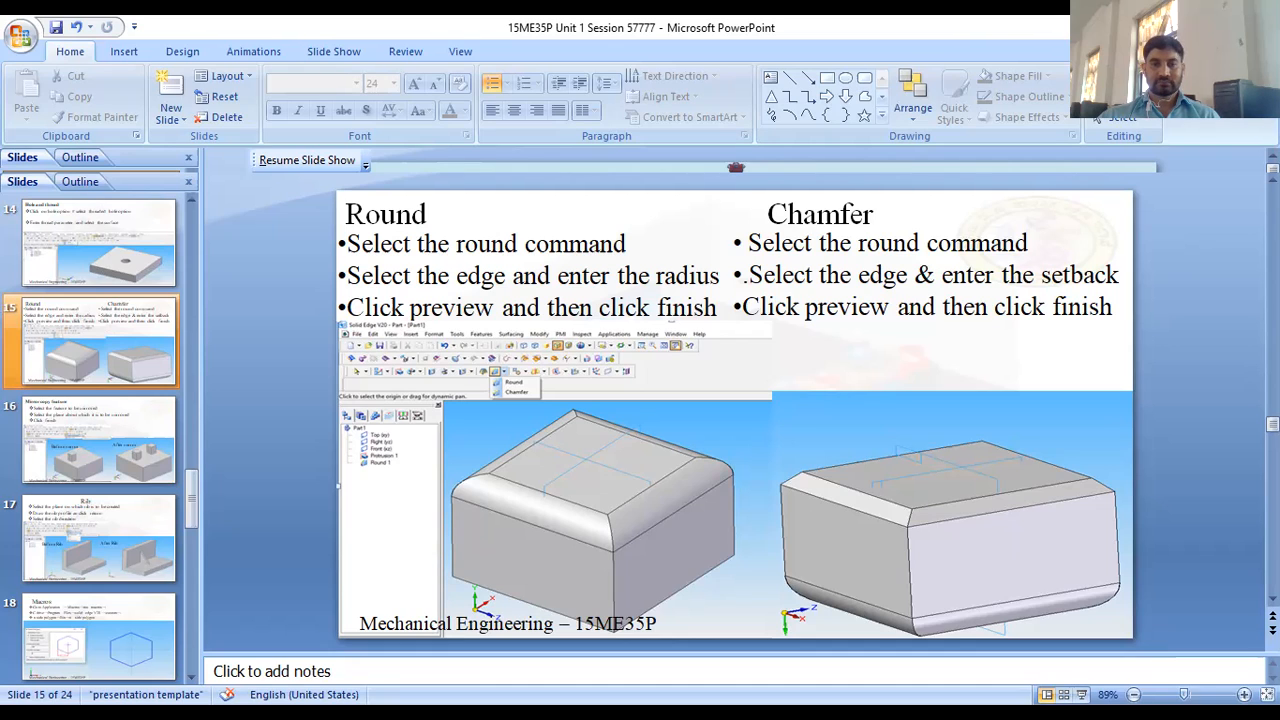
Switch back to Solid Edge and create a new part from the Normal.par template
{"action": "key", "text": "alt+Tab"}
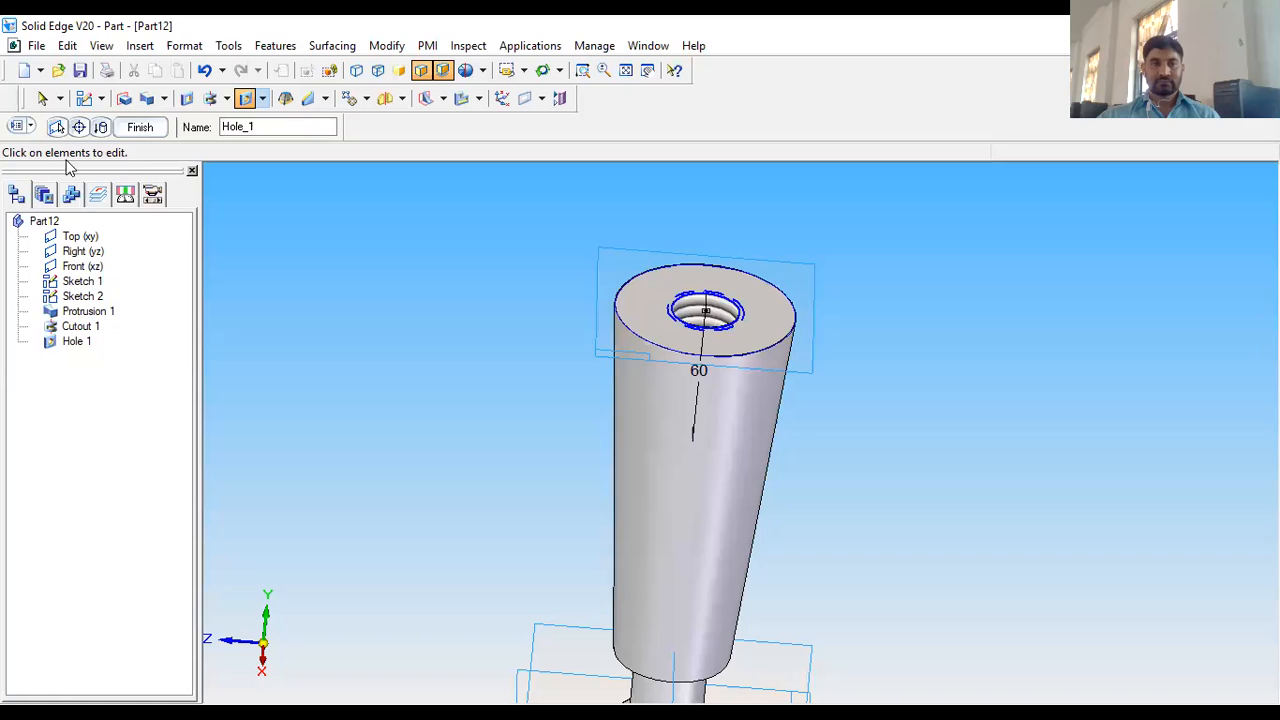
{"action": "left_click", "coordinate": [36, 46]}
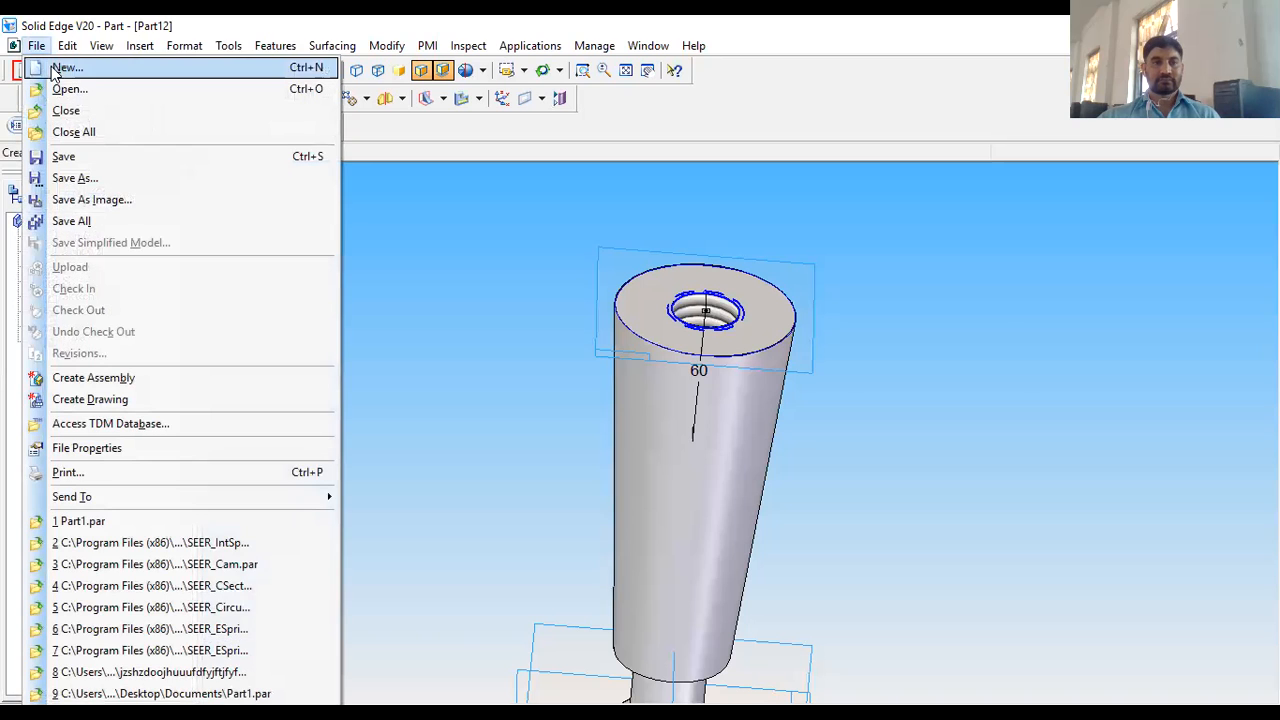
{"action": "left_click", "coordinate": [57, 66]}
{"action": "left_click", "coordinate": [418, 296]}
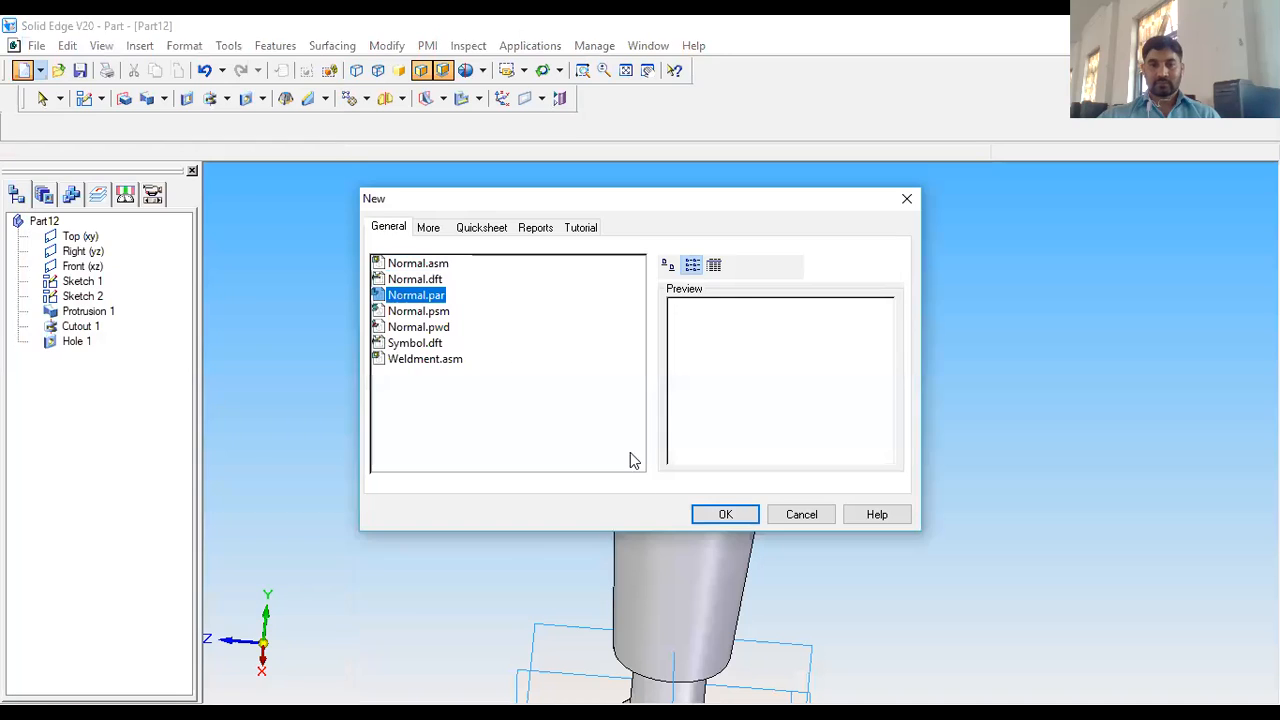
{"action": "left_click", "coordinate": [716, 514]}
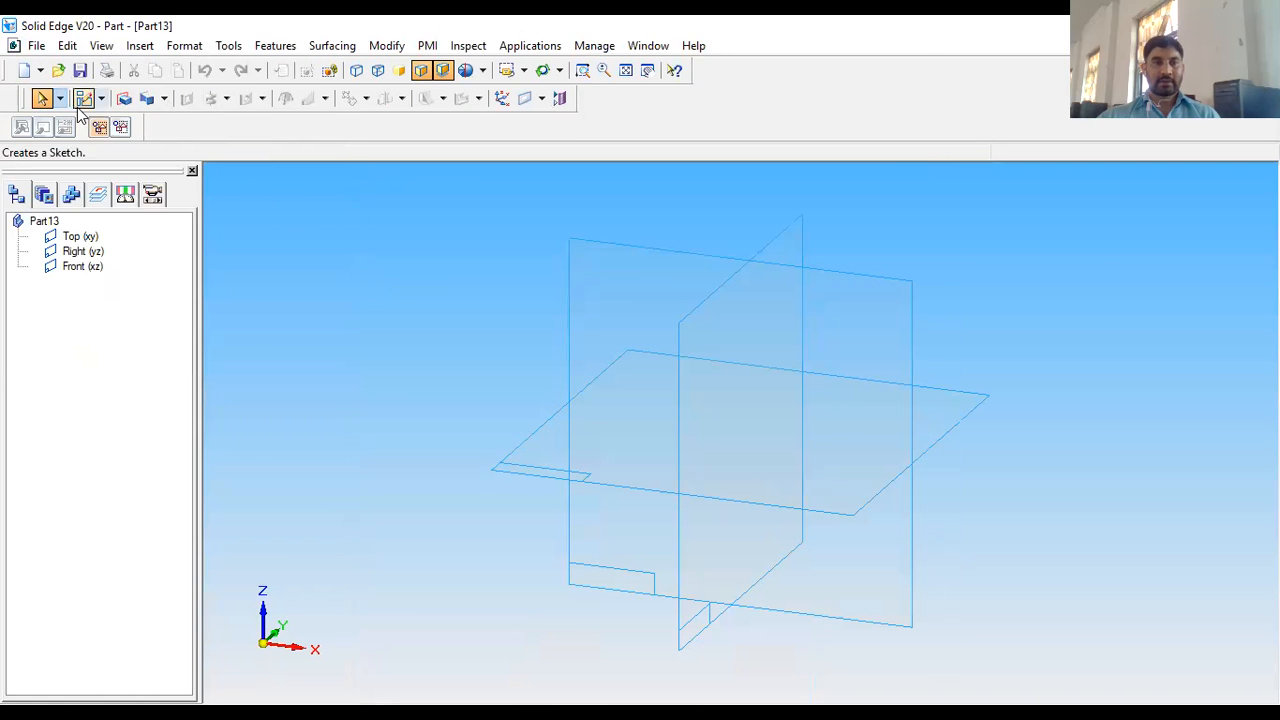
Start an extruded protrusion on the Top (xy) plane and sketch a rectangular profile about 87 mm by 72 mm
{"action": "left_click", "coordinate": [124, 98]}
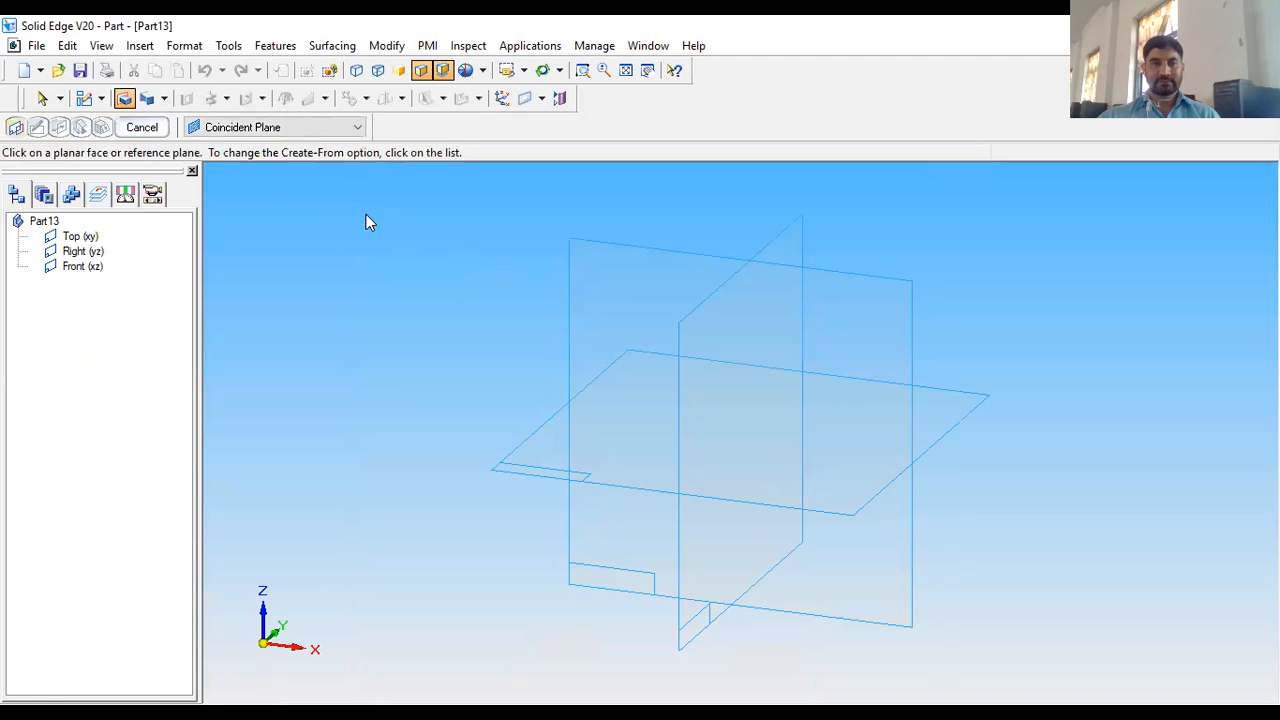
{"action": "left_click", "coordinate": [596, 395]}
{"action": "left_click", "coordinate": [208, 100]}
{"action": "left_click", "coordinate": [607, 328]}
{"action": "left_click", "coordinate": [630, 551]}
{"action": "left_click", "coordinate": [879, 551]}
{"action": "left_click", "coordinate": [42, 127]}
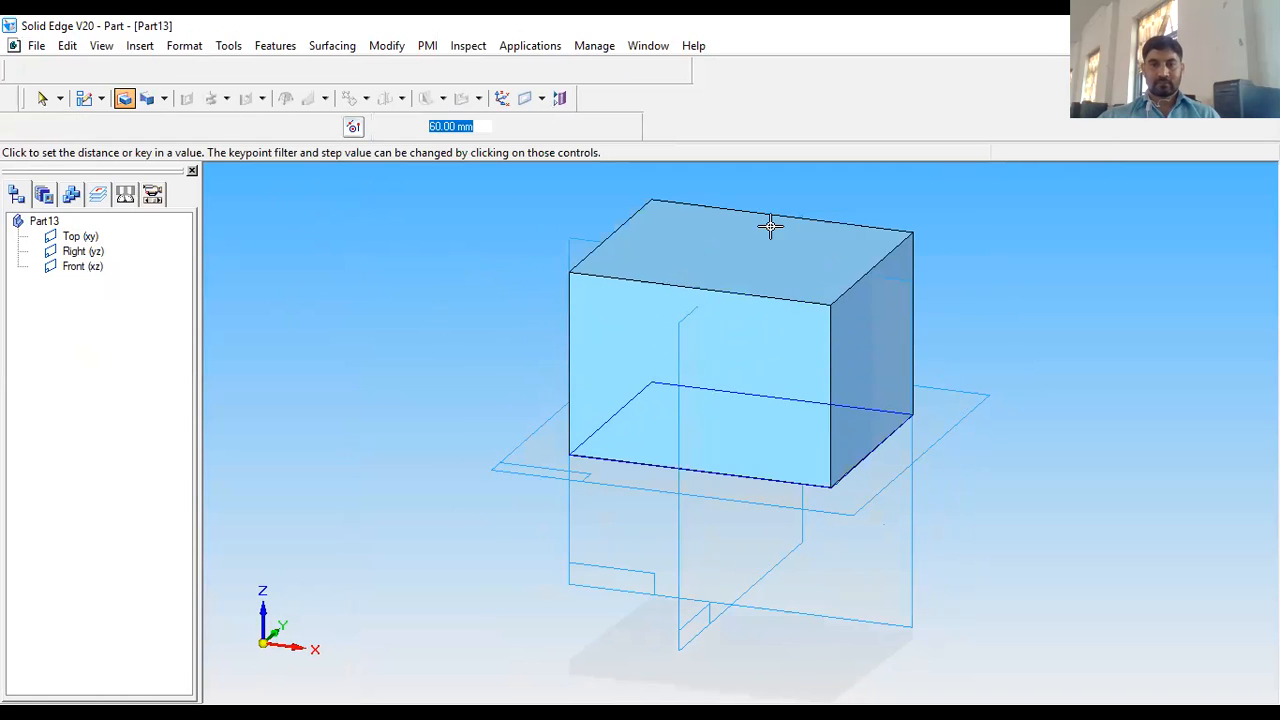
Extrude the rectangle 70 mm upward into a block and finish the protrusion
{"action": "left_click", "coordinate": [774, 209]}
{"action": "scroll", "coordinate": [735, 471], "scroll_direction": "down", "scroll_amount": 1}
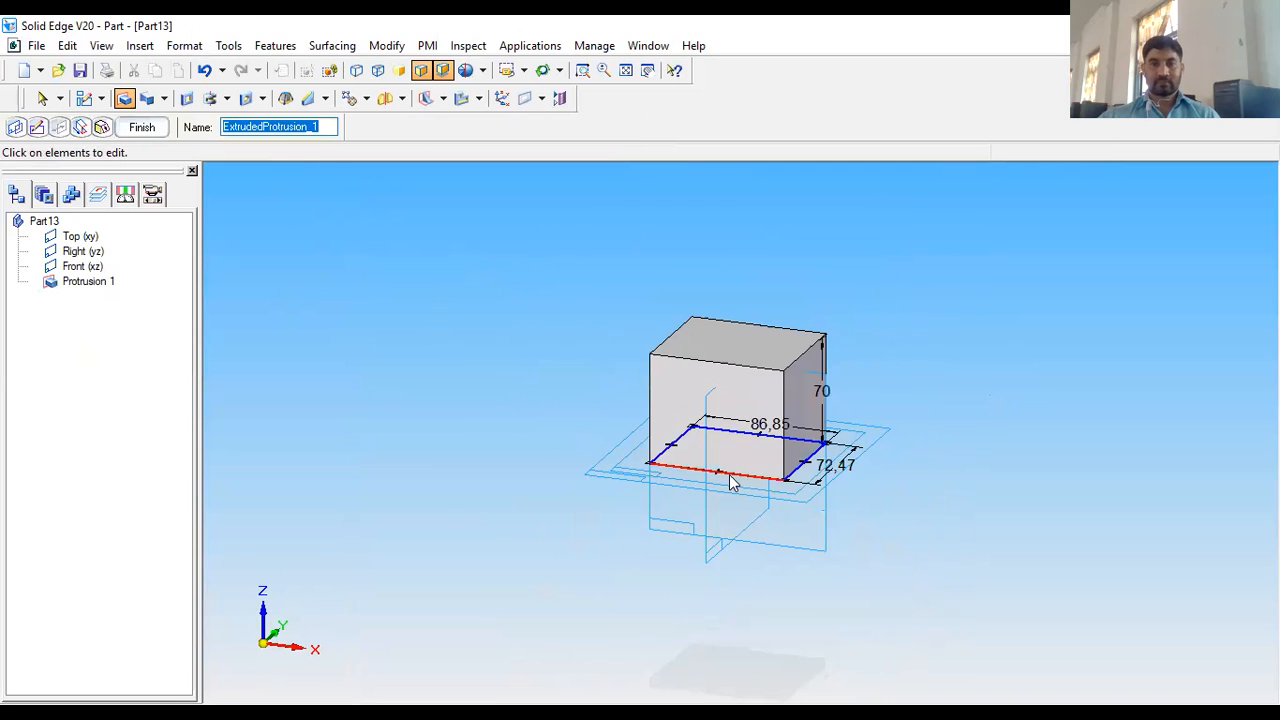
{"action": "middle_click_drag", "start_coordinate": [733, 471], "coordinate": [720, 380]}
{"action": "scroll", "coordinate": [722, 376], "scroll_direction": "up", "scroll_amount": 2}
{"action": "scroll", "coordinate": [718, 402], "scroll_direction": "down", "scroll_amount": 1}
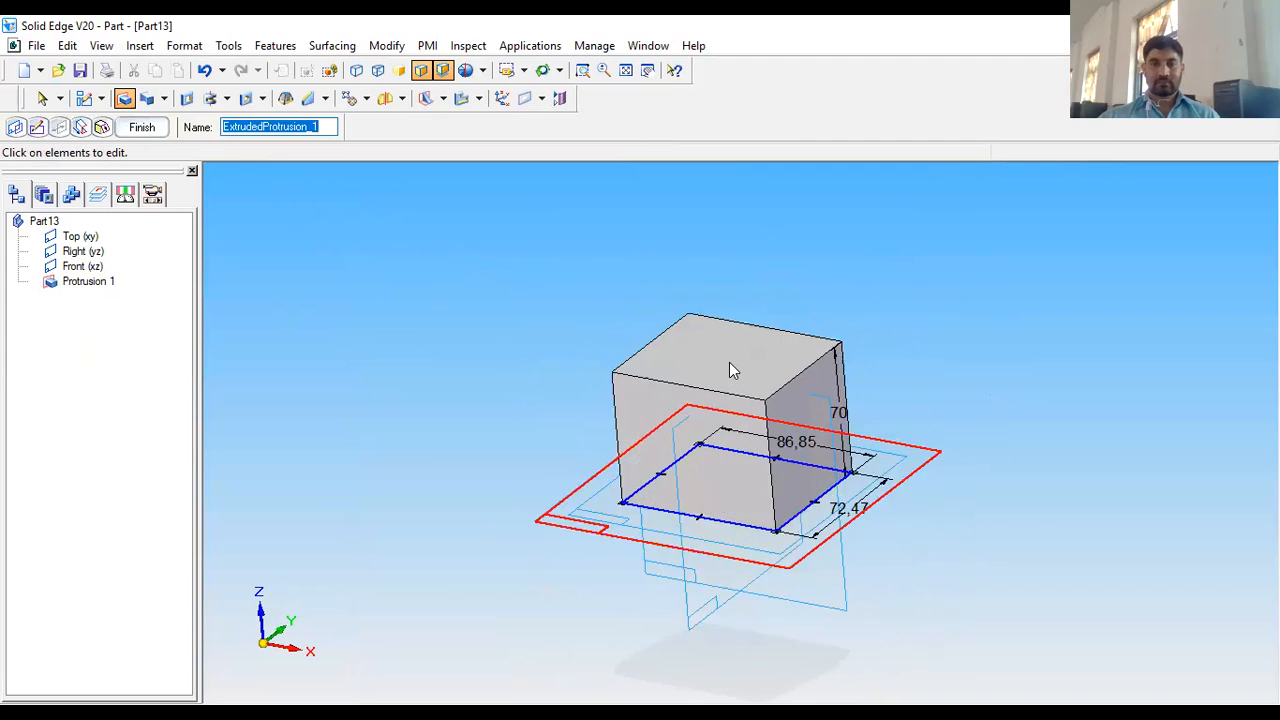
{"action": "scroll", "coordinate": [729, 362], "scroll_direction": "up", "scroll_amount": 2}
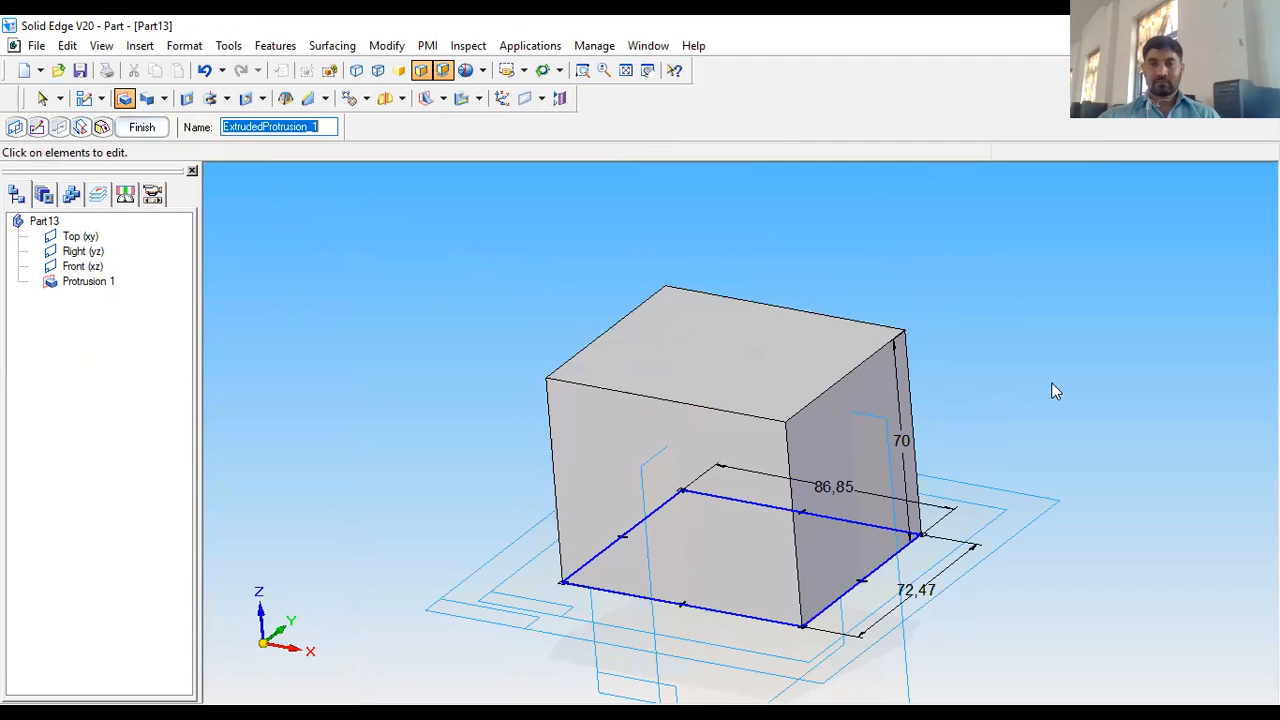
{"action": "left_click", "coordinate": [153, 131]}
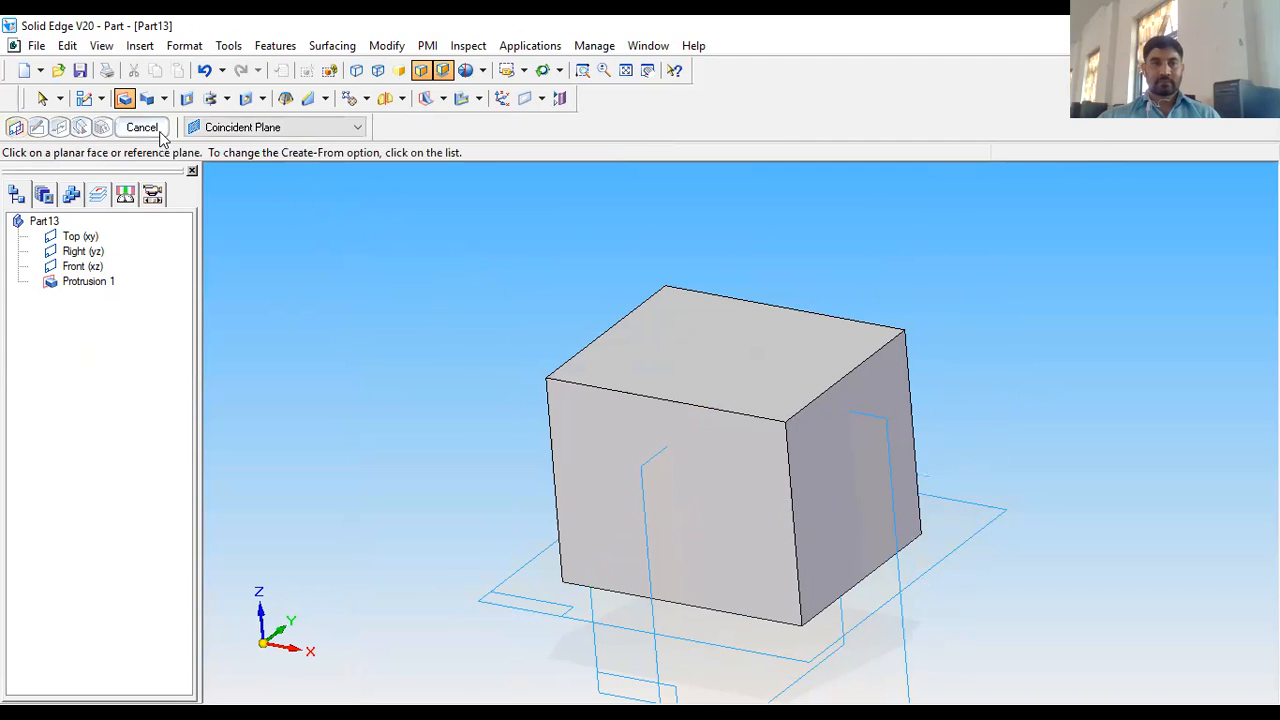
Start a Round with Edge/Corner selection and pick the four edges around the block's top face
{"action": "left_click", "coordinate": [325, 98]}
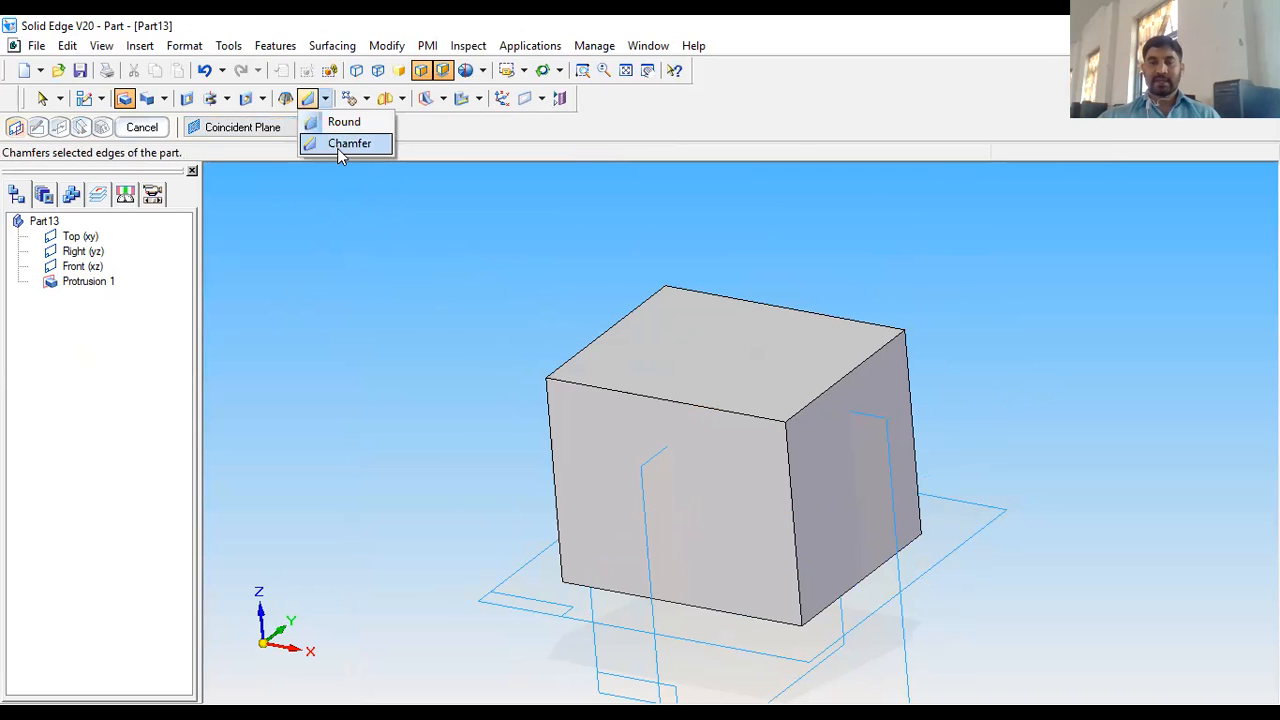
{"action": "left_click", "coordinate": [340, 124]}
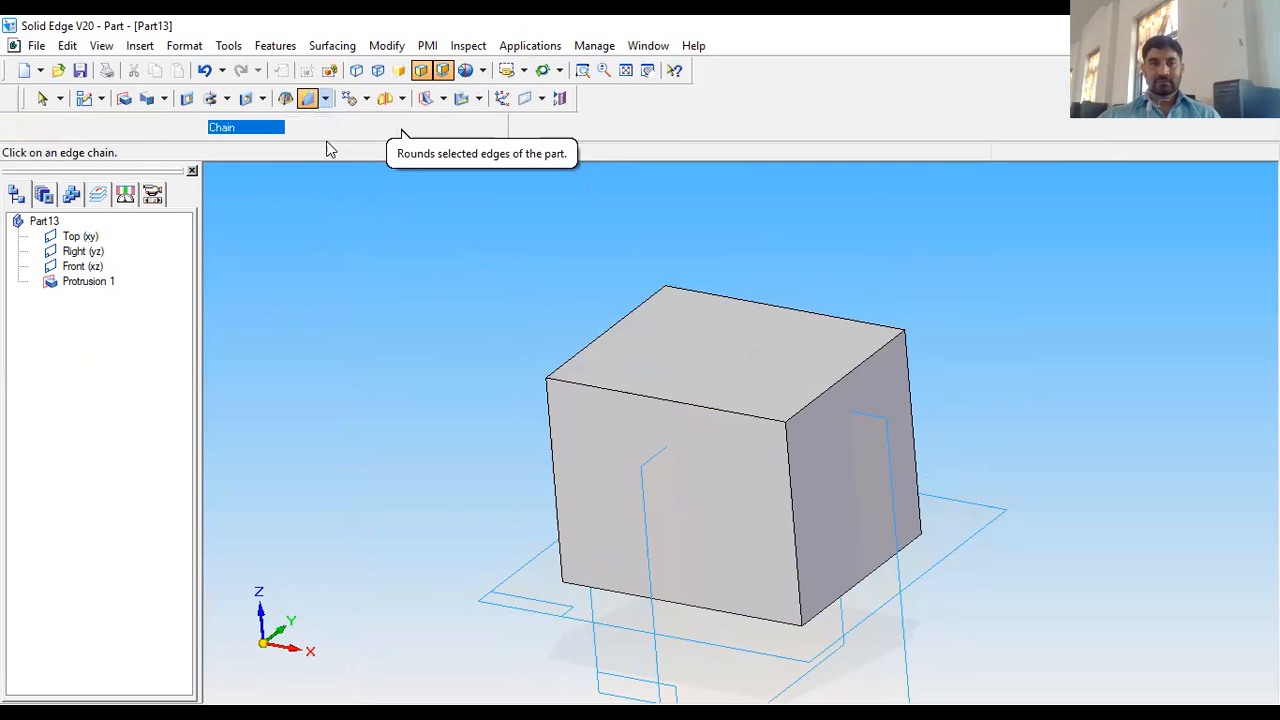
{"action": "left_click", "coordinate": [296, 127]}
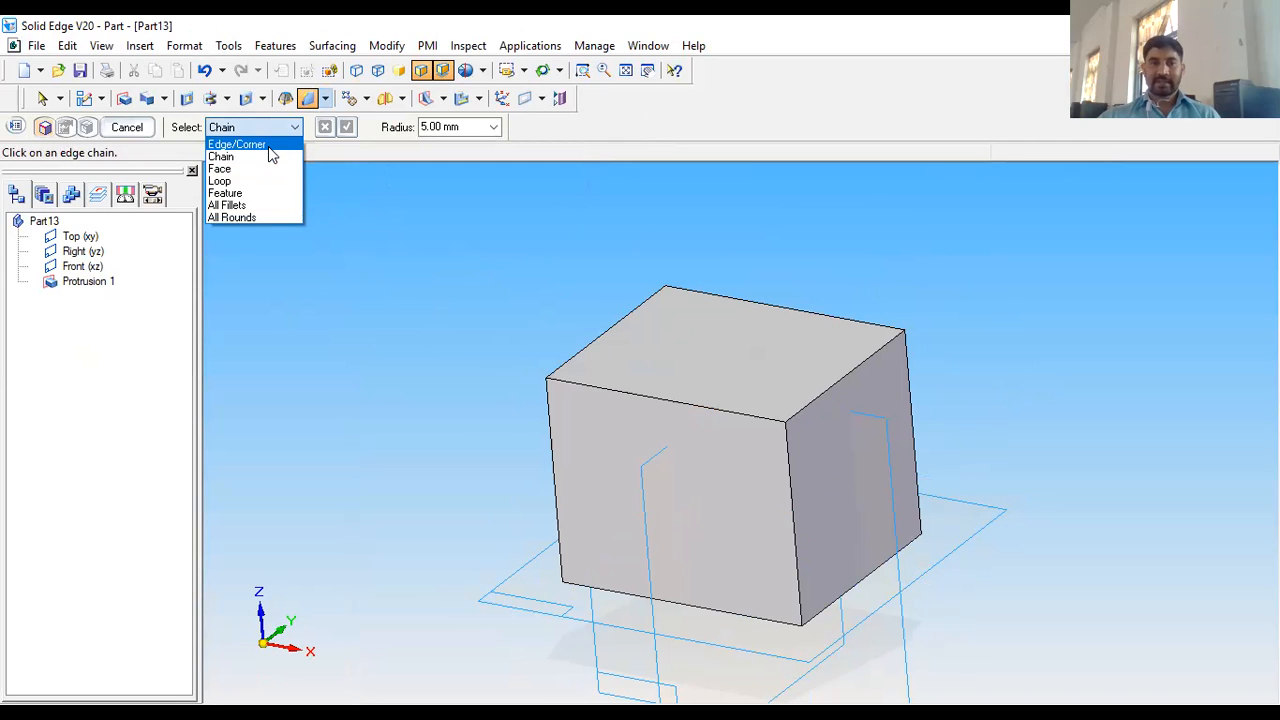
{"action": "left_click", "coordinate": [268, 147]}
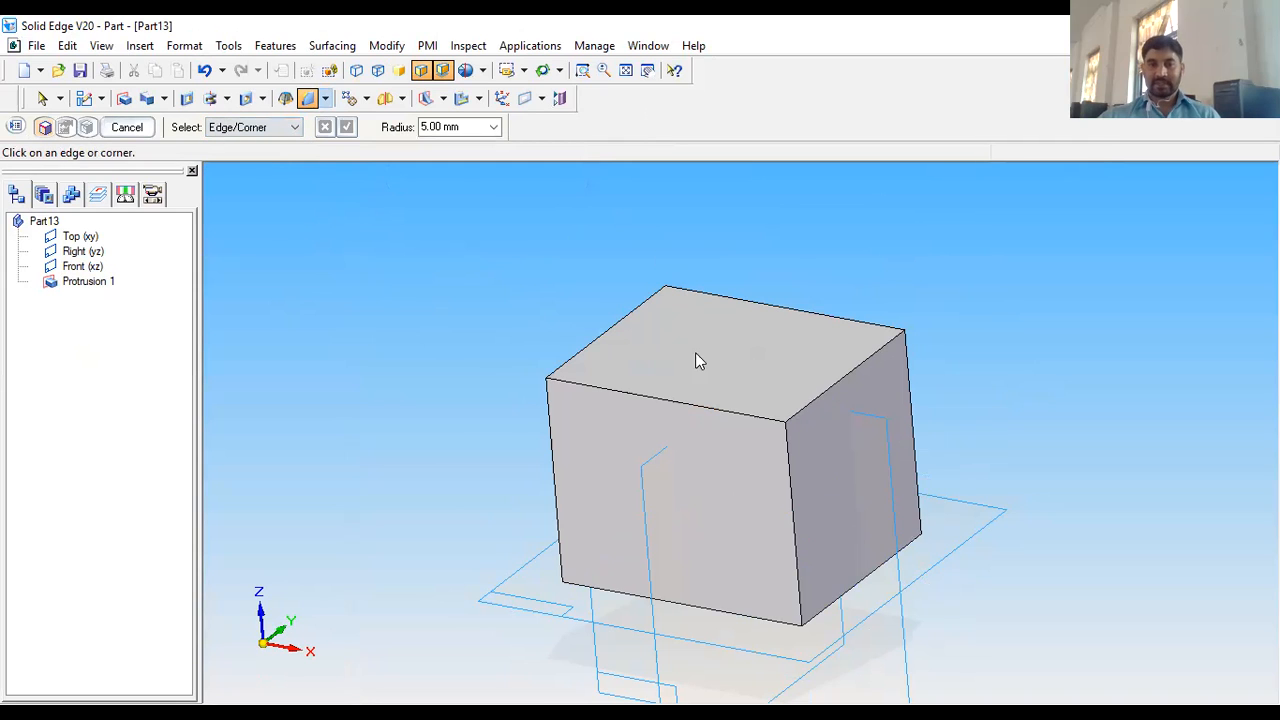
{"action": "left_click", "coordinate": [687, 411]}
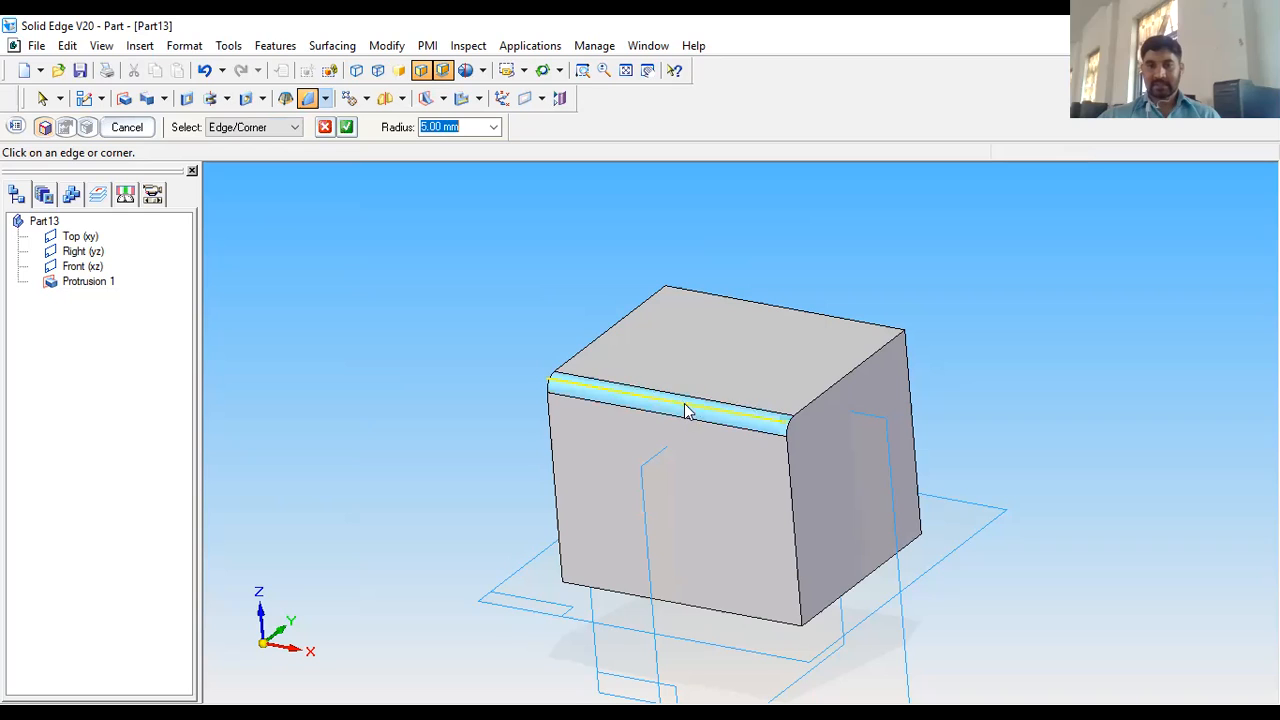
{"action": "left_click", "coordinate": [802, 407]}
{"action": "left_click", "coordinate": [817, 322]}
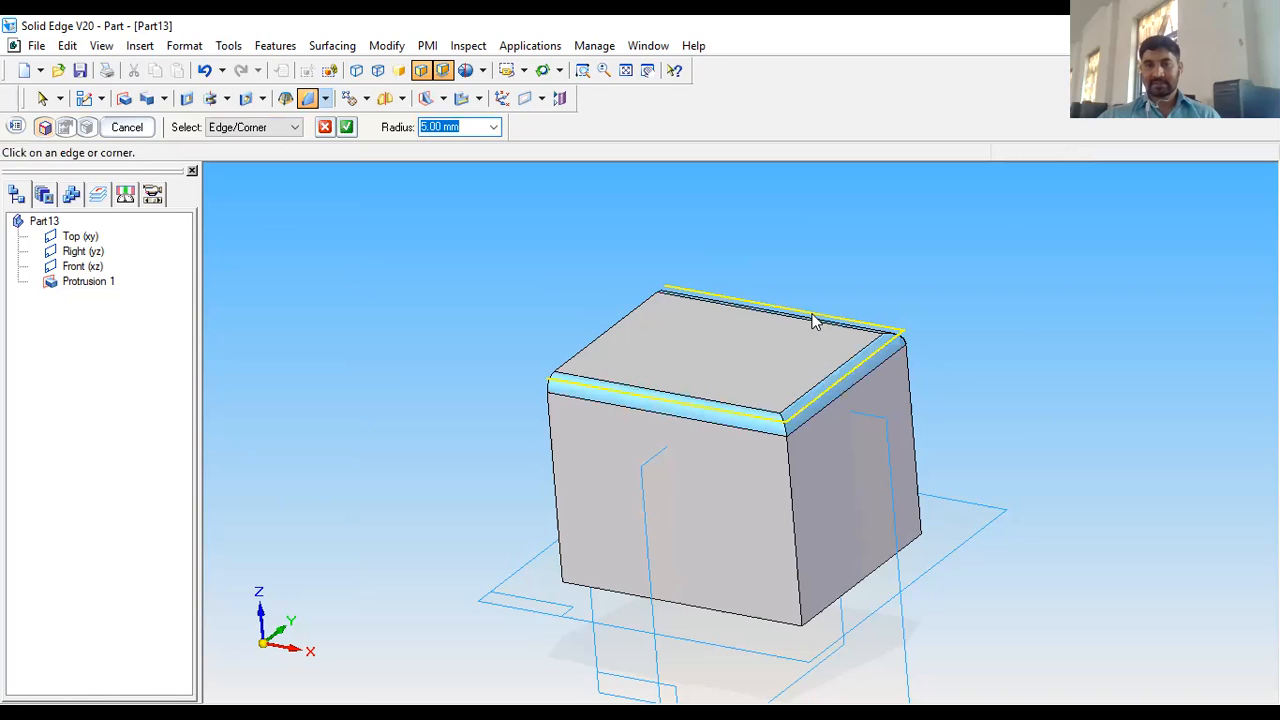
{"action": "left_click", "coordinate": [609, 333]}
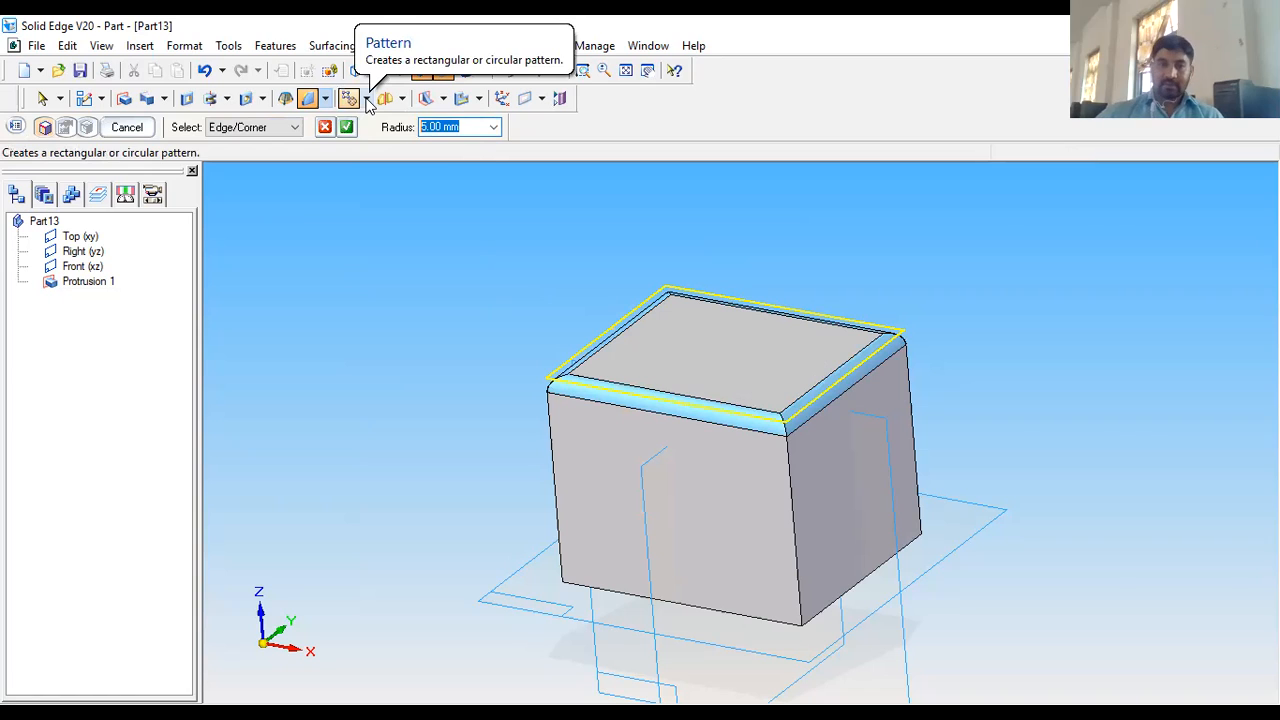
Set the round radius to 10 mm for the selected top edges and finish the feature
{"action": "type", "text": "10"}
{"action": "key", "text": "Return"}
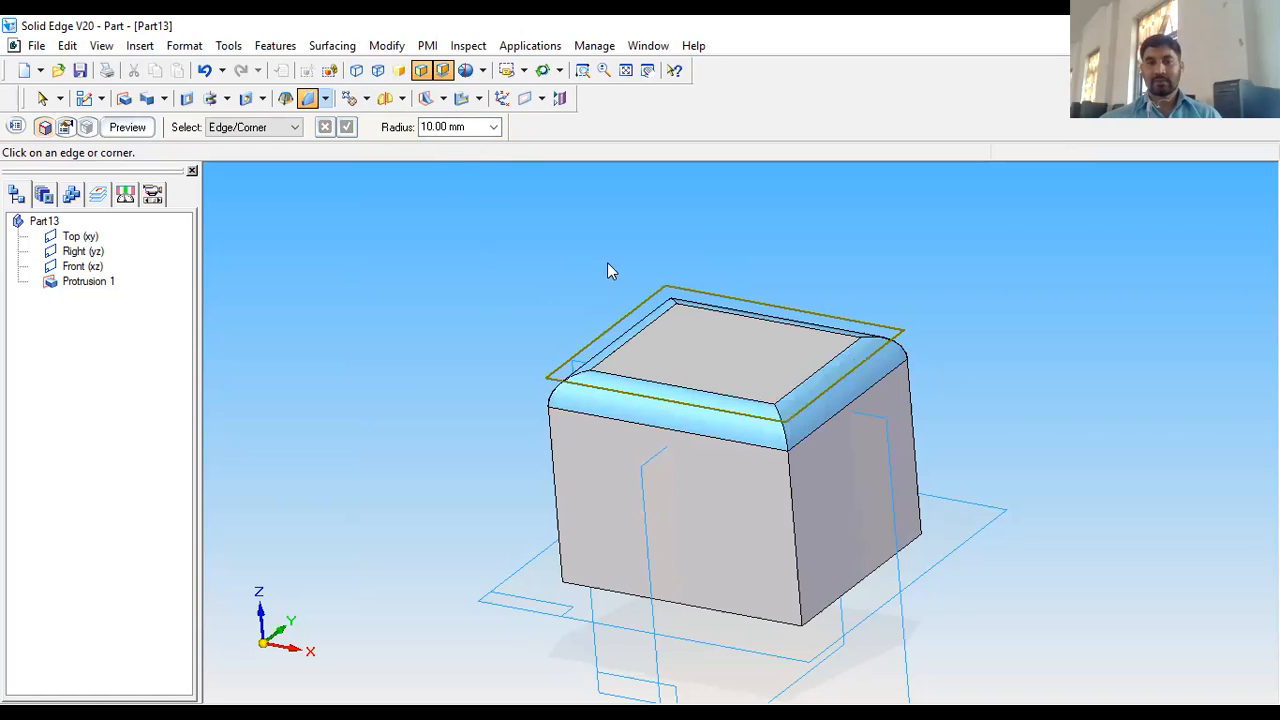
{"action": "scroll", "coordinate": [687, 441], "scroll_direction": "up", "scroll_amount": 2}
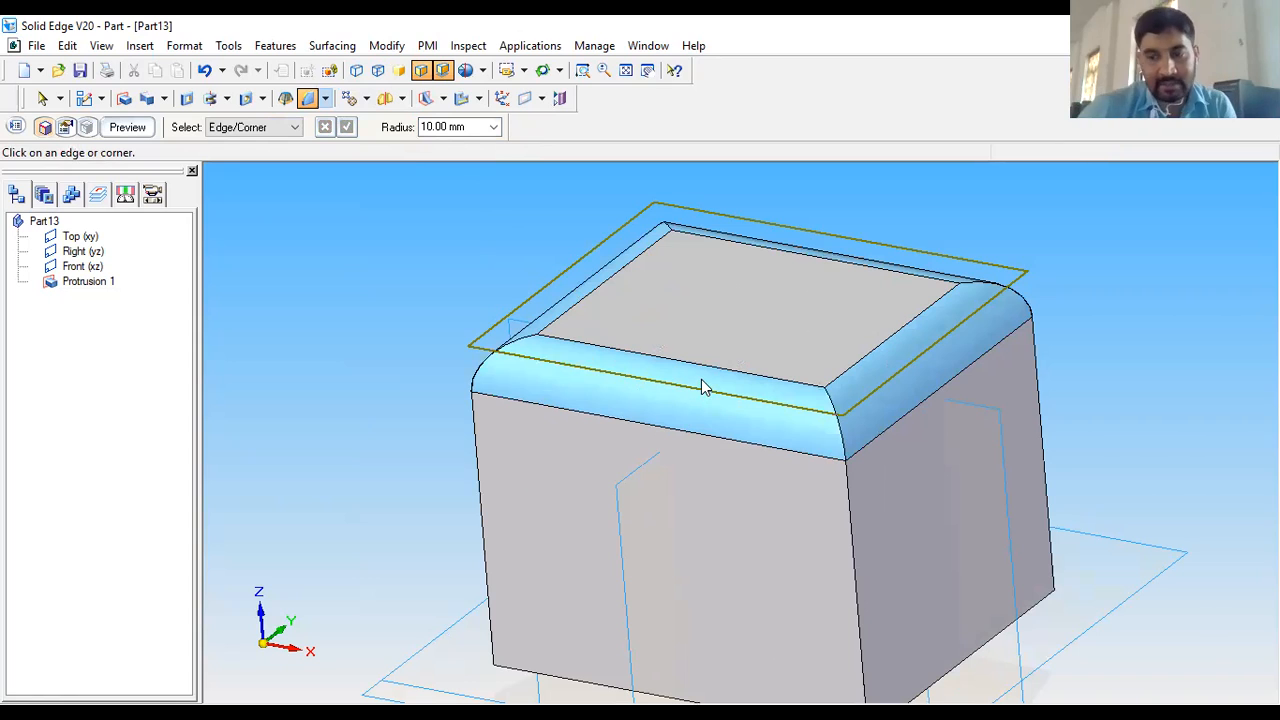
{"action": "left_click", "coordinate": [127, 127]}
{"action": "left_click", "coordinate": [146, 128]}
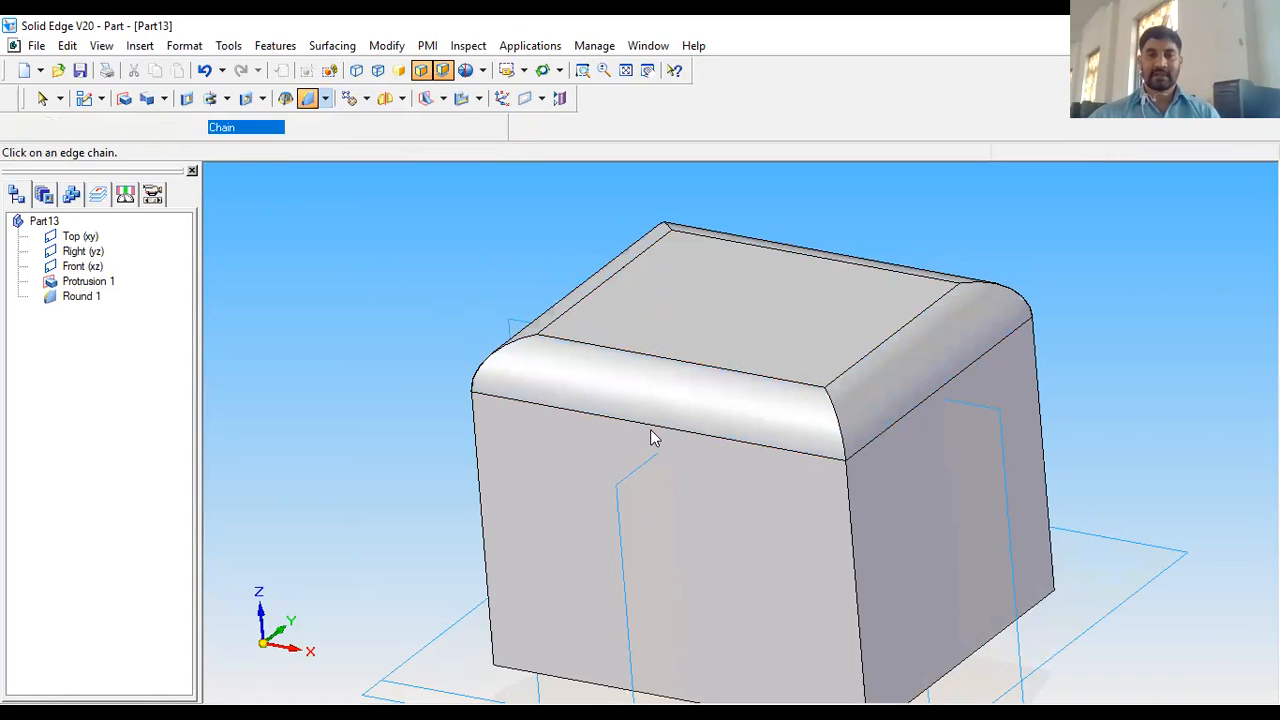
Examine the rounded top edges up close and turn the block over to its underside
{"action": "scroll", "coordinate": [650, 432], "scroll_direction": "down", "scroll_amount": 1}
{"action": "middle_click_drag", "start_coordinate": [650, 432], "coordinate": [636, 424]}
{"action": "scroll", "coordinate": [638, 432], "scroll_direction": "up", "scroll_amount": 3}
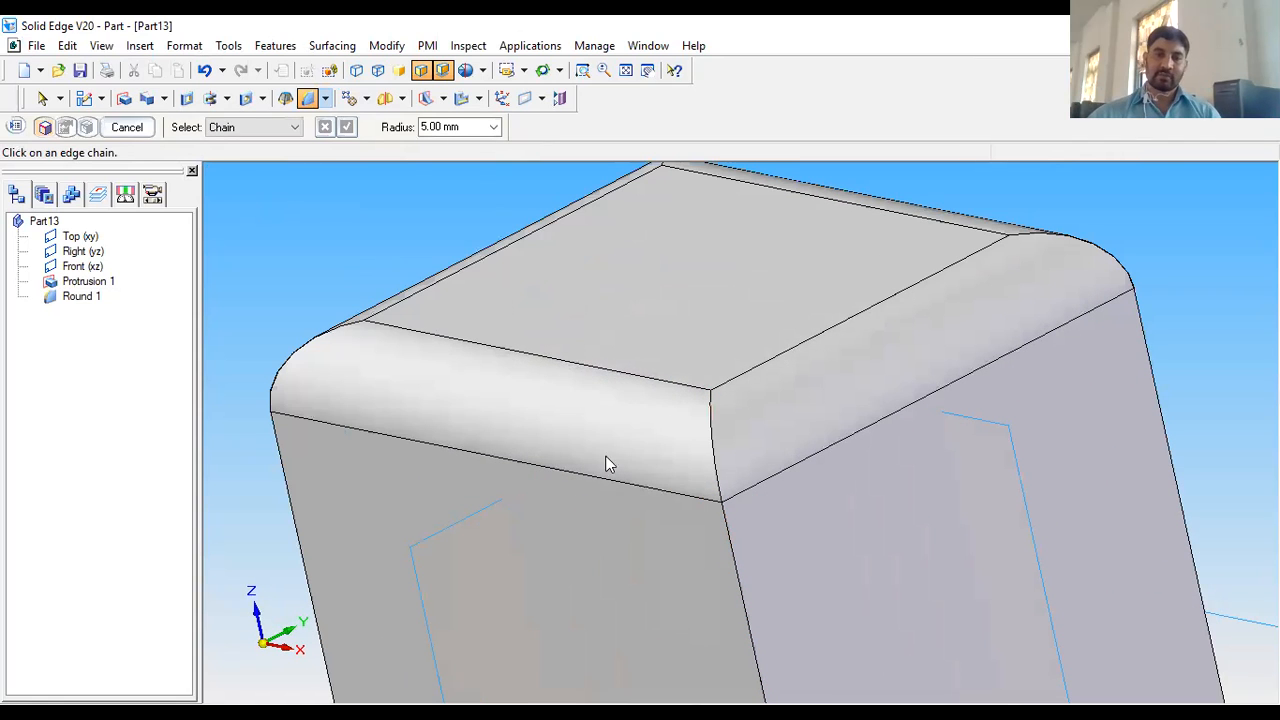
{"action": "scroll", "coordinate": [612, 448], "scroll_direction": "down", "scroll_amount": 1}
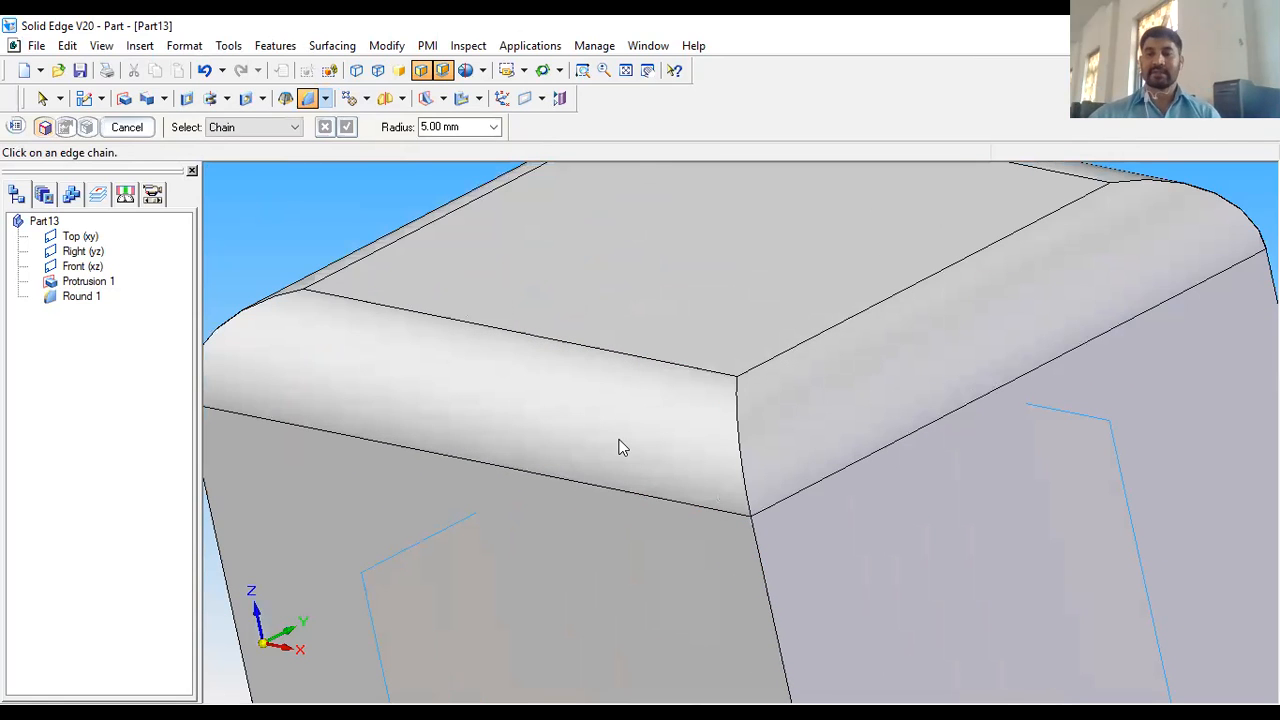
{"action": "scroll", "coordinate": [617, 443], "scroll_direction": "down", "scroll_amount": 3}
{"action": "middle_click_drag", "start_coordinate": [682, 480], "coordinate": [683, 378]}
{"action": "scroll", "coordinate": [685, 385], "scroll_direction": "up", "scroll_amount": 2}
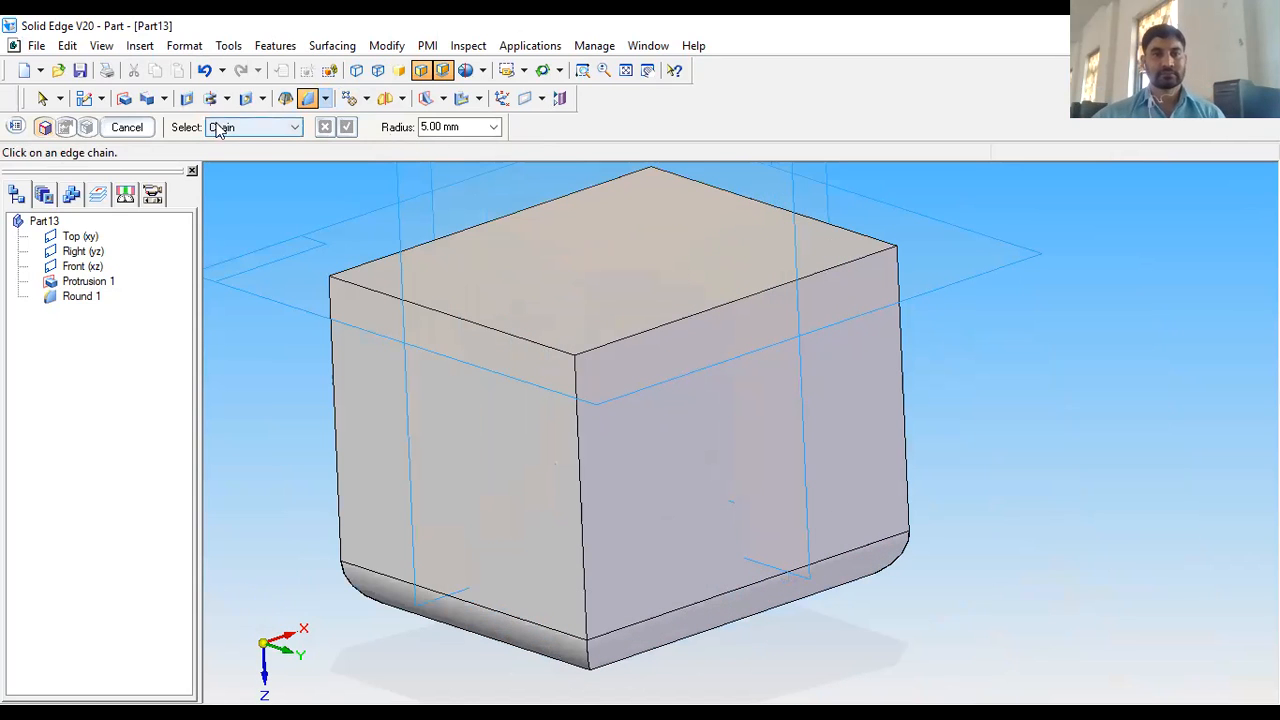
Chamfer the four edges of the block's bottom face using Edge/Corner selection and a 10 mm setback
{"action": "left_click", "coordinate": [326, 97]}
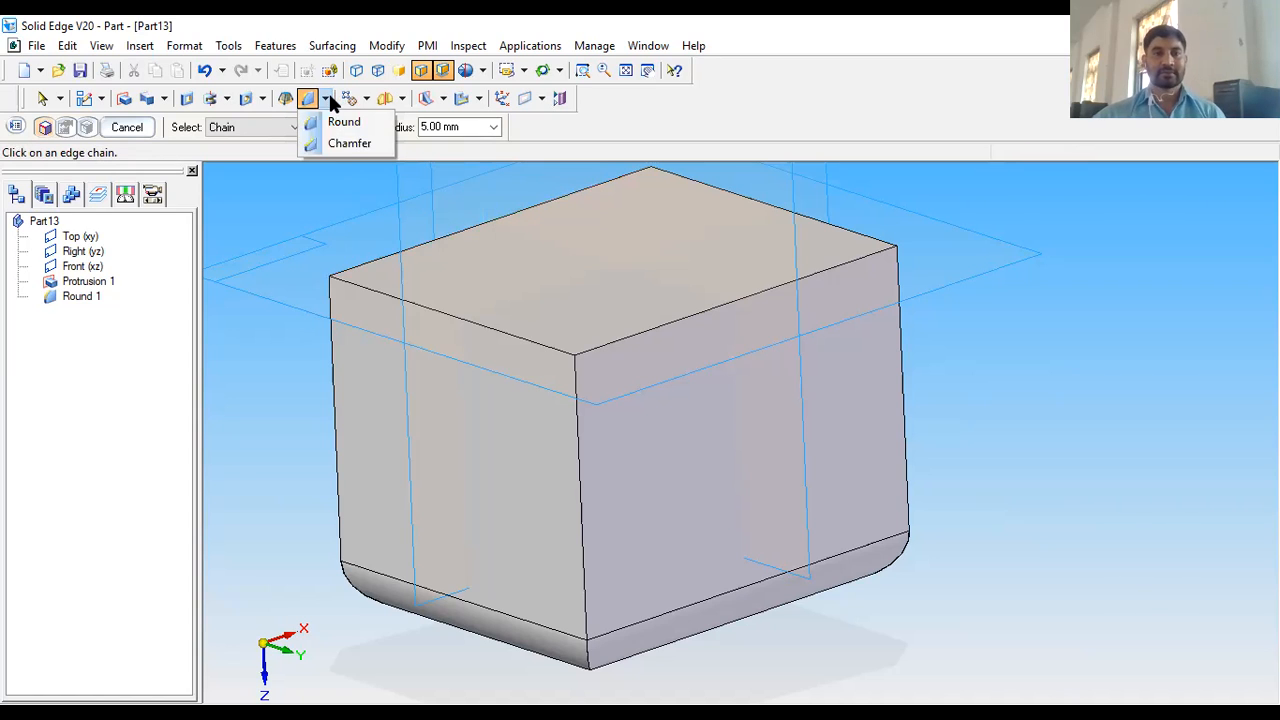
{"action": "left_click", "coordinate": [348, 145]}
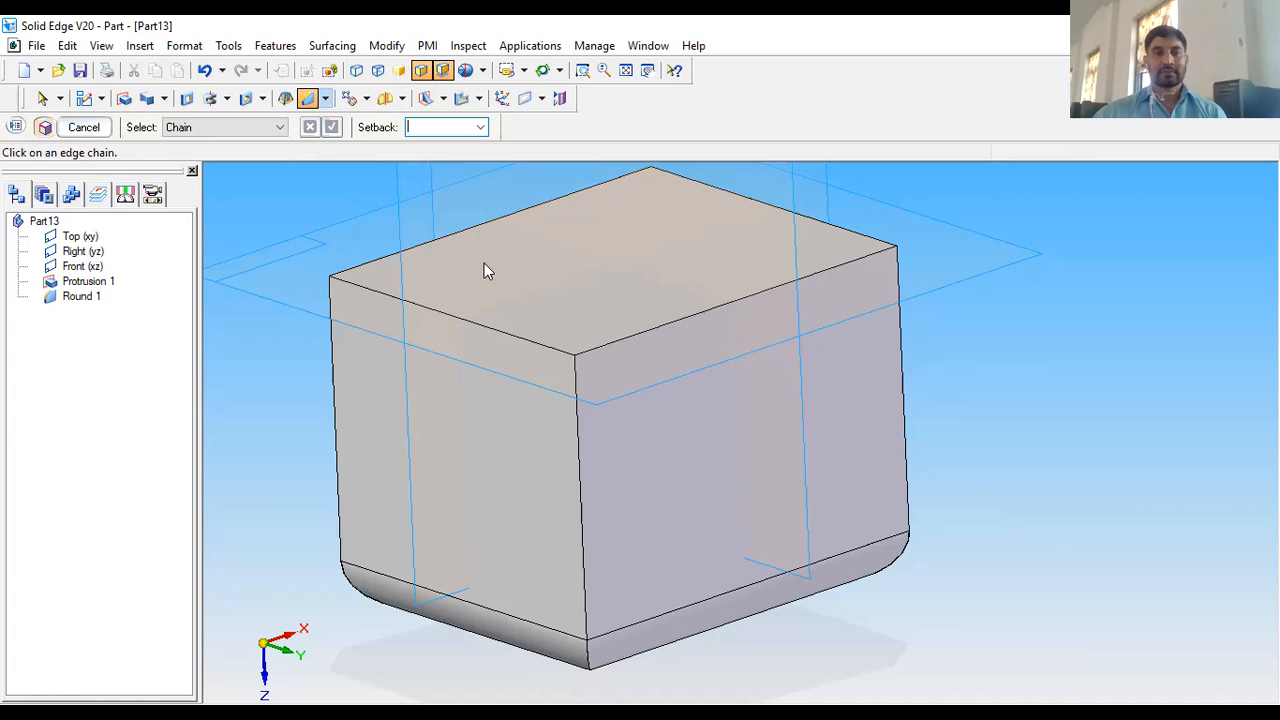
{"action": "scroll", "coordinate": [473, 303], "scroll_direction": "up", "scroll_amount": 2}
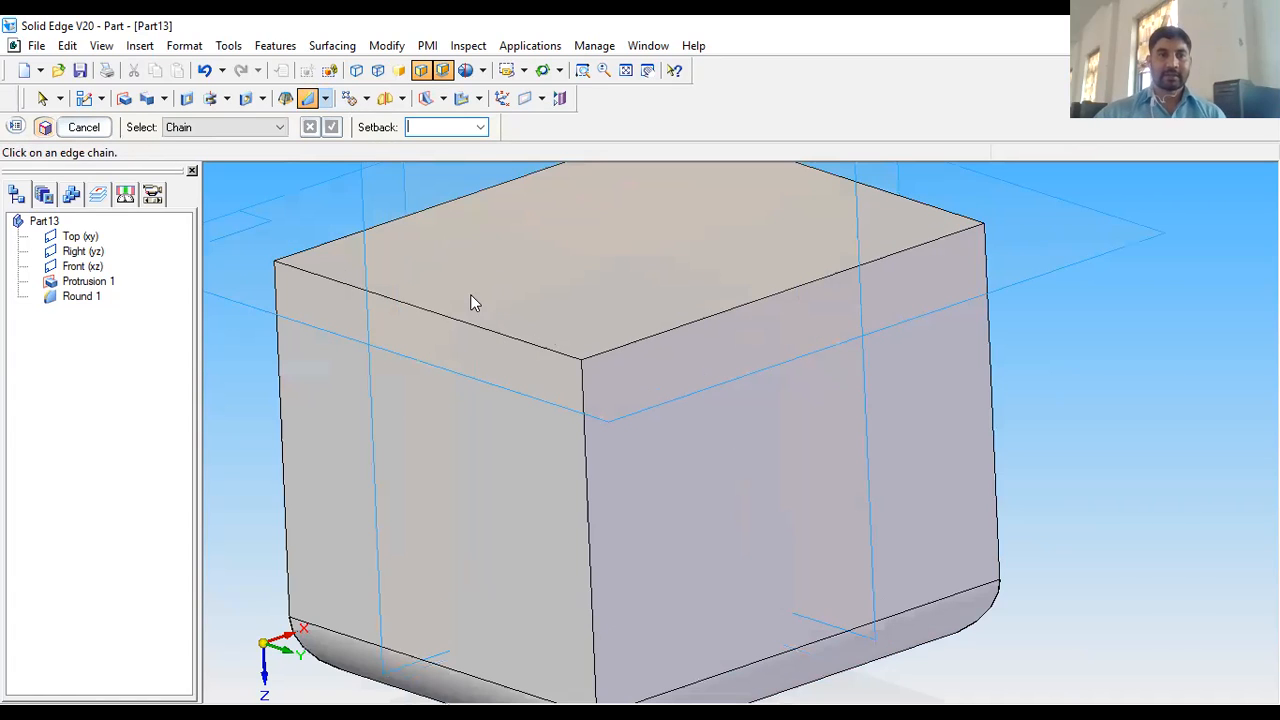
{"action": "left_click", "coordinate": [279, 133]}
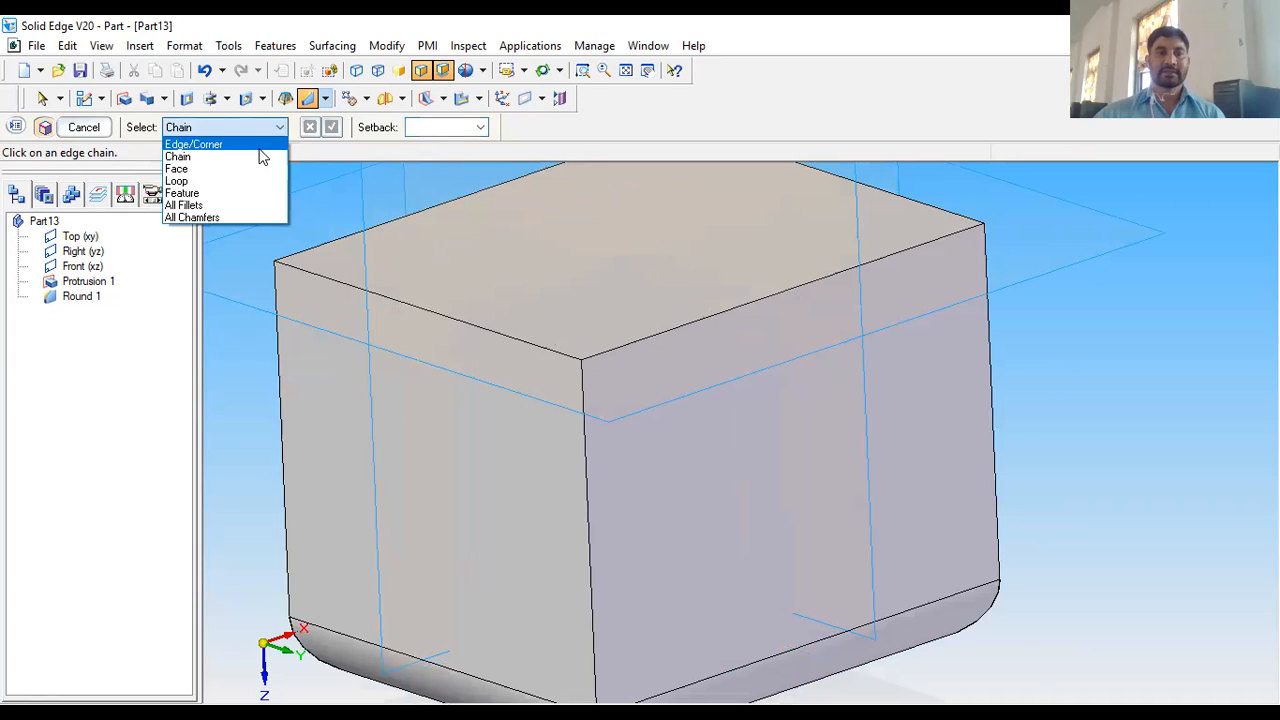
{"action": "left_click", "coordinate": [259, 147]}
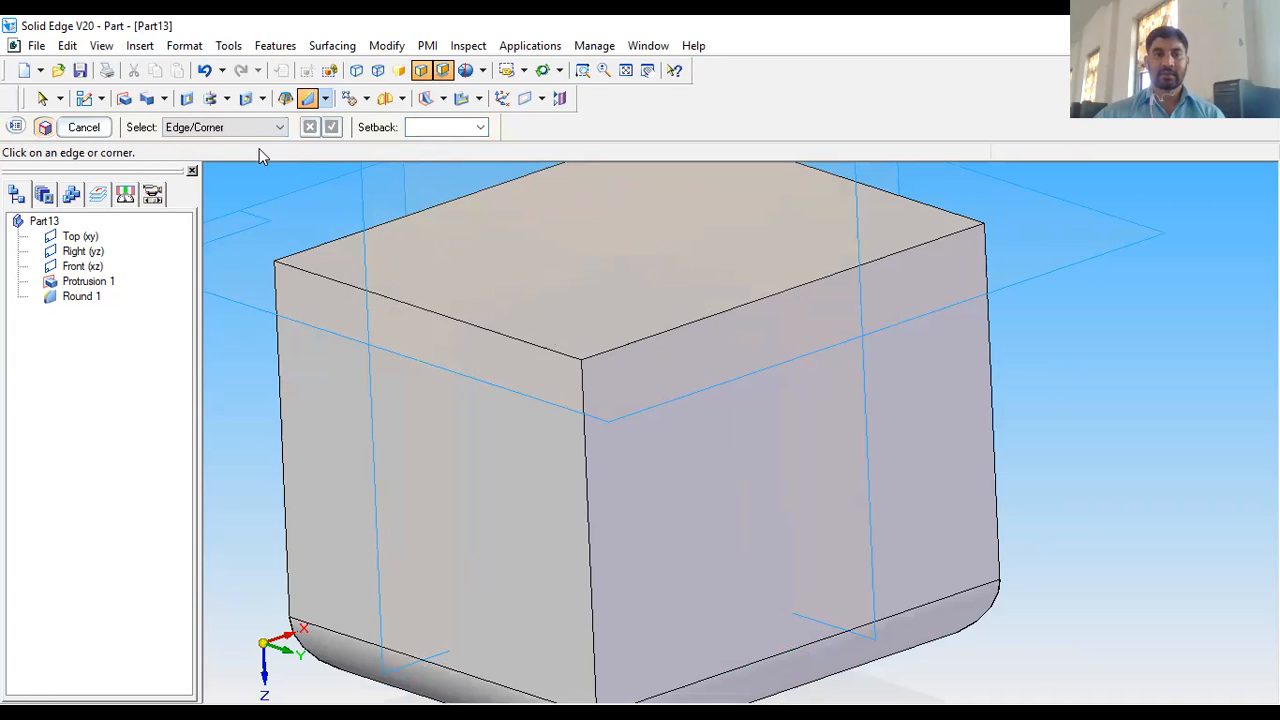
{"action": "left_click", "coordinate": [457, 322]}
{"action": "left_click", "coordinate": [655, 342]}
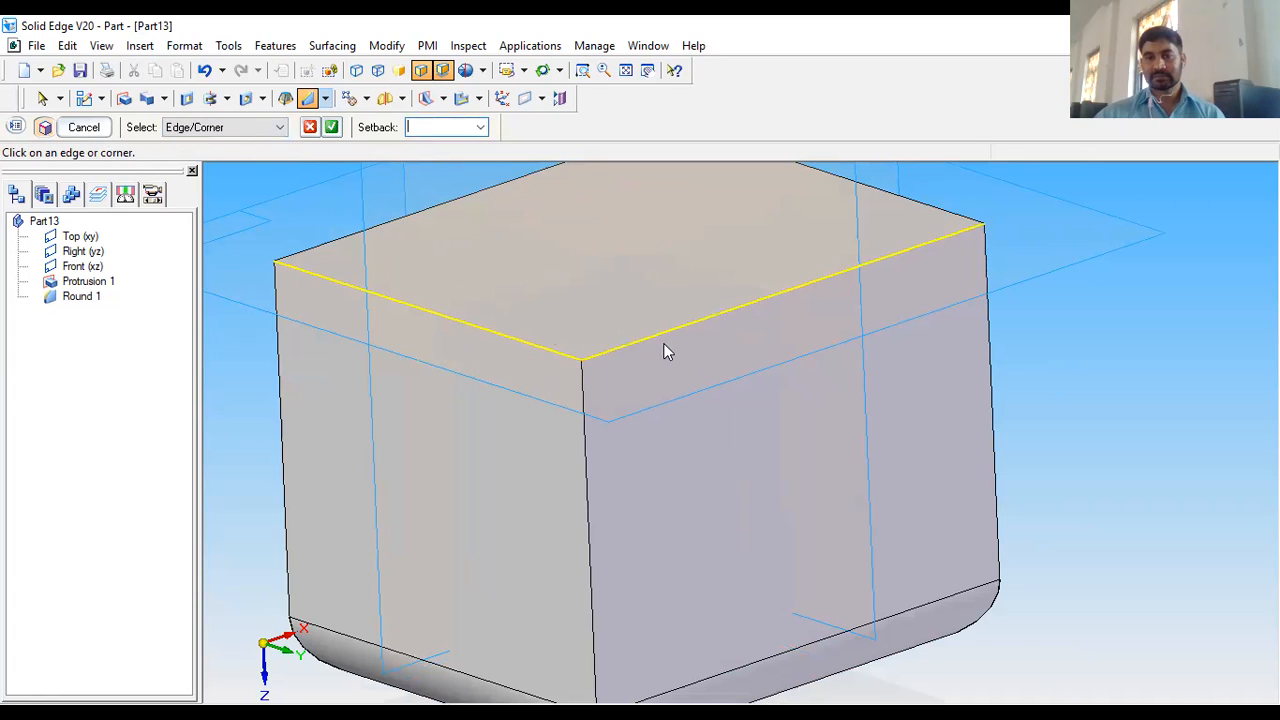
{"action": "scroll", "coordinate": [789, 357], "scroll_direction": "down", "scroll_amount": 5}
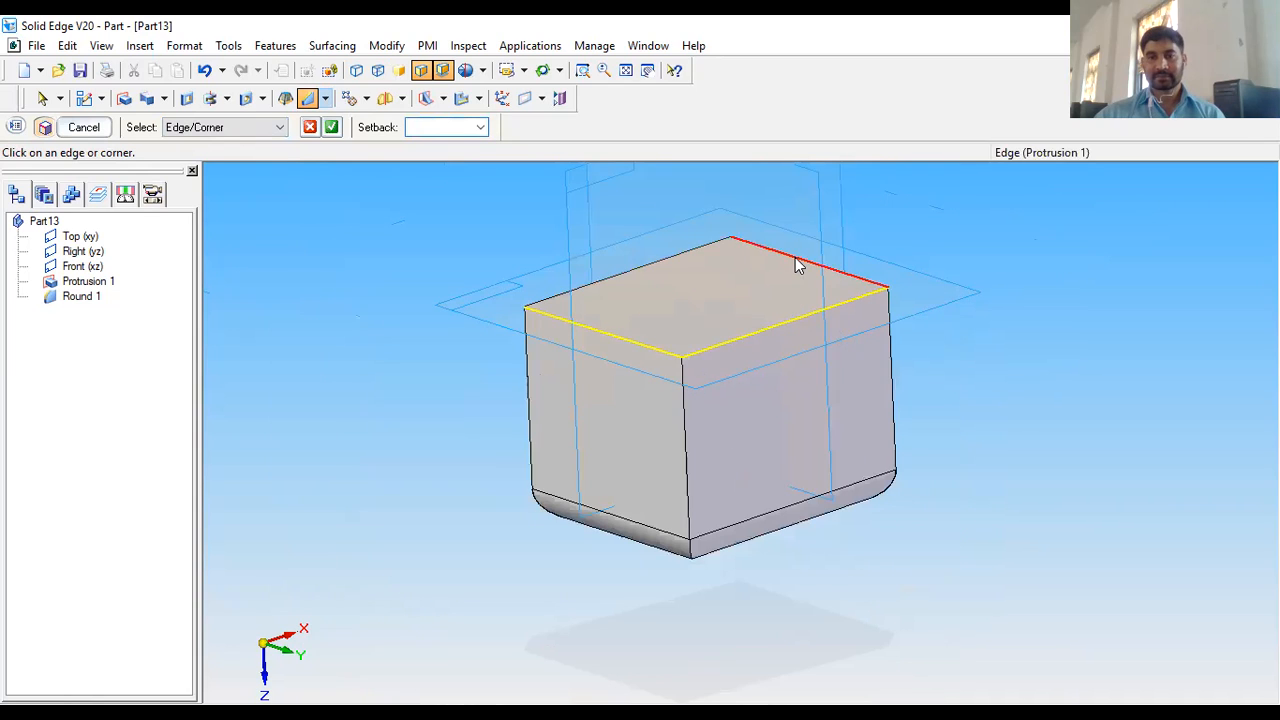
{"action": "left_click", "coordinate": [662, 264]}
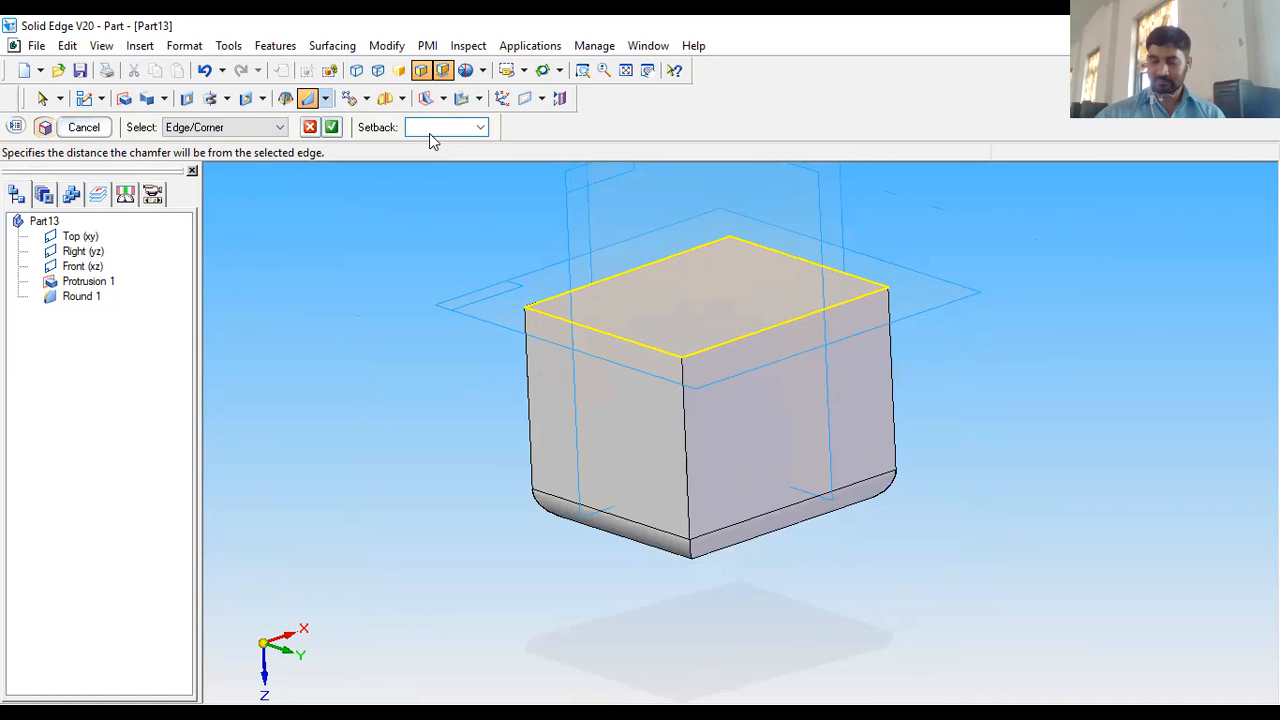
{"action": "type", "text": "10"}
{"action": "key", "text": "Return"}
Compare the chamfered bottom edges with the rounded top edges from several sides and finish the chamfer
{"action": "scroll", "coordinate": [651, 340], "scroll_direction": "up", "scroll_amount": 3}
{"action": "scroll", "coordinate": [651, 340], "scroll_direction": "down", "scroll_amount": 3}
{"action": "middle_click_drag", "start_coordinate": [651, 340], "coordinate": [595, 329]}
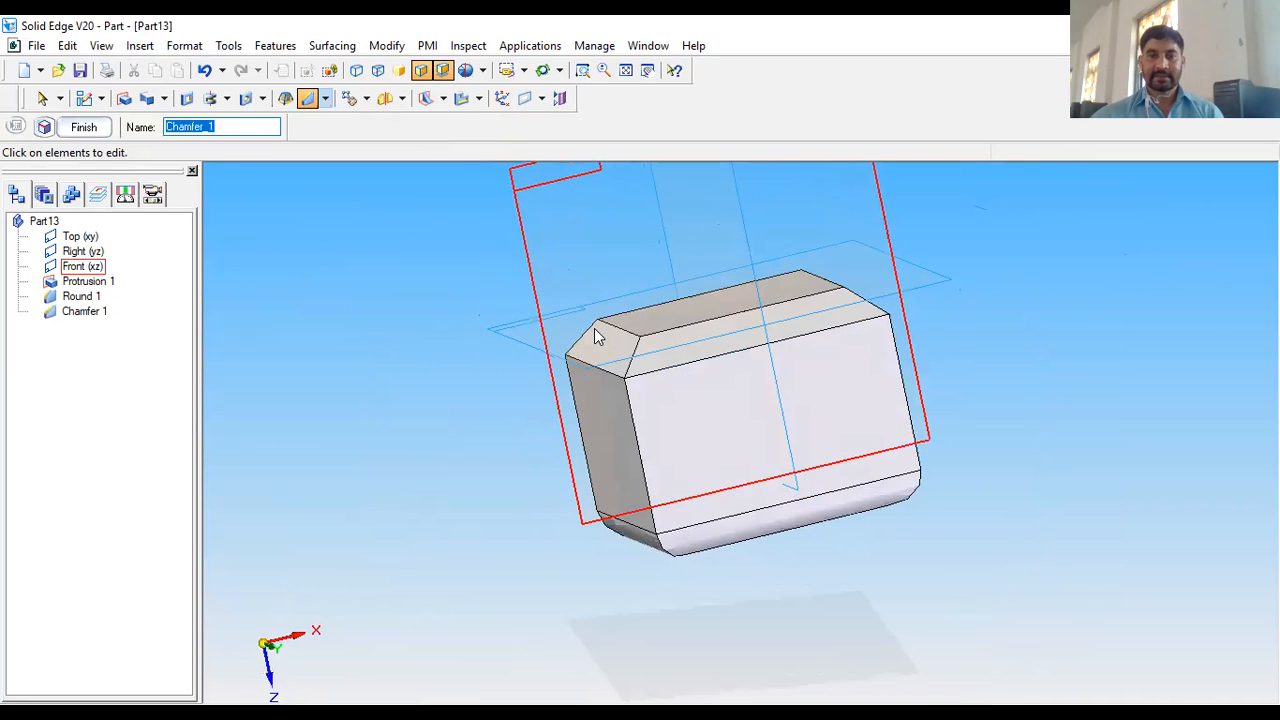
{"action": "scroll", "coordinate": [597, 325], "scroll_direction": "up", "scroll_amount": 3}
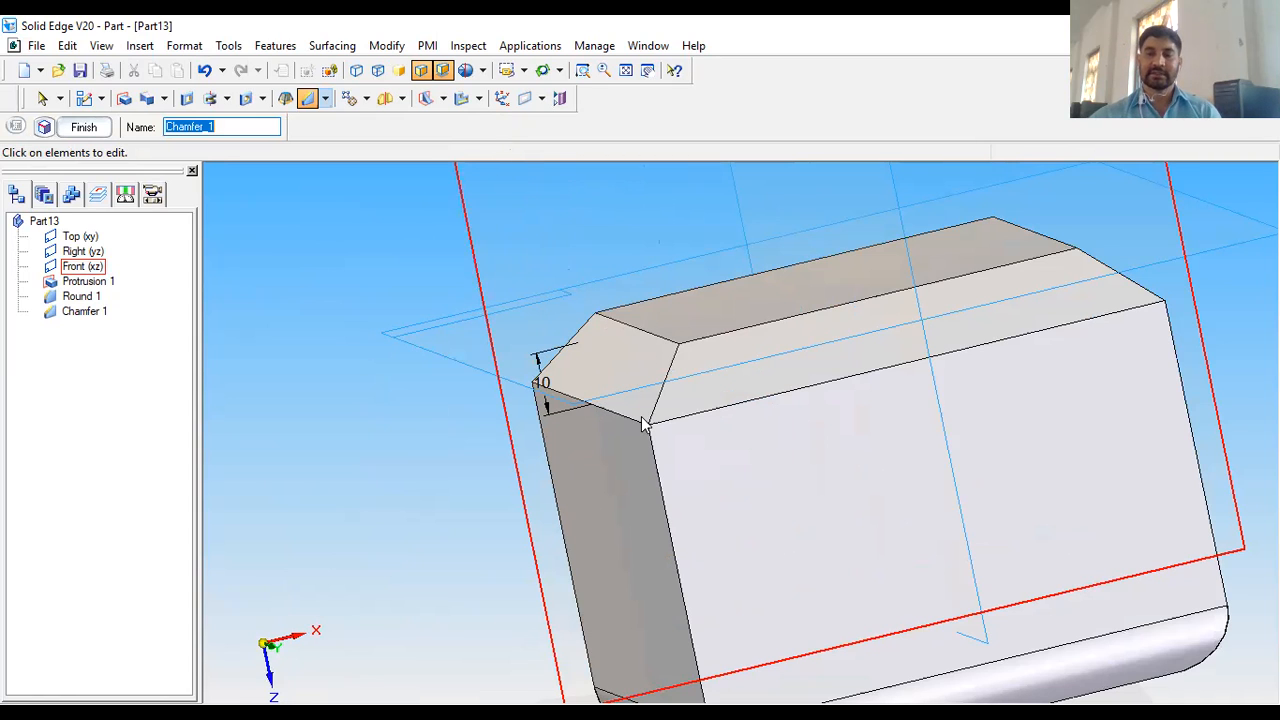
{"action": "scroll", "coordinate": [636, 383], "scroll_direction": "down", "scroll_amount": 4}
{"action": "middle_click_drag", "start_coordinate": [791, 403], "coordinate": [641, 353]}
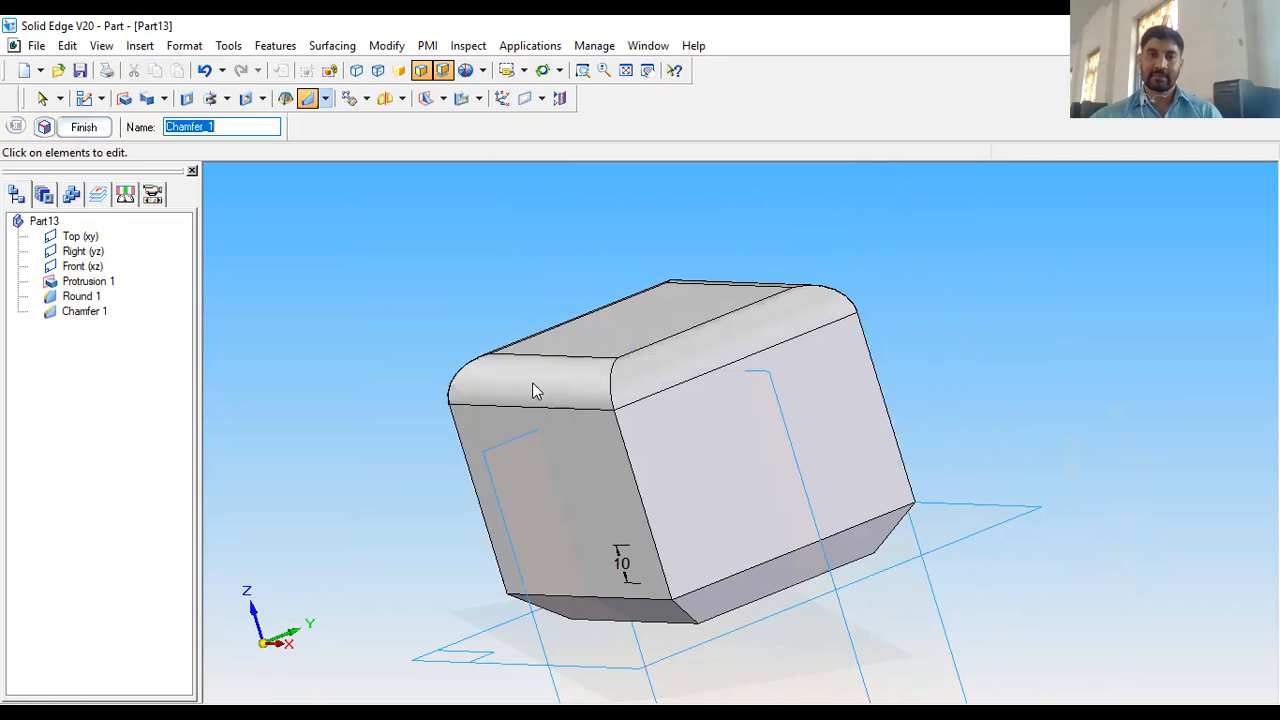
{"action": "scroll", "coordinate": [560, 366], "scroll_direction": "up", "scroll_amount": 3}
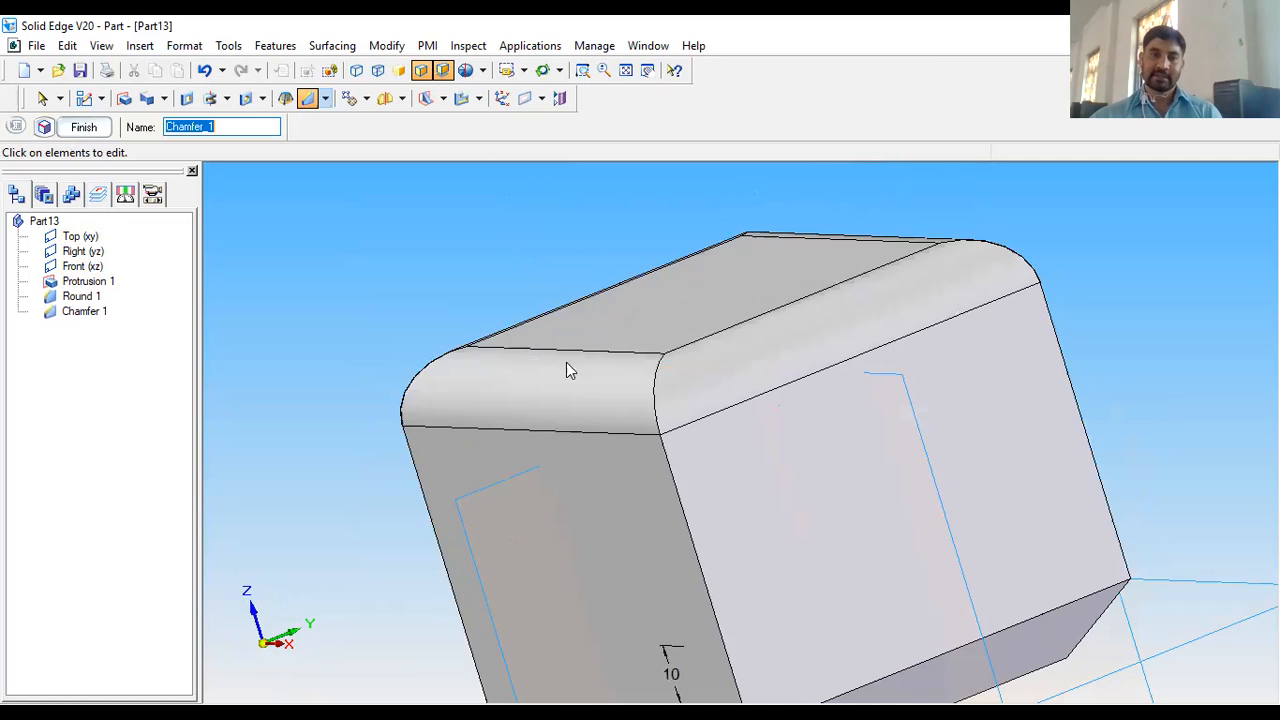
{"action": "scroll", "coordinate": [600, 440], "scroll_direction": "down", "scroll_amount": 4}
{"action": "middle_click_drag", "start_coordinate": [607, 485], "coordinate": [663, 320]}
{"action": "scroll", "coordinate": [663, 320], "scroll_direction": "up", "scroll_amount": 5}
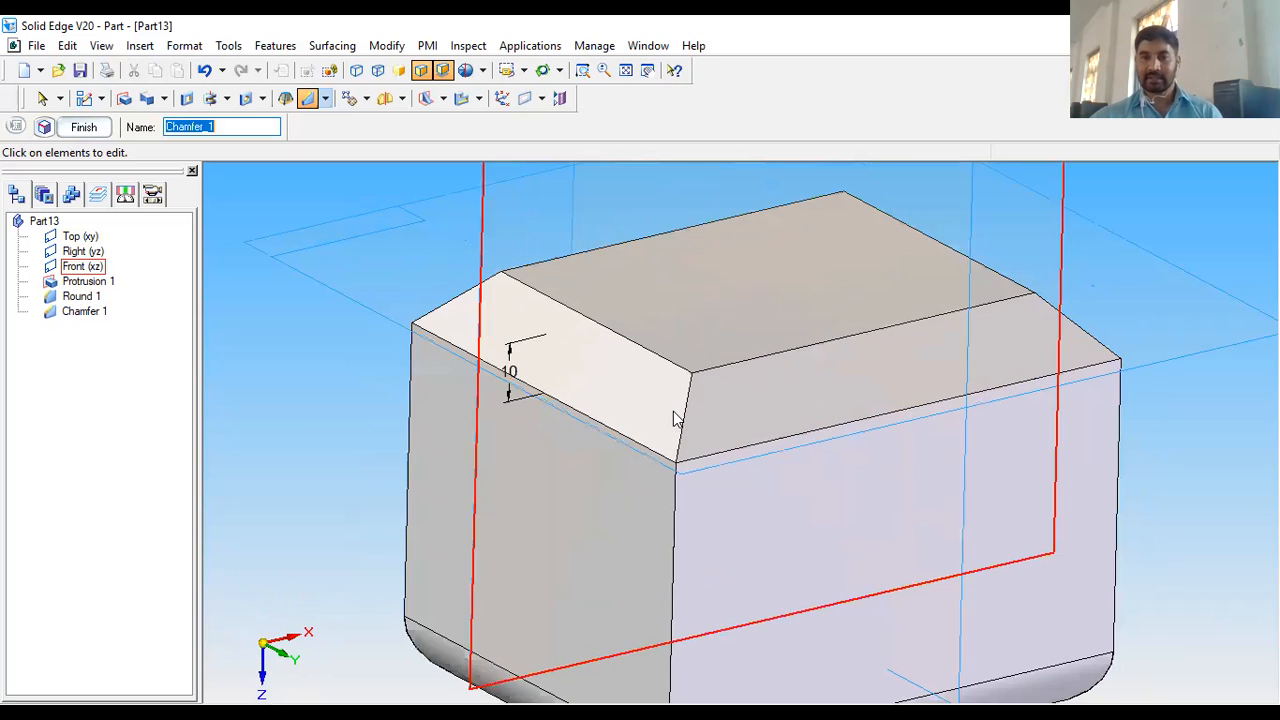
{"action": "middle_click_drag", "start_coordinate": [743, 369], "coordinate": [683, 371]}
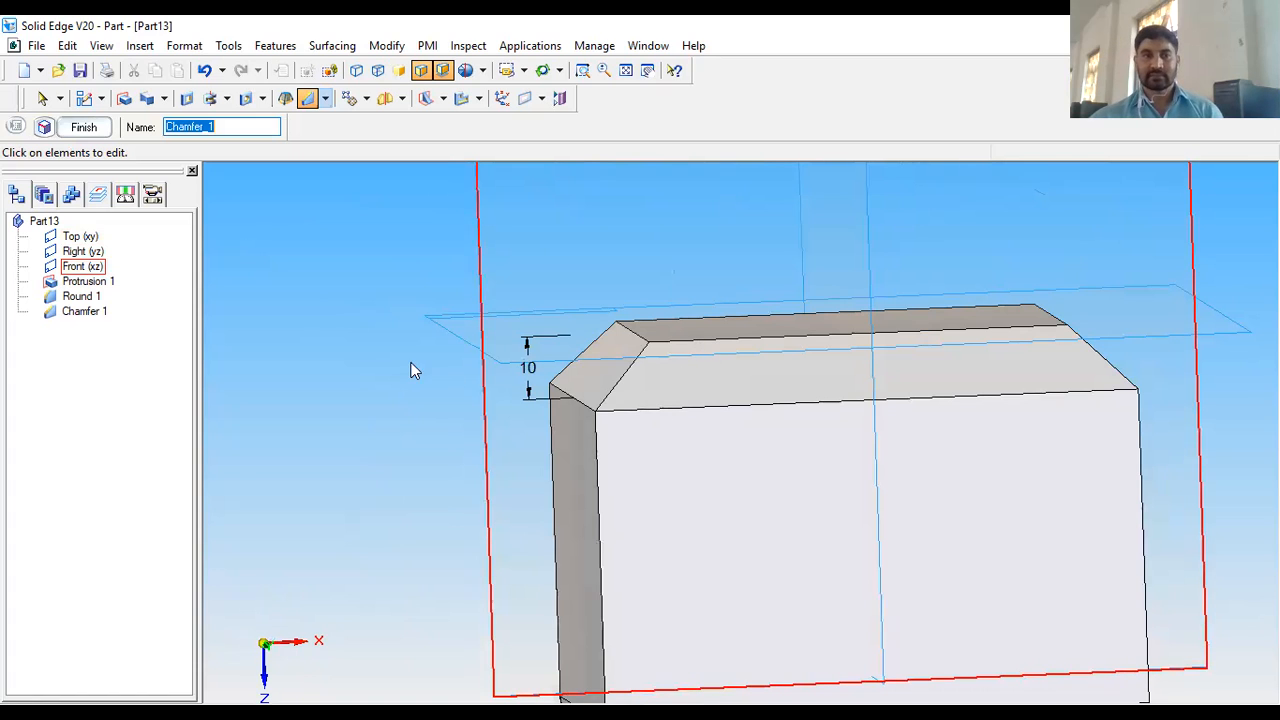
{"action": "left_click", "coordinate": [94, 131]}
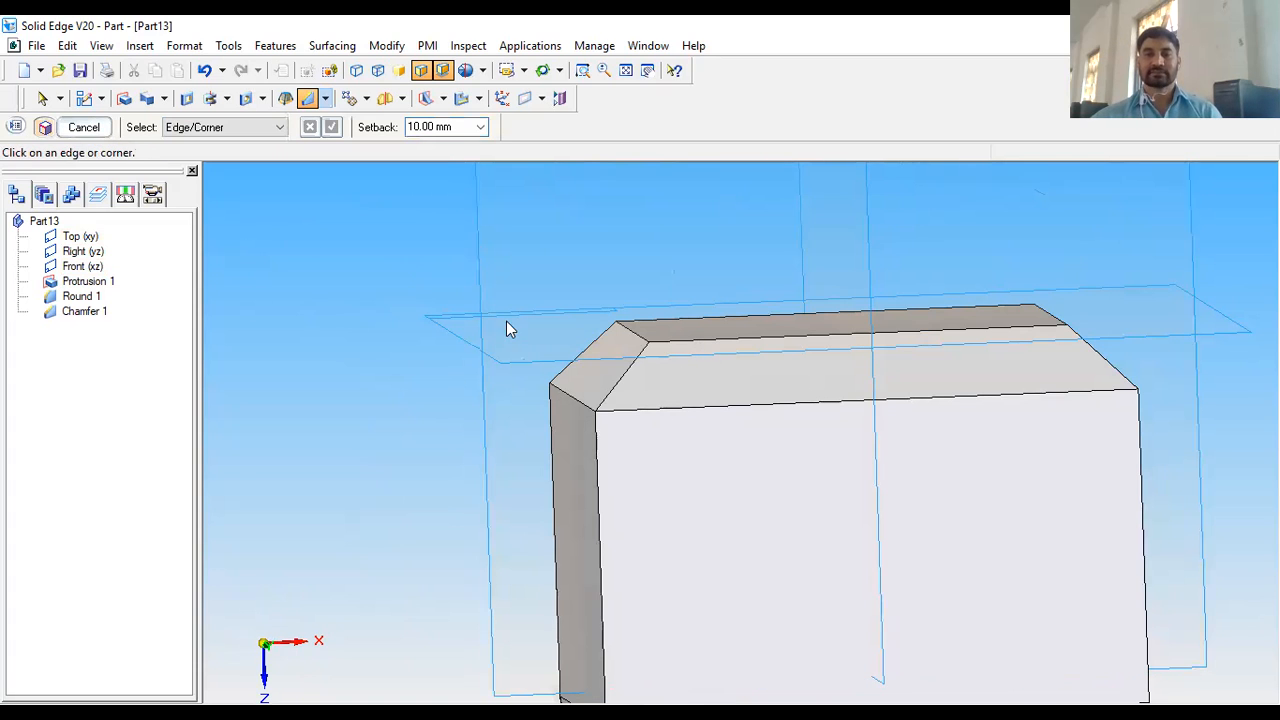
Check the Round and Chamfer slide in PowerPoint and return to the block in Solid Edge
{"action": "scroll", "coordinate": [806, 400], "scroll_direction": "down", "scroll_amount": 5}
{"action": "middle_click_drag", "start_coordinate": [814, 417], "coordinate": [663, 571]}
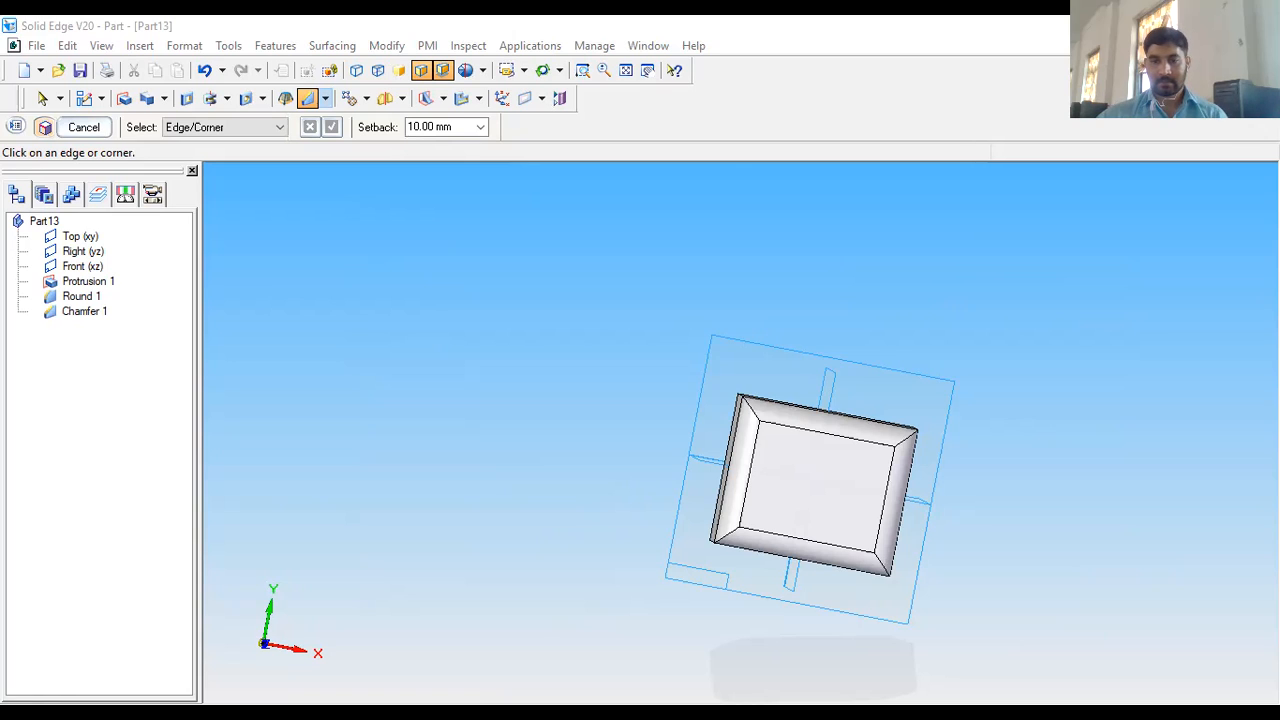
{"action": "key", "text": "alt+Tab"}
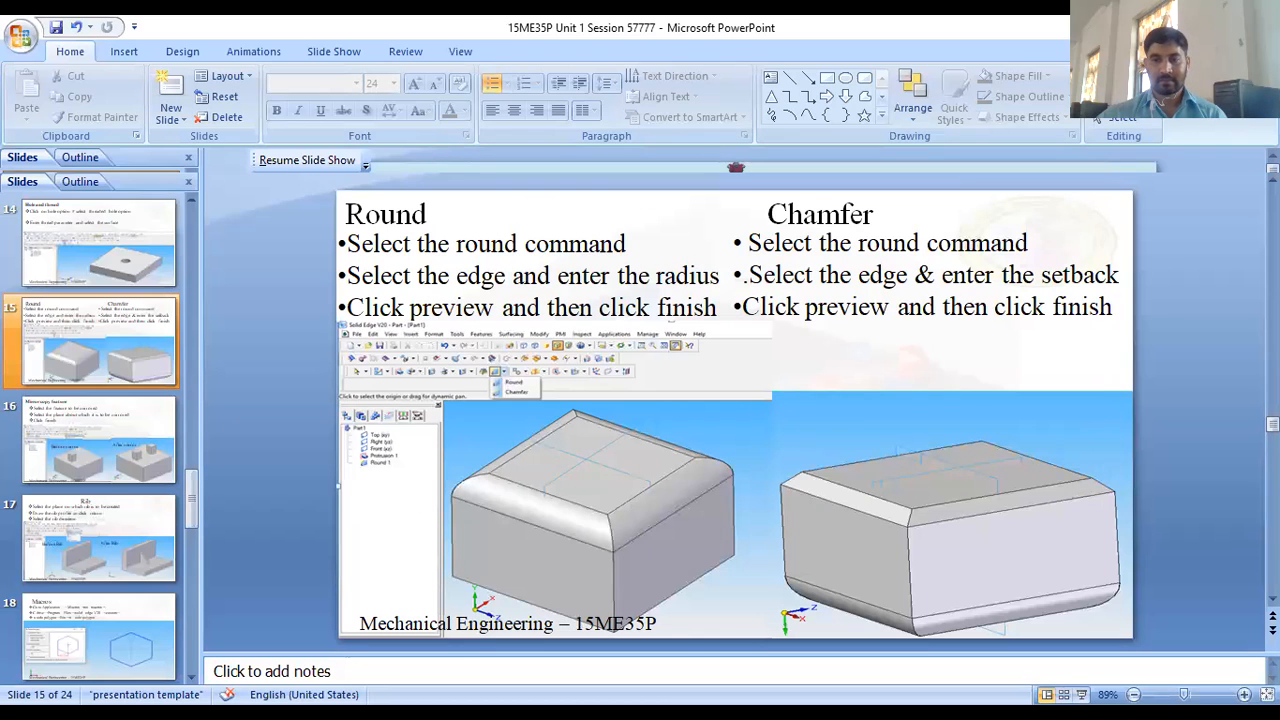
{"action": "key", "text": "alt+Tab"}
{"action": "middle_click_drag", "start_coordinate": [808, 545], "coordinate": [750, 375]}
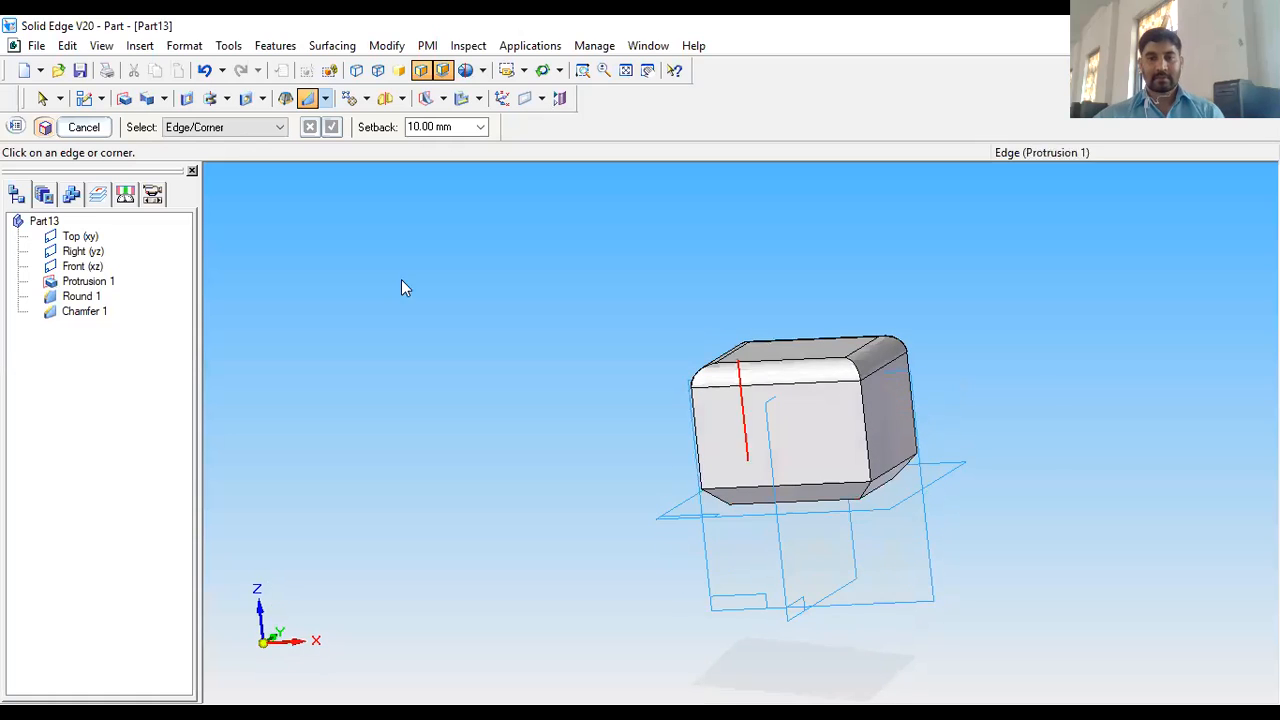
Delete the chamfer and the round features from the block
{"action": "key", "text": "Escape"}
{"action": "left_click", "coordinate": [84, 312]}
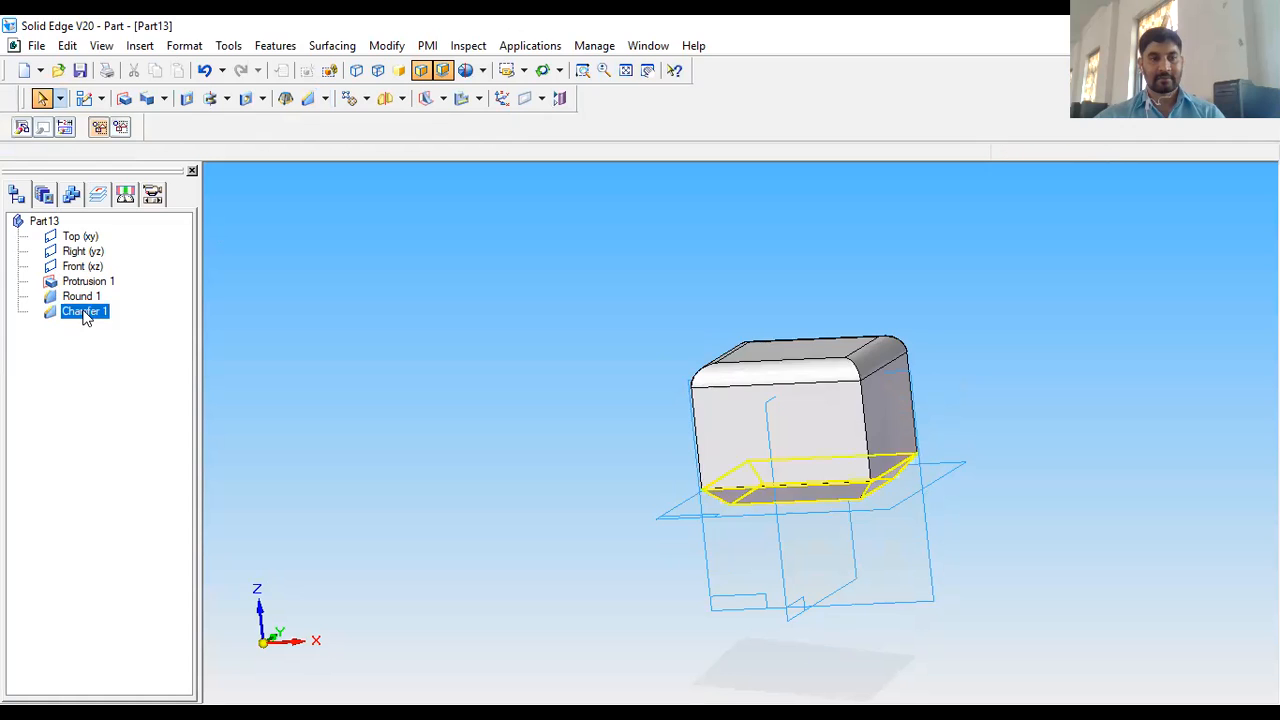
{"action": "left_click", "coordinate": [86, 297]}
{"action": "key", "text": "Delete"}
{"action": "left_click", "coordinate": [82, 299]}
{"action": "key", "text": "Delete"}
Sketch a circle about 16.5 mm in diameter on the block's bottom face, centred on the horizontal reference line toward the negative X side
{"action": "middle_click_drag", "start_coordinate": [804, 397], "coordinate": [786, 415]}
{"action": "scroll", "coordinate": [785, 416], "scroll_direction": "up", "scroll_amount": 2}
{"action": "scroll", "coordinate": [782, 441], "scroll_direction": "down", "scroll_amount": 2}
{"action": "middle_click_drag", "start_coordinate": [806, 485], "coordinate": [788, 337]}
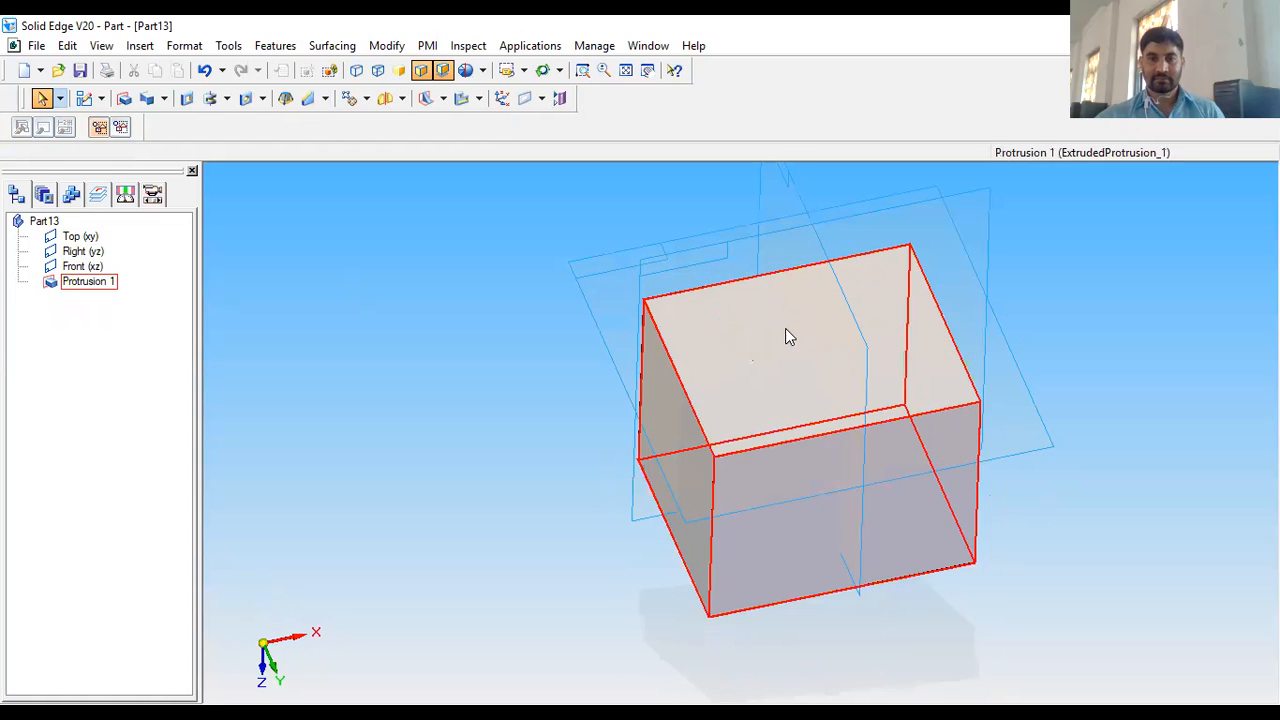
{"action": "left_click", "coordinate": [124, 98]}
{"action": "left_click", "coordinate": [727, 384]}
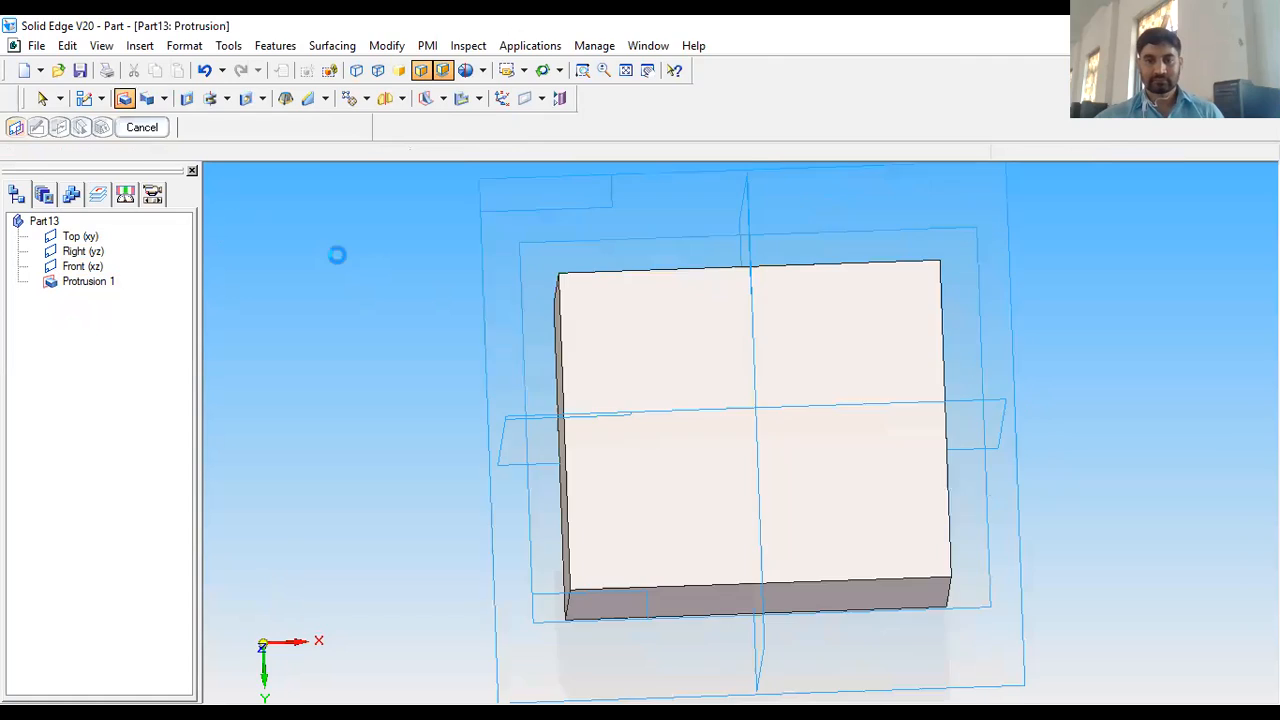
{"action": "left_click", "coordinate": [175, 98]}
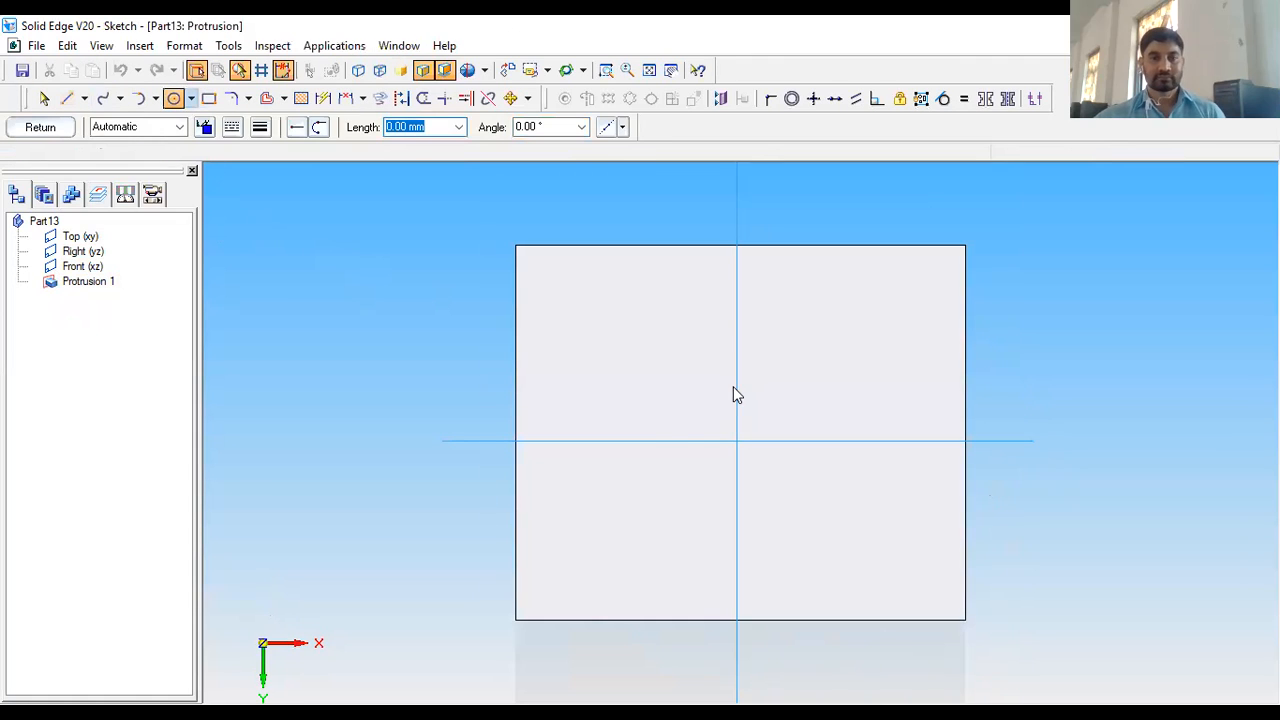
{"action": "left_click", "coordinate": [619, 441]}
{"action": "left_click", "coordinate": [640, 404]}
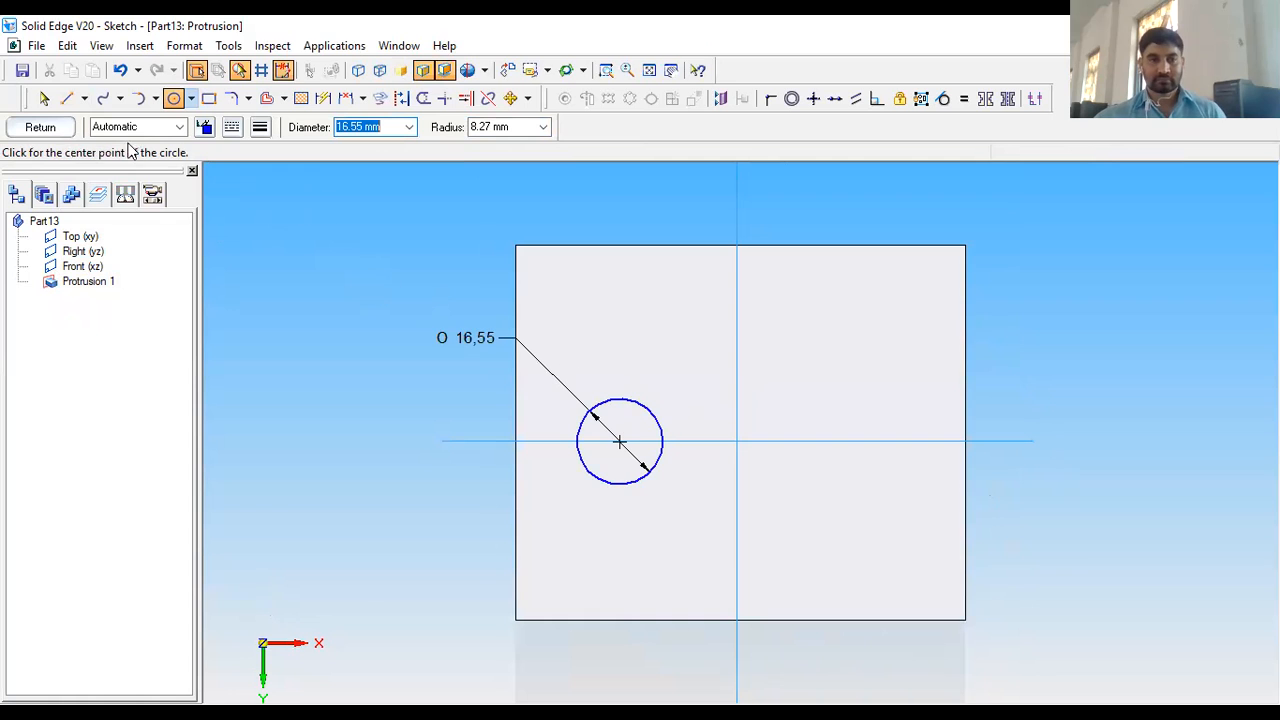
Extrude the circle 40 mm outward from the block's face as a cylindrical protrusion
{"action": "left_click", "coordinate": [55, 130]}
{"action": "left_click", "coordinate": [734, 312]}
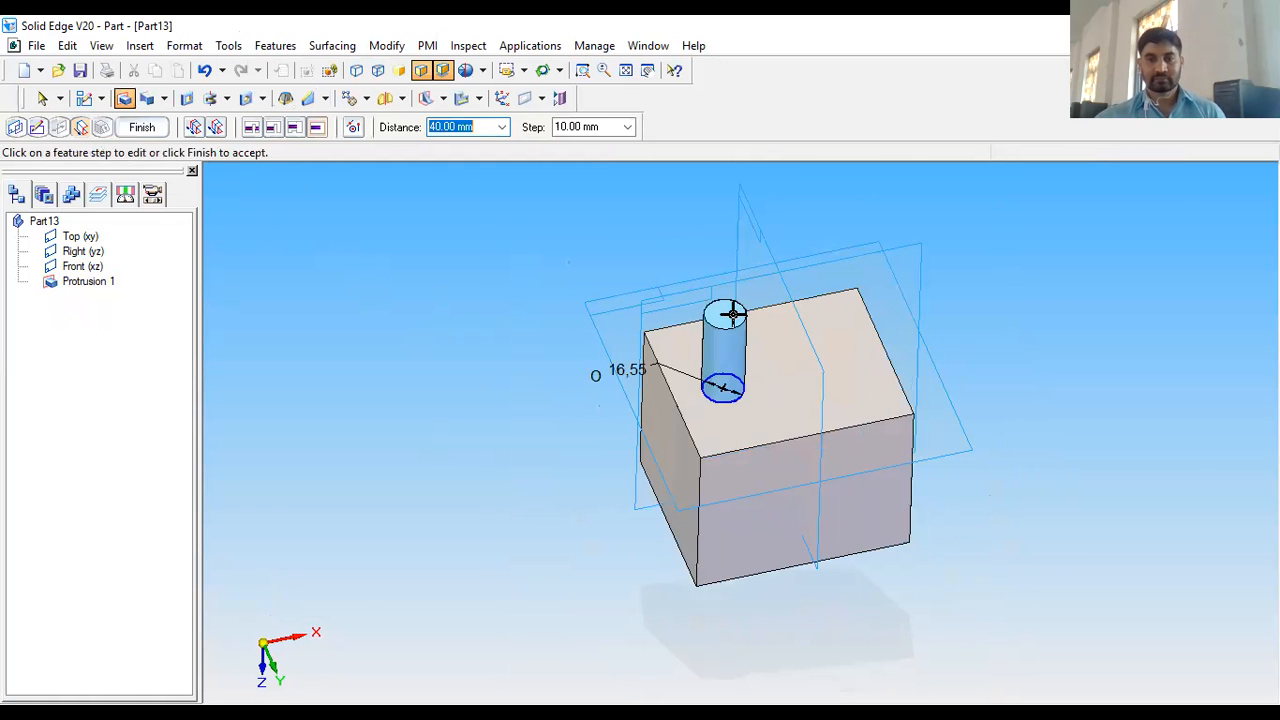
{"action": "left_click", "coordinate": [146, 126]}
Mirror the cylindrical protrusion about the Right (yz) reference plane using Mirror Copy Feature, and finish the feature
{"action": "scroll", "coordinate": [832, 456], "scroll_direction": "down", "scroll_amount": 2}
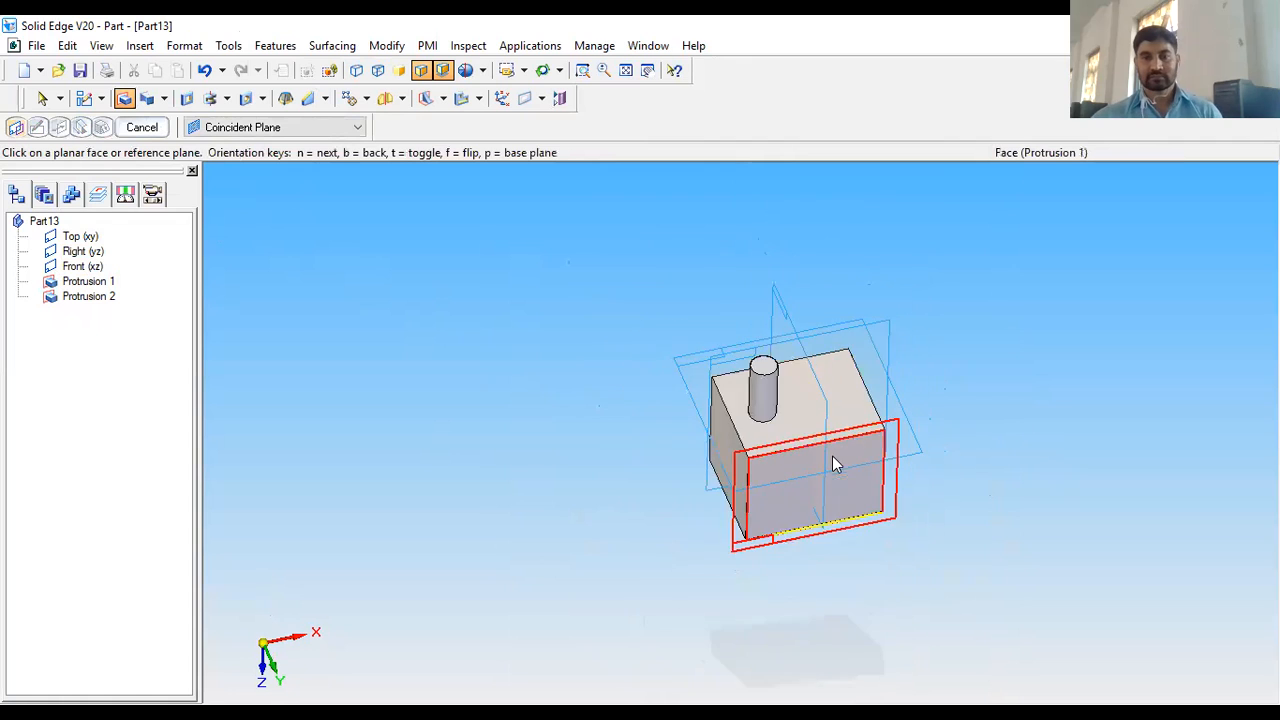
{"action": "middle_click_drag", "start_coordinate": [832, 456], "coordinate": [793, 366]}
{"action": "scroll", "coordinate": [782, 368], "scroll_direction": "up", "scroll_amount": 3}
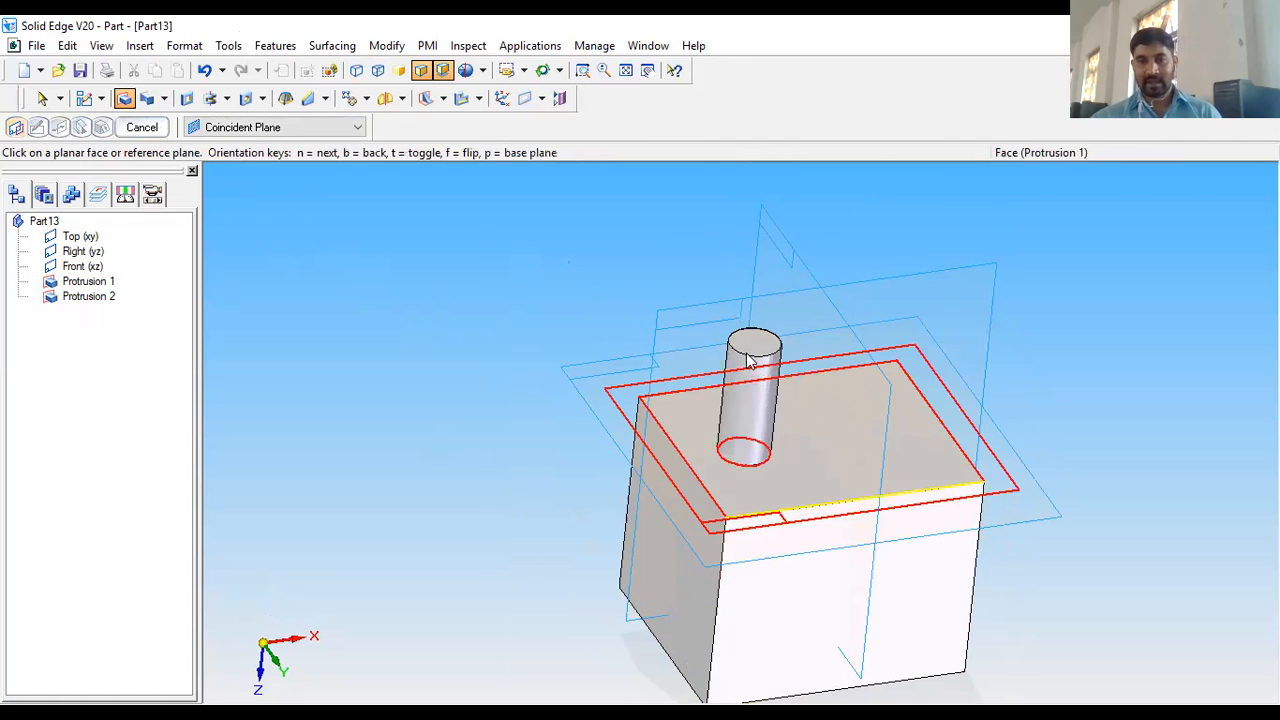
{"action": "middle_click_drag", "start_coordinate": [926, 400], "coordinate": [892, 413]}
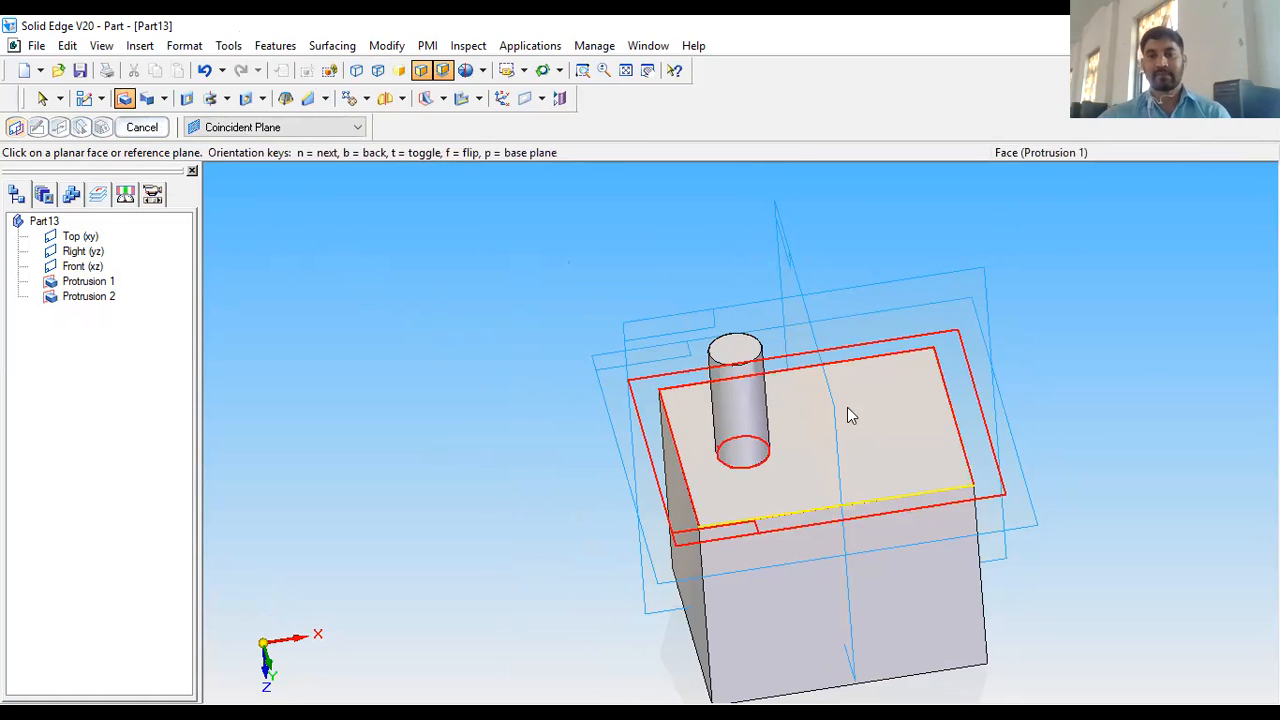
{"action": "left_click", "coordinate": [385, 98]}
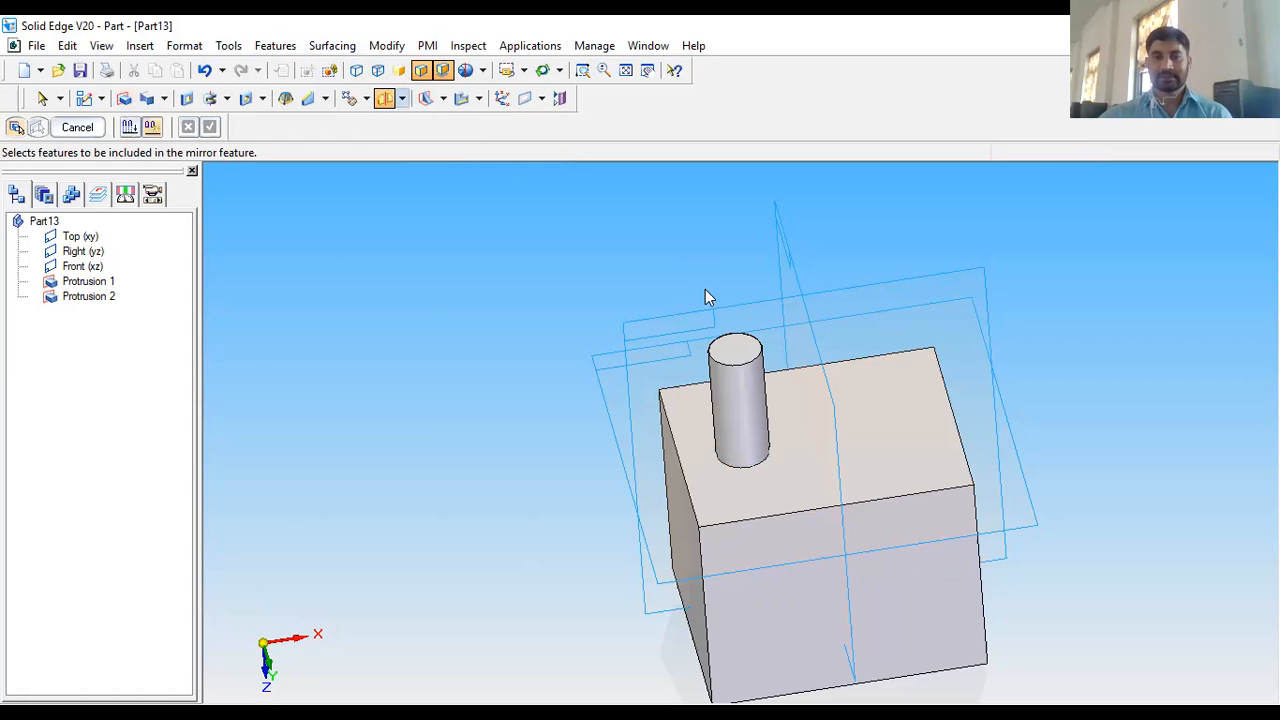
{"action": "left_click", "coordinate": [746, 393]}
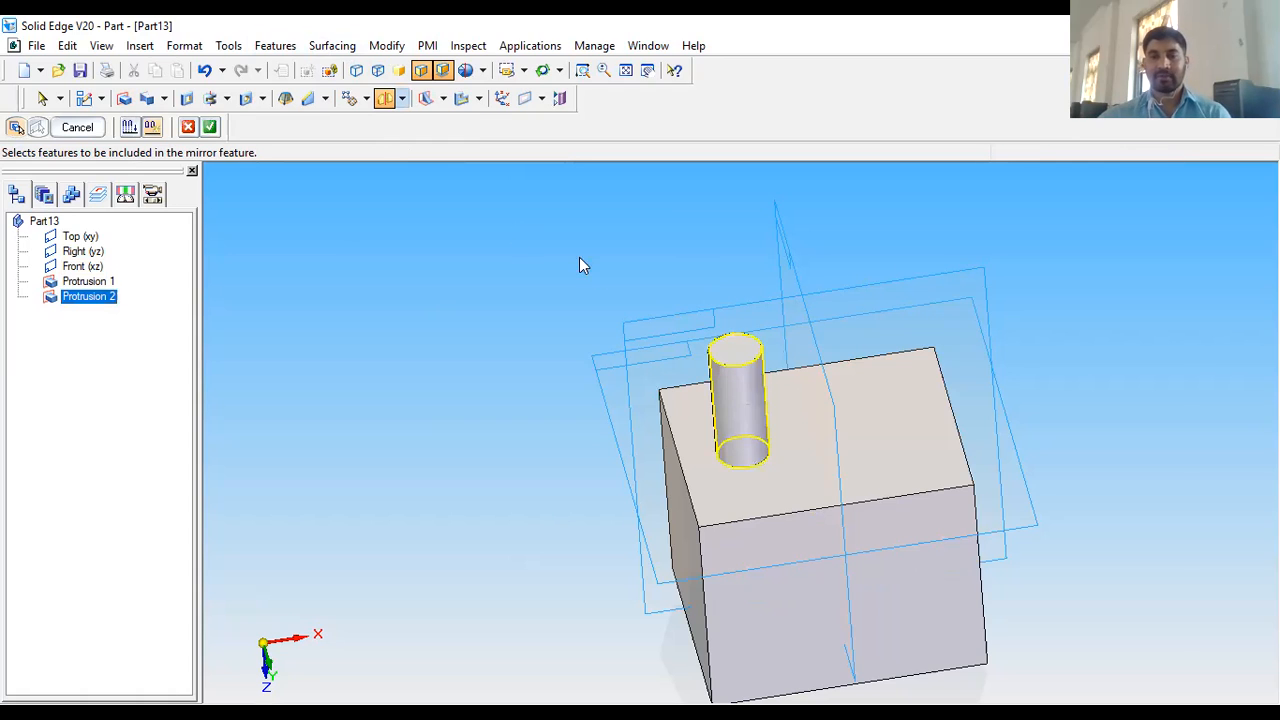
{"action": "left_click", "coordinate": [209, 126]}
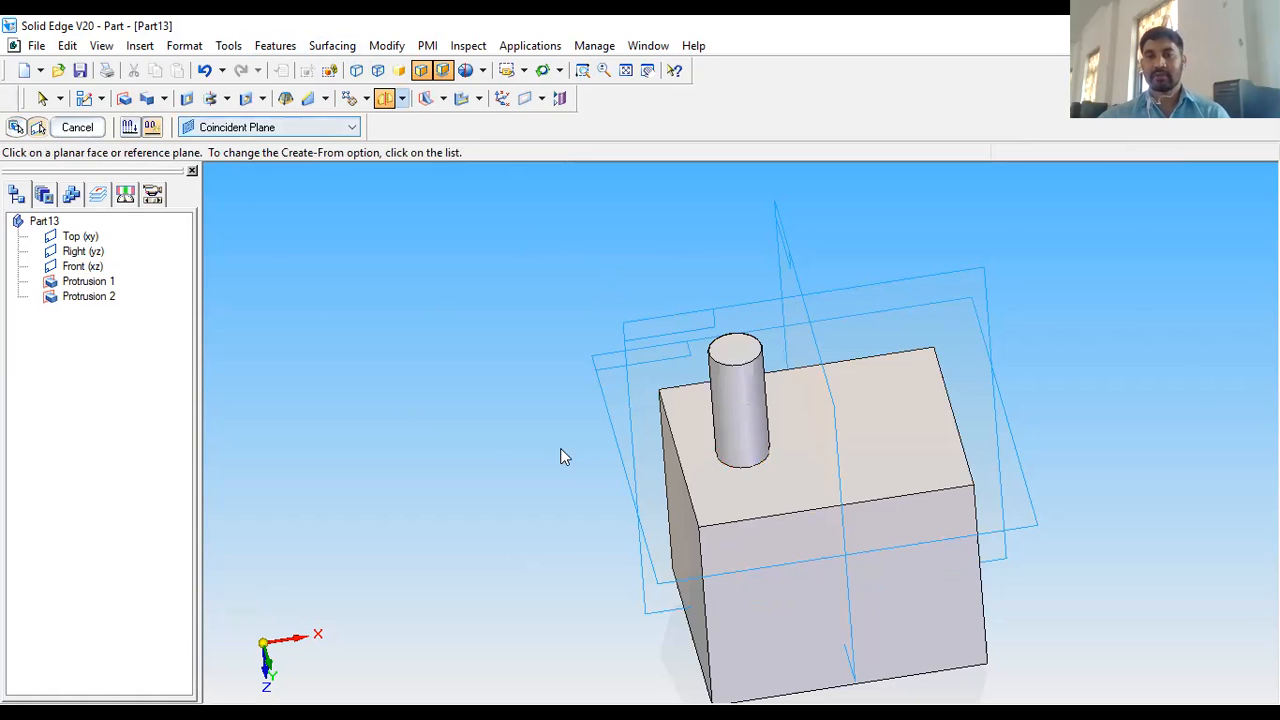
{"action": "left_click", "coordinate": [788, 254]}
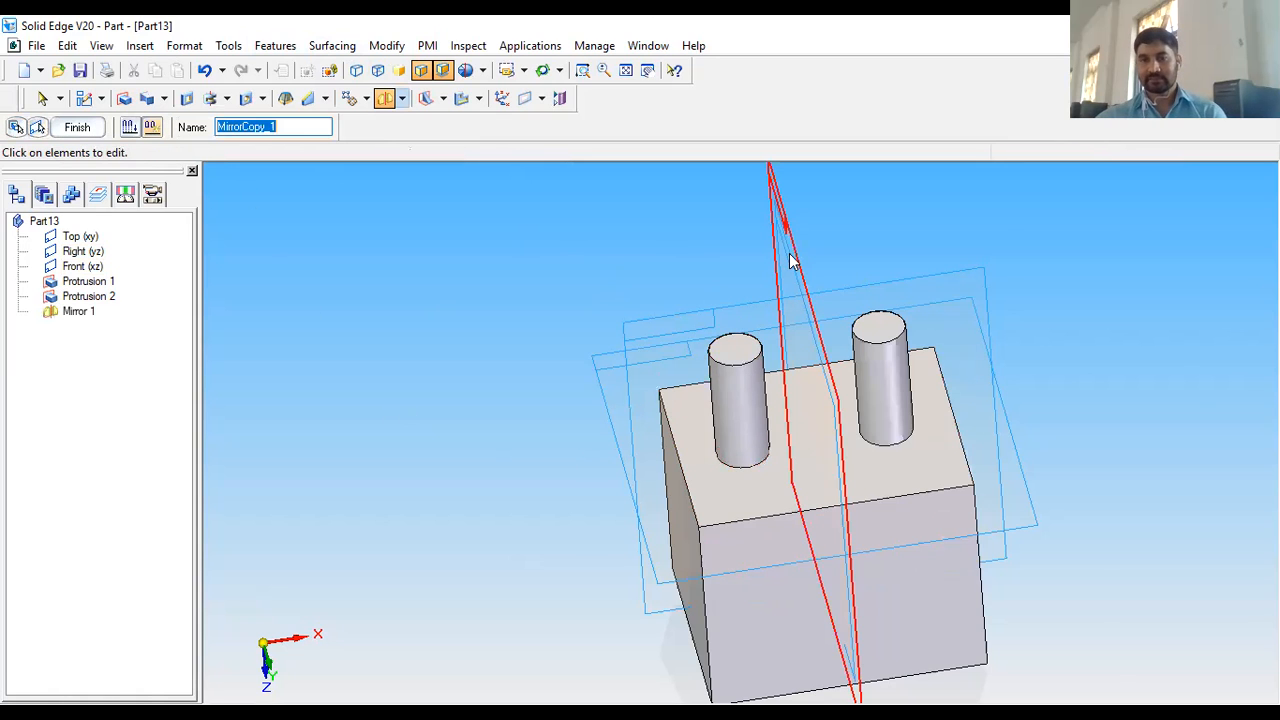
{"action": "middle_click_drag", "start_coordinate": [830, 468], "coordinate": [779, 448]}
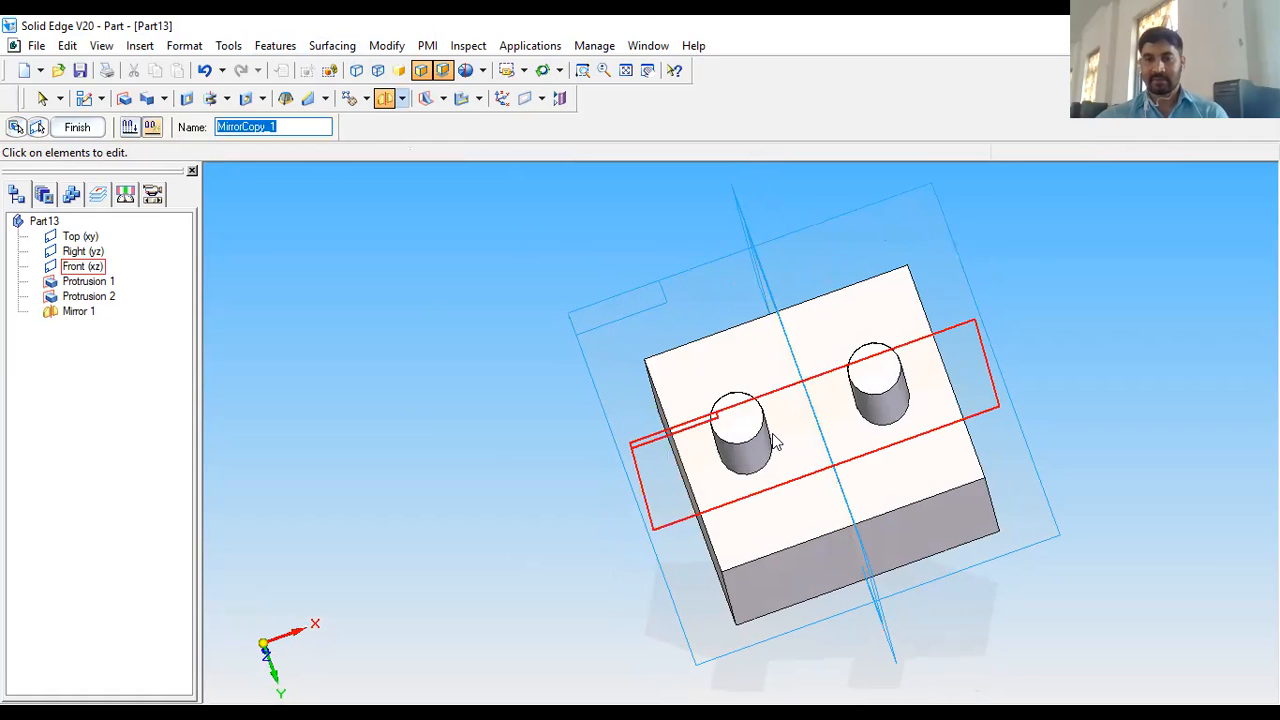
{"action": "middle_click_drag", "start_coordinate": [731, 514], "coordinate": [774, 486]}
{"action": "scroll", "coordinate": [749, 466], "scroll_direction": "up", "scroll_amount": 2}
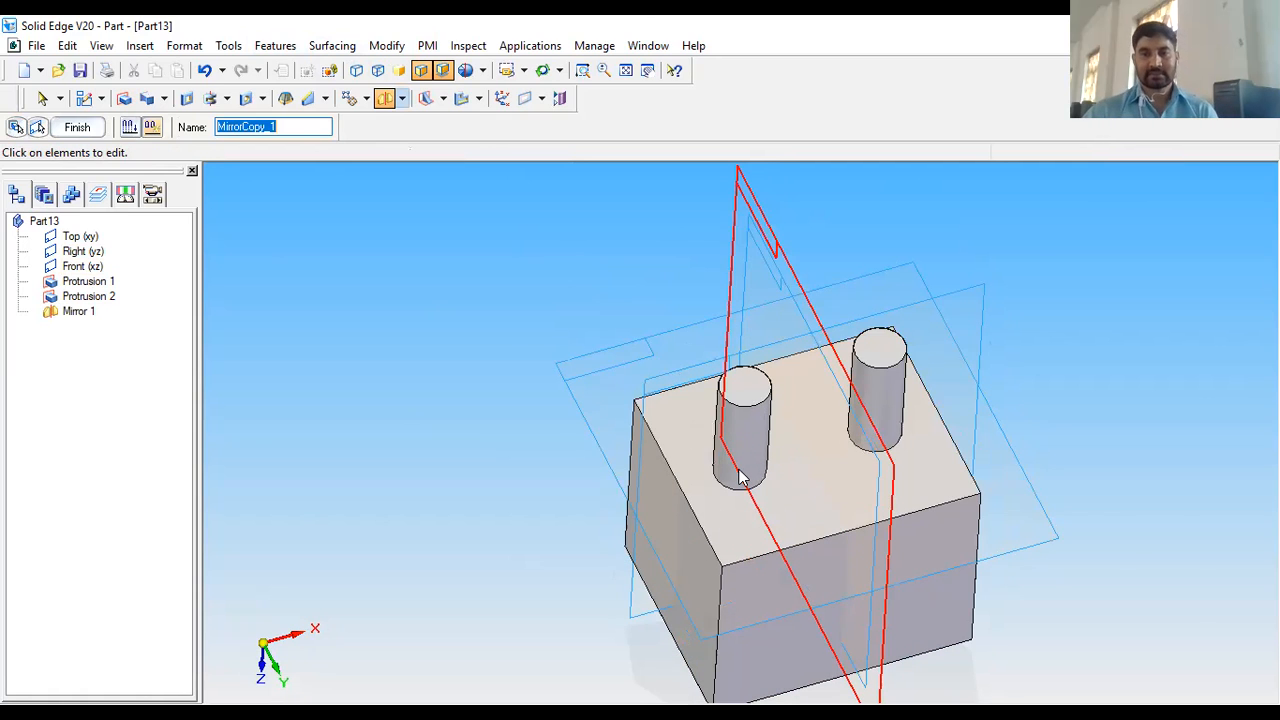
{"action": "scroll", "coordinate": [740, 478], "scroll_direction": "up", "scroll_amount": 1}
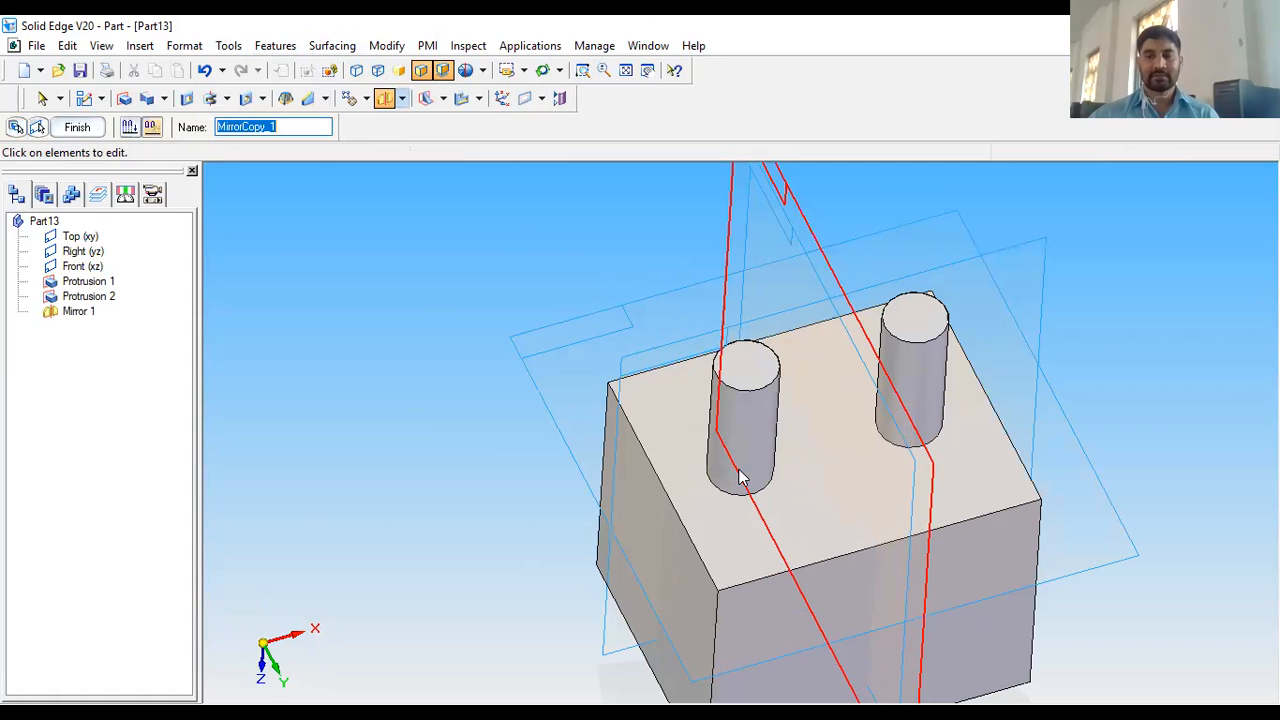
{"action": "scroll", "coordinate": [735, 461], "scroll_direction": "down", "scroll_amount": 2}
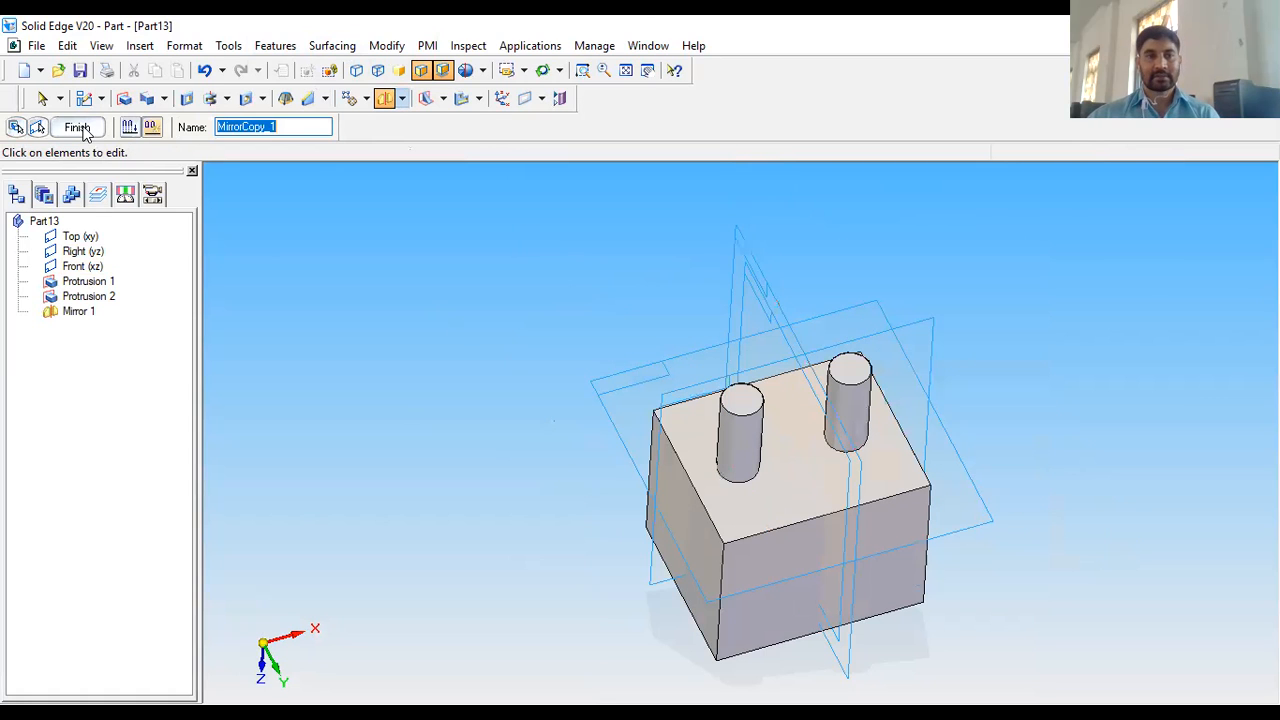
{"action": "left_click", "coordinate": [78, 128]}
Look over the mirrored cylinders, check the Round and Chamfer slide in PowerPoint, and return to Solid Edge
{"action": "scroll", "coordinate": [650, 420], "scroll_direction": "down", "scroll_amount": 2}
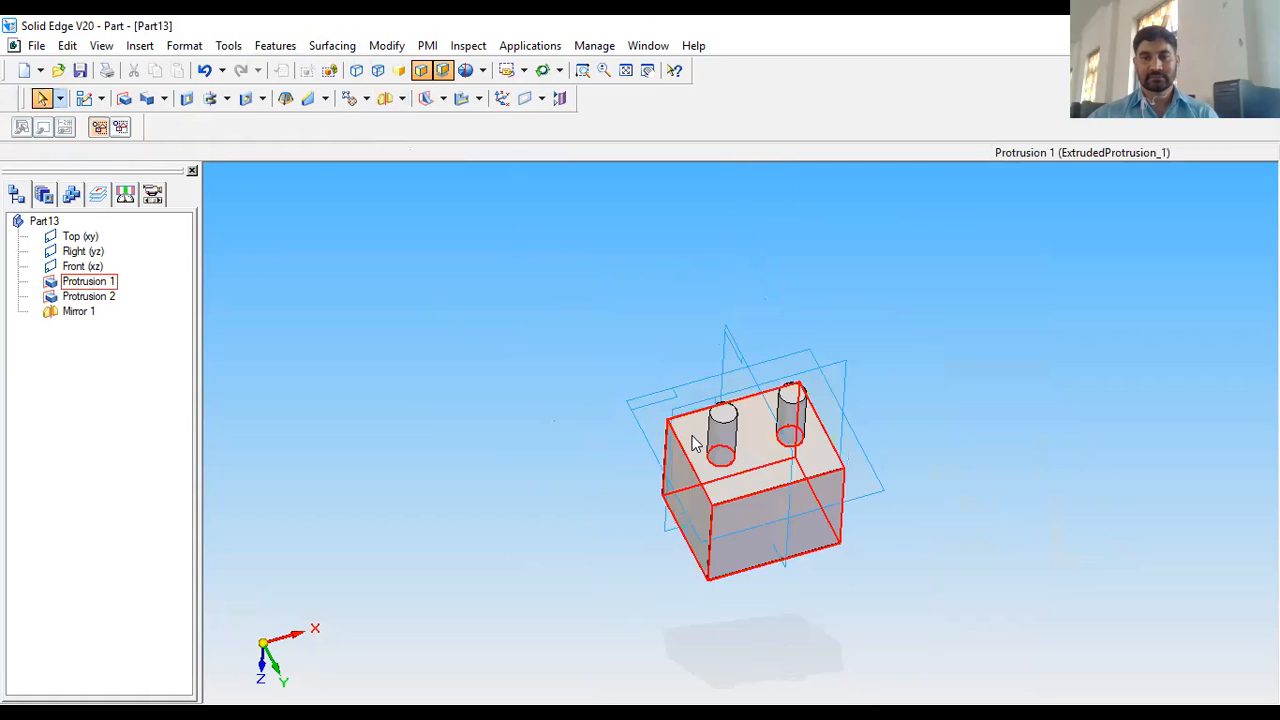
{"action": "middle_click_drag", "start_coordinate": [617, 440], "coordinate": [608, 354]}
{"action": "scroll", "coordinate": [729, 486], "scroll_direction": "up", "scroll_amount": 2}
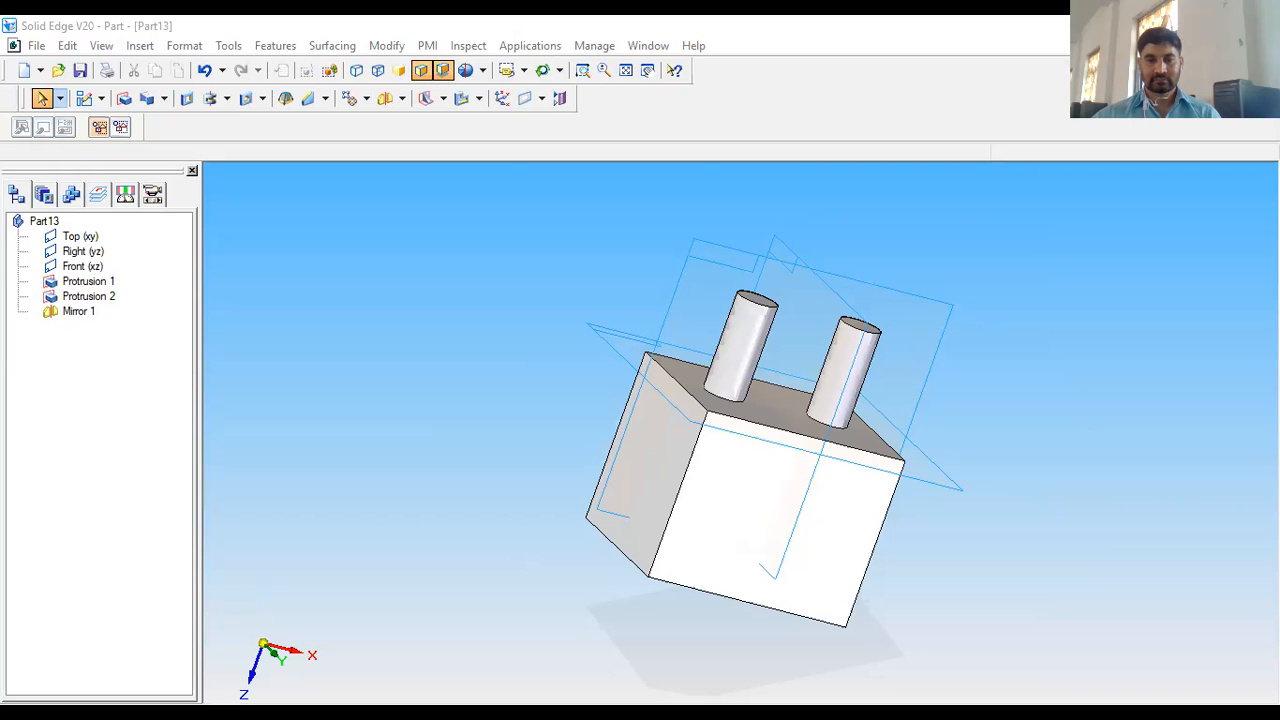
{"action": "key", "text": "alt+Tab"}
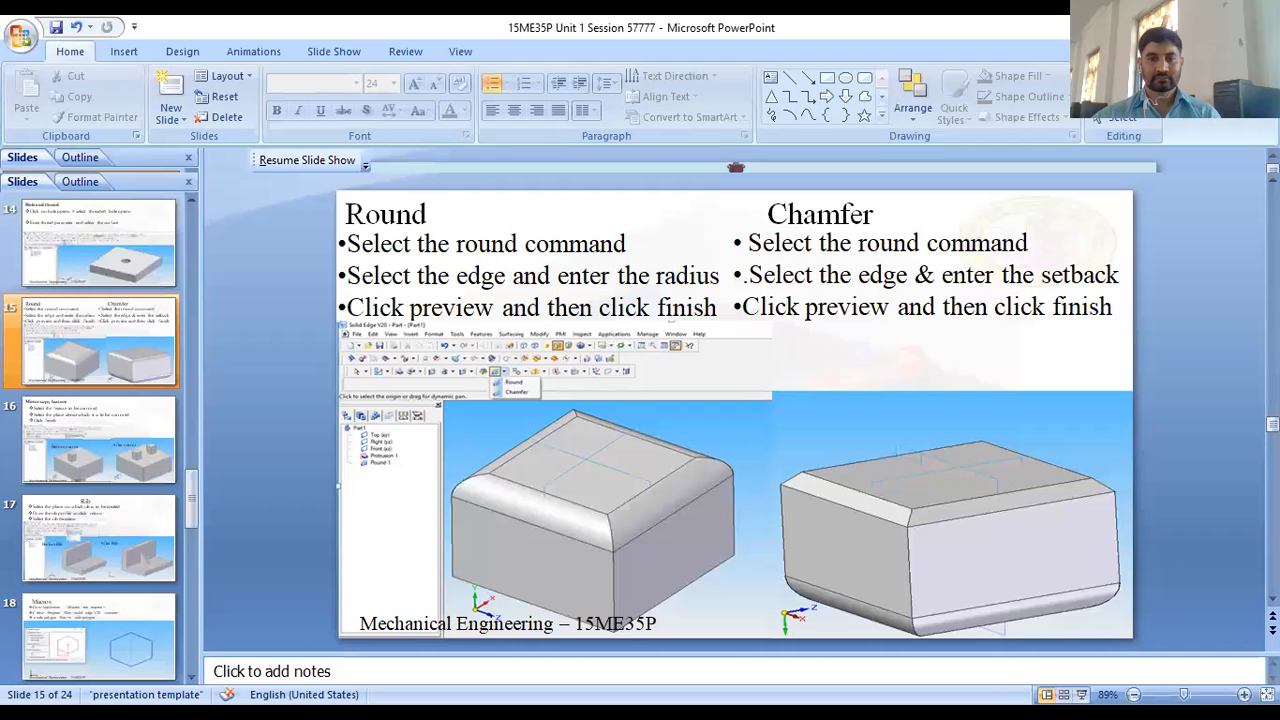
{"action": "key", "text": "alt+Tab"}
Create a new, empty part document
{"action": "scroll", "coordinate": [683, 438], "scroll_direction": "down", "scroll_amount": 3}
{"action": "middle_click_drag", "start_coordinate": [683, 460], "coordinate": [670, 482]}
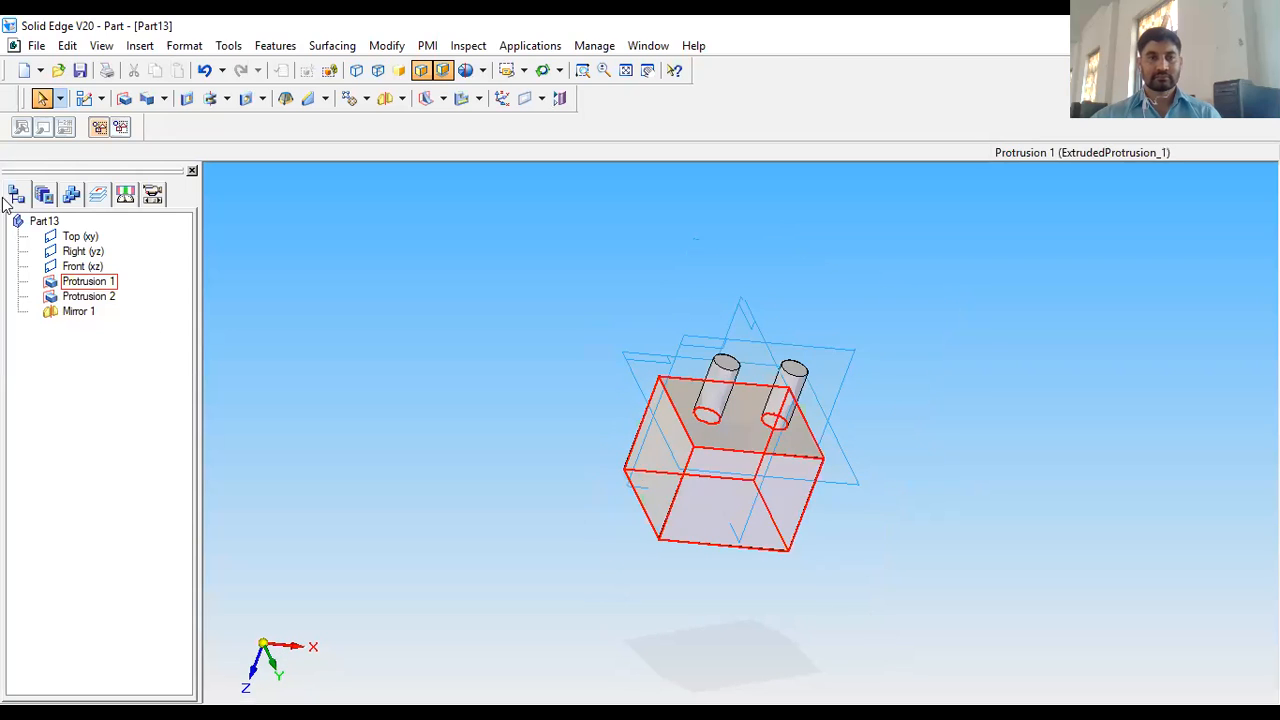
{"action": "left_click", "coordinate": [40, 46]}
{"action": "left_click", "coordinate": [52, 66]}
{"action": "left_click", "coordinate": [434, 280]}
{"action": "left_click", "coordinate": [440, 296]}
{"action": "left_click", "coordinate": [722, 514]}
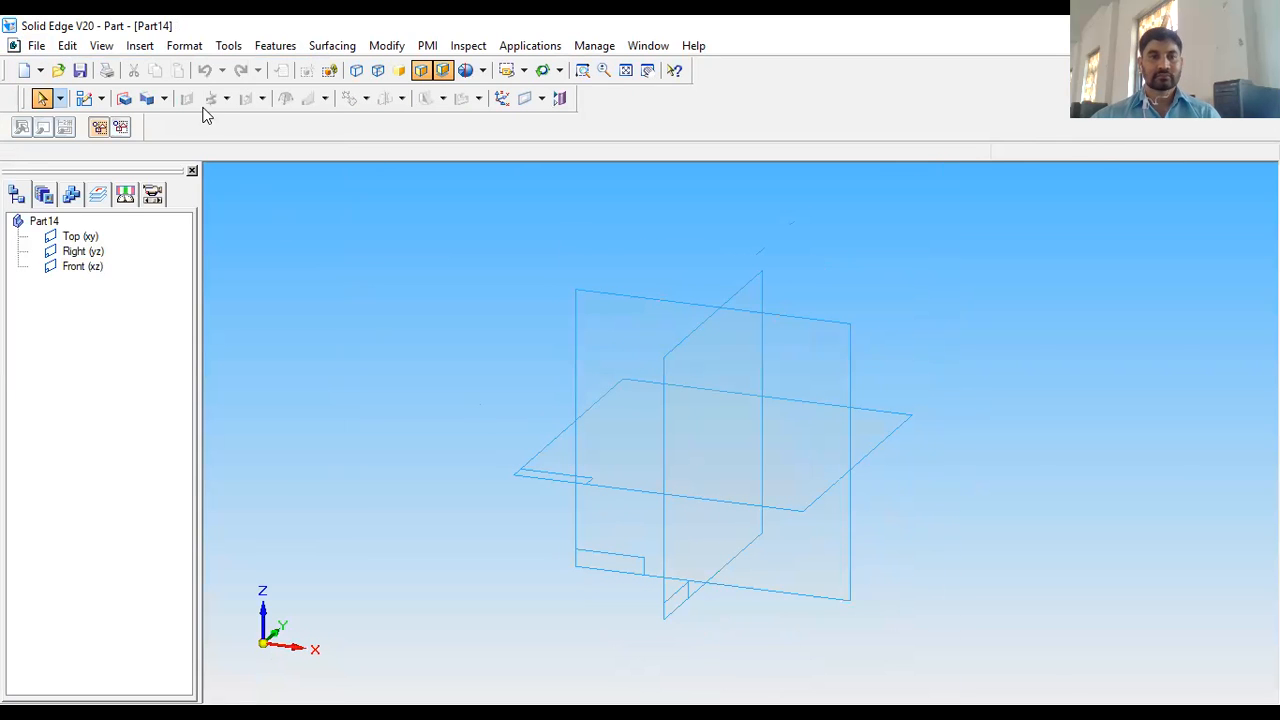
Sketch a closed L-shaped protrusion profile on the Front (xz) plane from the origin, about 46 mm tall and 52 mm wide, with a base about 11 mm thick
{"action": "left_click", "coordinate": [124, 98]}
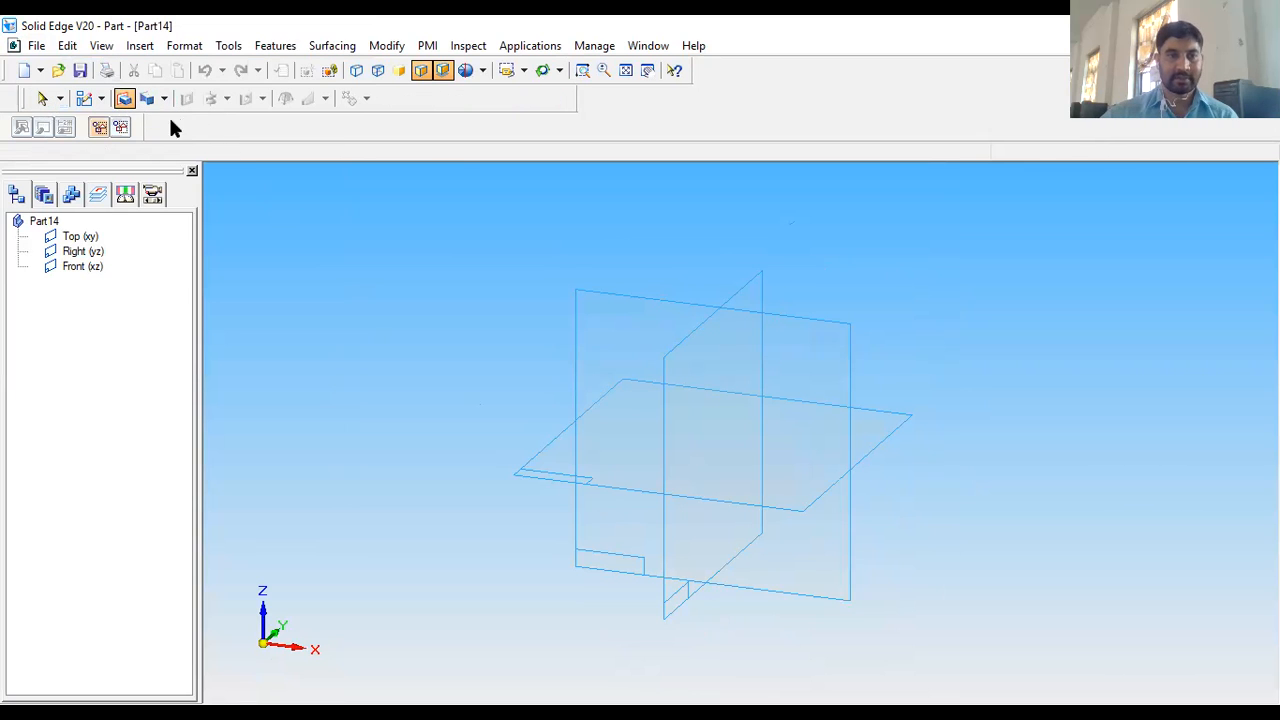
{"action": "left_click", "coordinate": [621, 298]}
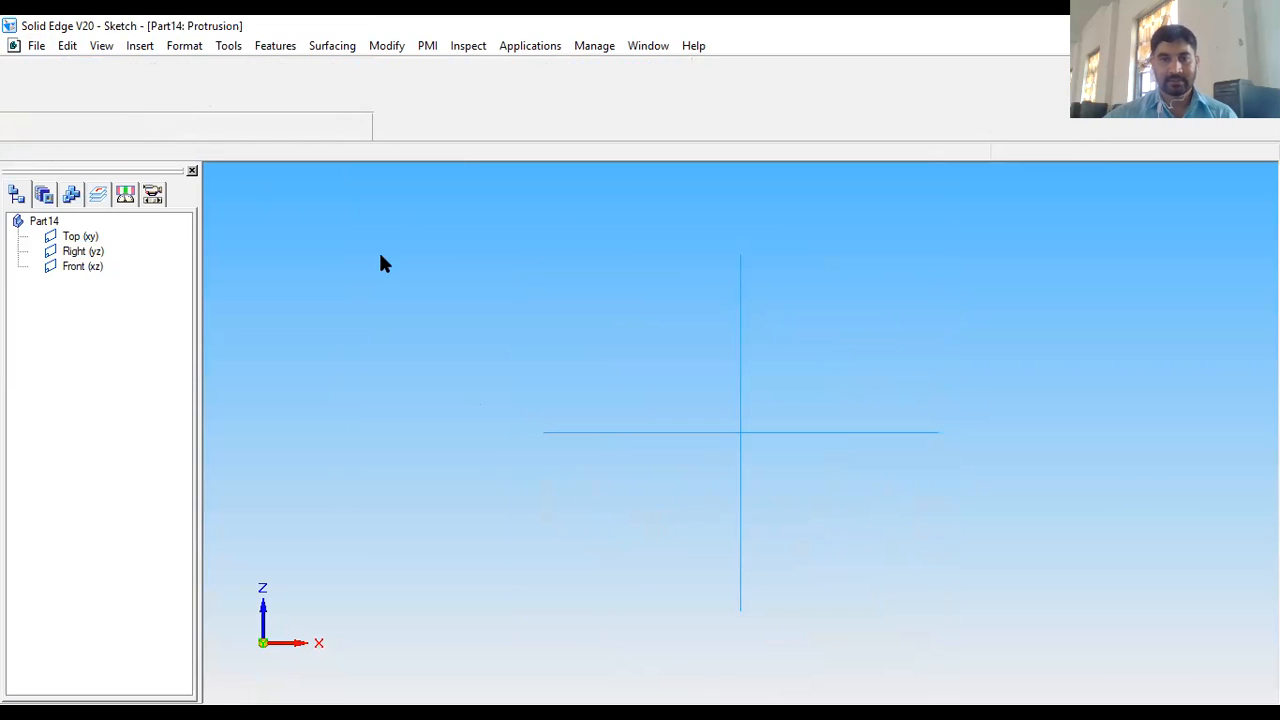
{"action": "left_click", "coordinate": [69, 102]}
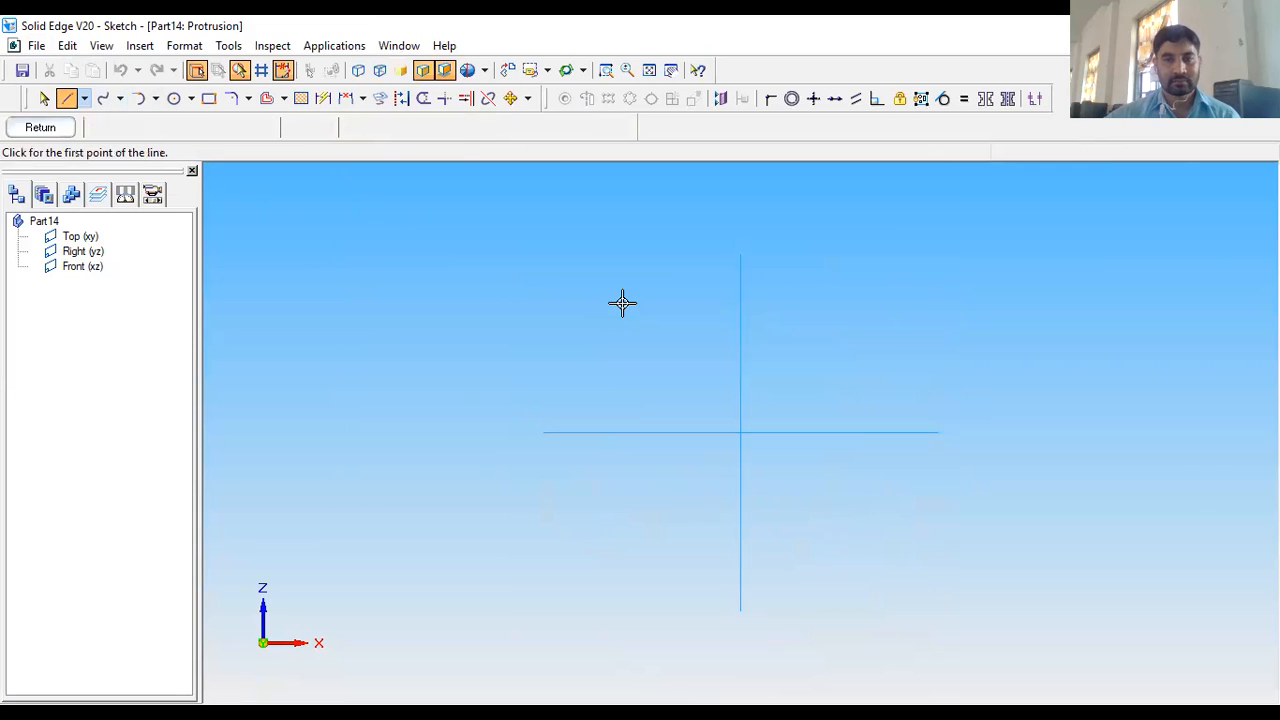
{"action": "left_click", "coordinate": [741, 278]}
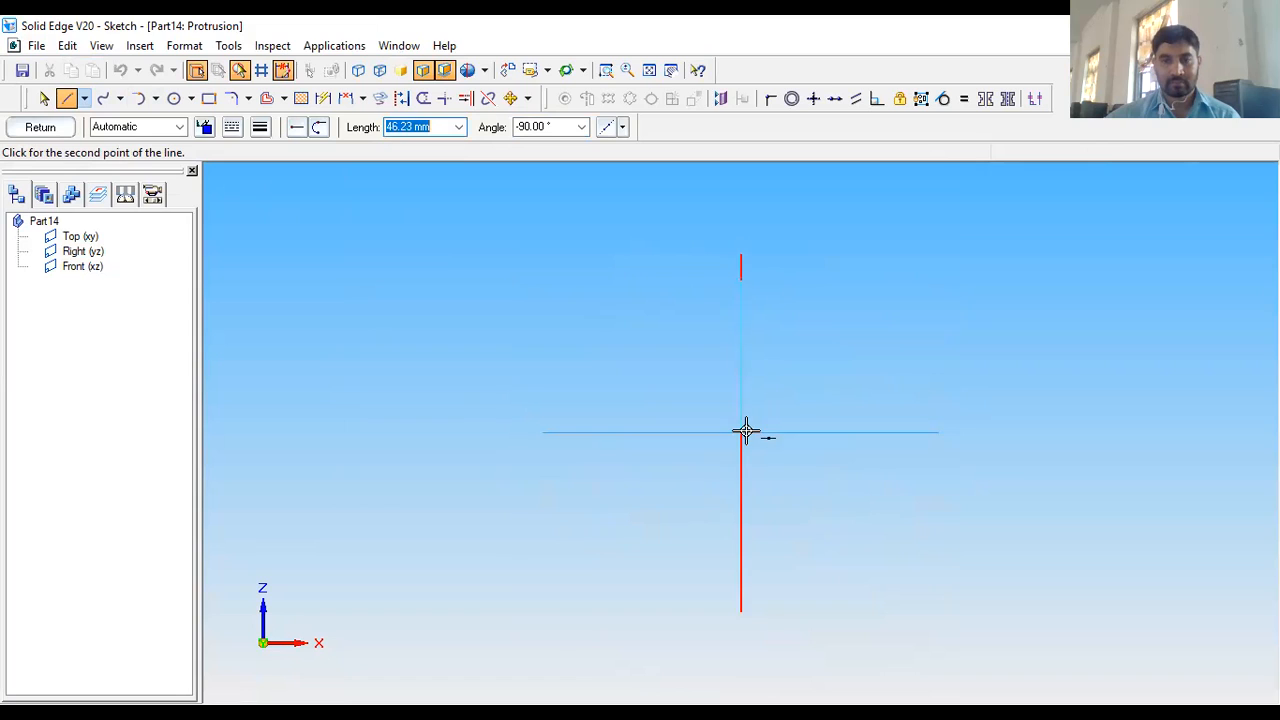
{"action": "left_click", "coordinate": [742, 432]}
{"action": "left_click", "coordinate": [911, 432]}
{"action": "left_click", "coordinate": [911, 397]}
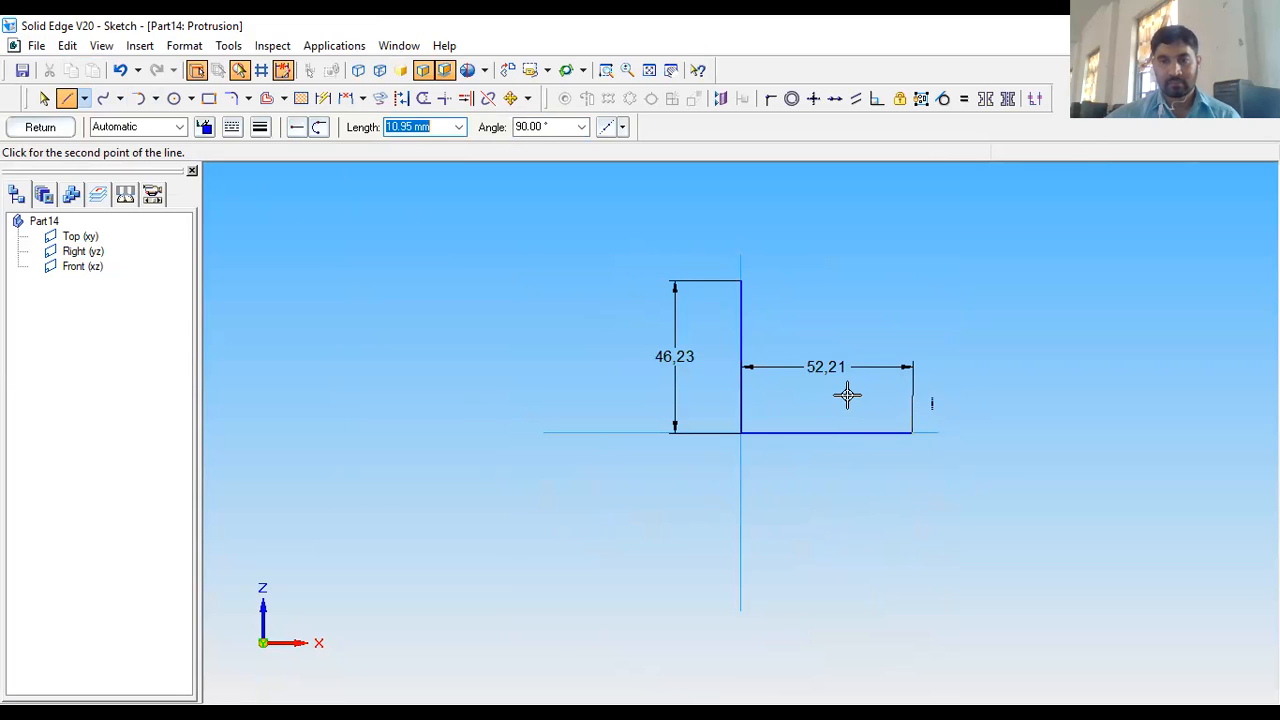
{"action": "left_click", "coordinate": [775, 397]}
{"action": "left_click", "coordinate": [776, 283]}
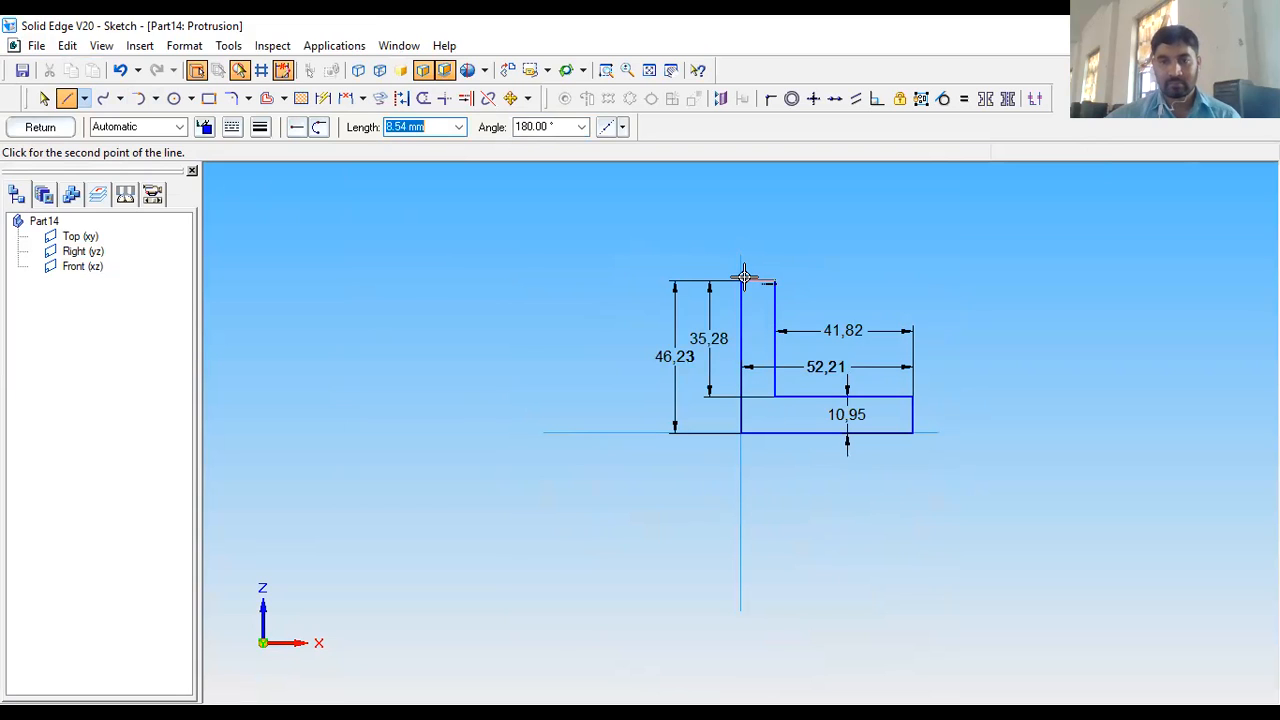
{"action": "left_click", "coordinate": [741, 283]}
Extrude the L-profile symmetrically about its sketch plane to a total of 140 mm and finish the protrusion
{"action": "left_click", "coordinate": [45, 127]}
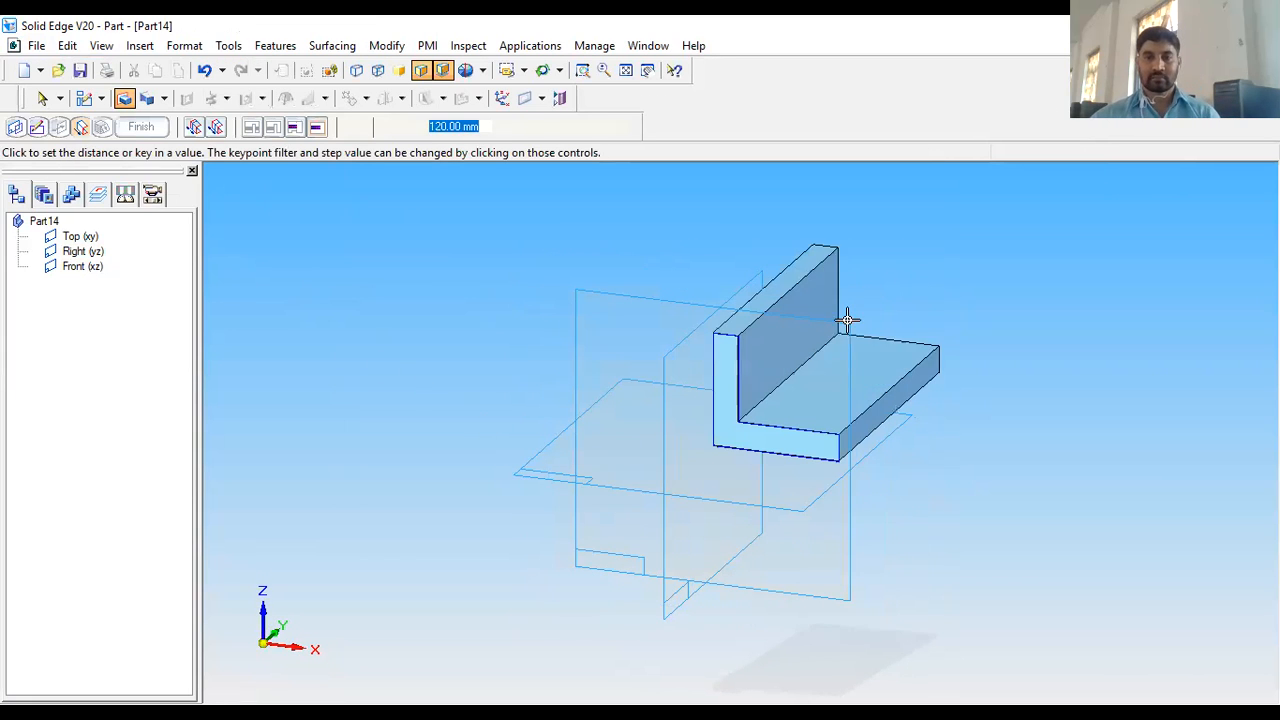
{"action": "left_click", "coordinate": [215, 129]}
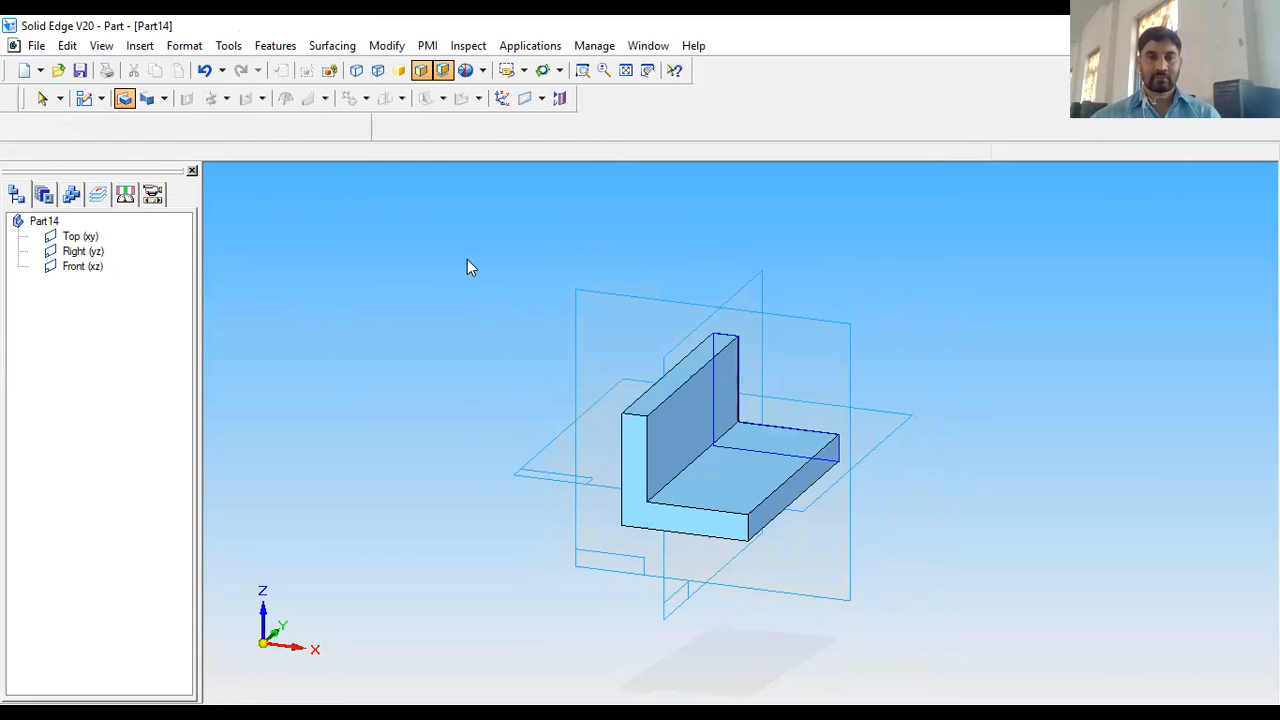
{"action": "left_click", "coordinate": [606, 397]}
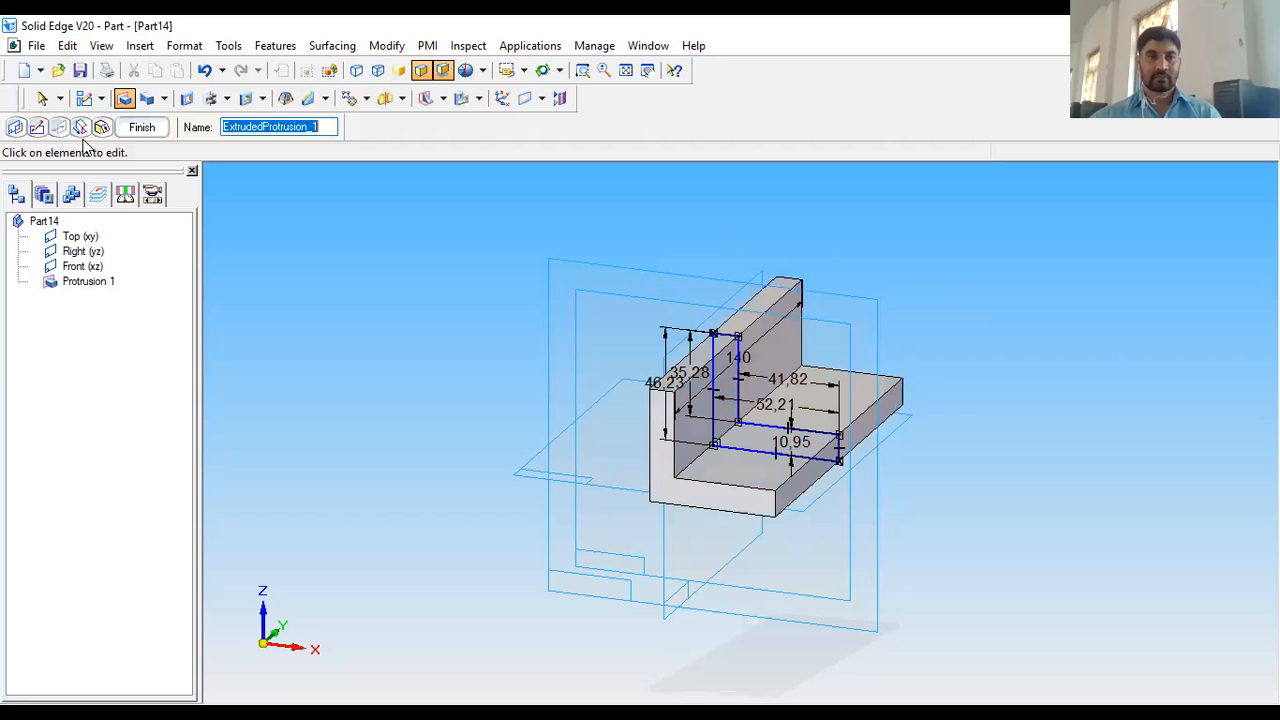
{"action": "left_click", "coordinate": [135, 126]}
Examine the inner corner between the L-shaped bracket's upright wall and its base
{"action": "scroll", "coordinate": [755, 452], "scroll_direction": "up", "scroll_amount": 3}
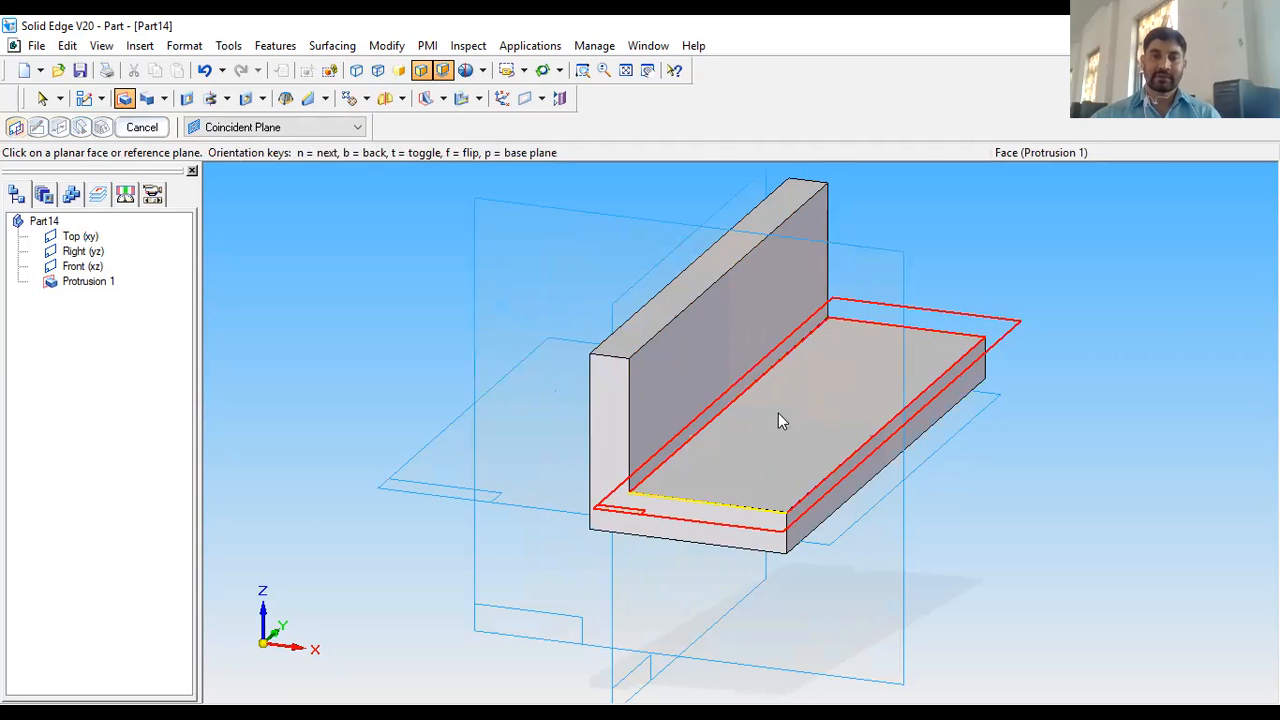
{"action": "scroll", "coordinate": [722, 381], "scroll_direction": "up", "scroll_amount": 2}
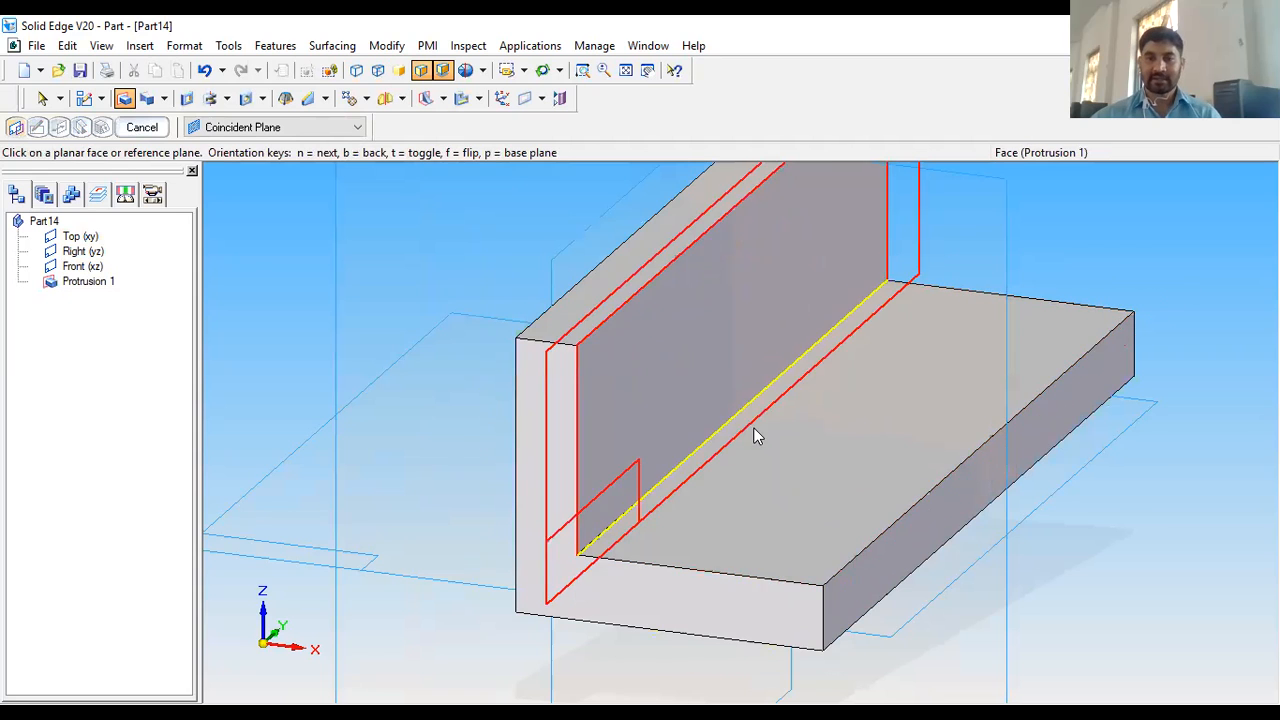
{"action": "scroll", "coordinate": [800, 415], "scroll_direction": "down", "scroll_amount": 4}
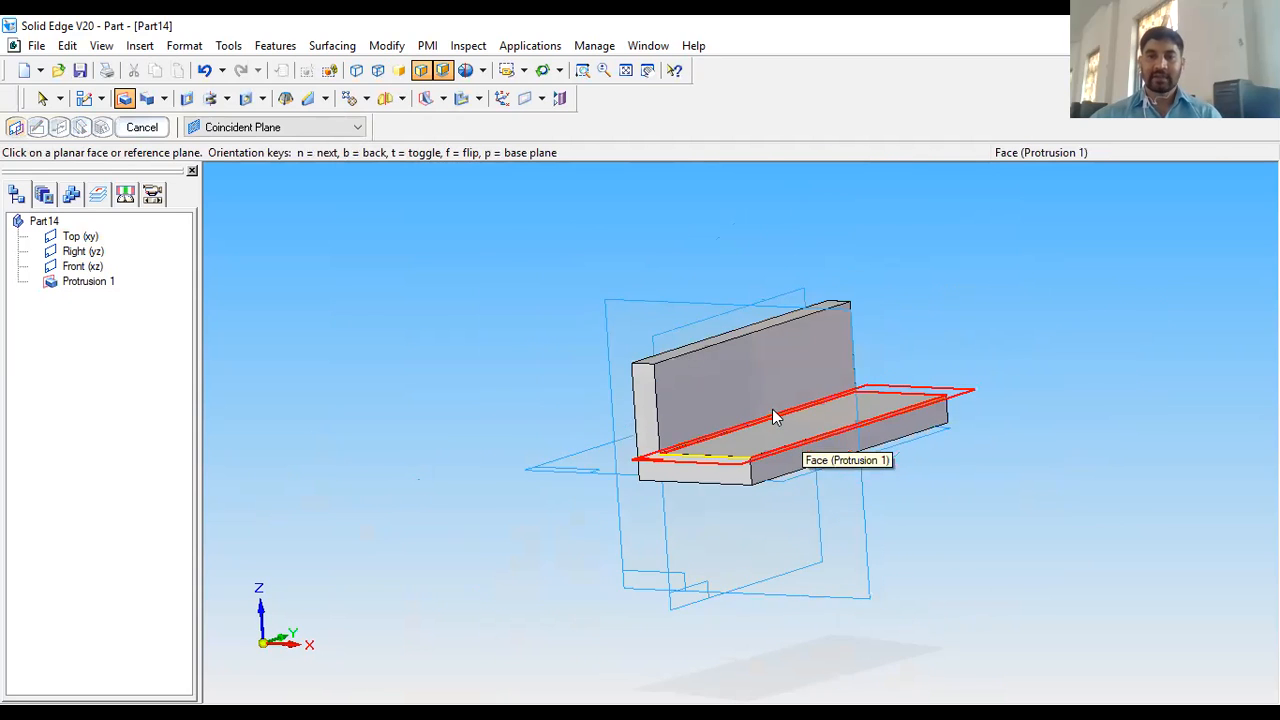
{"action": "scroll", "coordinate": [772, 413], "scroll_direction": "up", "scroll_amount": 2}
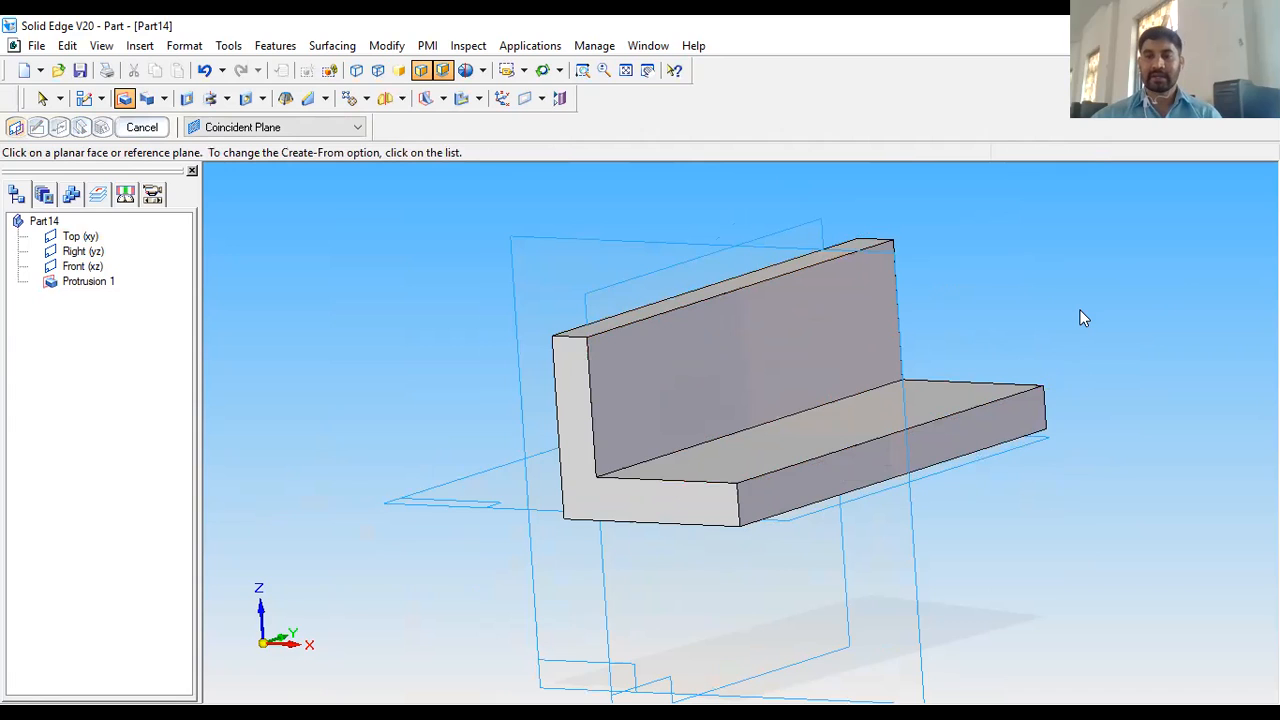
{"action": "scroll", "coordinate": [1075, 317], "scroll_direction": "up", "scroll_amount": 2}
{"action": "scroll", "coordinate": [1031, 374], "scroll_direction": "down", "scroll_amount": 2}
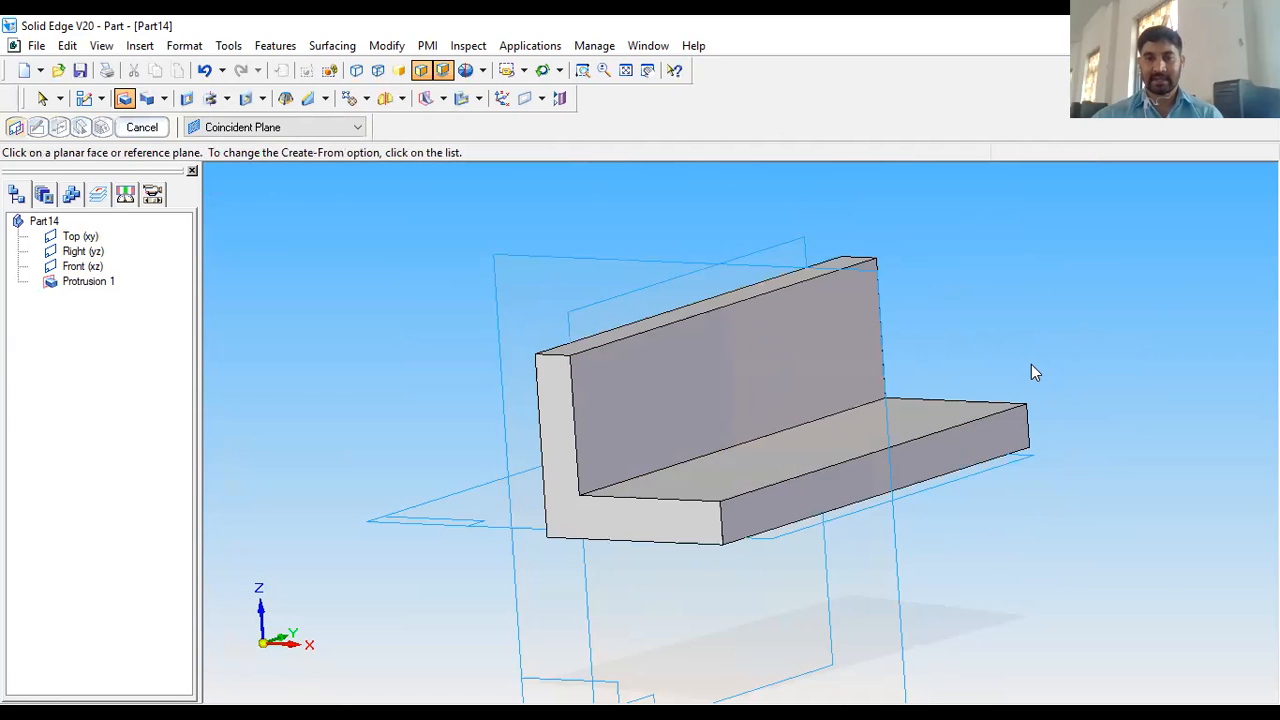
Leave the protrusion command and start a Rib feature with its sketch plane coincident with the Front (xz) plane
{"action": "middle_click_drag", "start_coordinate": [1031, 374], "coordinate": [1001, 418]}
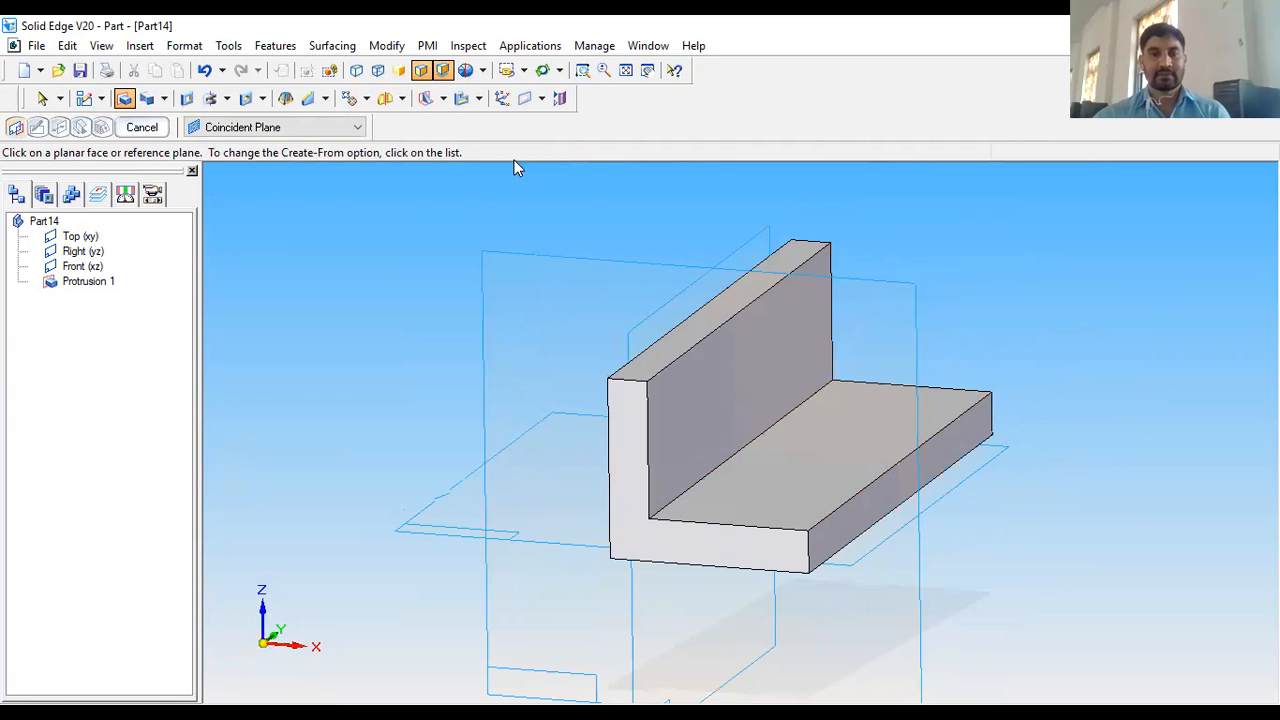
{"action": "left_click", "coordinate": [142, 130]}
{"action": "scroll", "coordinate": [843, 491], "scroll_direction": "up", "scroll_amount": 2}
{"action": "scroll", "coordinate": [832, 491], "scroll_direction": "down", "scroll_amount": 3}
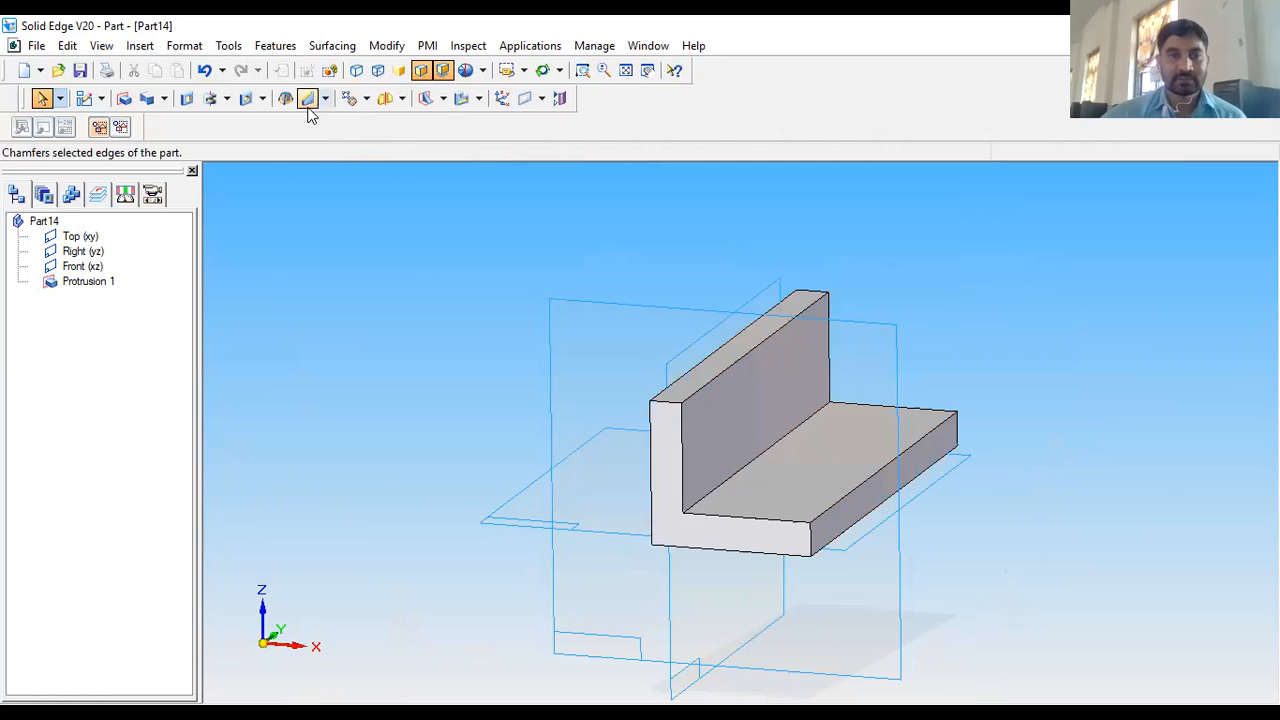
{"action": "left_click", "coordinate": [425, 100]}
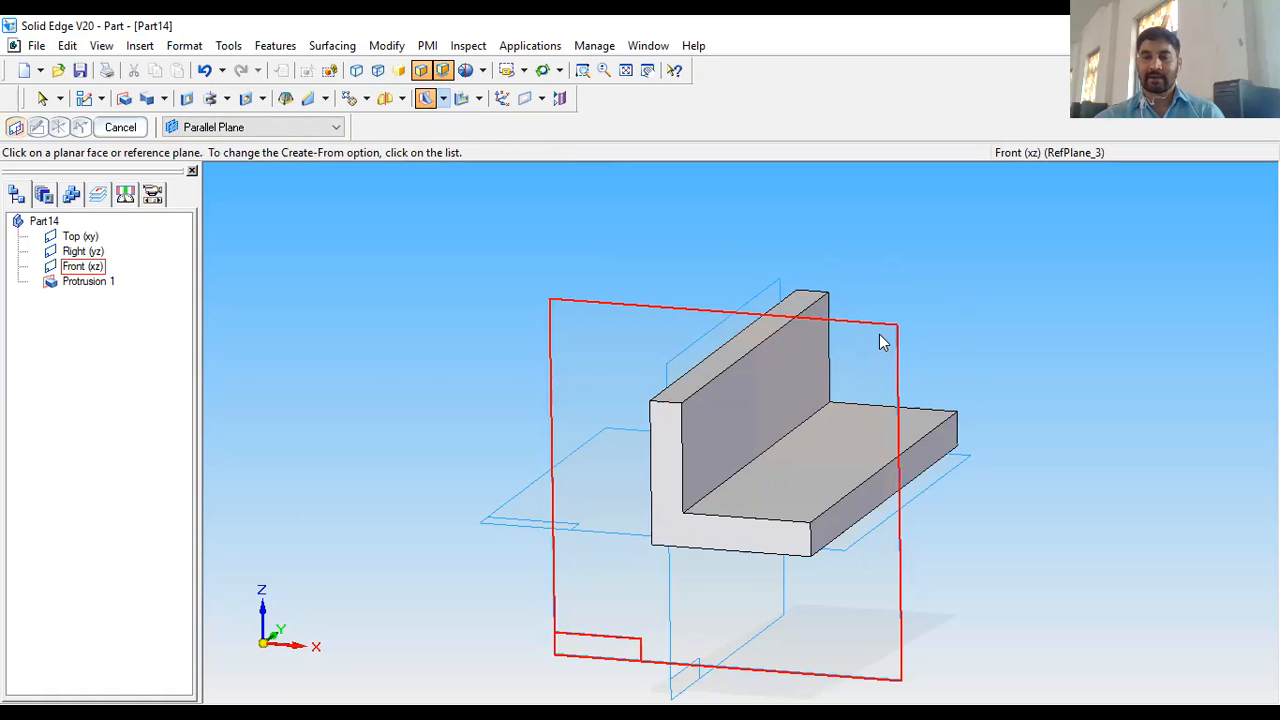
{"action": "middle_click_drag", "start_coordinate": [868, 323], "coordinate": [714, 351]}
{"action": "left_click", "coordinate": [642, 301]}
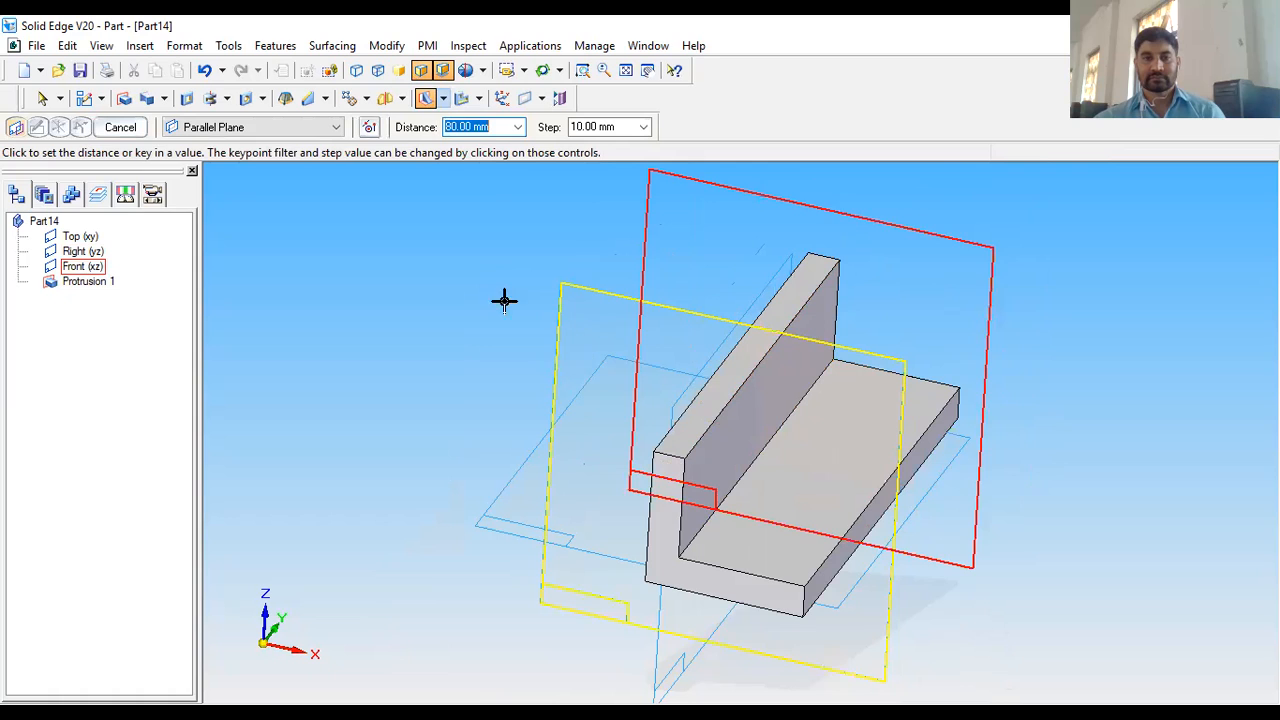
{"action": "left_click", "coordinate": [337, 128]}
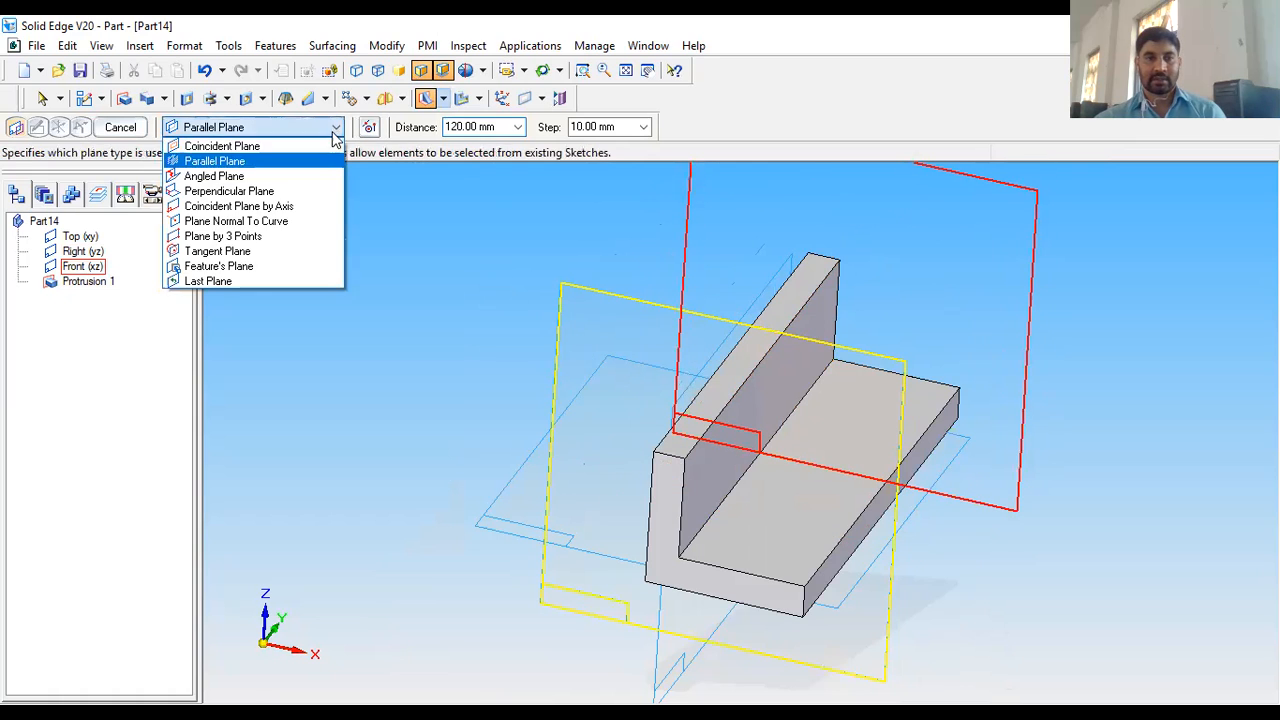
{"action": "left_click", "coordinate": [316, 148]}
{"action": "scroll", "coordinate": [610, 538], "scroll_direction": "down", "scroll_amount": 1}
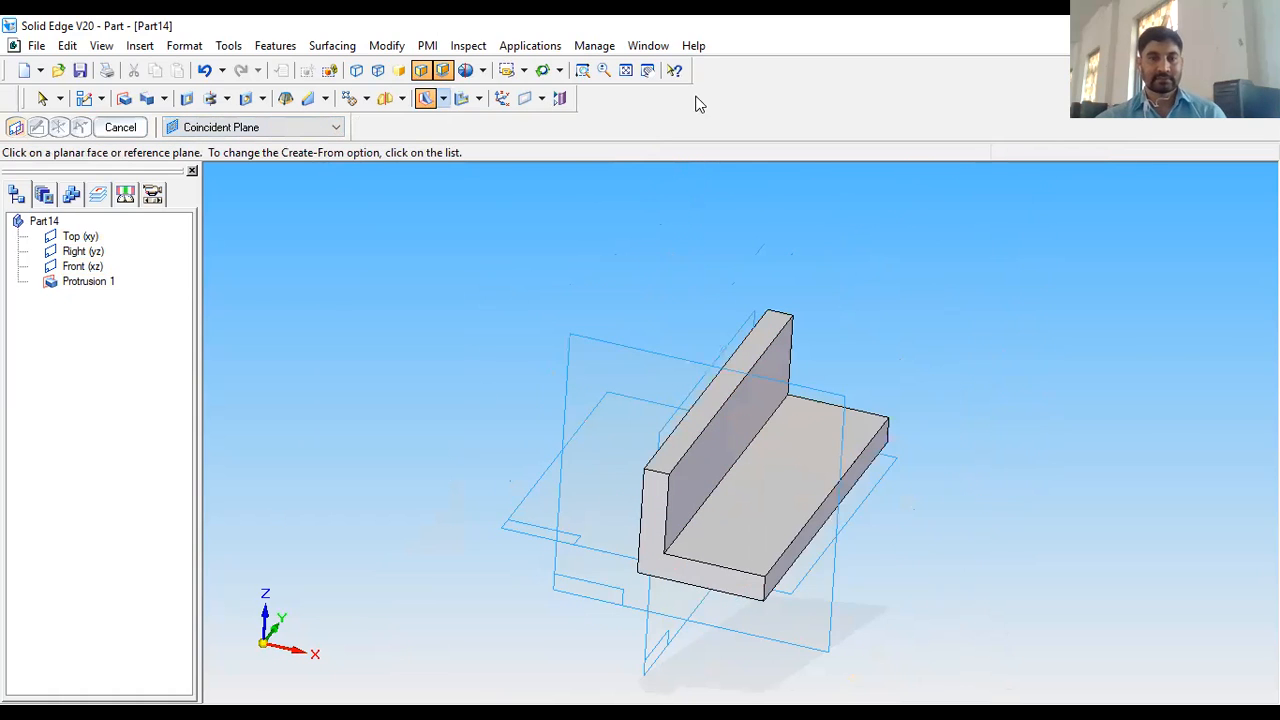
{"action": "left_click", "coordinate": [609, 345]}
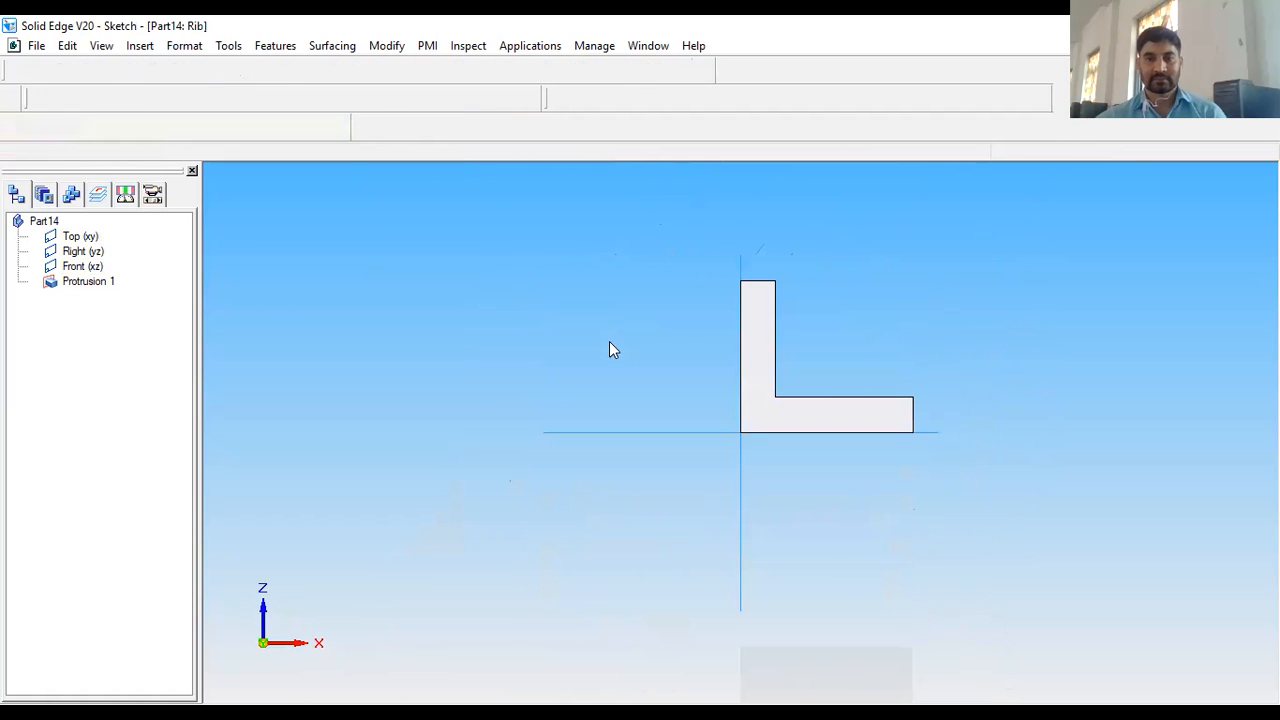
Sketch a sloping rib line from the upright wall's inner top corner to the base's outer top corner and finish the sketch
{"action": "scroll", "coordinate": [855, 393], "scroll_direction": "up", "scroll_amount": 3}
{"action": "scroll", "coordinate": [733, 466], "scroll_direction": "down", "scroll_amount": 1}
{"action": "scroll", "coordinate": [733, 466], "scroll_direction": "down", "scroll_amount": 1}
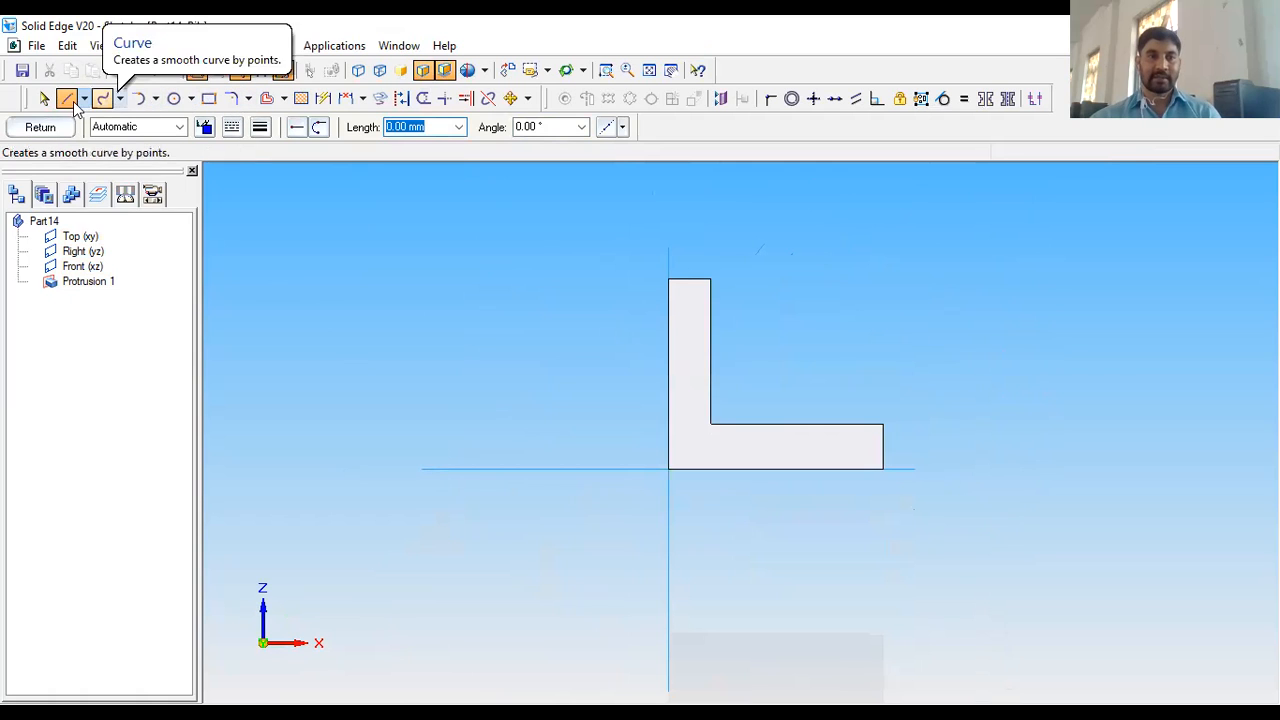
{"action": "scroll", "coordinate": [731, 343], "scroll_direction": "down", "scroll_amount": 2}
{"action": "scroll", "coordinate": [703, 348], "scroll_direction": "up", "scroll_amount": 5}
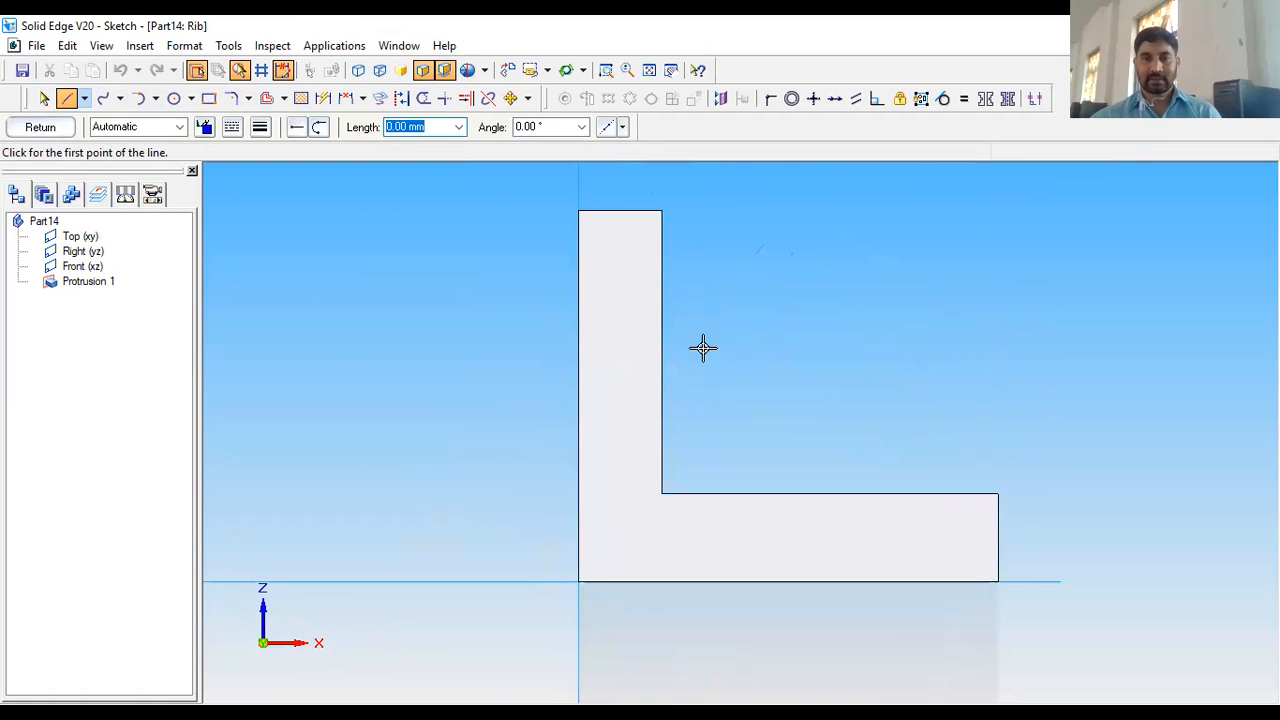
{"action": "left_click", "coordinate": [661, 211]}
{"action": "left_click", "coordinate": [999, 492]}
{"action": "left_click", "coordinate": [40, 127]}
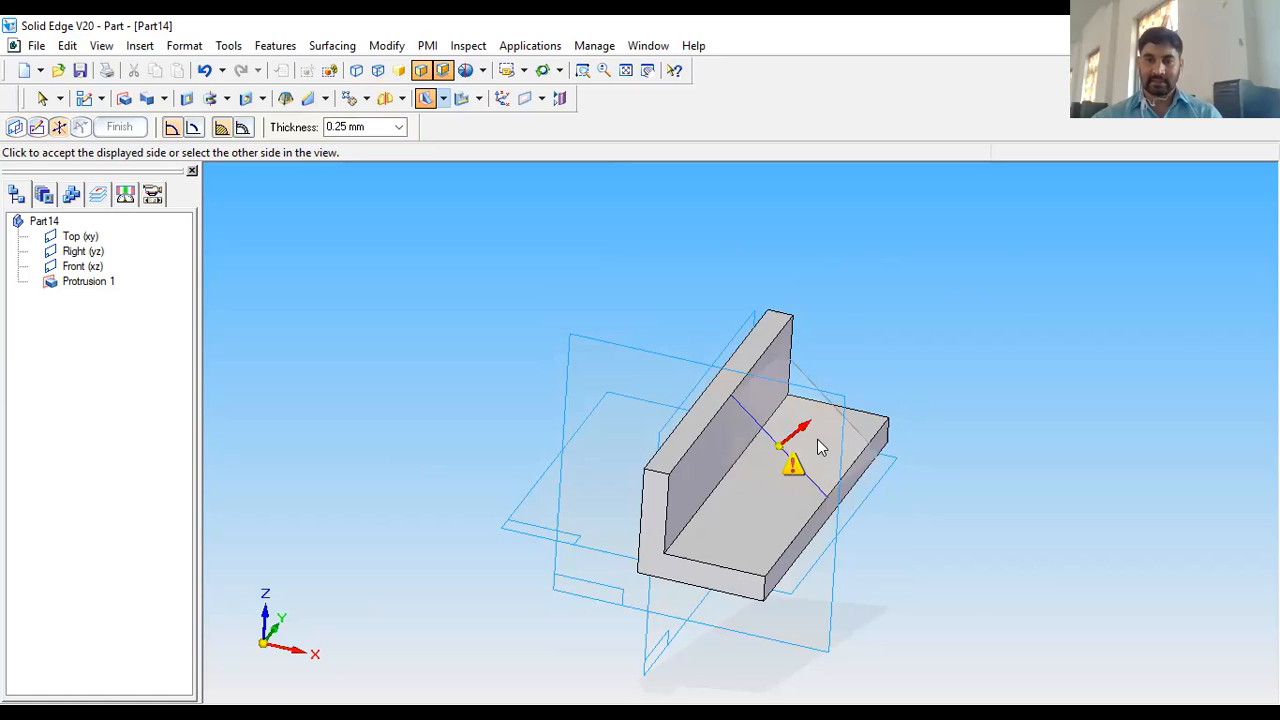
Direct the rib toward the bracket's inner corner and try to give it a thickness of 5 mm
{"action": "mouse_move", "coordinate": [826, 440]}
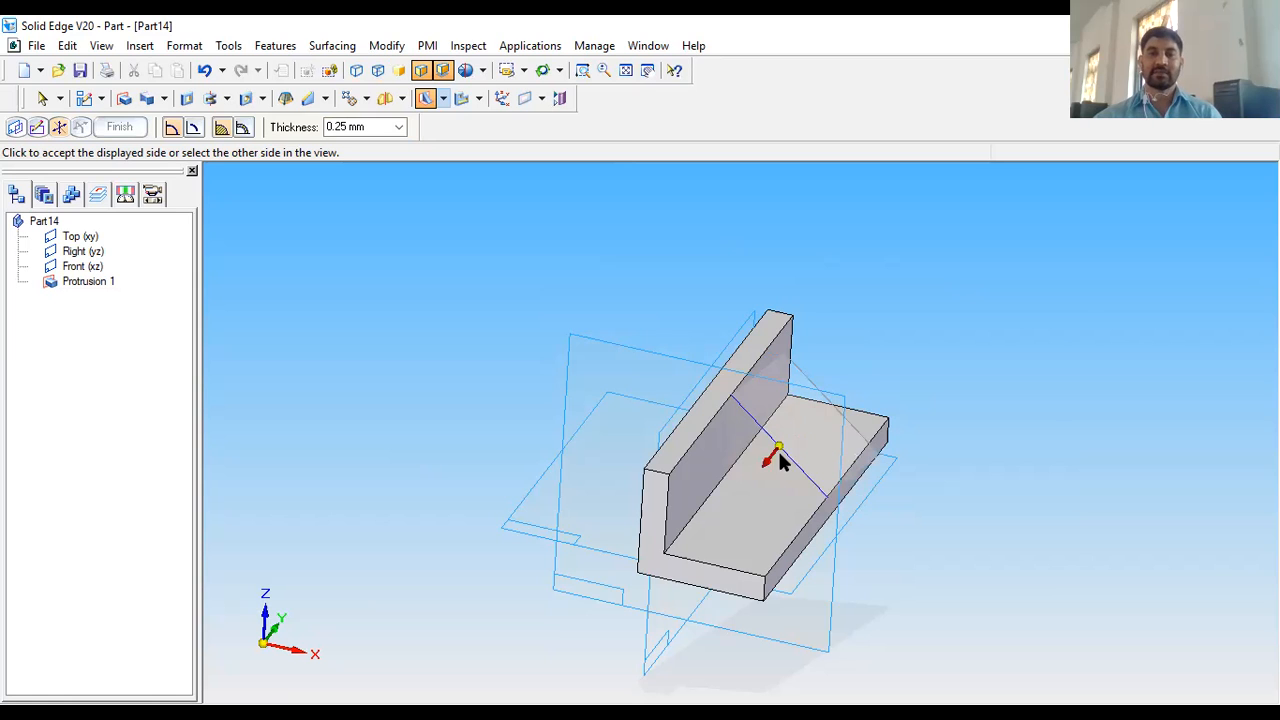
{"action": "scroll", "coordinate": [745, 486], "scroll_direction": "up", "scroll_amount": 2}
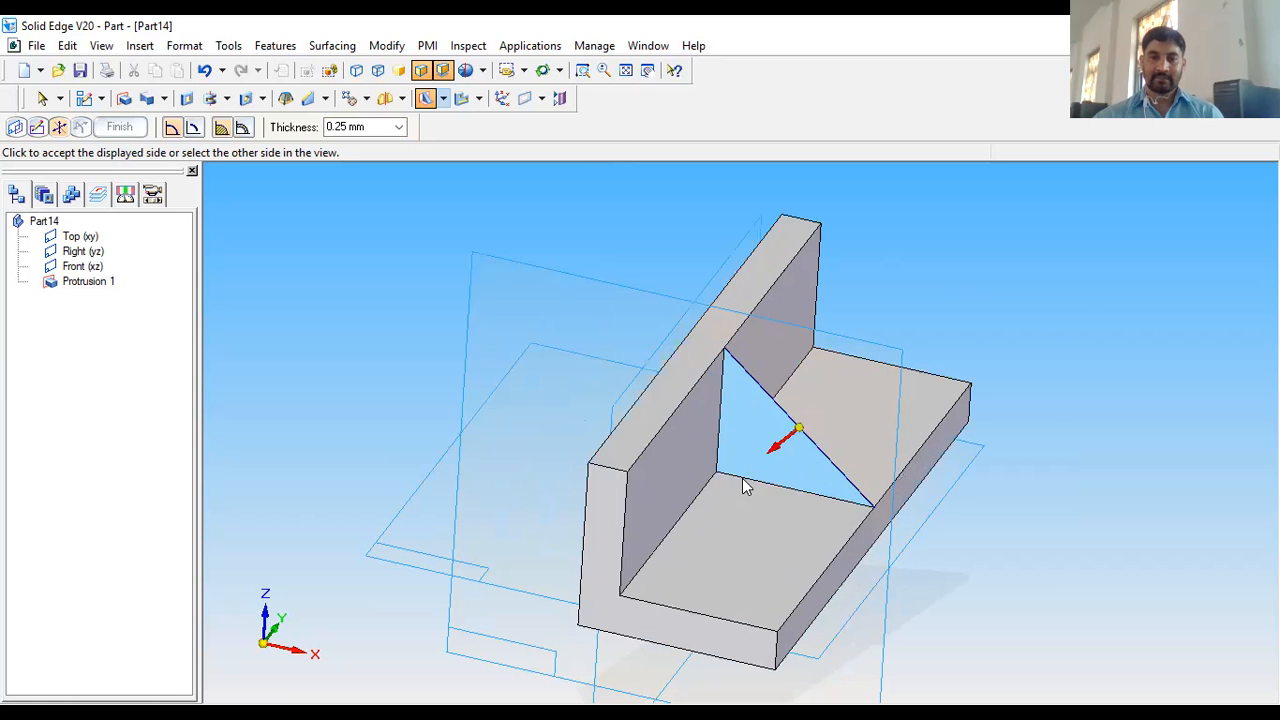
{"action": "left_click", "coordinate": [377, 127]}
{"action": "type", "text": "53"}
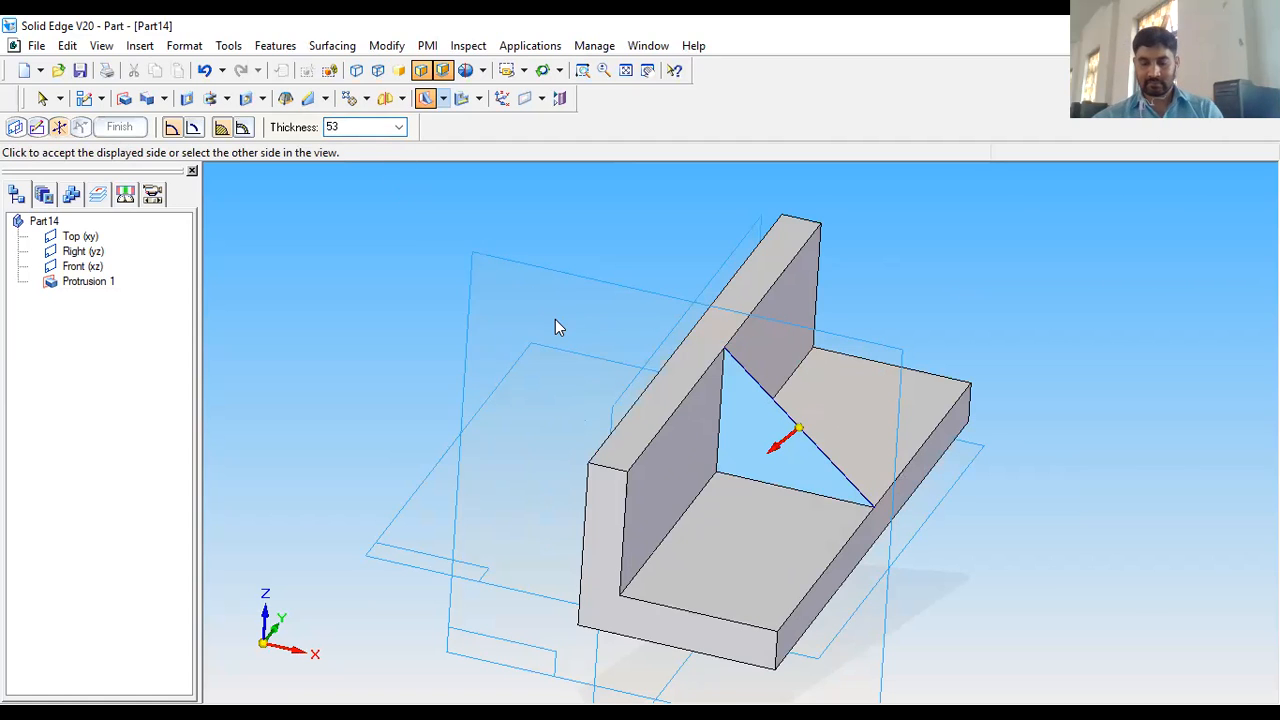
{"action": "key", "text": "BackSpace"}
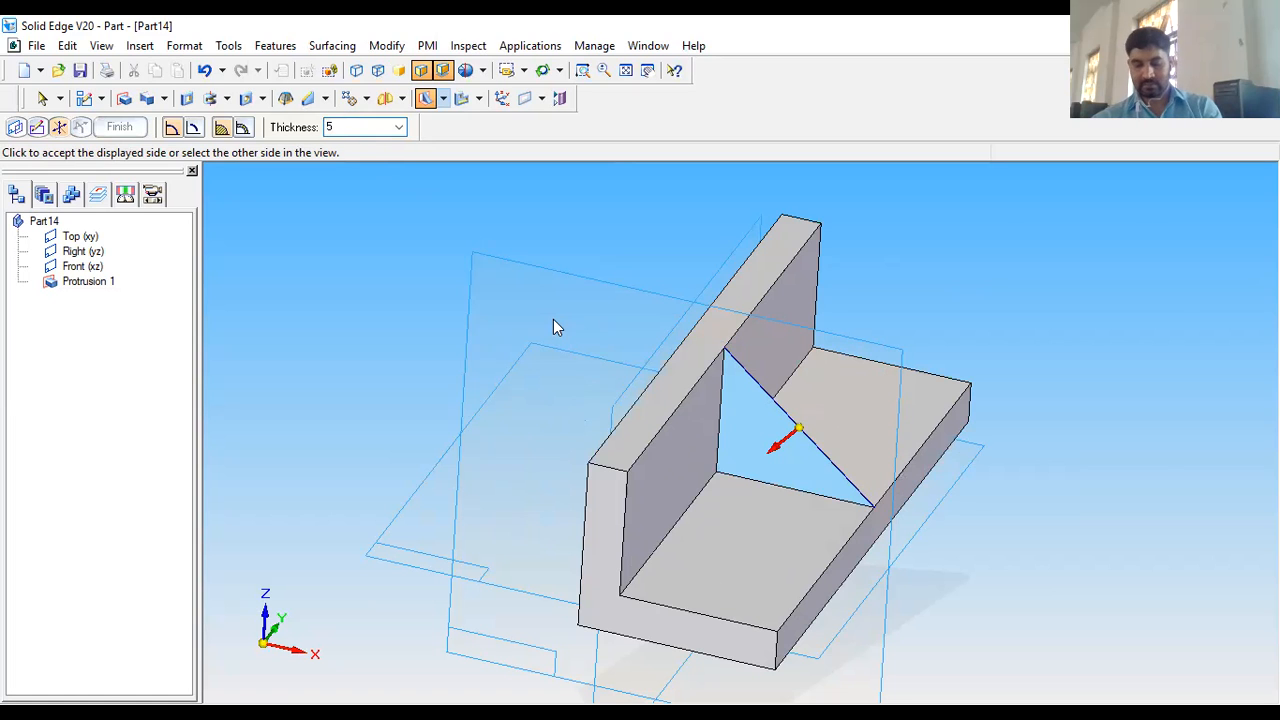
{"action": "left_click", "coordinate": [759, 444]}
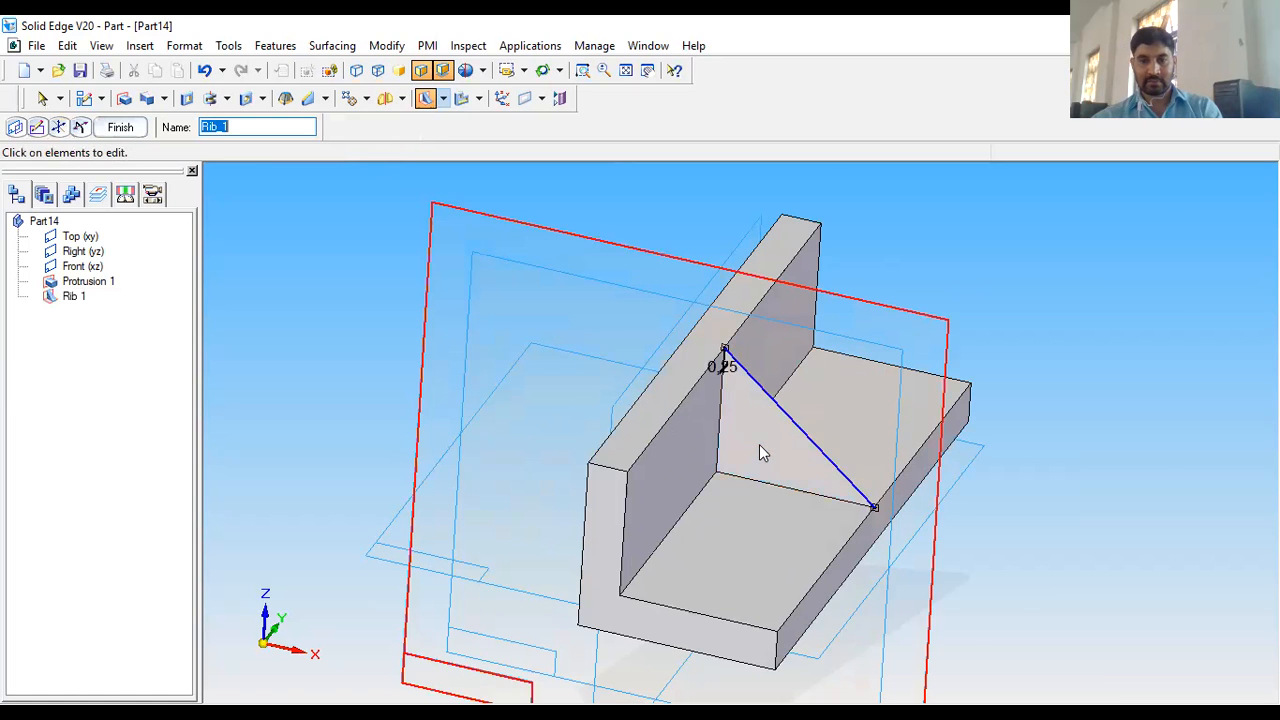
Redefine the rib with a thickness of 5 mm on the side toward the inner corner and finish the feature
{"action": "scroll", "coordinate": [759, 444], "scroll_direction": "up", "scroll_amount": 3}
{"action": "scroll", "coordinate": [759, 444], "scroll_direction": "down", "scroll_amount": 2}
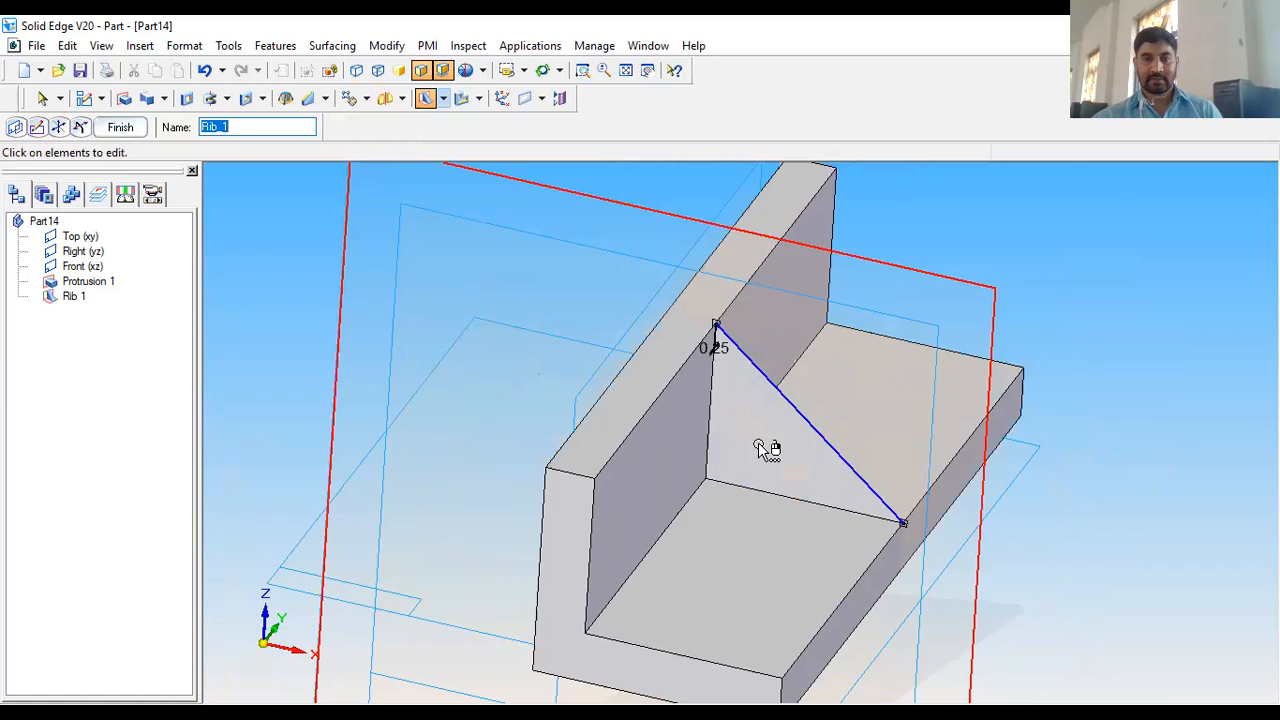
{"action": "left_click", "coordinate": [39, 127]}
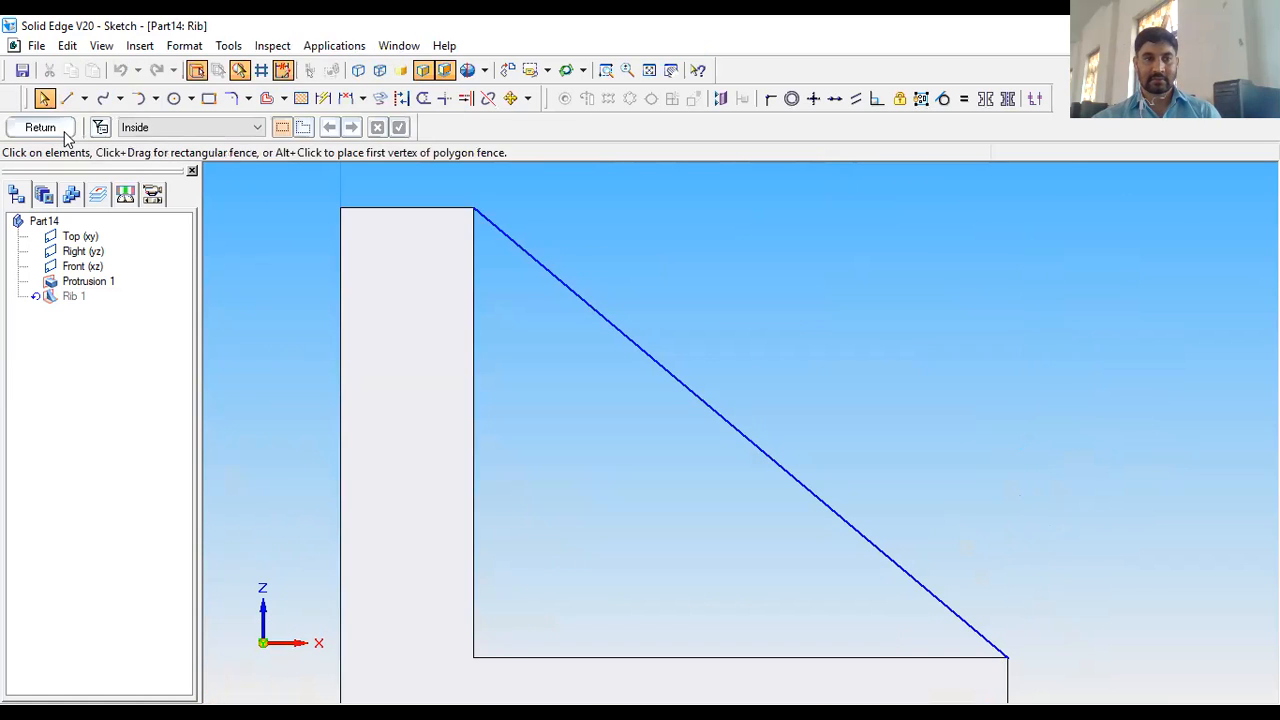
{"action": "left_click", "coordinate": [59, 131]}
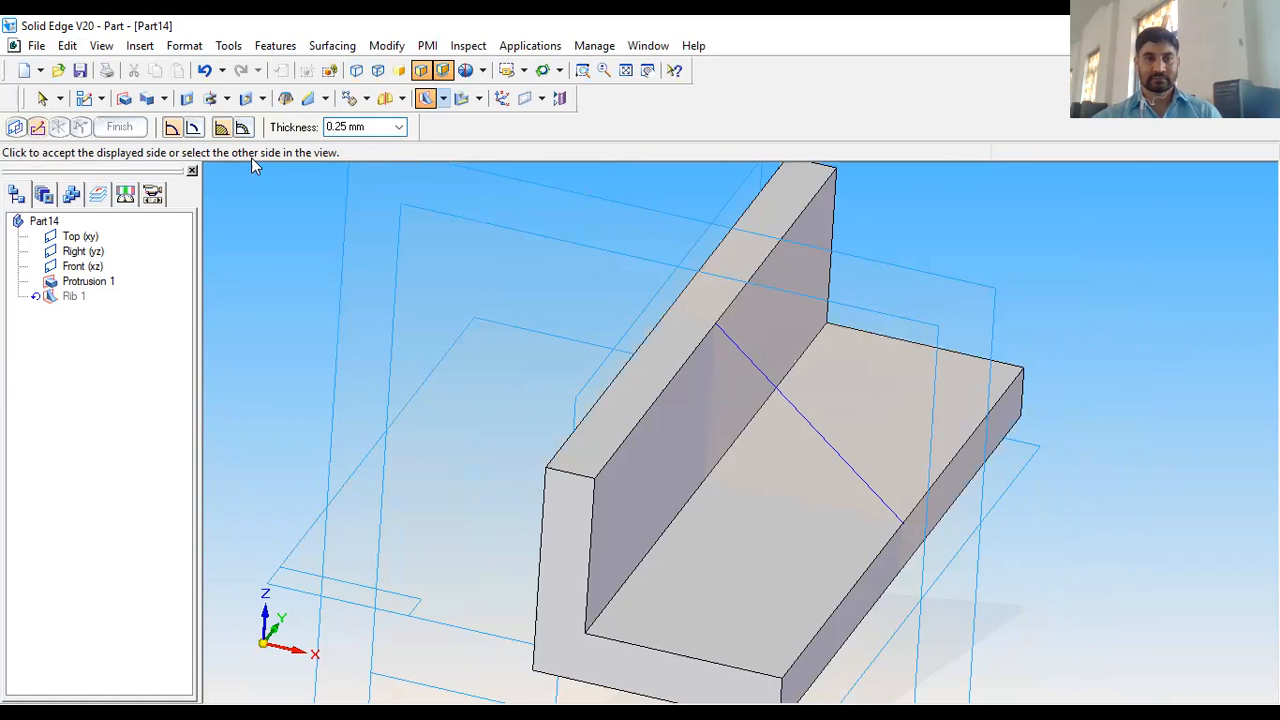
{"action": "type", "text": "5"}
{"action": "key", "text": "Return"}
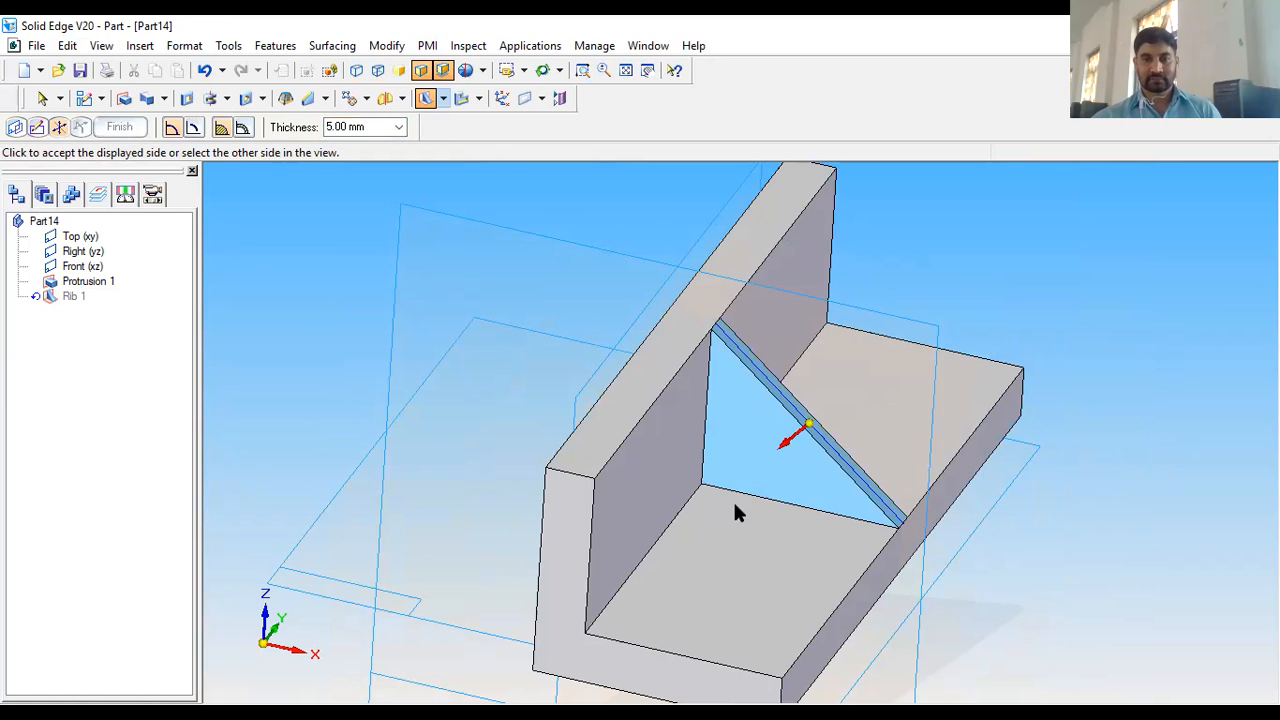
{"action": "left_click", "coordinate": [705, 503]}
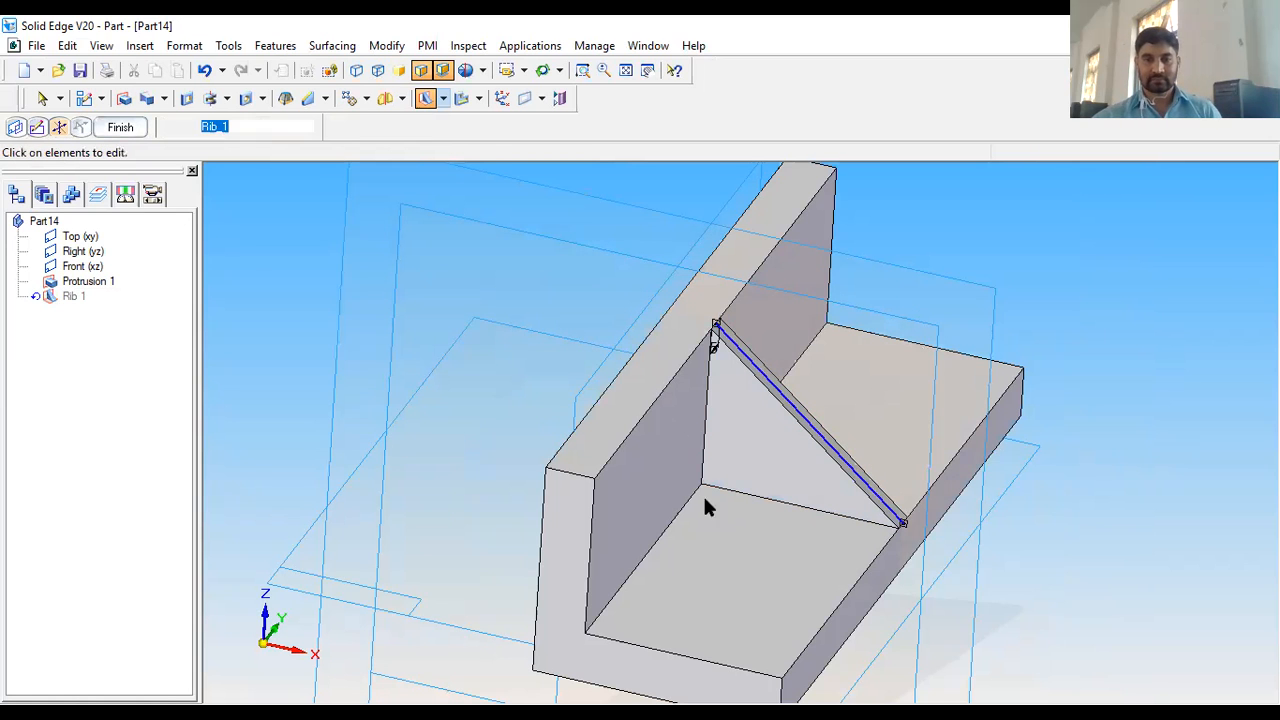
{"action": "left_click", "coordinate": [120, 128]}
Examine the rib between the bracket's upright wall and base, then glance at the PowerPoint slides and return to Solid Edge
{"action": "middle_click_drag", "start_coordinate": [834, 521], "coordinate": [706, 500]}
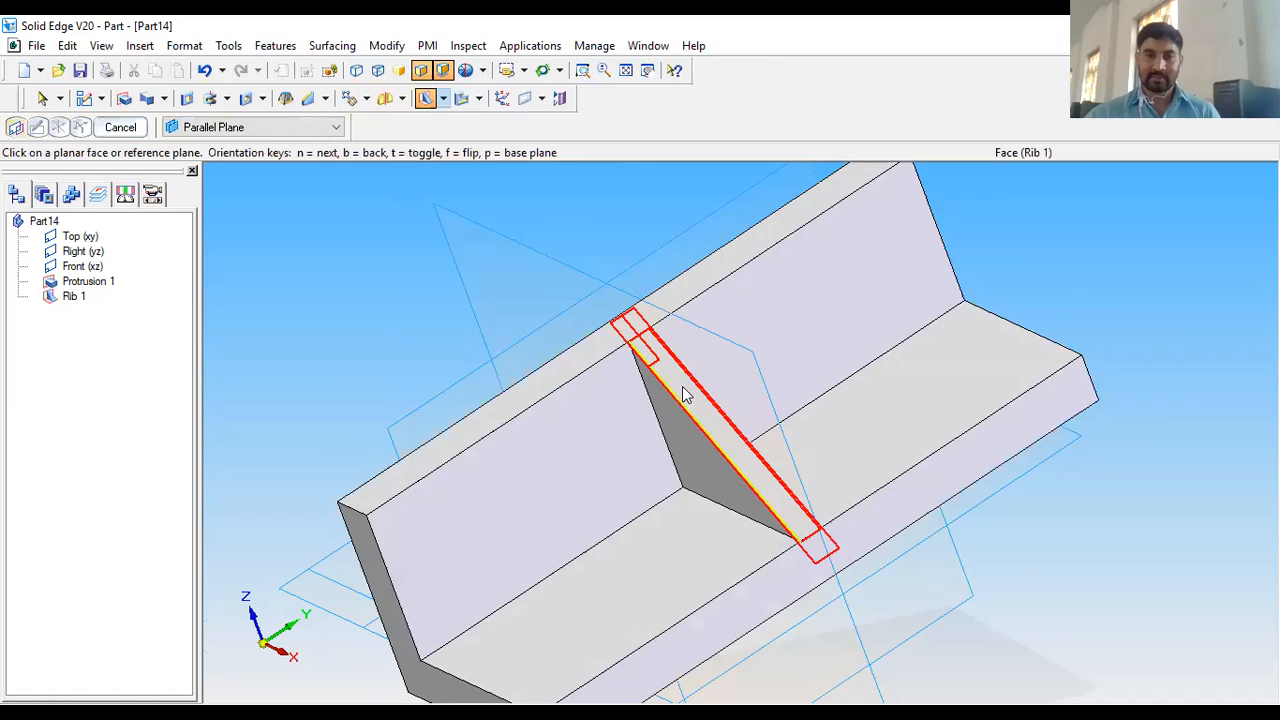
{"action": "scroll", "coordinate": [684, 395], "scroll_direction": "up", "scroll_amount": 3}
{"action": "middle_click_drag", "start_coordinate": [837, 514], "coordinate": [830, 452]}
{"action": "scroll", "coordinate": [815, 467], "scroll_direction": "down", "scroll_amount": 5}
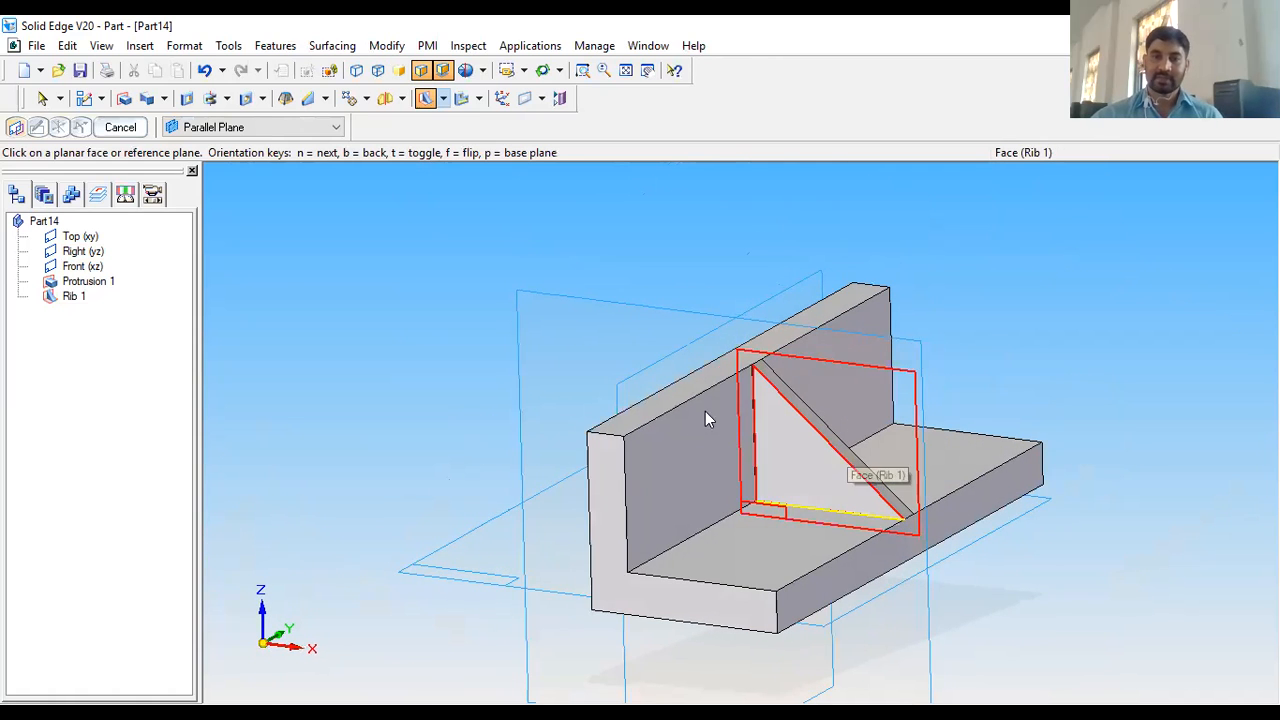
{"action": "scroll", "coordinate": [725, 407], "scroll_direction": "up", "scroll_amount": 3}
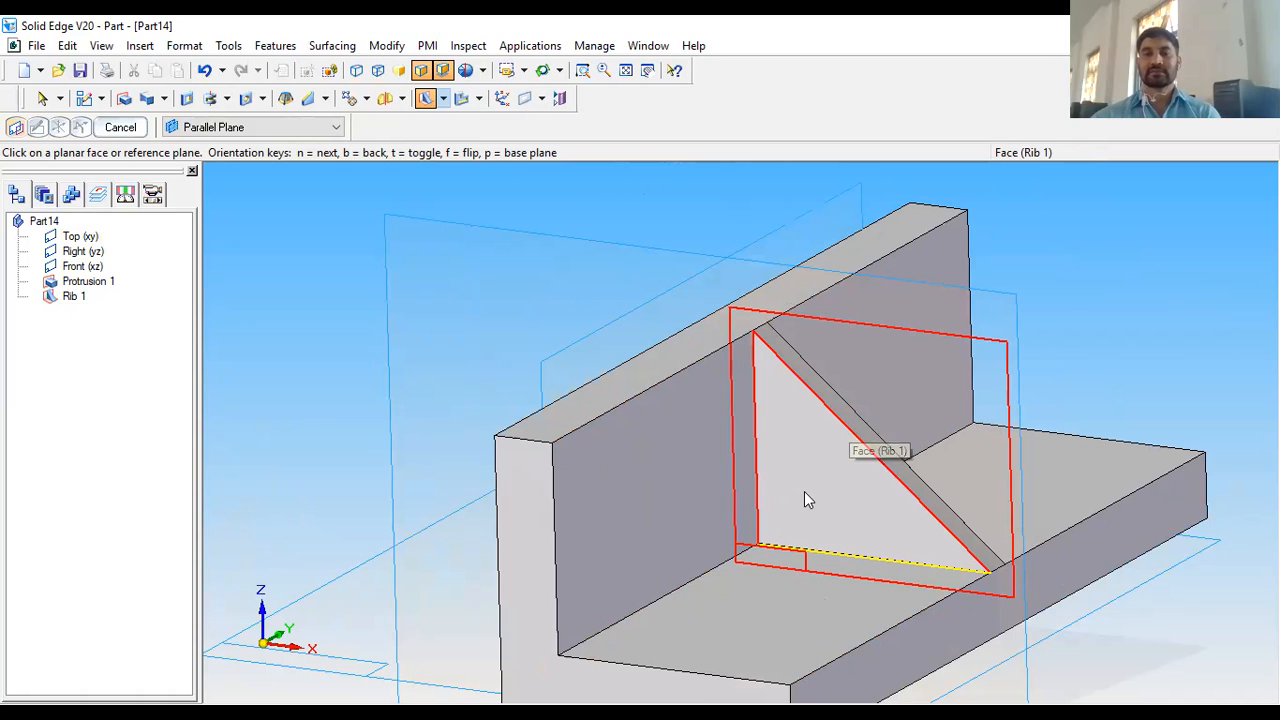
{"action": "scroll", "coordinate": [802, 498], "scroll_direction": "down", "scroll_amount": 4}
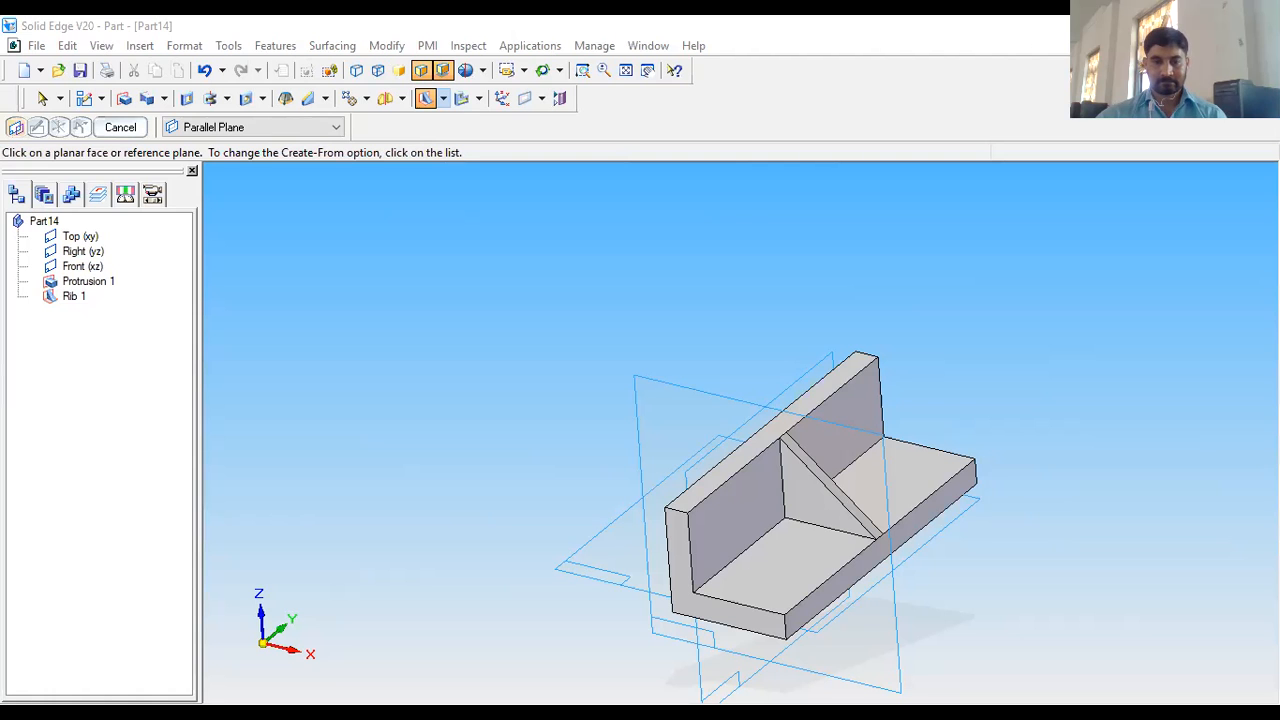
{"action": "key", "text": "alt+Tab"}
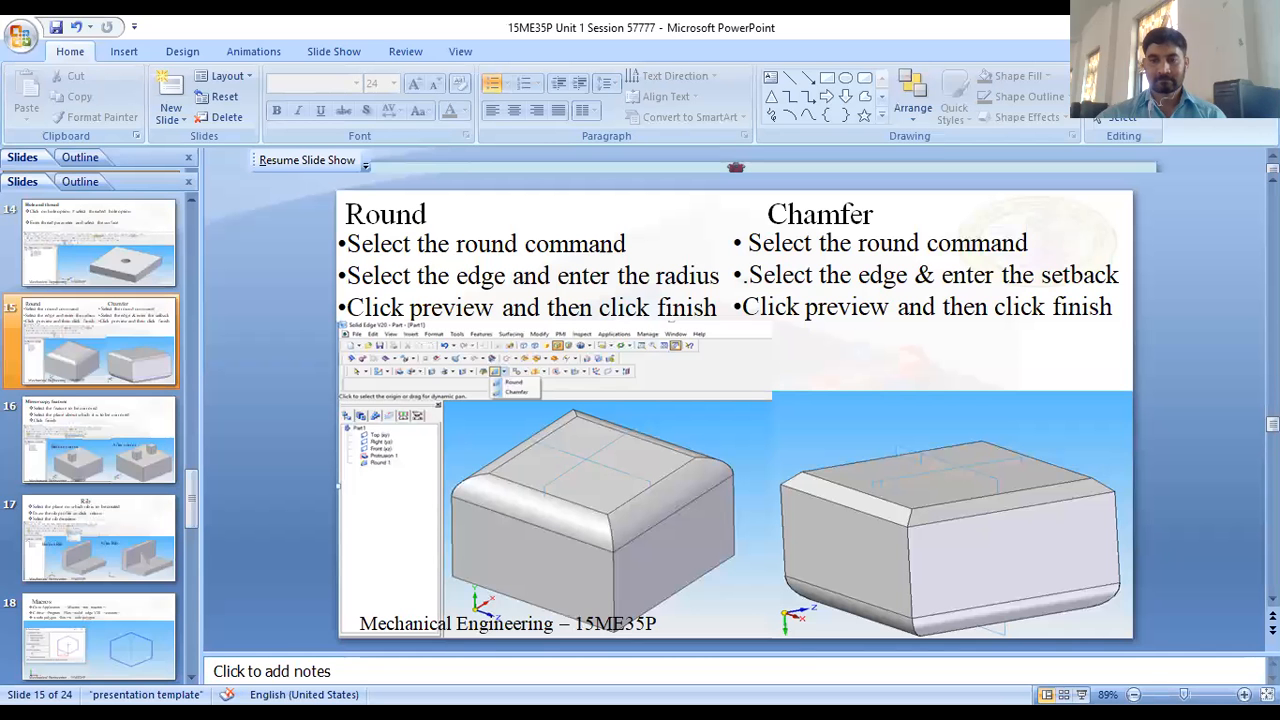
{"action": "key", "text": "alt+Tab"}
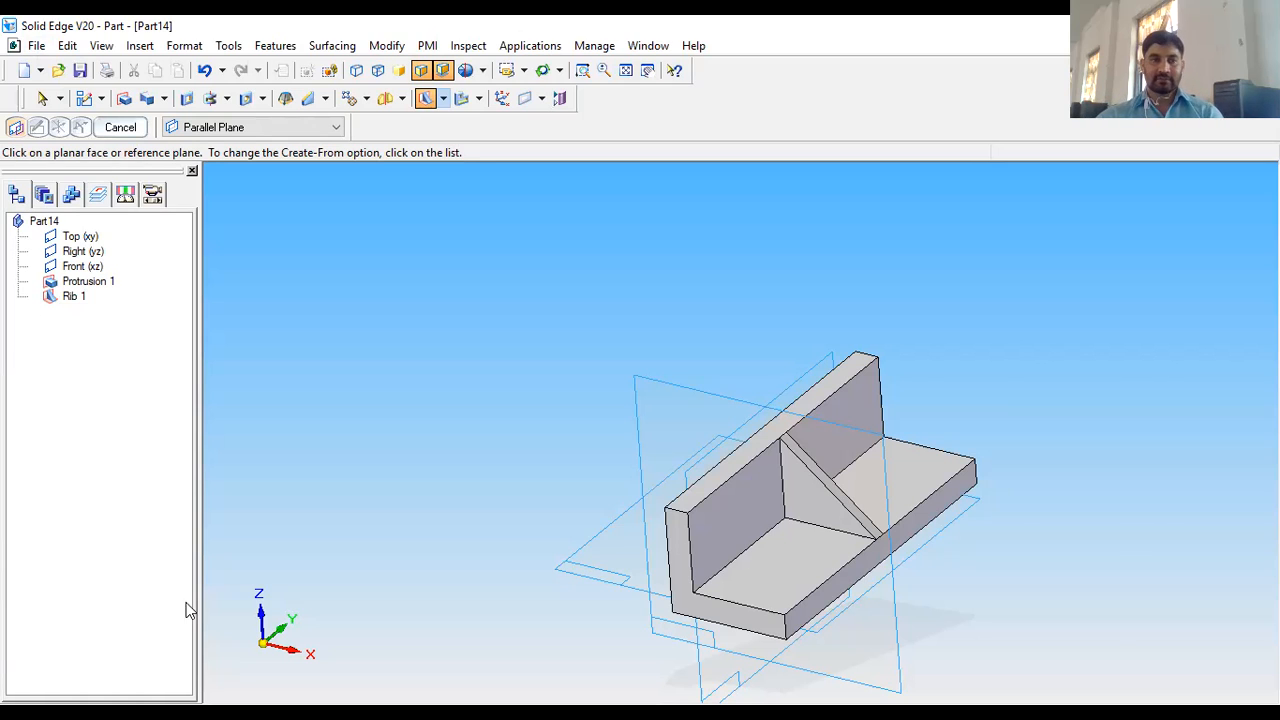
Leave the rib command and delete the rib and the L-shaped protrusion from the part
{"action": "left_click", "coordinate": [120, 127]}
{"action": "left_click", "coordinate": [73, 296]}
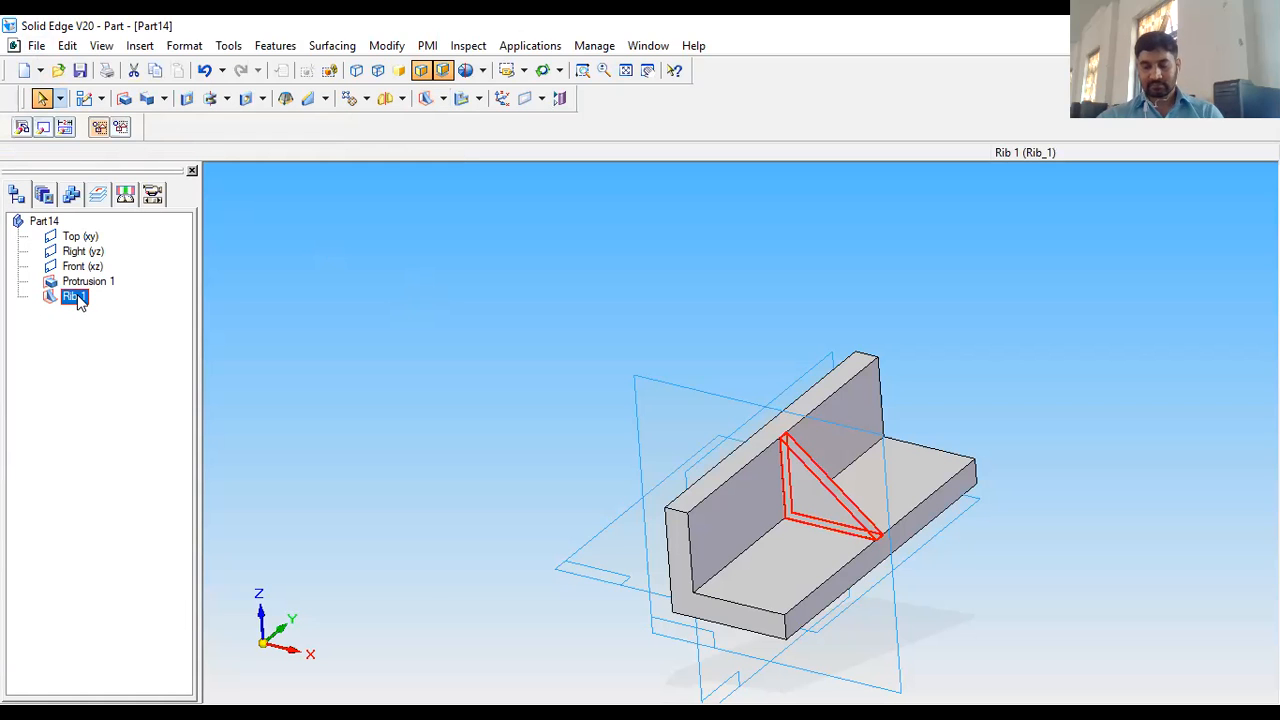
{"action": "key", "text": "Delete"}
{"action": "left_click", "coordinate": [86, 281]}
{"action": "key", "text": "Delete"}
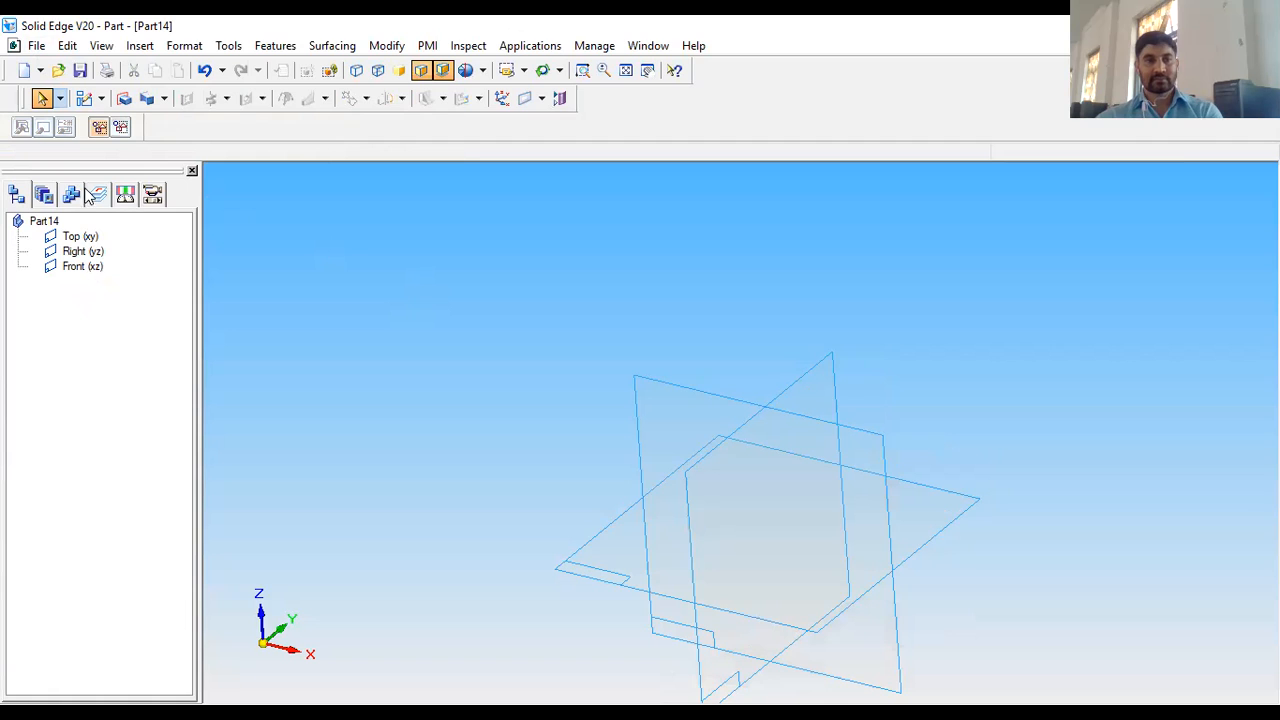
Start a new sketch on the Front (xz) plane and return to Solid Edge from the Macros slide
{"action": "left_click", "coordinate": [86, 99]}
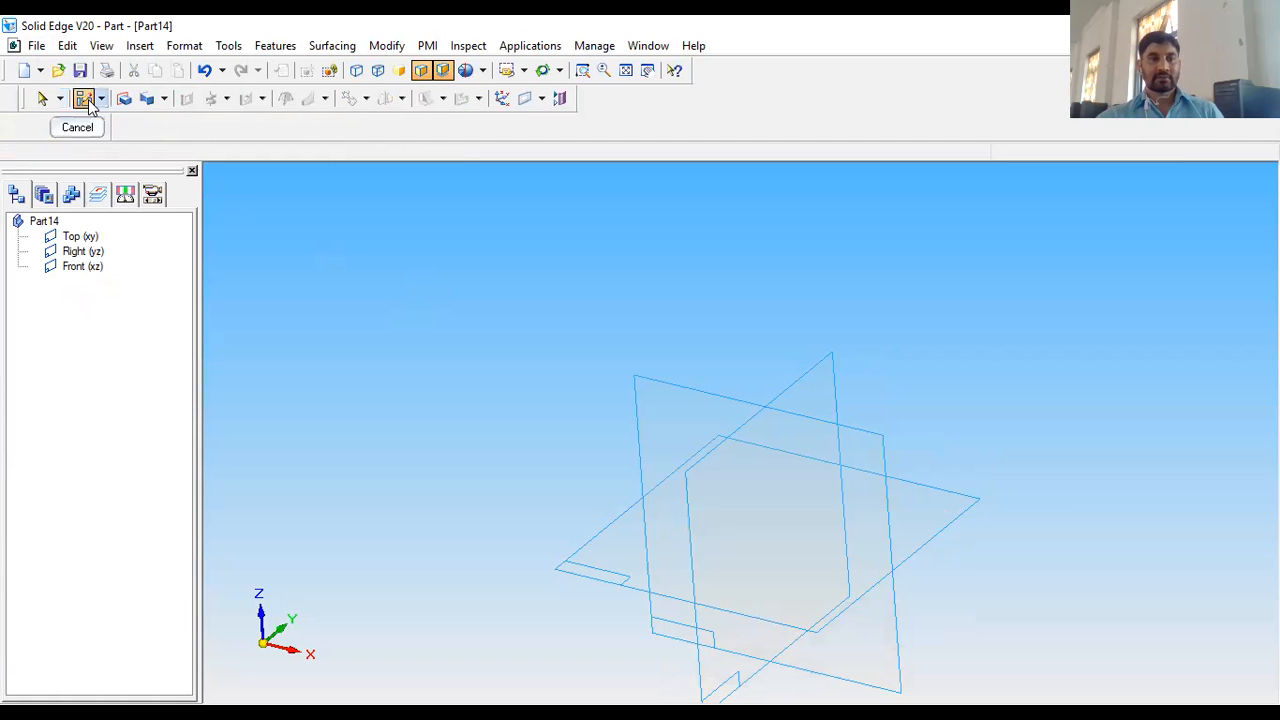
{"action": "left_click", "coordinate": [676, 384]}
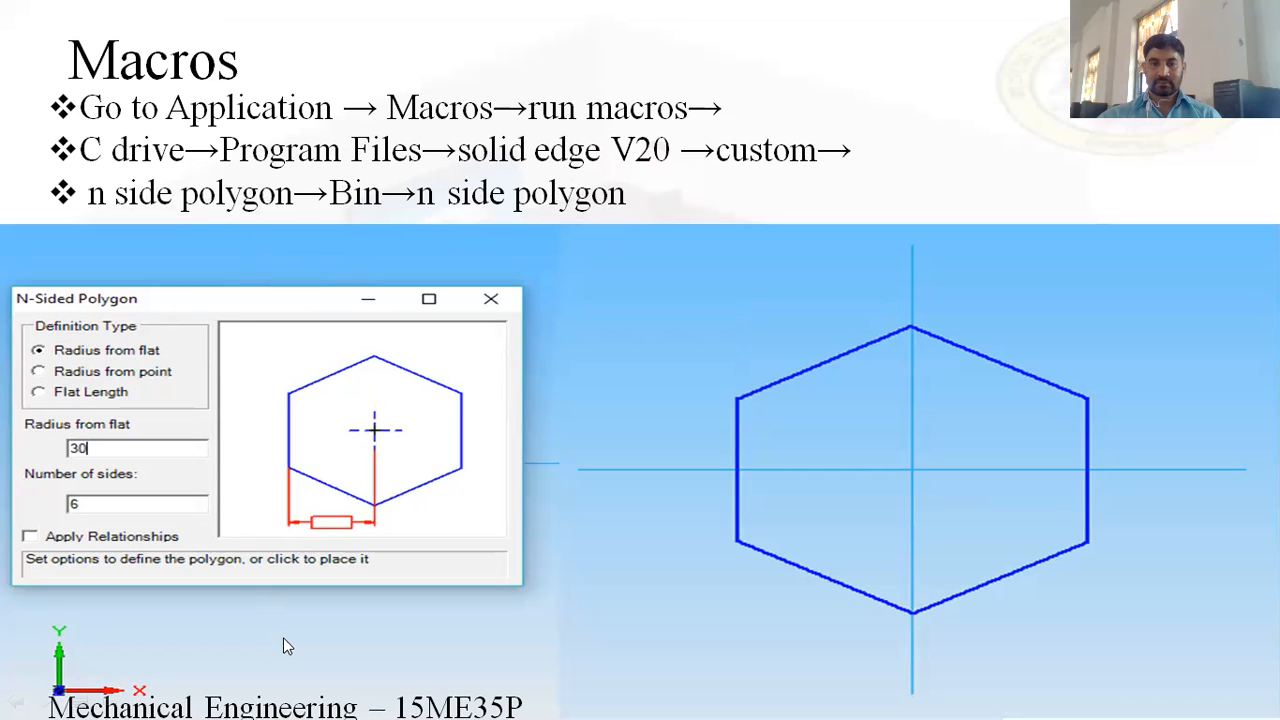
{"action": "key", "text": "alt+Tab"}
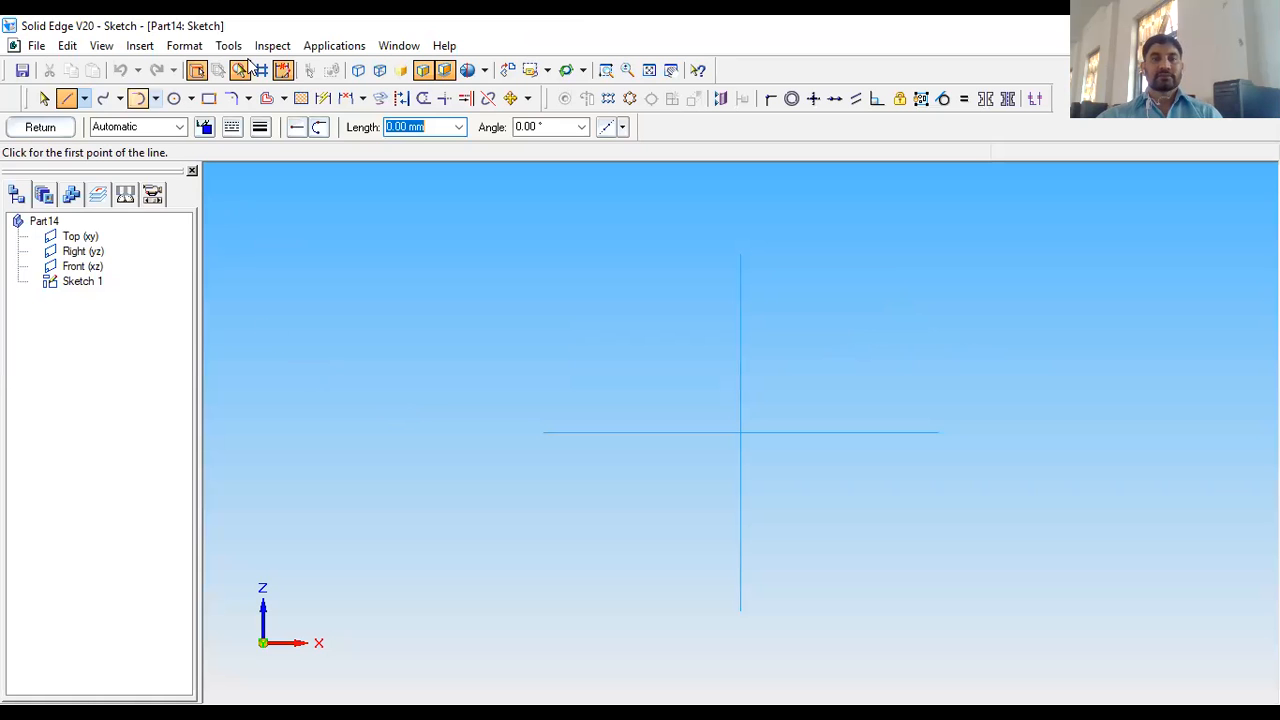
Start running a macro and browse to the Program Files (x86) folder on the Windows (C:) drive
{"action": "left_click", "coordinate": [332, 47]}
{"action": "mouse_move", "coordinate": [348, 89]}
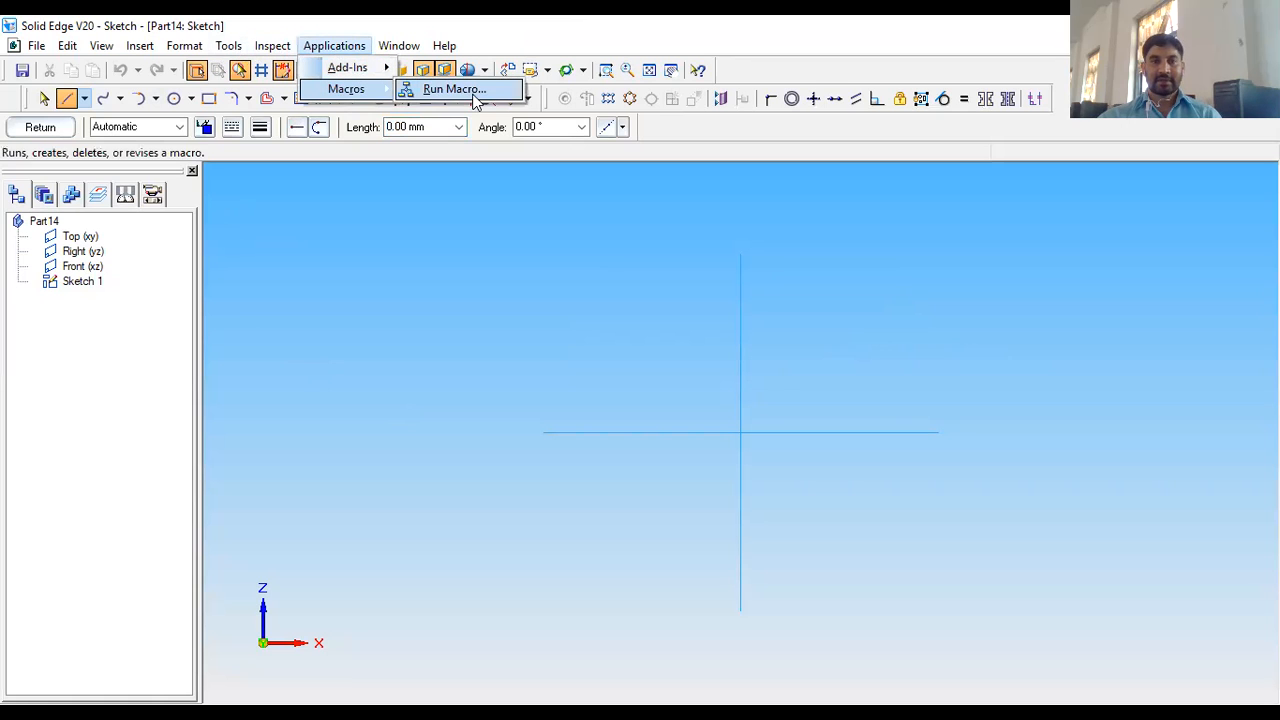
{"action": "left_click", "coordinate": [462, 89]}
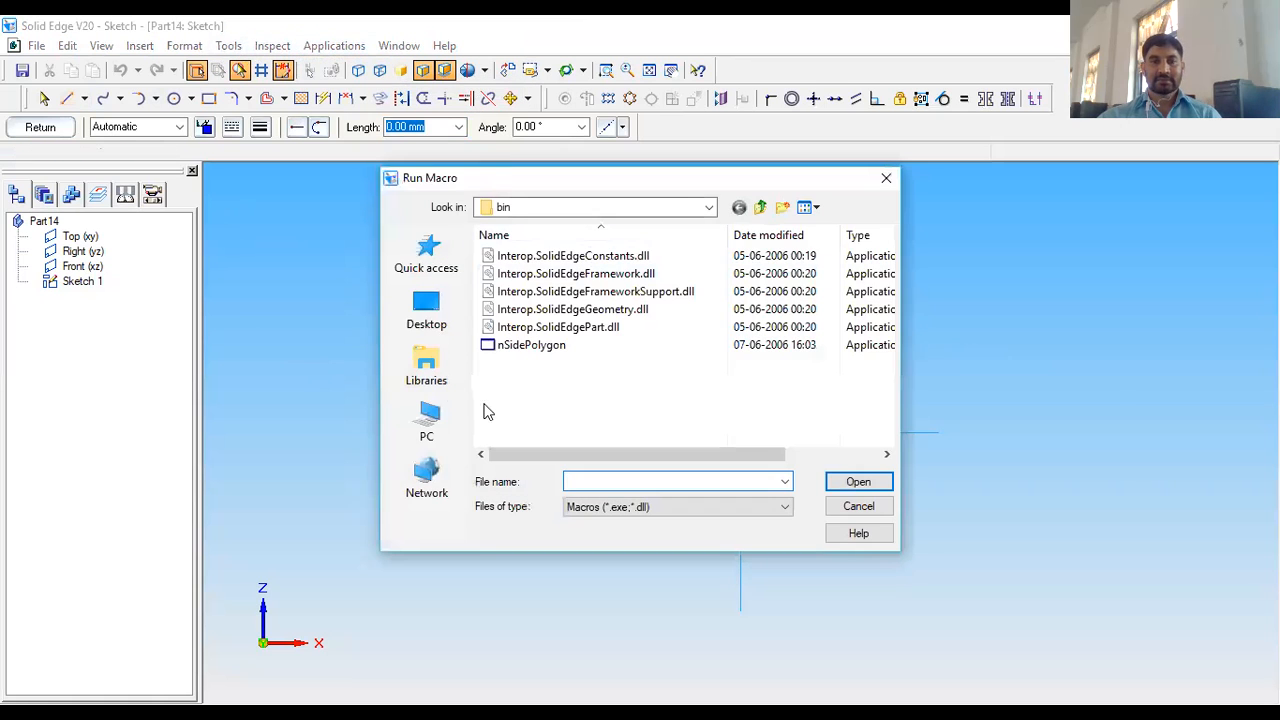
{"action": "left_click", "coordinate": [709, 209]}
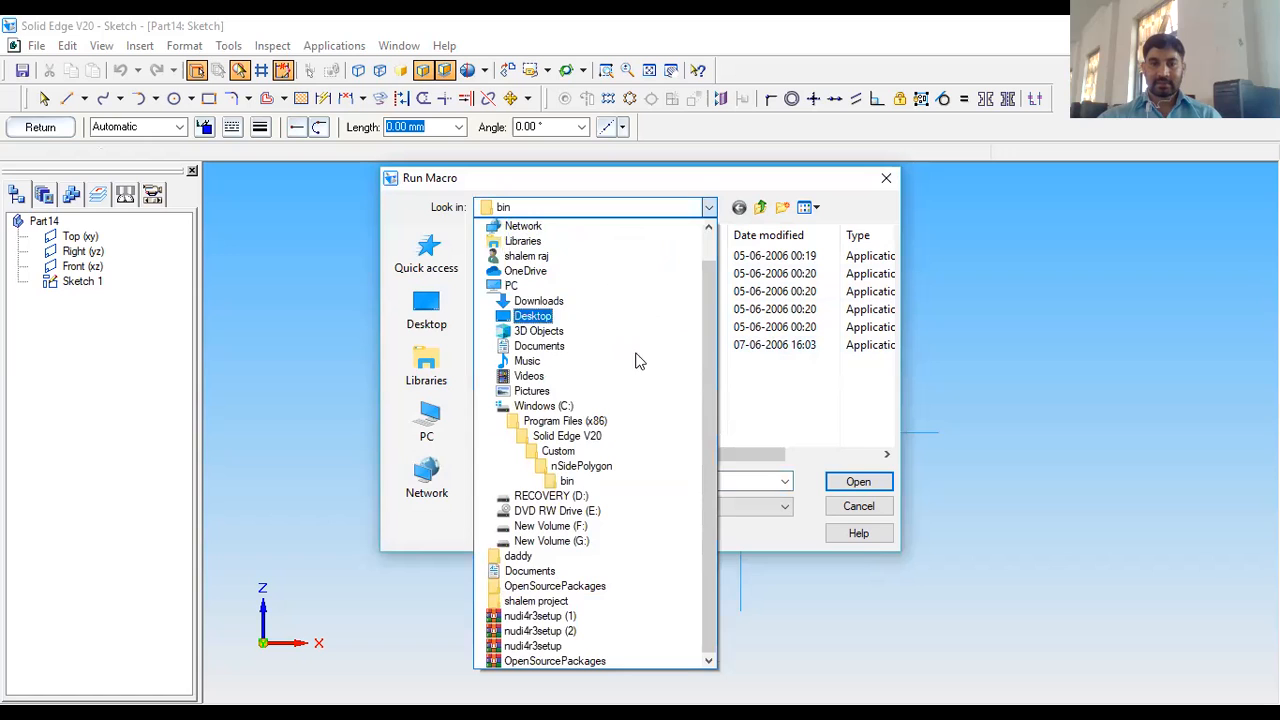
{"action": "left_click", "coordinate": [597, 407]}
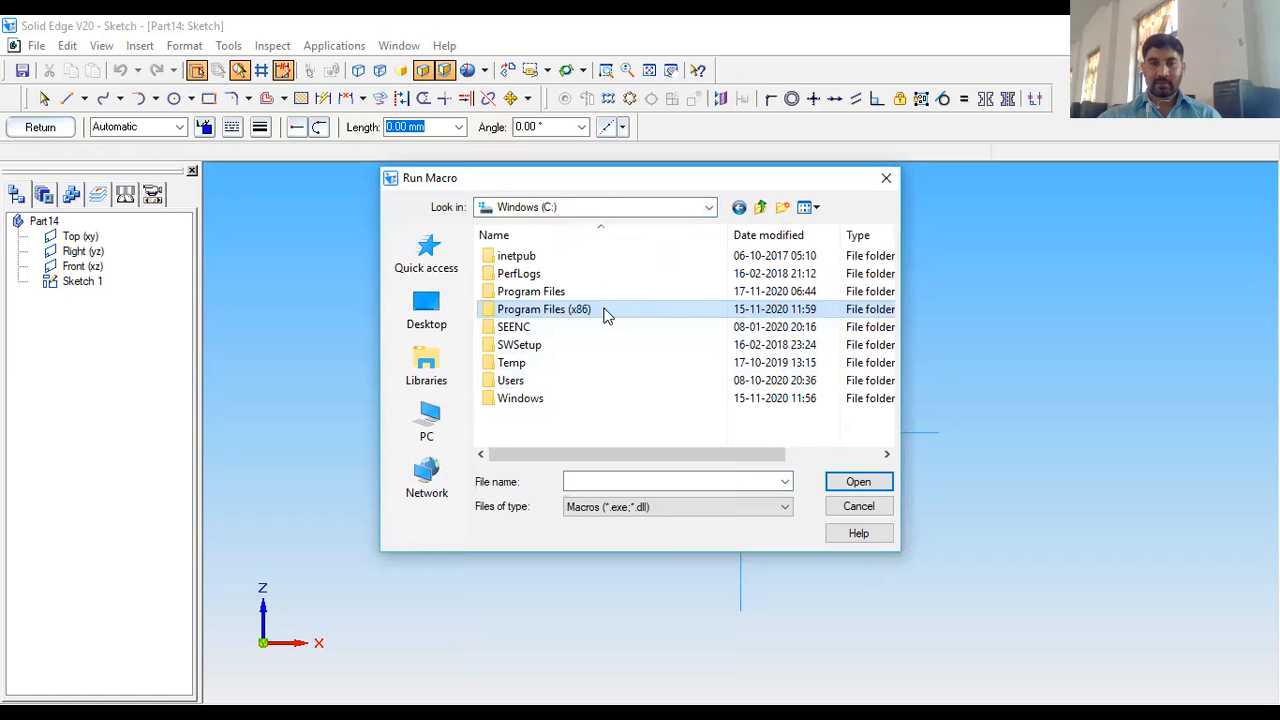
{"action": "double_click", "coordinate": [608, 311]}
Run the nSidePolygon macro from the bin folder under Solid Edge V20, Custom, nSidePolygon
{"action": "scroll", "coordinate": [596, 349], "scroll_direction": "down", "scroll_amount": 2}
{"action": "scroll", "coordinate": [596, 349], "scroll_direction": "down", "scroll_amount": 2}
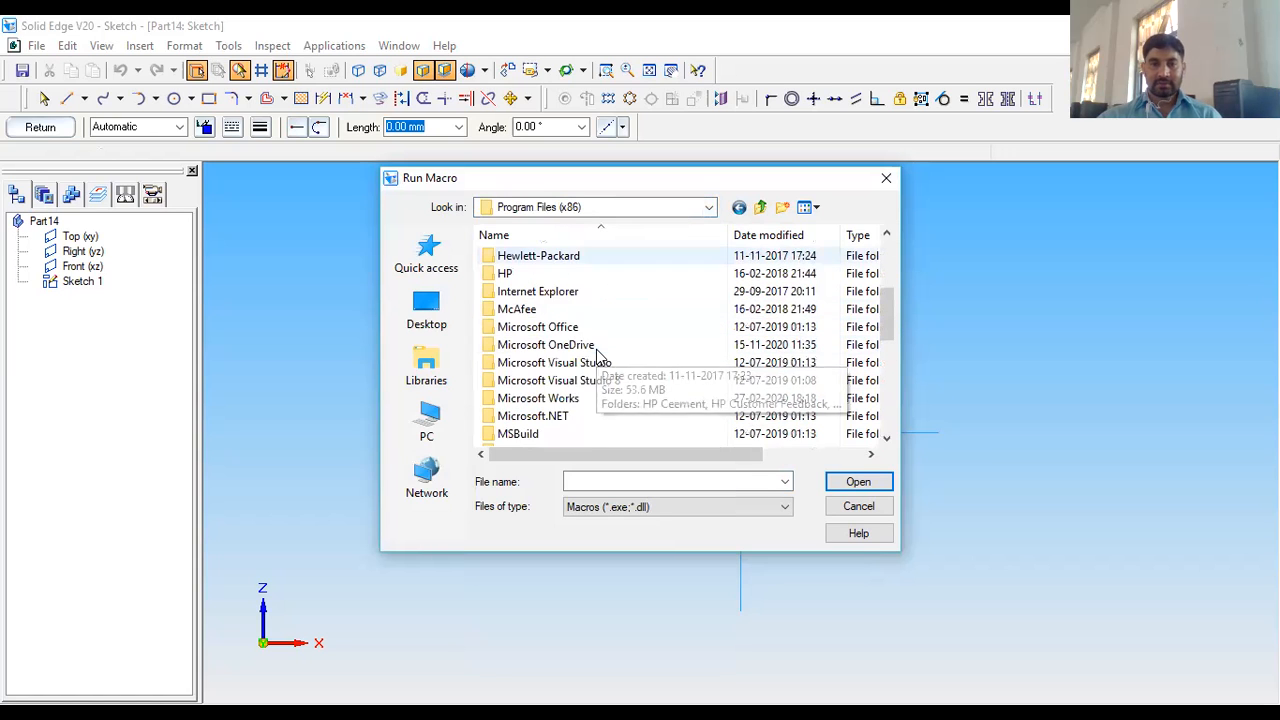
{"action": "scroll", "coordinate": [598, 360], "scroll_direction": "down", "scroll_amount": 2}
{"action": "scroll", "coordinate": [598, 370], "scroll_direction": "down", "scroll_amount": 4}
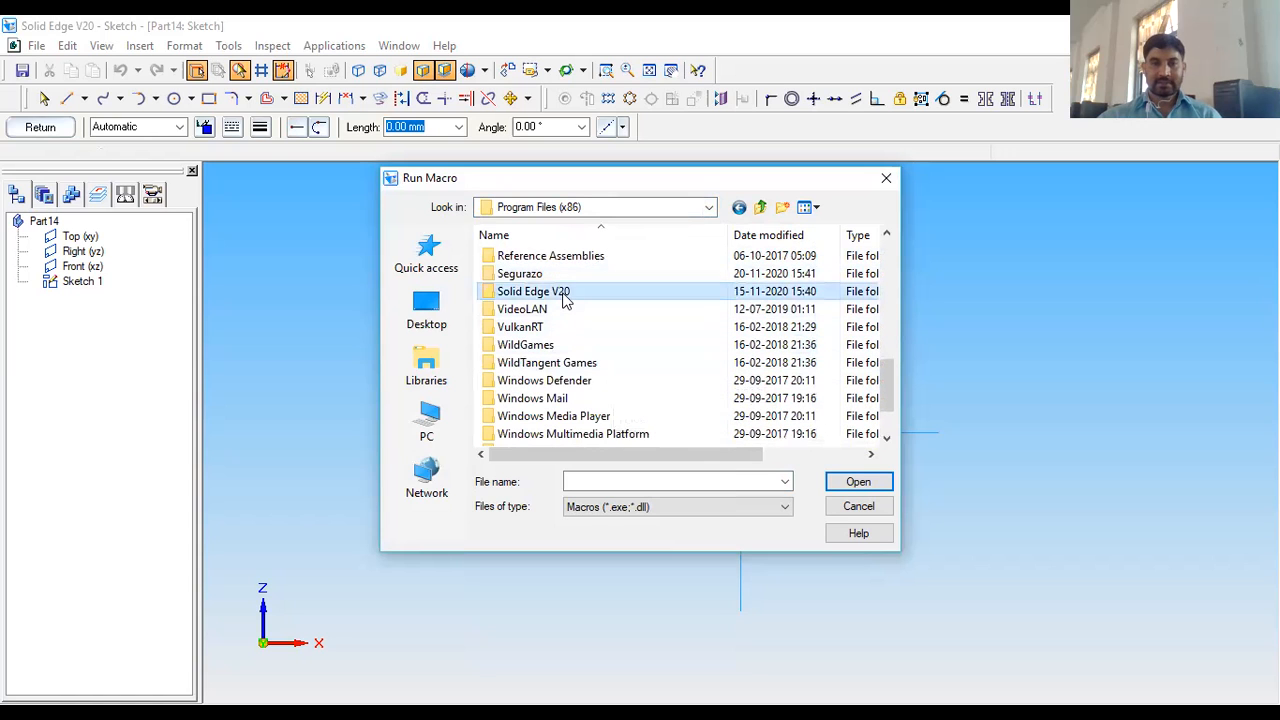
{"action": "double_click", "coordinate": [560, 292]}
{"action": "double_click", "coordinate": [545, 258]}
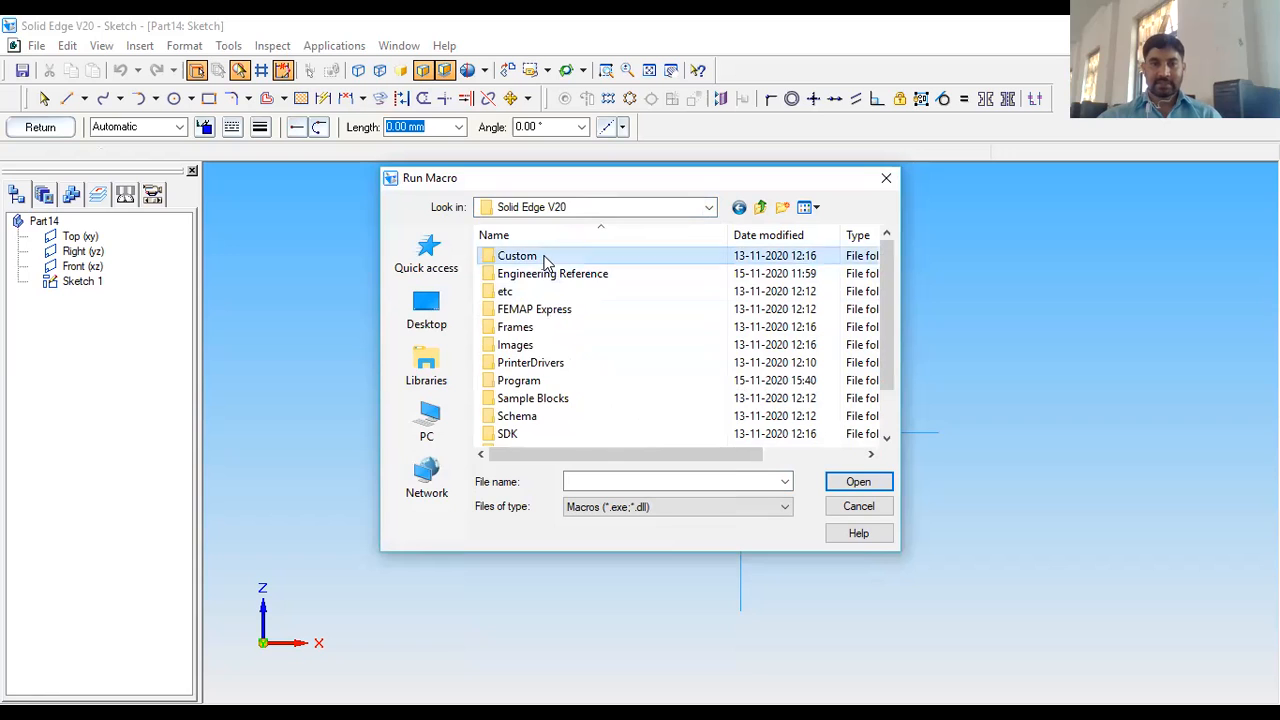
{"action": "scroll", "coordinate": [570, 300], "scroll_direction": "down", "scroll_amount": 3}
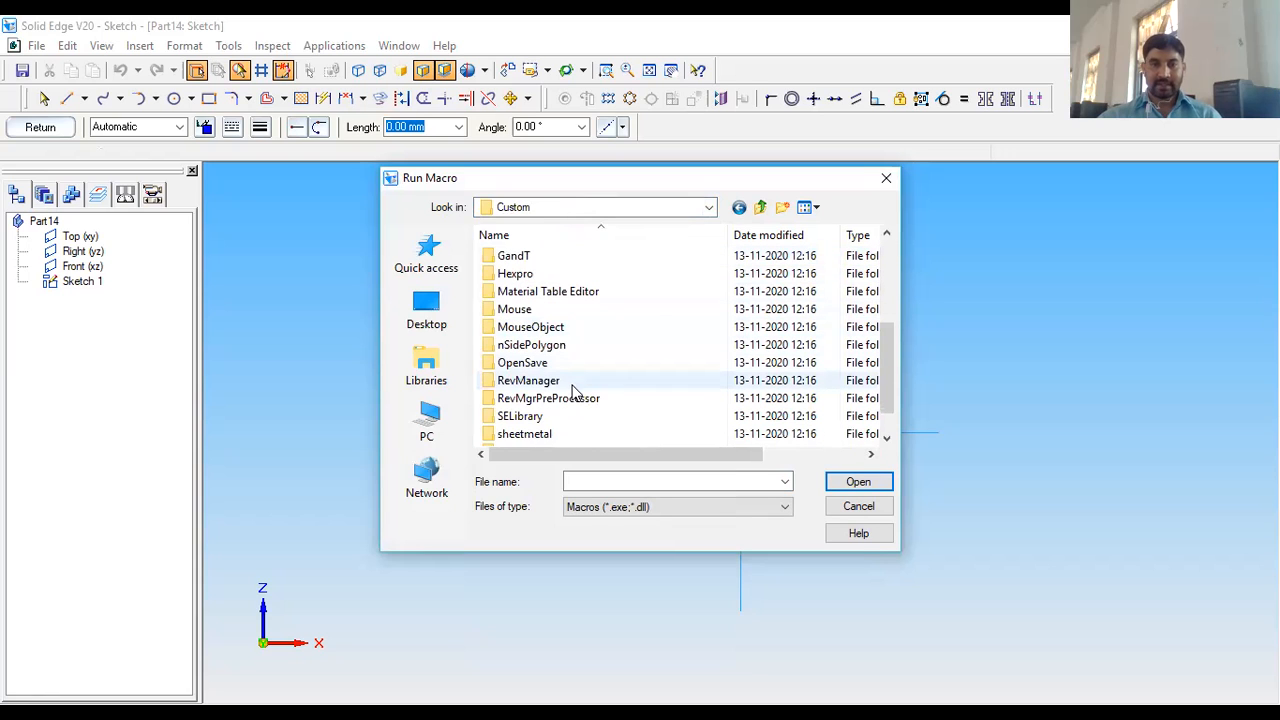
{"action": "double_click", "coordinate": [562, 348]}
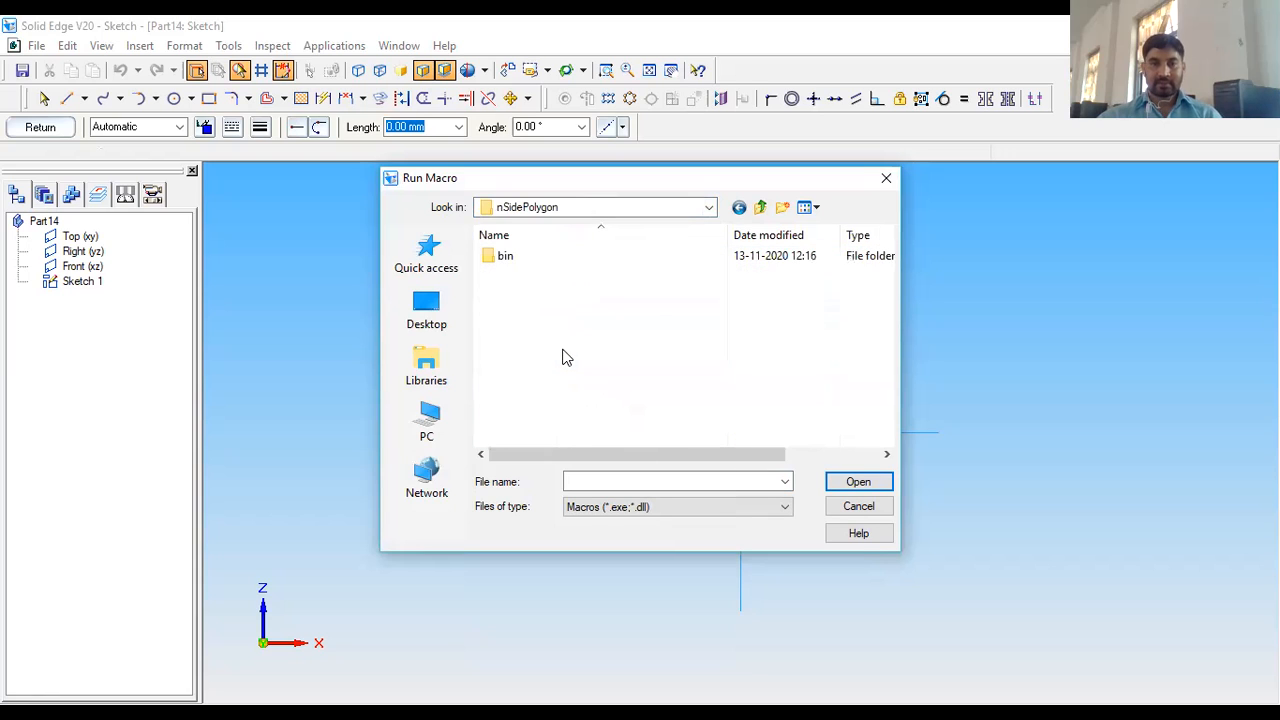
{"action": "double_click", "coordinate": [510, 257]}
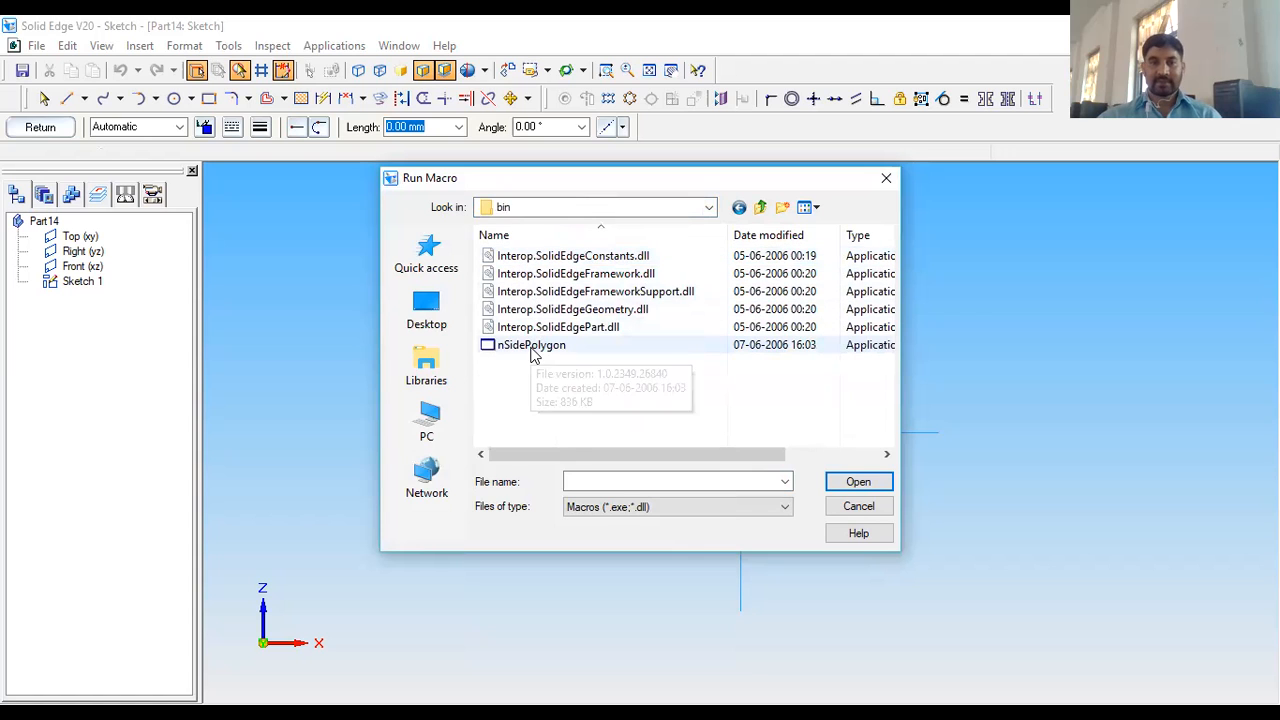
{"action": "double_click", "coordinate": [531, 347]}
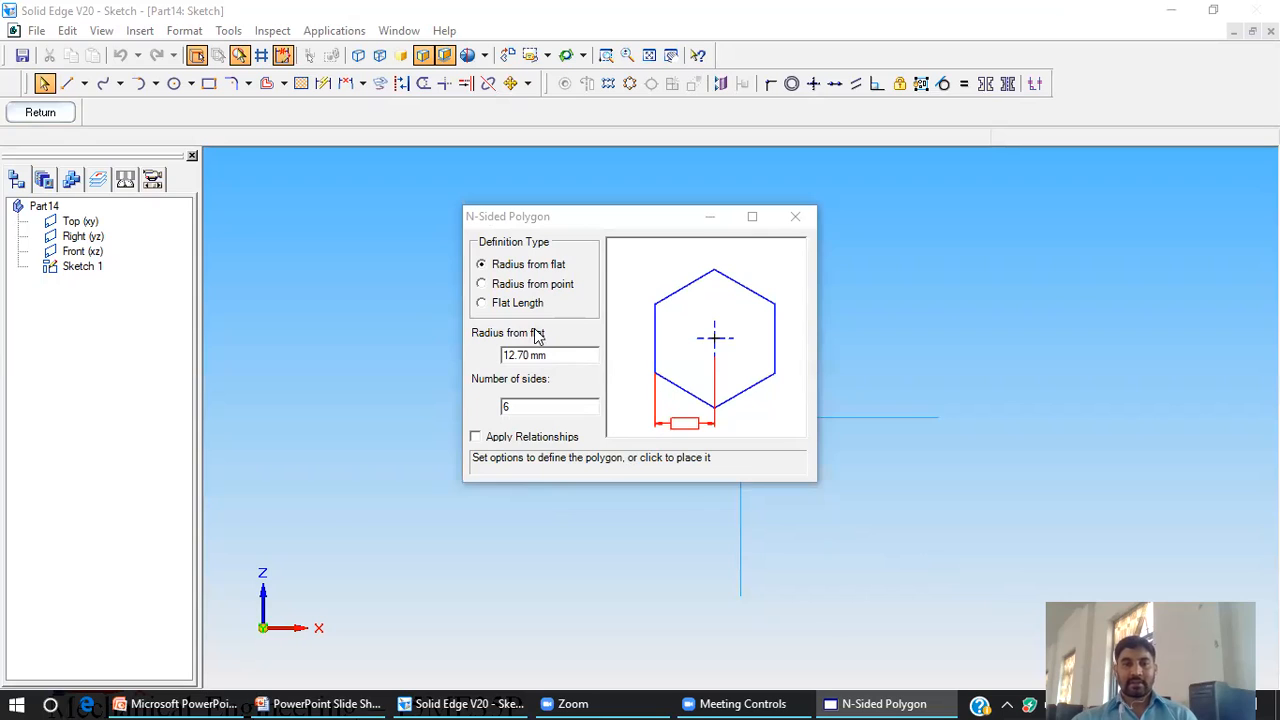
Define the six-sided polygon by Flat Length and set the flat length to 30 mm
{"action": "left_click", "coordinate": [508, 301]}
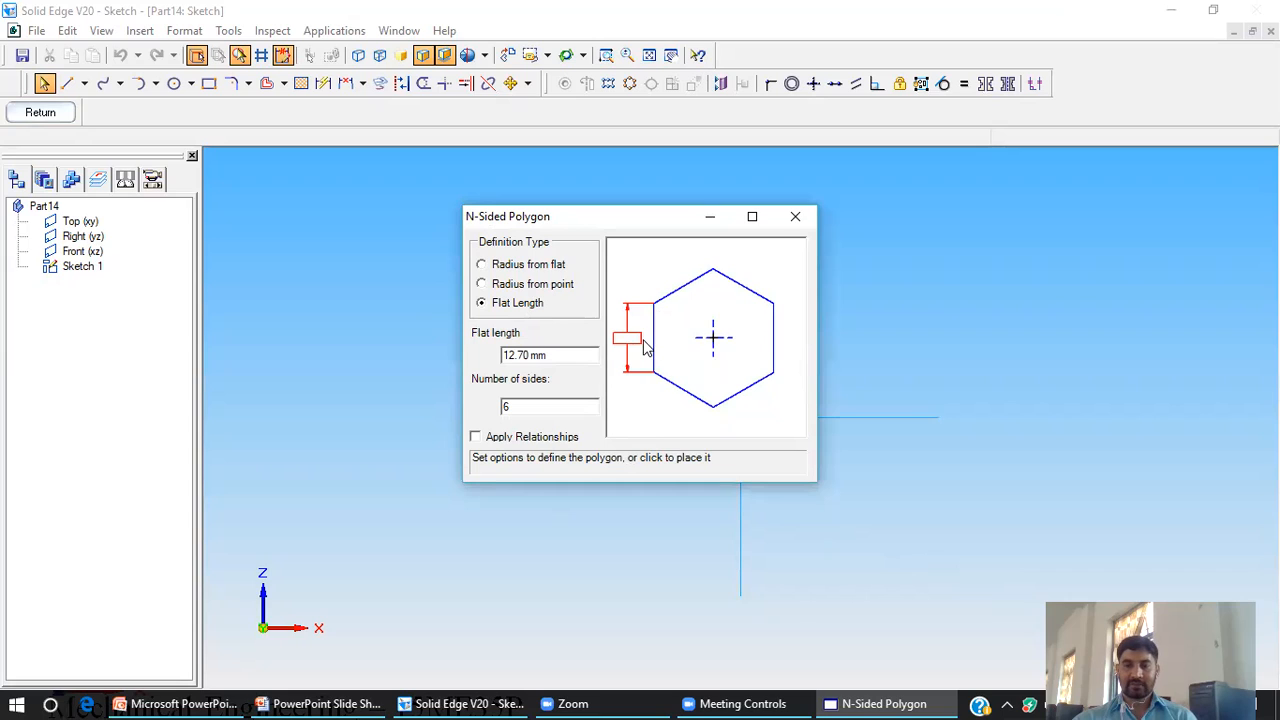
{"action": "left_click_drag", "start_coordinate": [534, 406], "coordinate": [457, 403]}
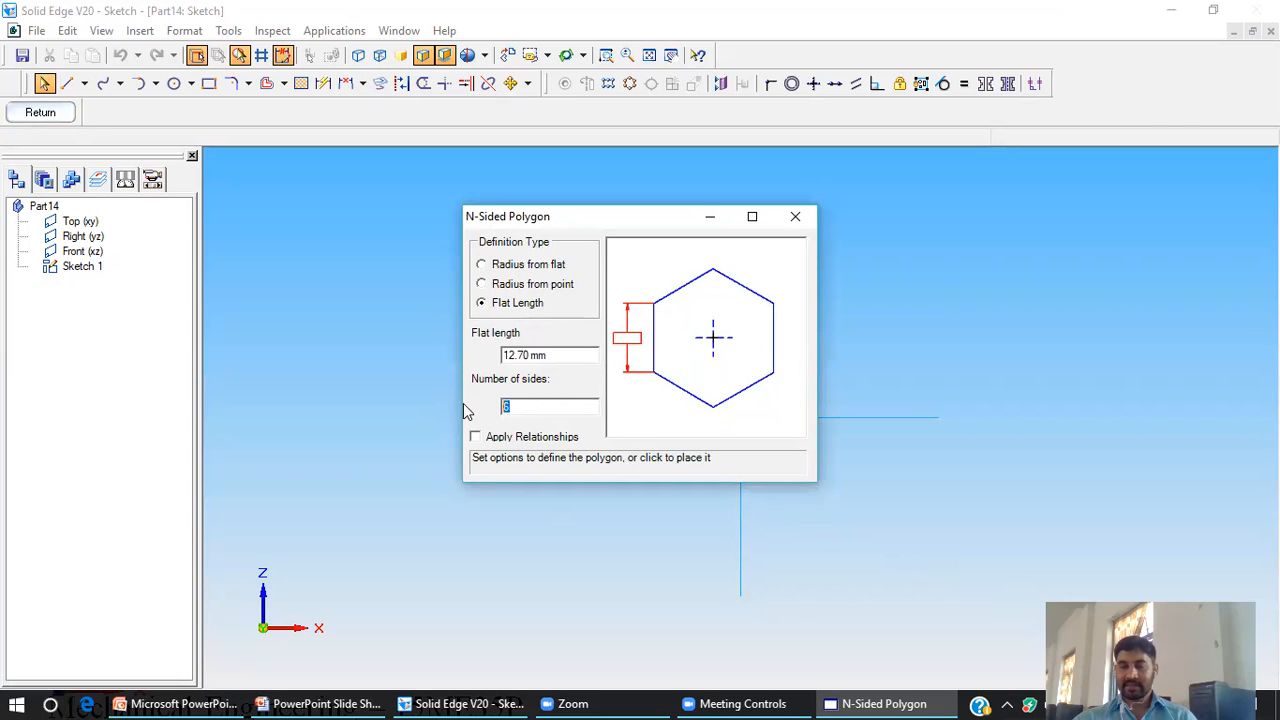
{"action": "left_click_drag", "start_coordinate": [538, 354], "coordinate": [435, 351]}
{"action": "type", "text": "30"}
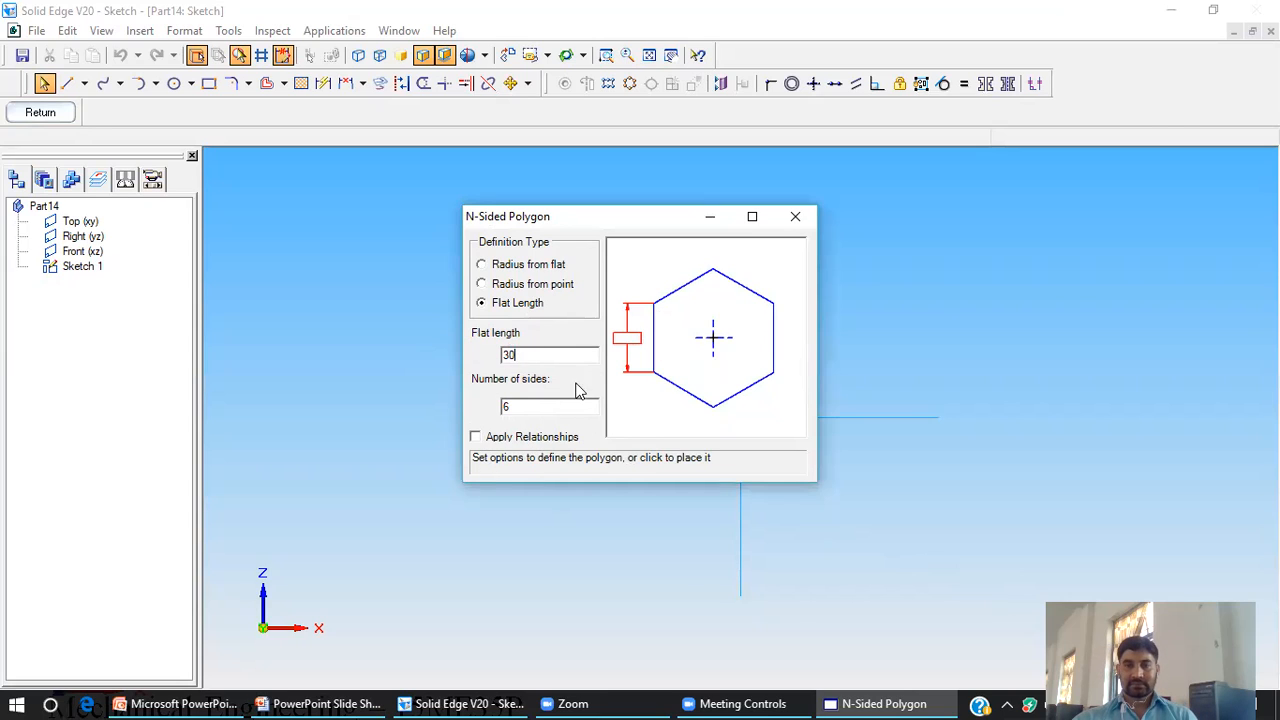
Place the hexagon centred on the intersection of the sketch's reference lines, and switch to the Macros slide in PowerPoint
{"action": "left_click_drag", "start_coordinate": [658, 223], "coordinate": [435, 196]}
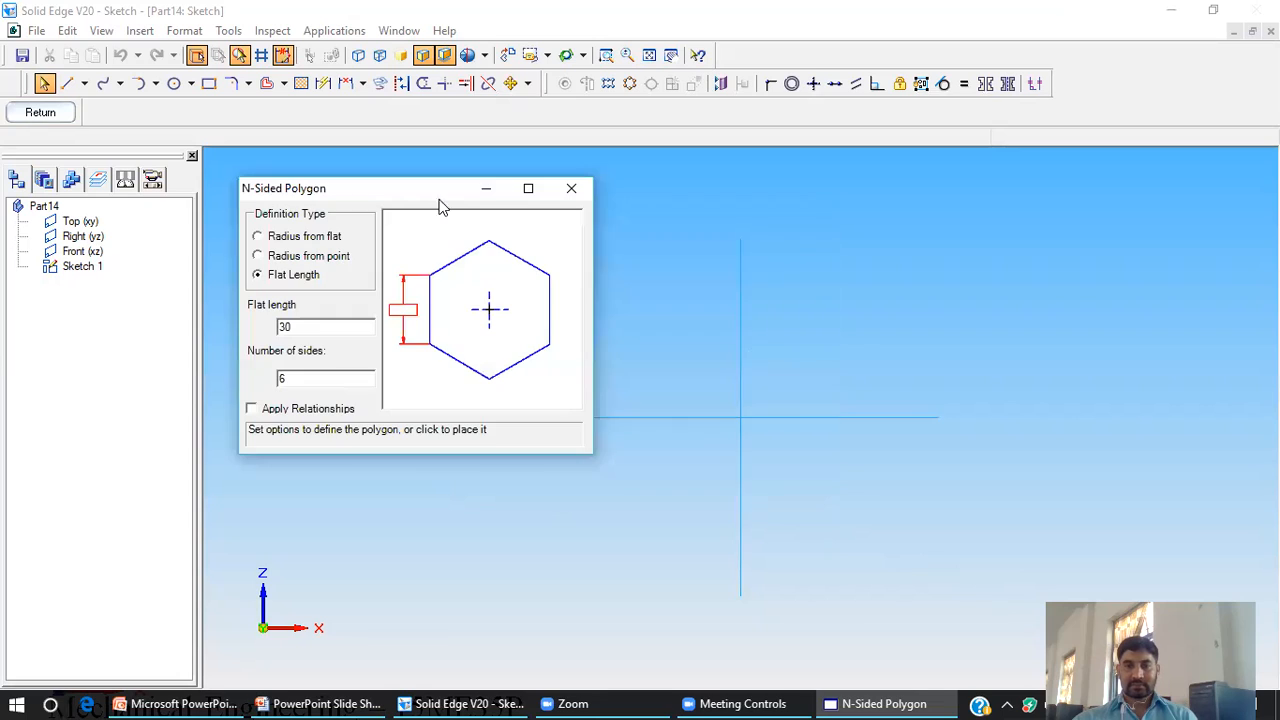
{"action": "left_click", "coordinate": [740, 418]}
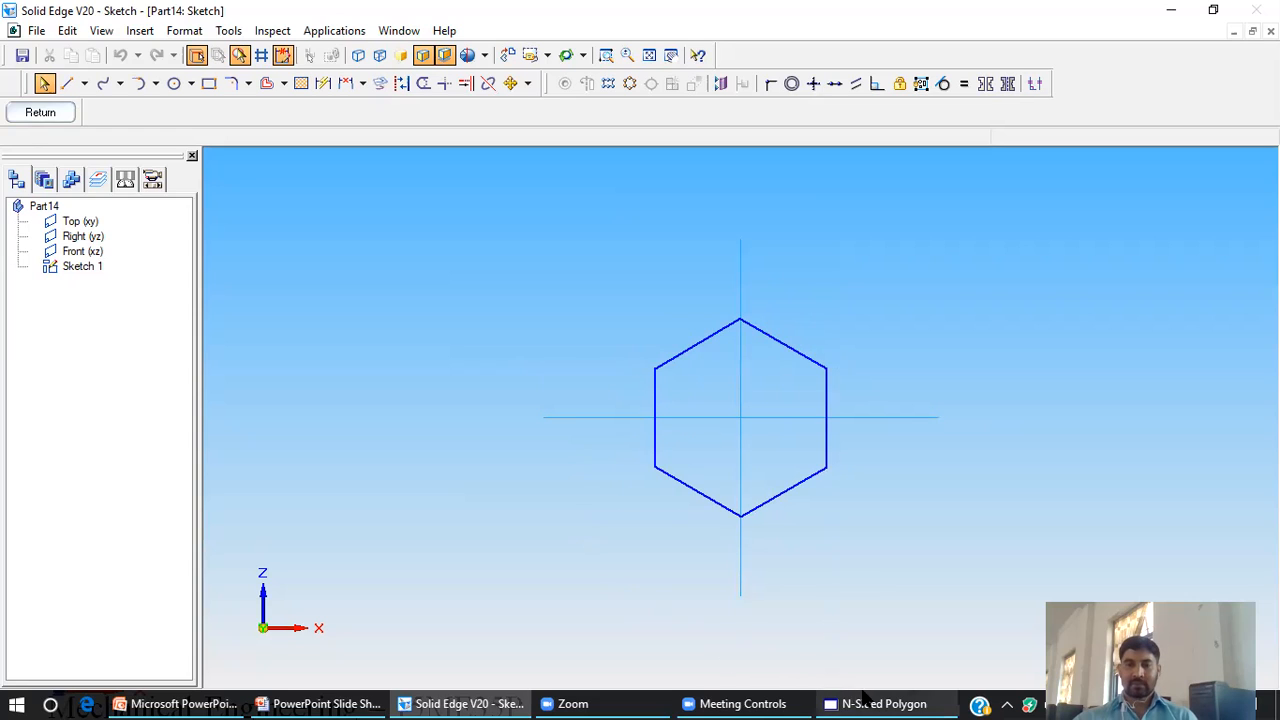
{"action": "mouse_move", "coordinate": [885, 699]}
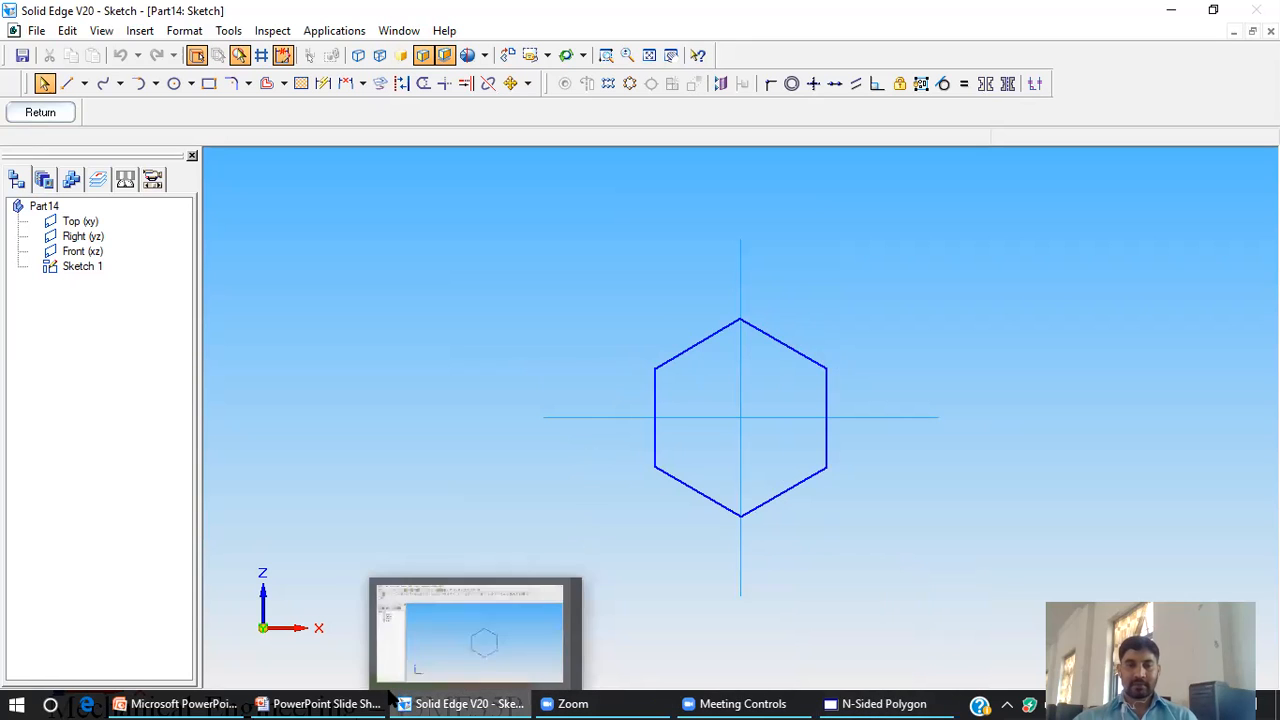
{"action": "left_click", "coordinate": [357, 697]}
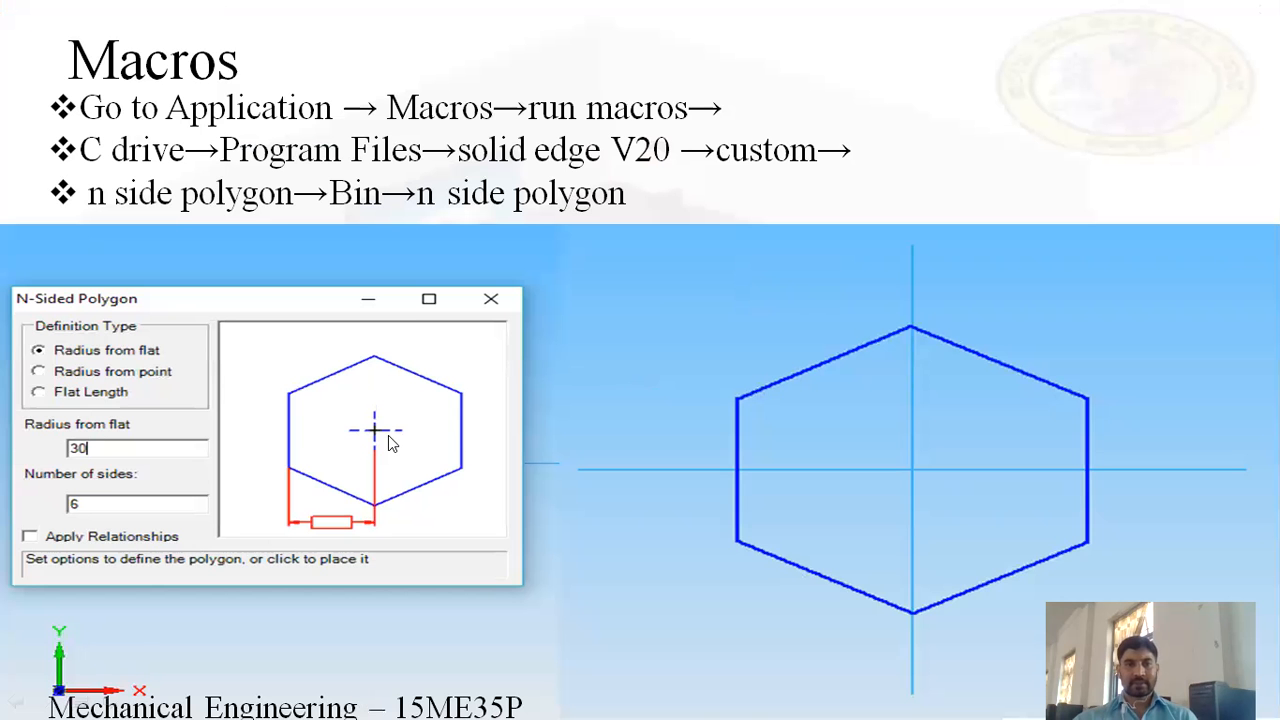